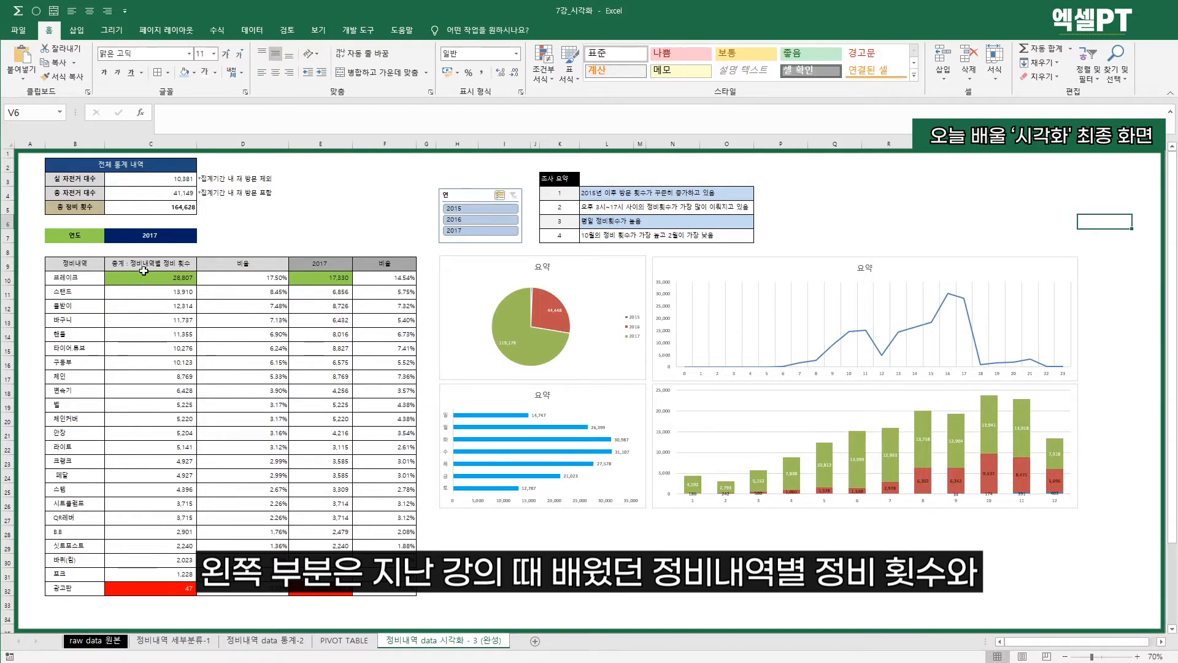
Step: Set the year cell C7 to 2016 and back to 2017 to check the maintenance counts and ratios per item
{"action": "left_click", "coordinate": [249, 277]}
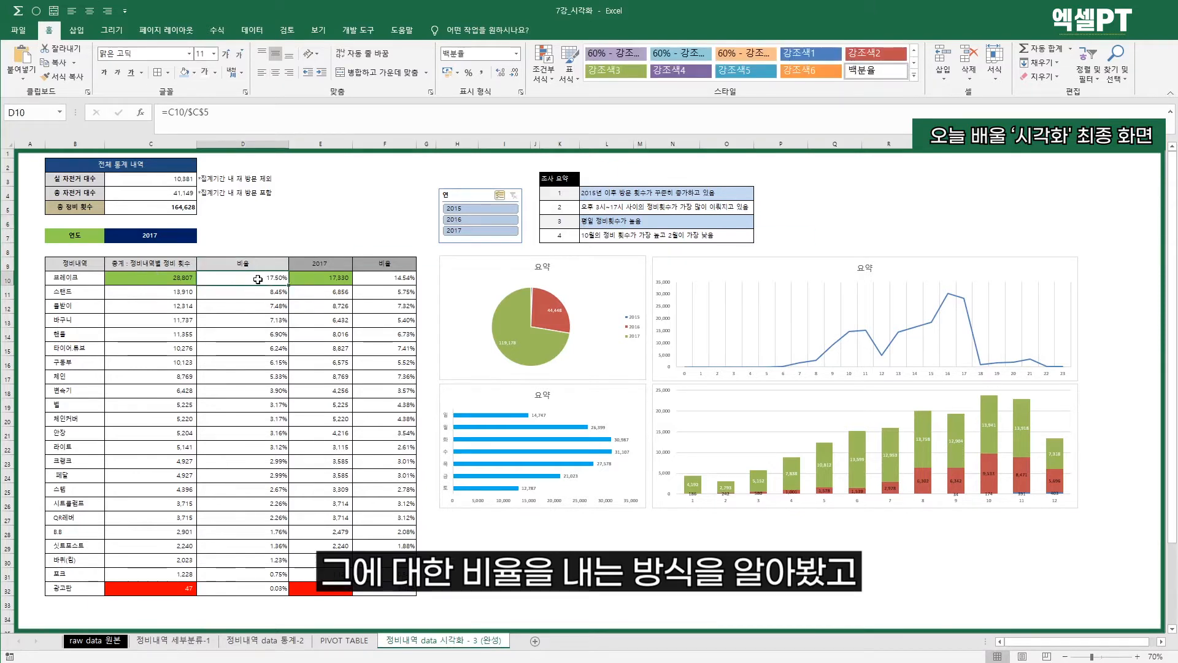
{"action": "left_click", "coordinate": [307, 278]}
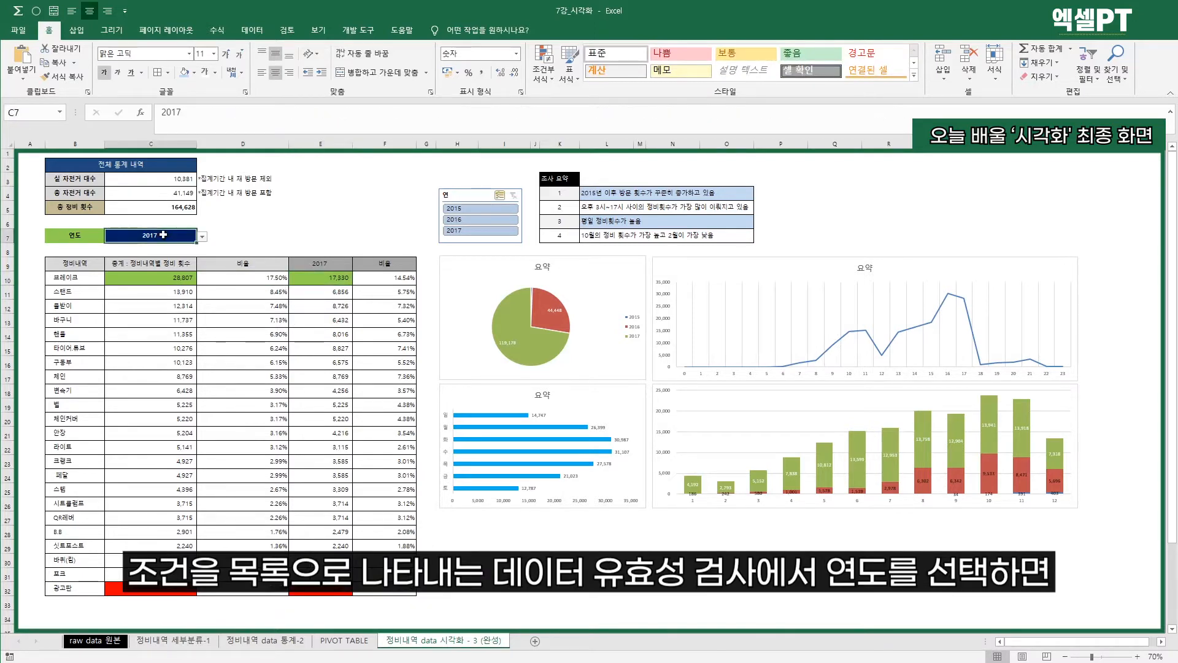
{"action": "left_click", "coordinate": [165, 236]}
{"action": "left_click", "coordinate": [201, 237]}
{"action": "left_click", "coordinate": [184, 253]}
{"action": "left_click", "coordinate": [202, 237]}
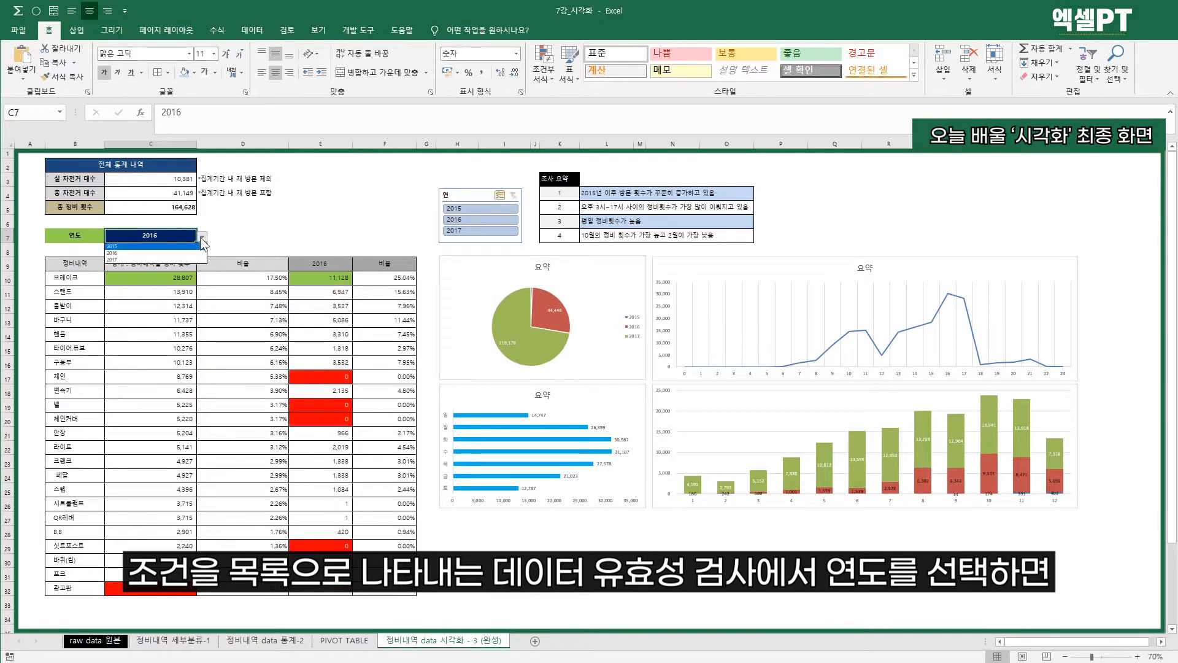
{"action": "left_click", "coordinate": [178, 260]}
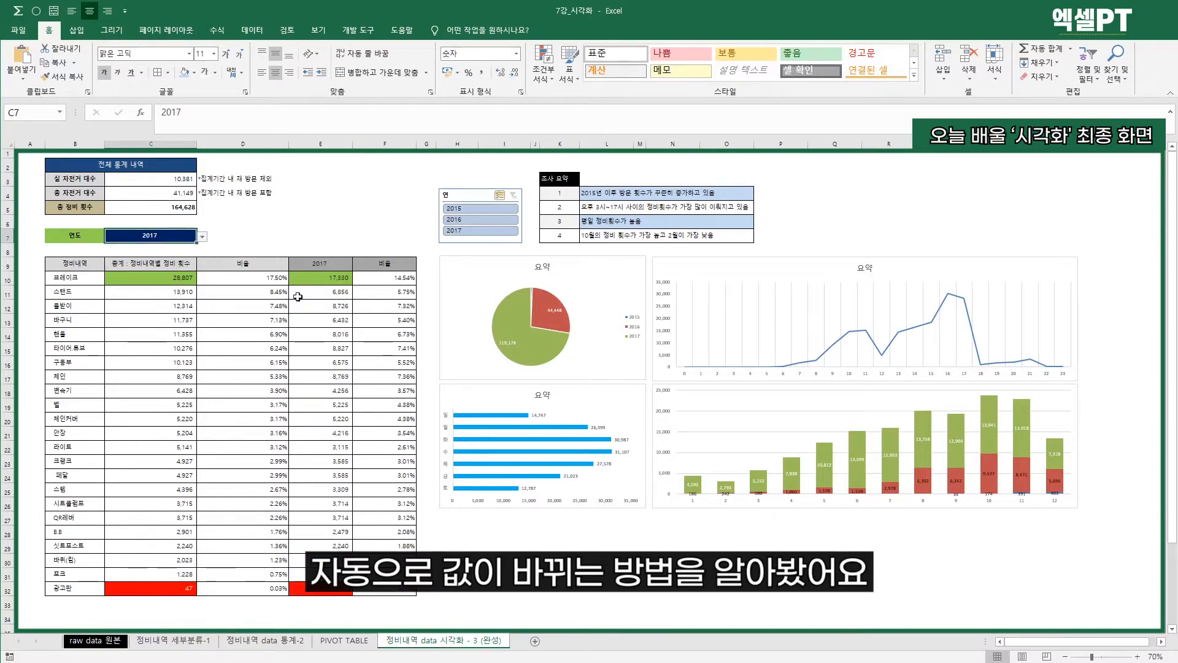
{"action": "left_click_drag", "start_coordinate": [306, 277], "coordinate": [331, 591]}
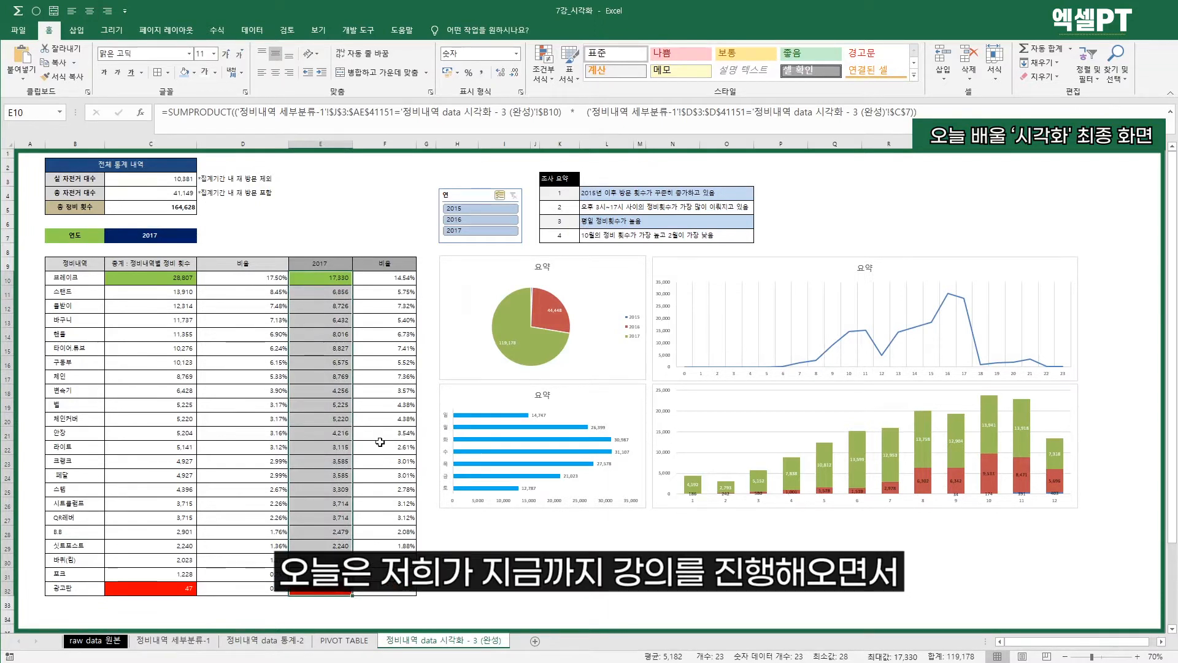
Step: Examine the start of the 정비내역 세부분류-1 sheet and the formulas in its month, day and weekday columns
{"action": "left_click", "coordinate": [109, 643]}
{"action": "left_click", "coordinate": [170, 642]}
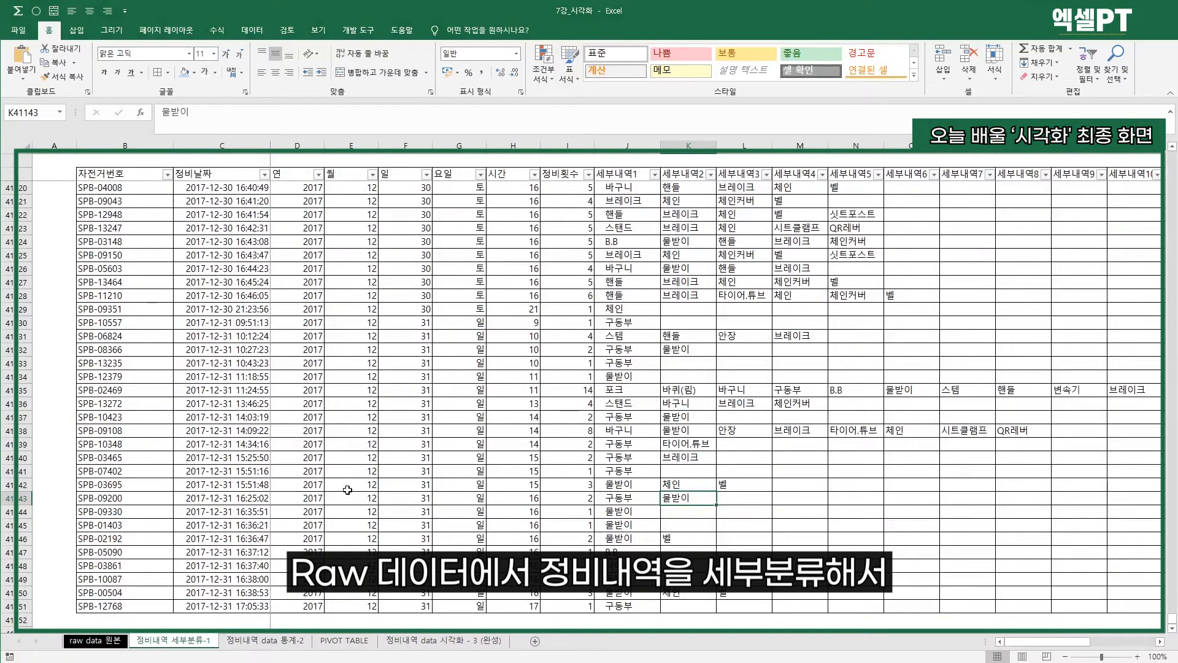
{"action": "scroll", "coordinate": [374, 485], "scroll_direction": "up", "scroll_amount": 3}
{"action": "left_click_drag", "start_coordinate": [1172, 618], "coordinate": [1168, 154]}
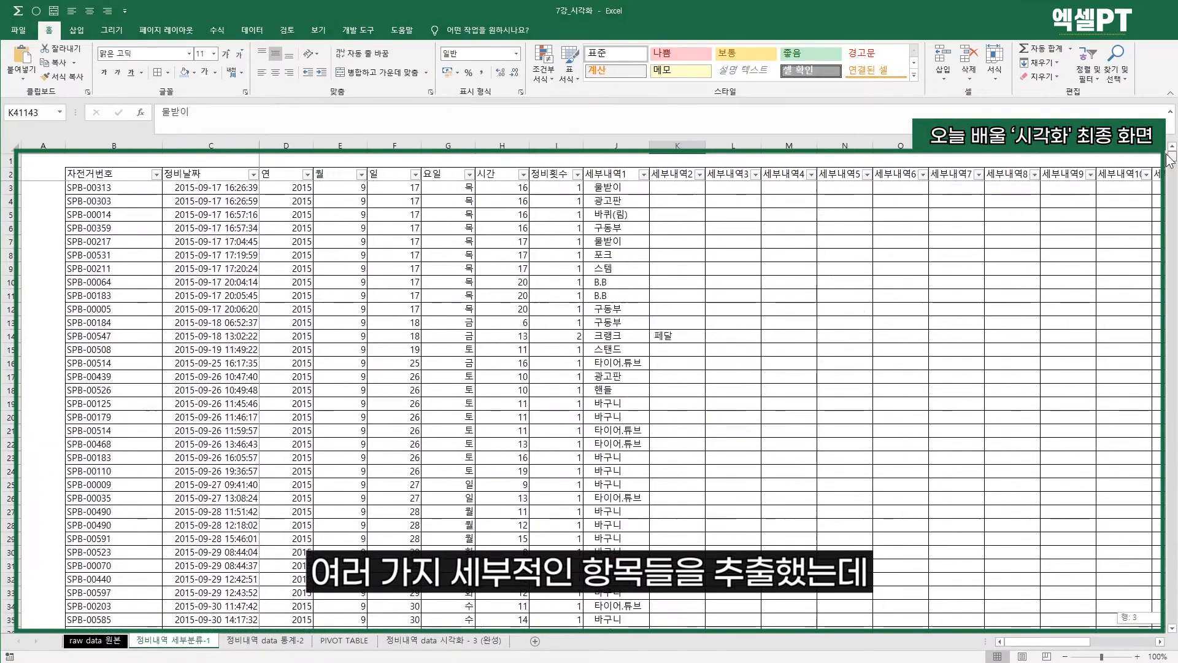
{"action": "left_click", "coordinate": [350, 187]}
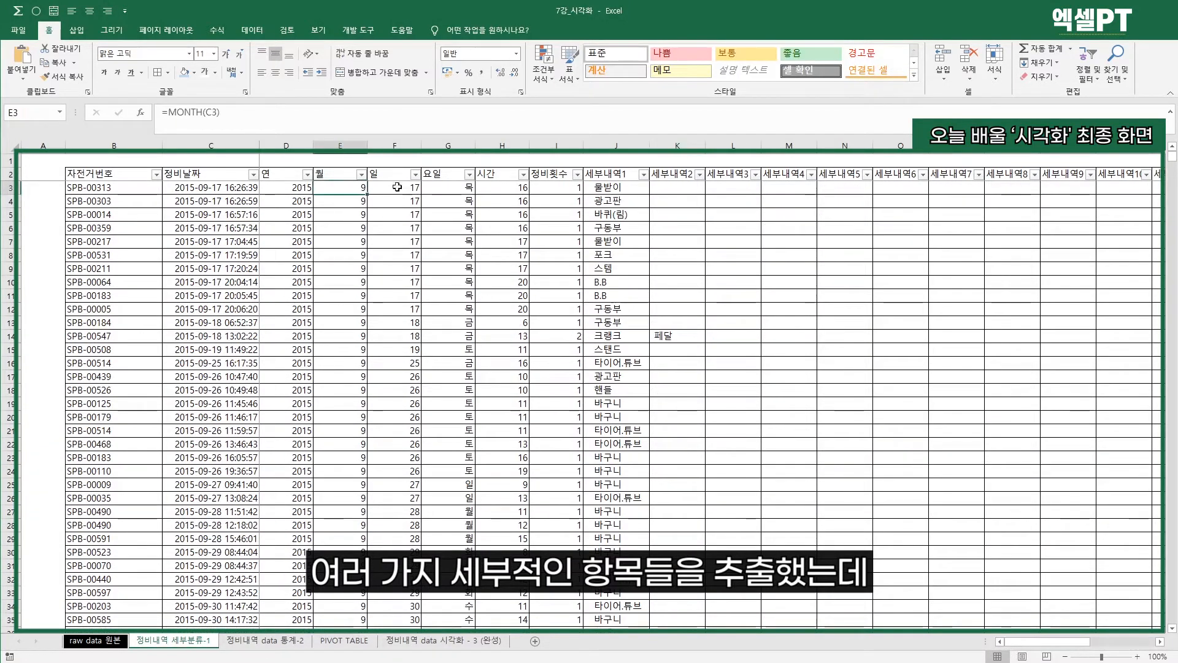
{"action": "left_click", "coordinate": [397, 187]}
{"action": "left_click", "coordinate": [457, 190]}
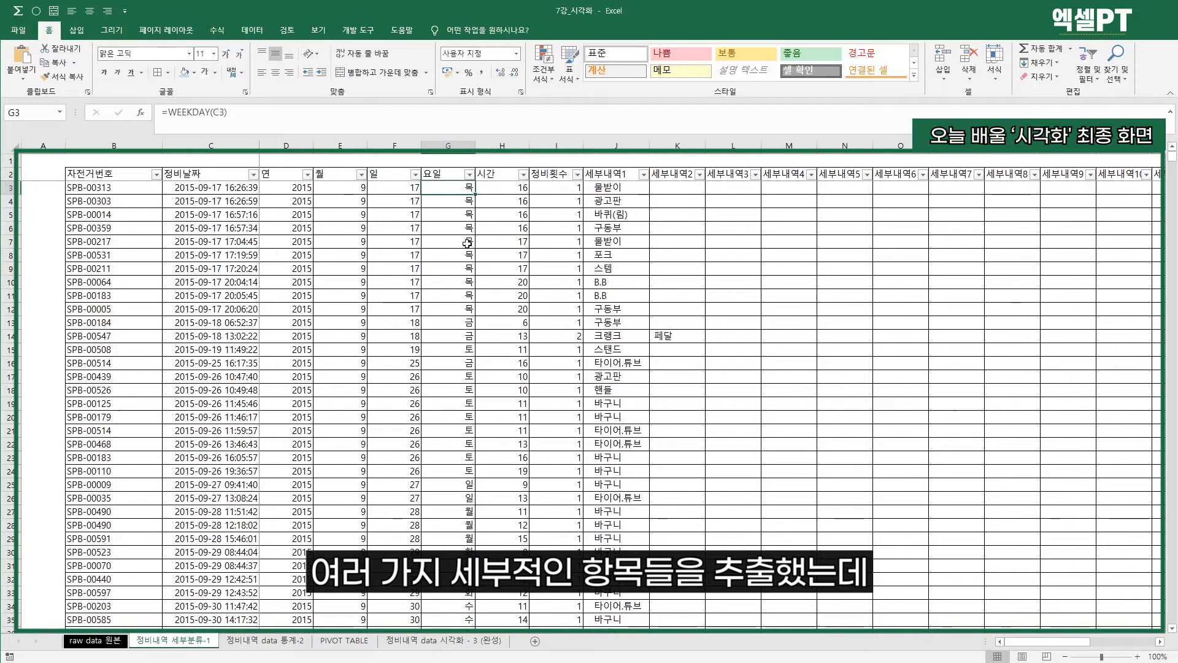
Step: Review the hourly and weekday statistics tables on the 정비내역 data 통계-2 sheet
{"action": "left_click", "coordinate": [251, 641]}
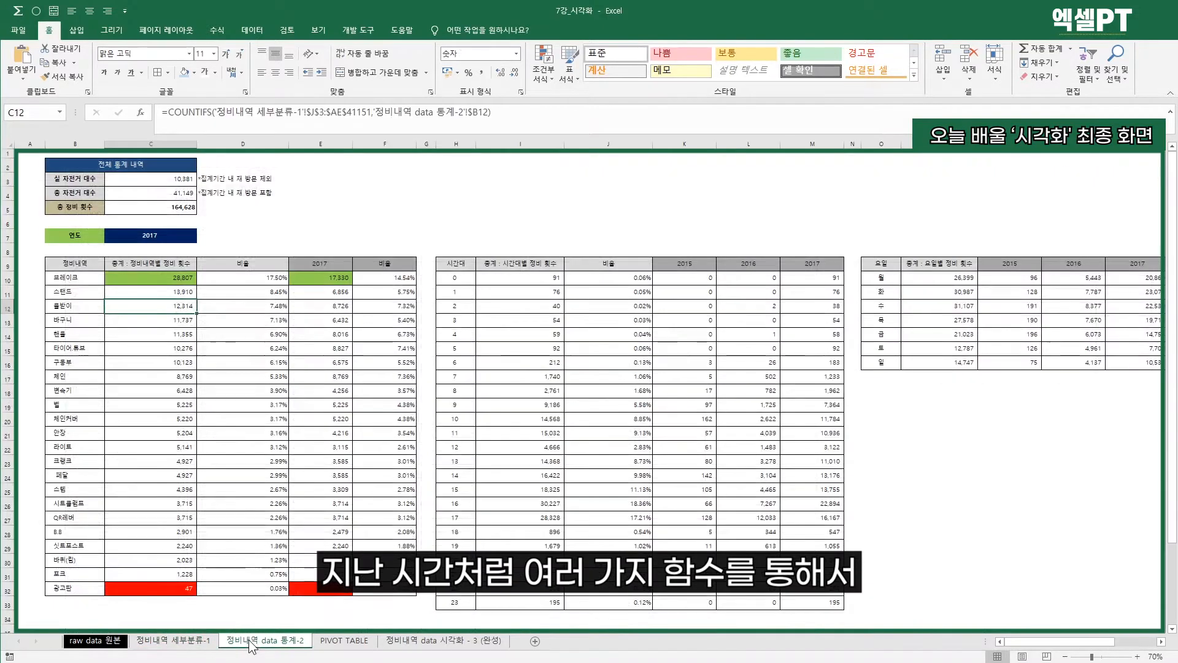
{"action": "left_click", "coordinate": [534, 293]}
{"action": "left_click_drag", "start_coordinate": [458, 293], "coordinate": [457, 418]}
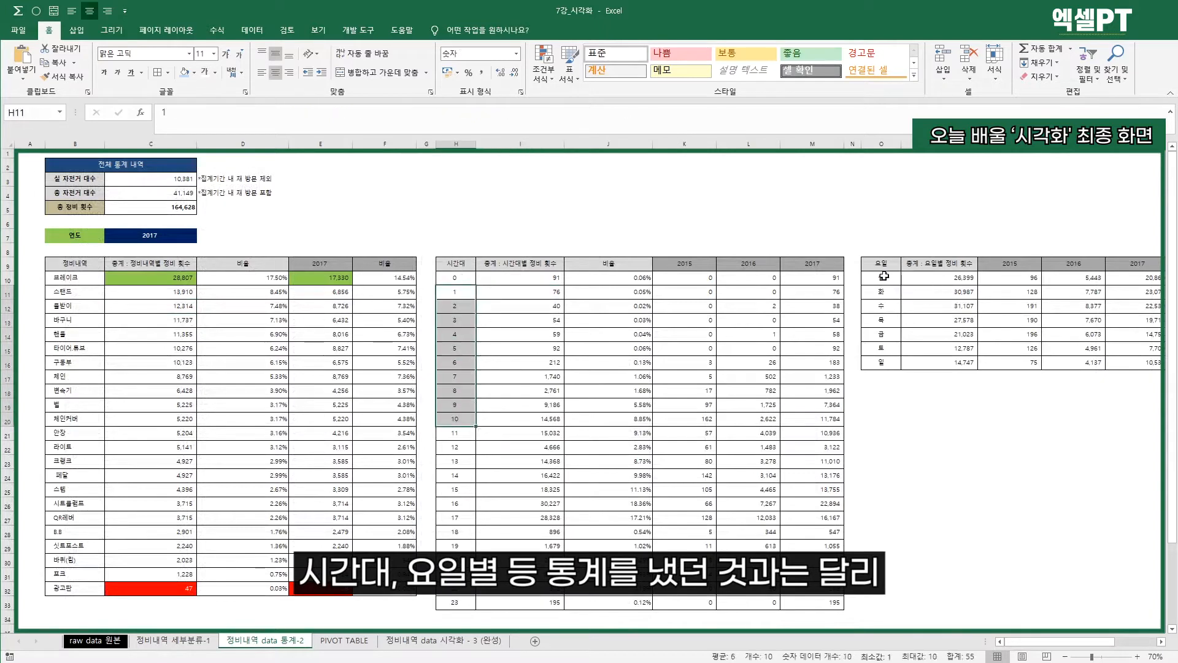
{"action": "left_click_drag", "start_coordinate": [882, 278], "coordinate": [884, 350]}
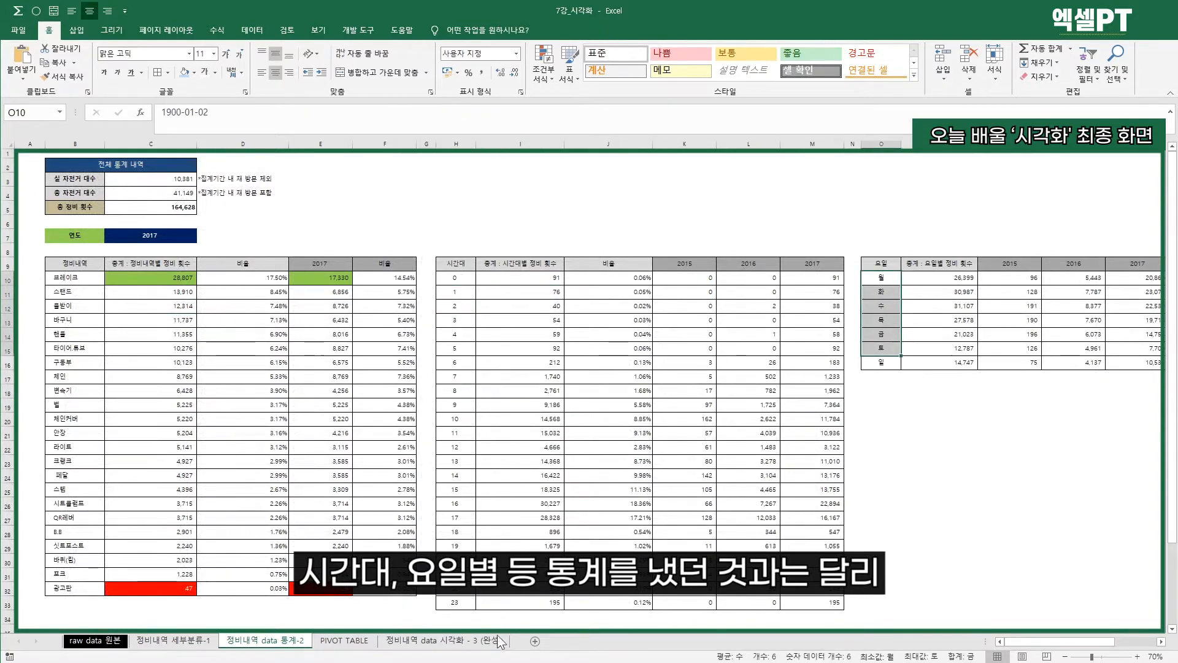
Step: On the 정비내역 data 시각화 - 3 (완성) sheet, filter the charts to 2017 with the year slicer and restore all years
{"action": "left_click", "coordinate": [396, 644]}
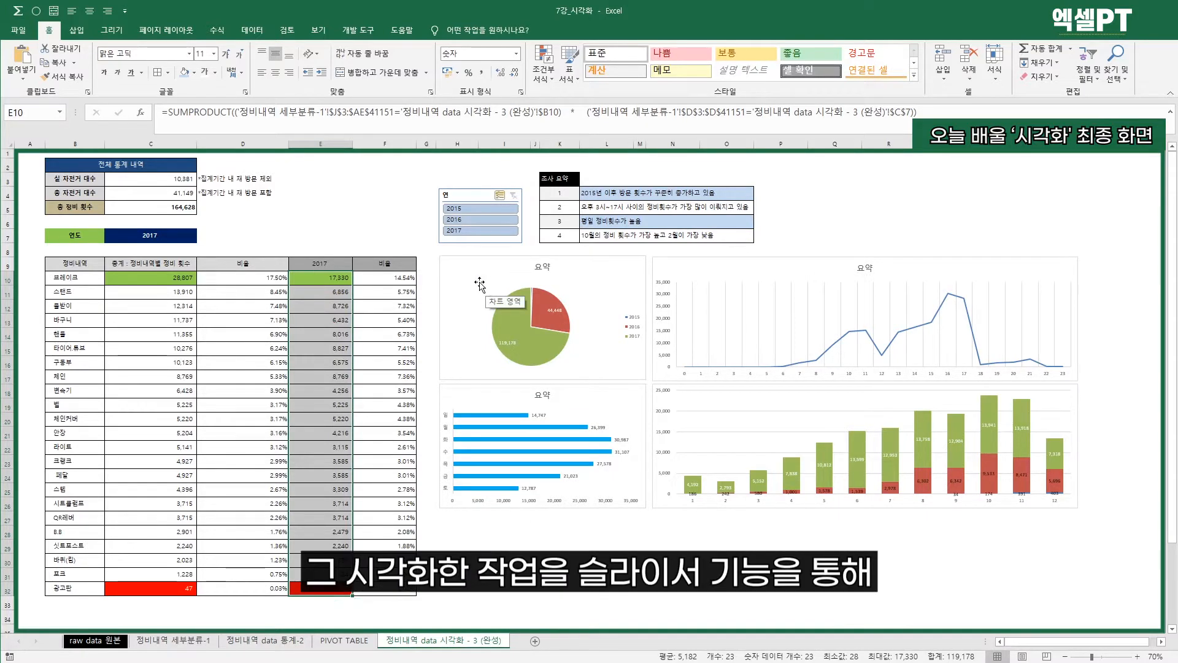
{"action": "left_click", "coordinate": [468, 209]}
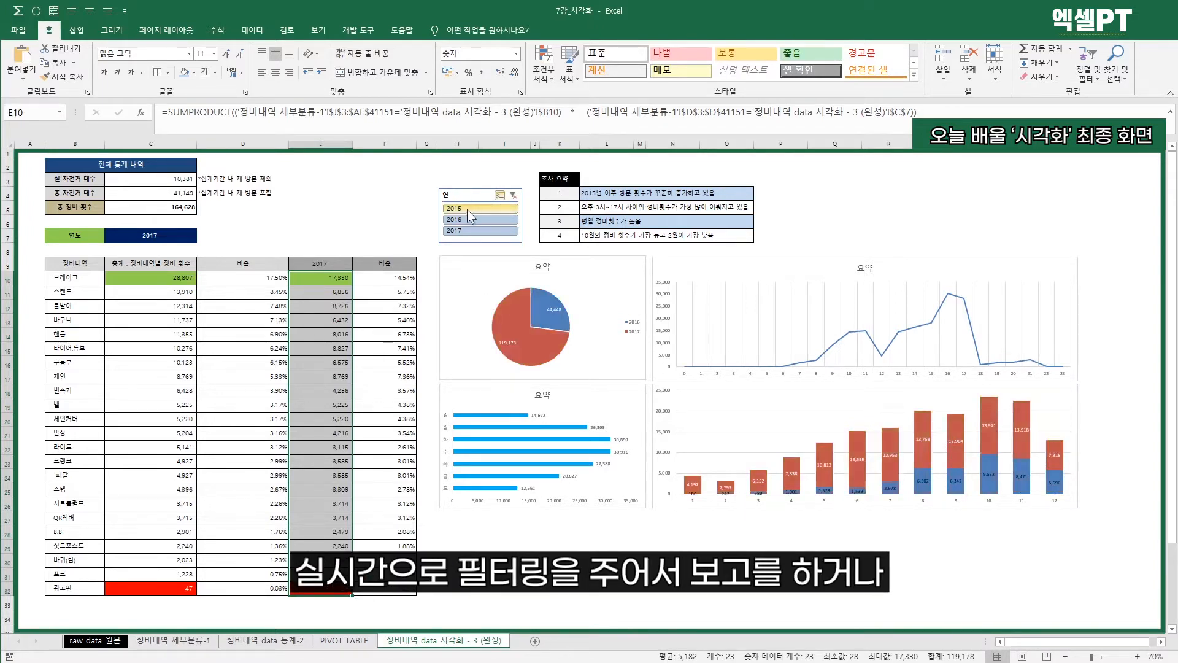
{"action": "left_click", "coordinate": [470, 216]}
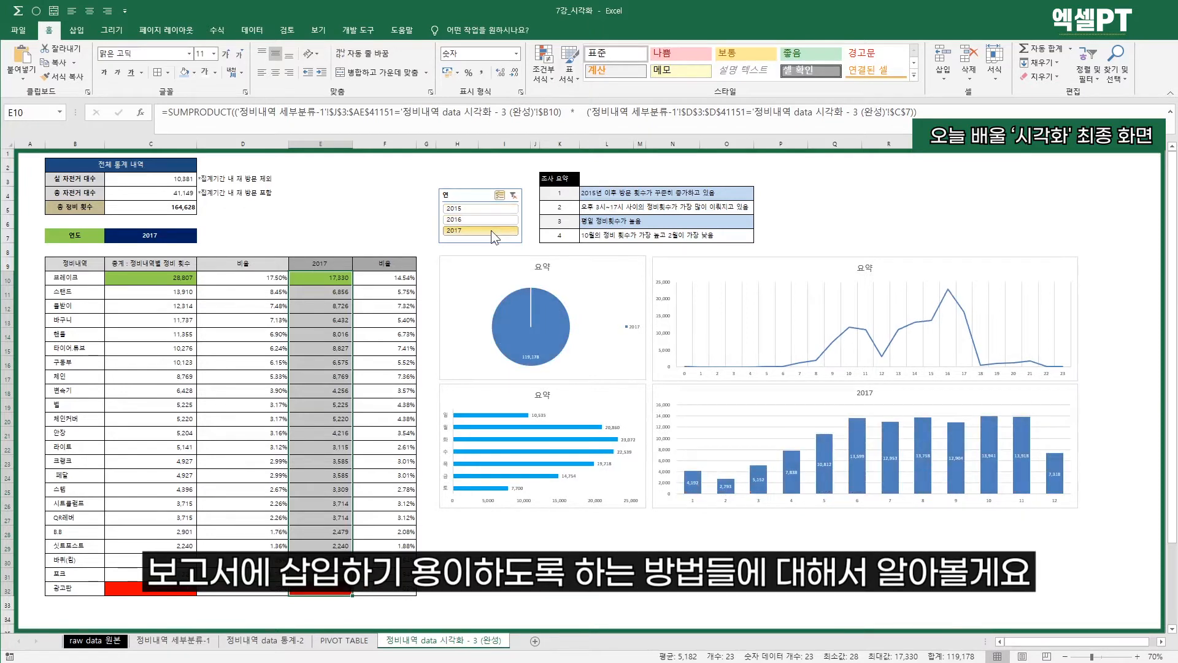
{"action": "left_click", "coordinate": [491, 231]}
{"action": "left_click", "coordinate": [489, 220]}
{"action": "left_click", "coordinate": [488, 210]}
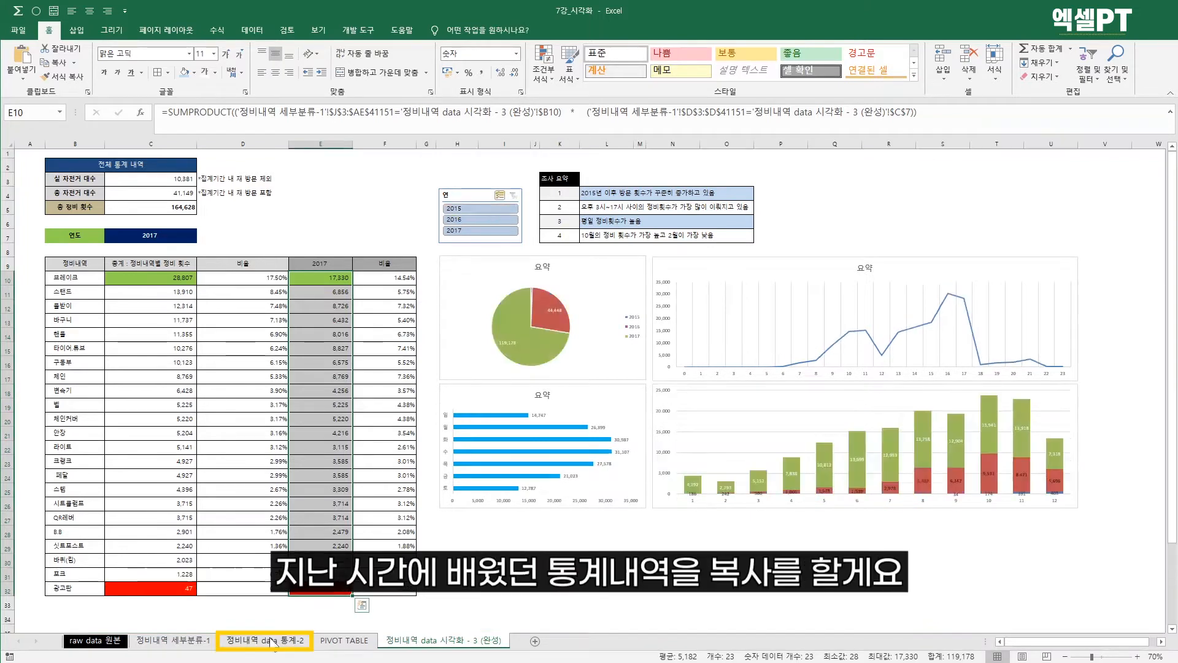
Step: Duplicate the 정비내역 data 통계-2 sheet and delete the hourly and weekday statistics in columns H to AA from the copy
{"action": "left_click", "coordinate": [299, 640]}
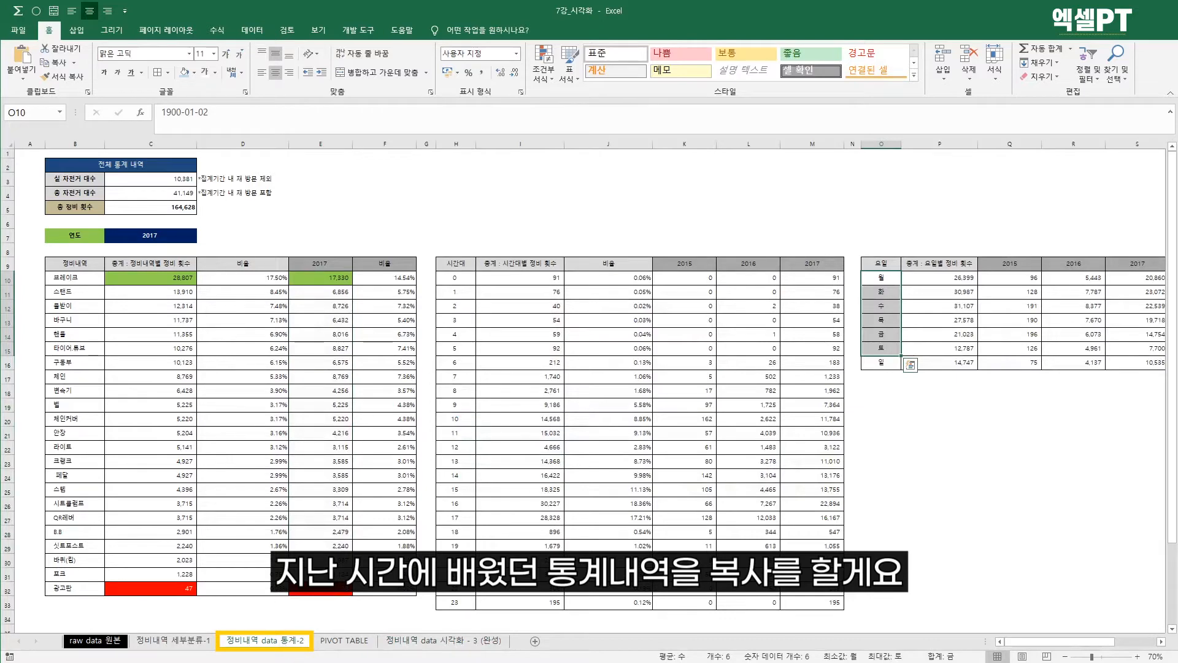
{"action": "left_click_drag", "start_coordinate": [288, 642], "coordinate": [381, 644]}
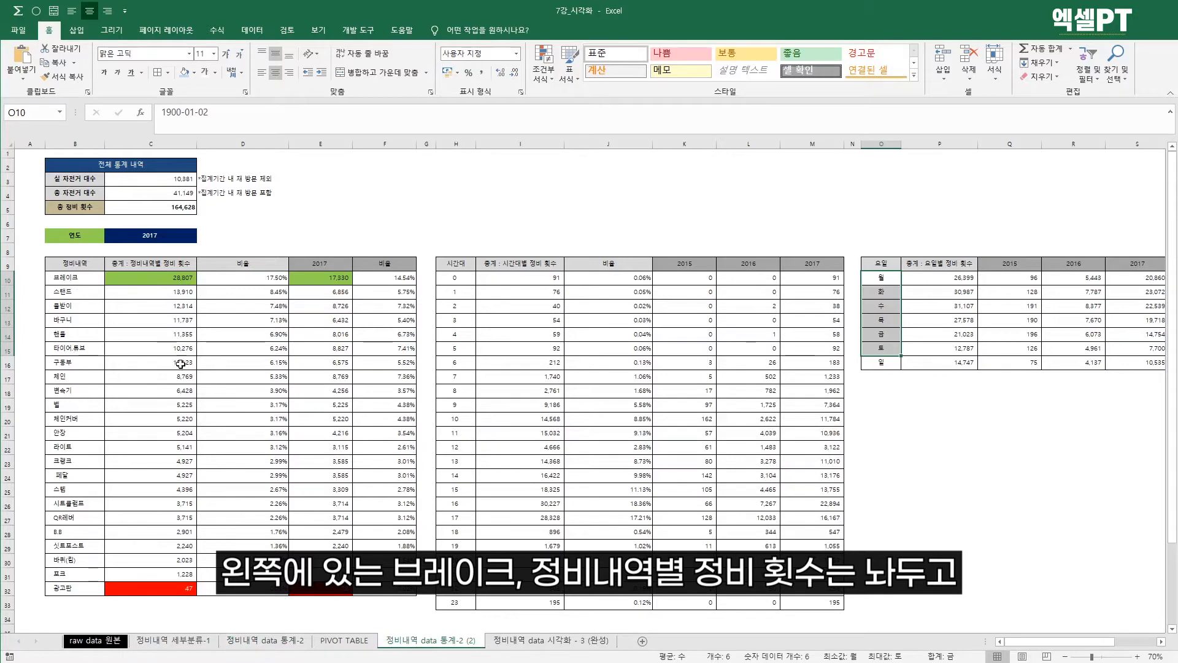
{"action": "left_click", "coordinate": [454, 144]}
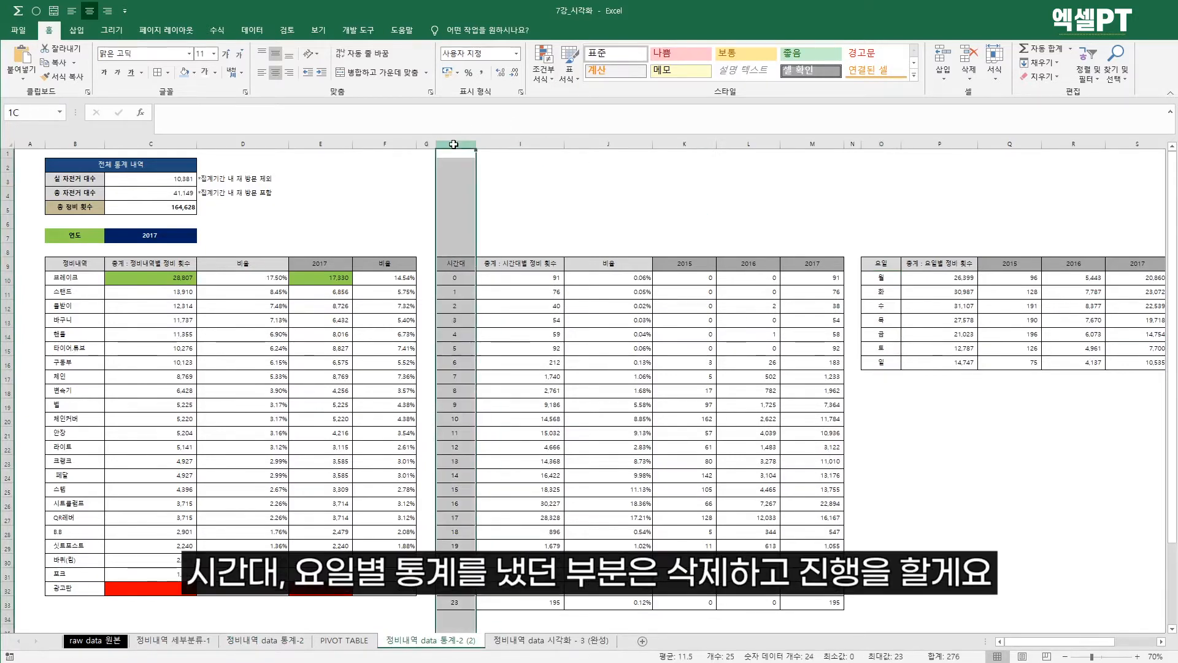
{"action": "left_click_drag", "start_coordinate": [454, 144], "coordinate": [1051, 143]}
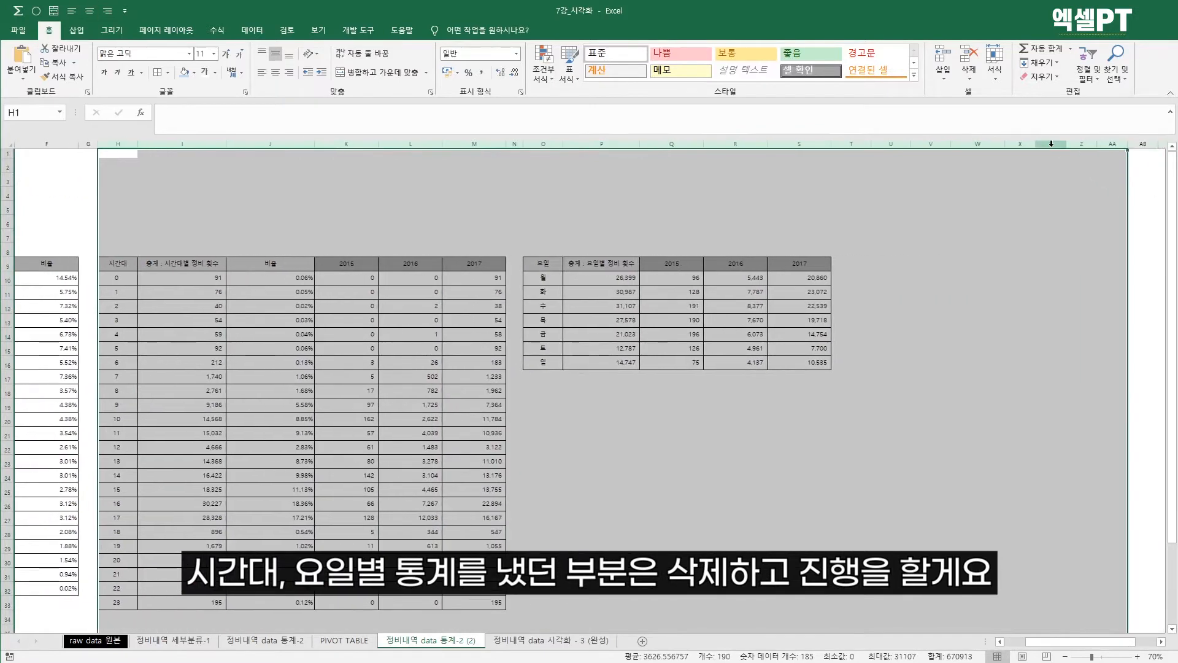
{"action": "right_click", "coordinate": [1051, 143]}
{"action": "key", "text": "d"}
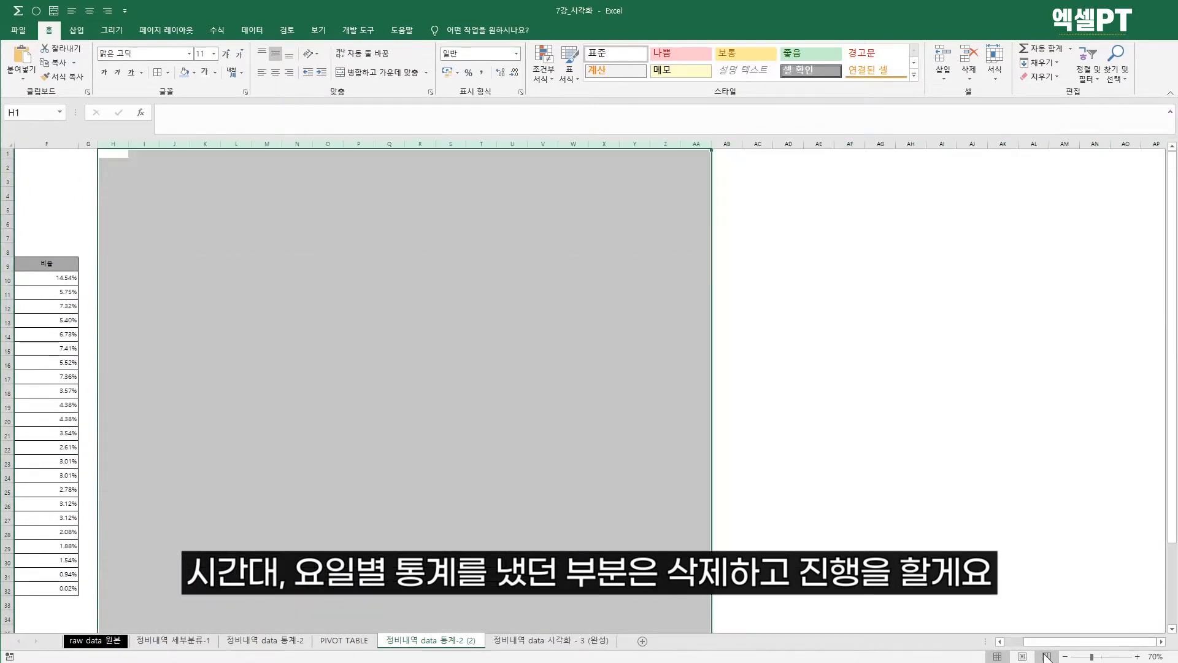
{"action": "left_click_drag", "start_coordinate": [1051, 642], "coordinate": [1034, 648]}
{"action": "left_click", "coordinate": [612, 316]}
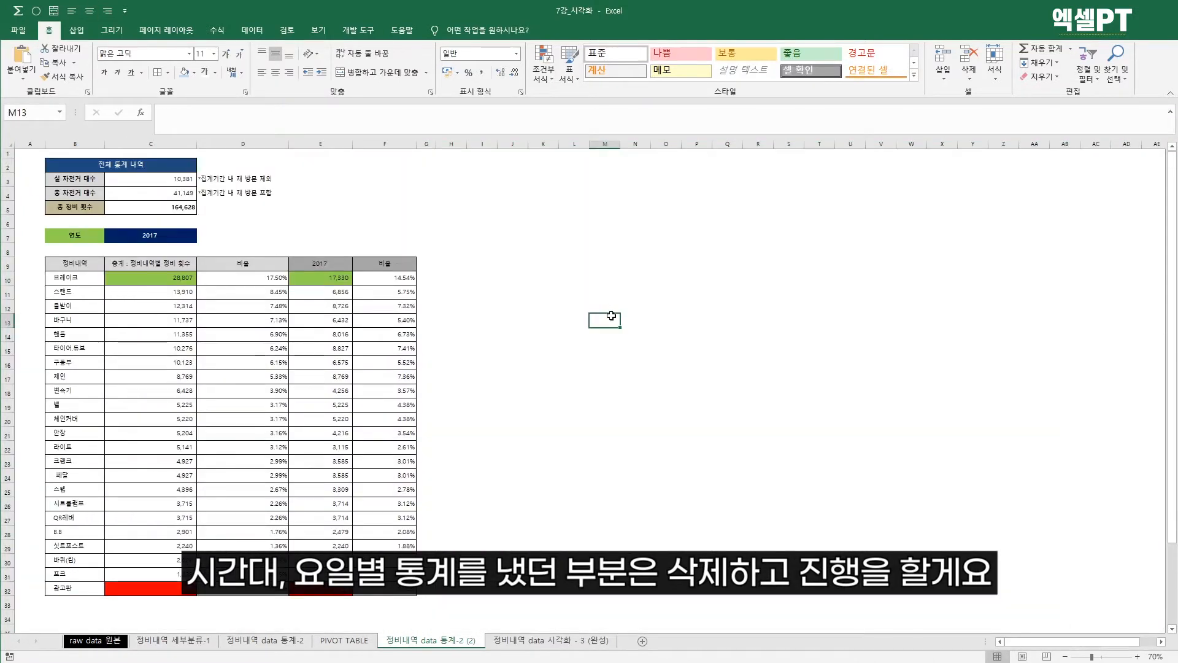
{"action": "left_click", "coordinate": [529, 278]}
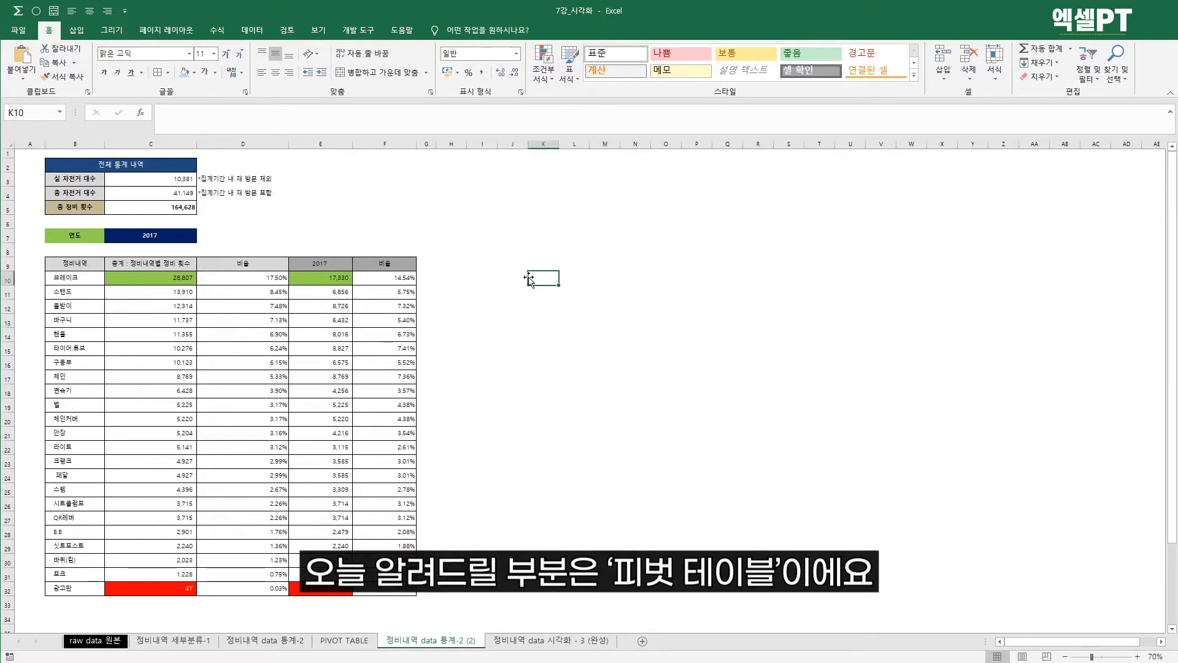
Step: Review the PIVOT TABLE notes sheet and select the whole table B2:AE41151, including headers, on the 정비내역 세부분류-1 sheet
{"action": "left_click", "coordinate": [359, 641]}
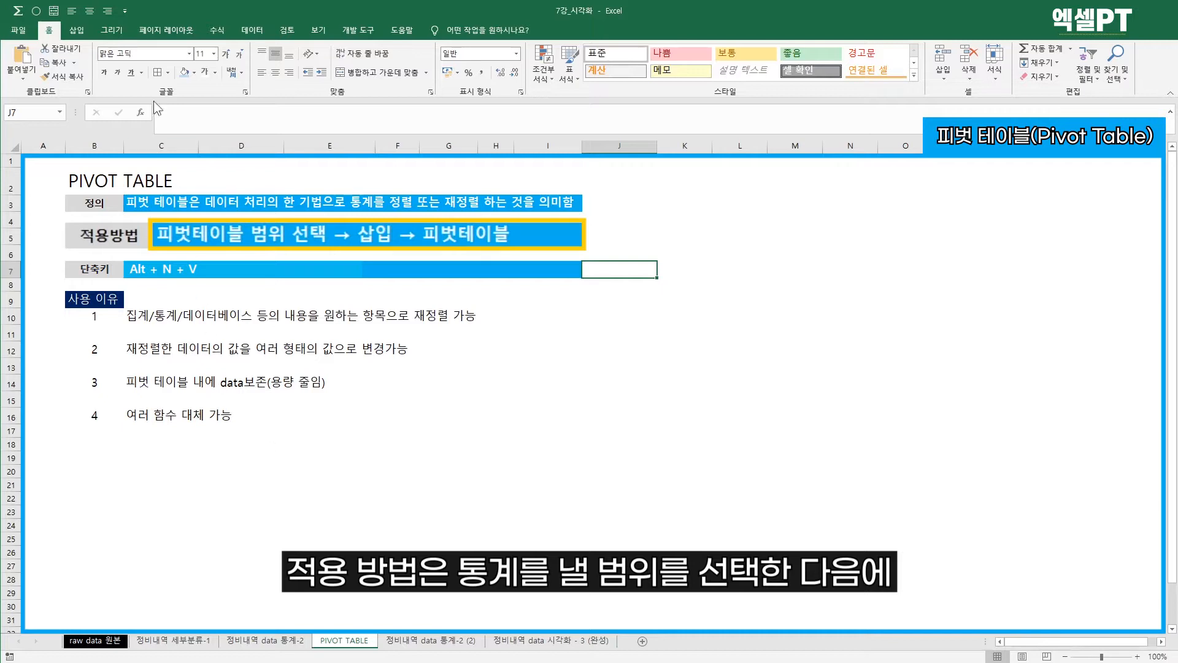
{"action": "left_click", "coordinate": [77, 30]}
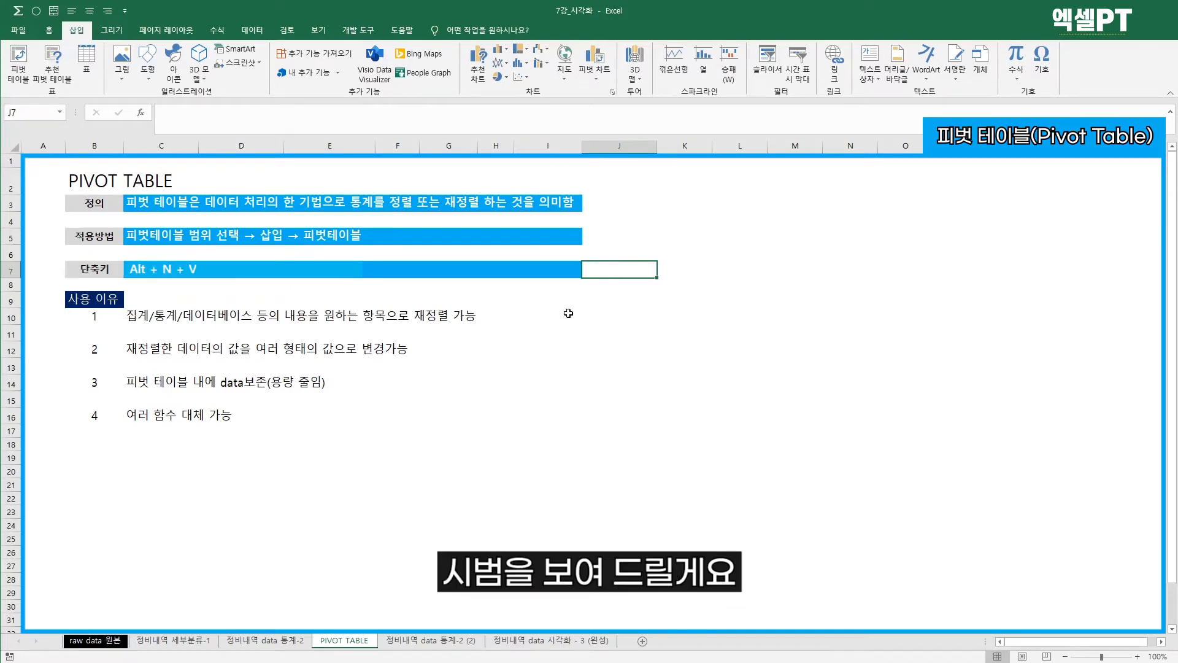
{"action": "left_click", "coordinate": [173, 640]}
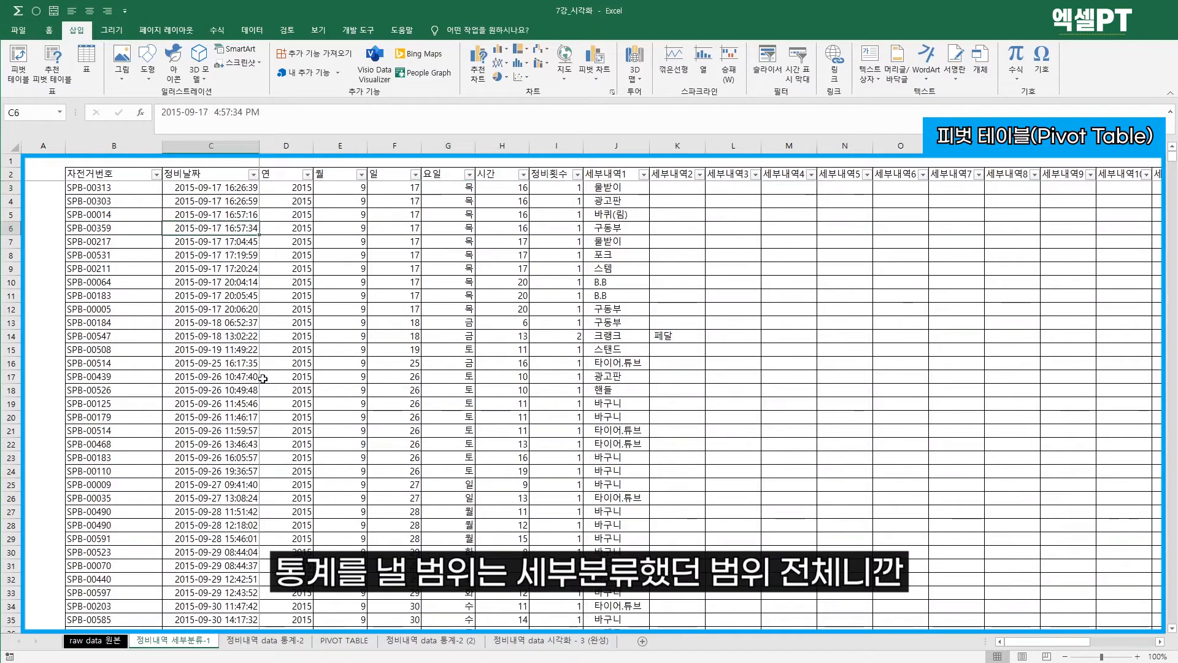
{"action": "left_click", "coordinate": [128, 189]}
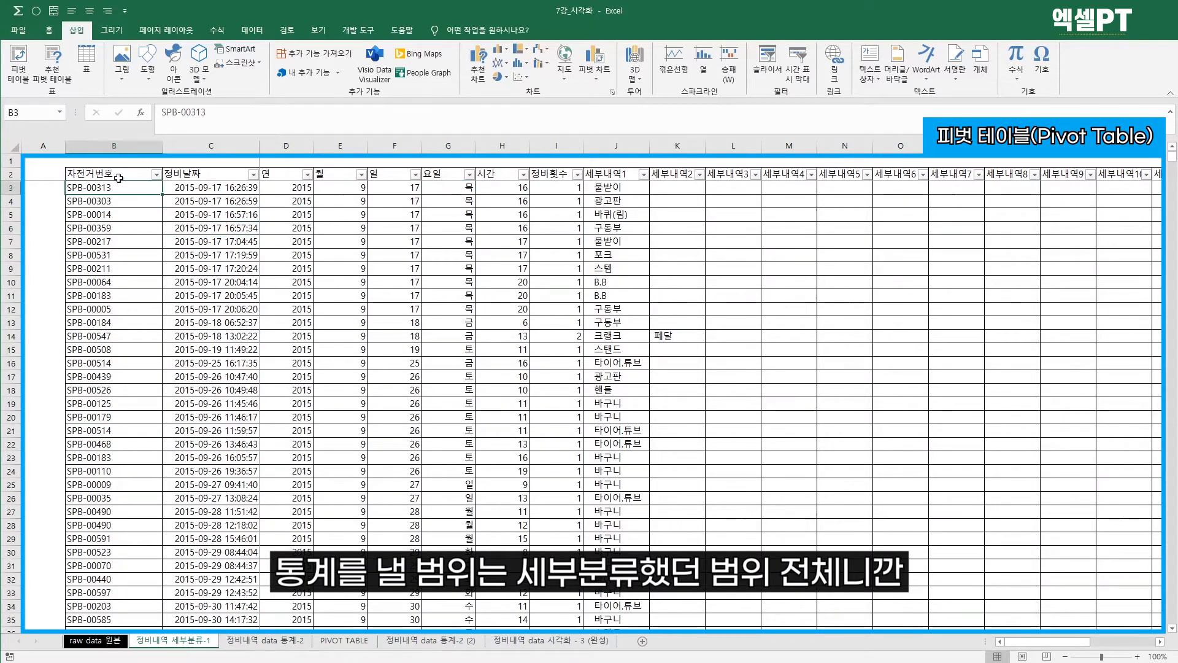
{"action": "left_click", "coordinate": [119, 178]}
{"action": "key", "text": "ctrl+shift+End"}
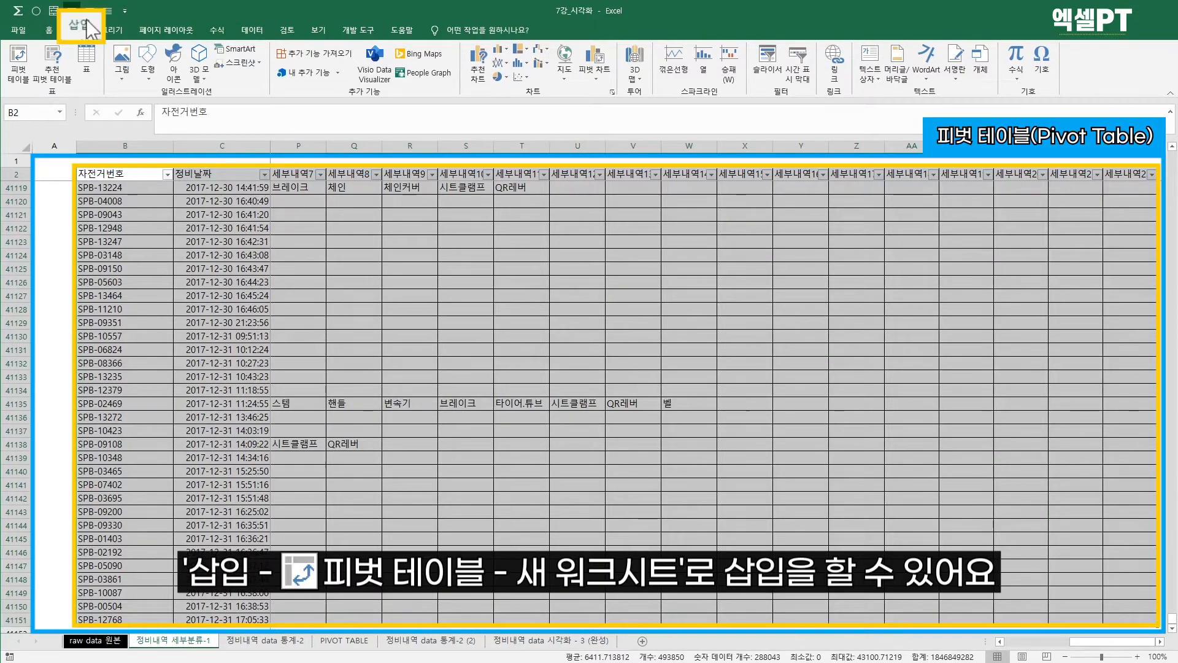
Step: Insert a pivot table from the selected range at cell I9 of the existing PIVOT TABLE sheet and display its field list
{"action": "left_click", "coordinate": [39, 100]}
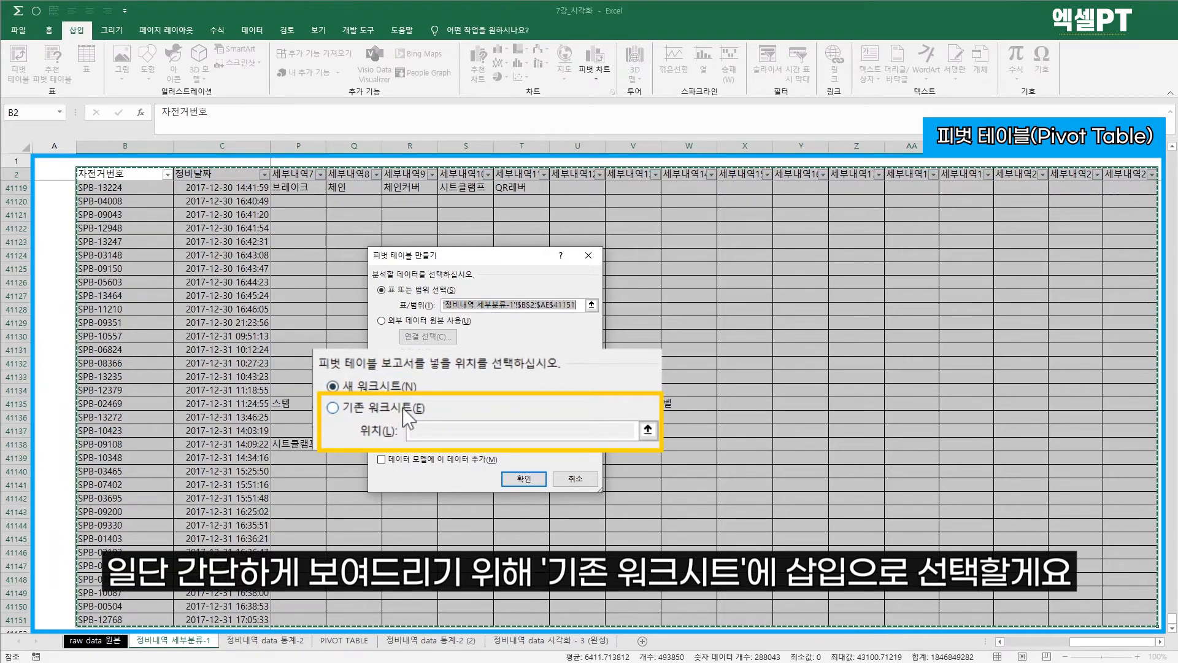
{"action": "left_click", "coordinate": [408, 413]}
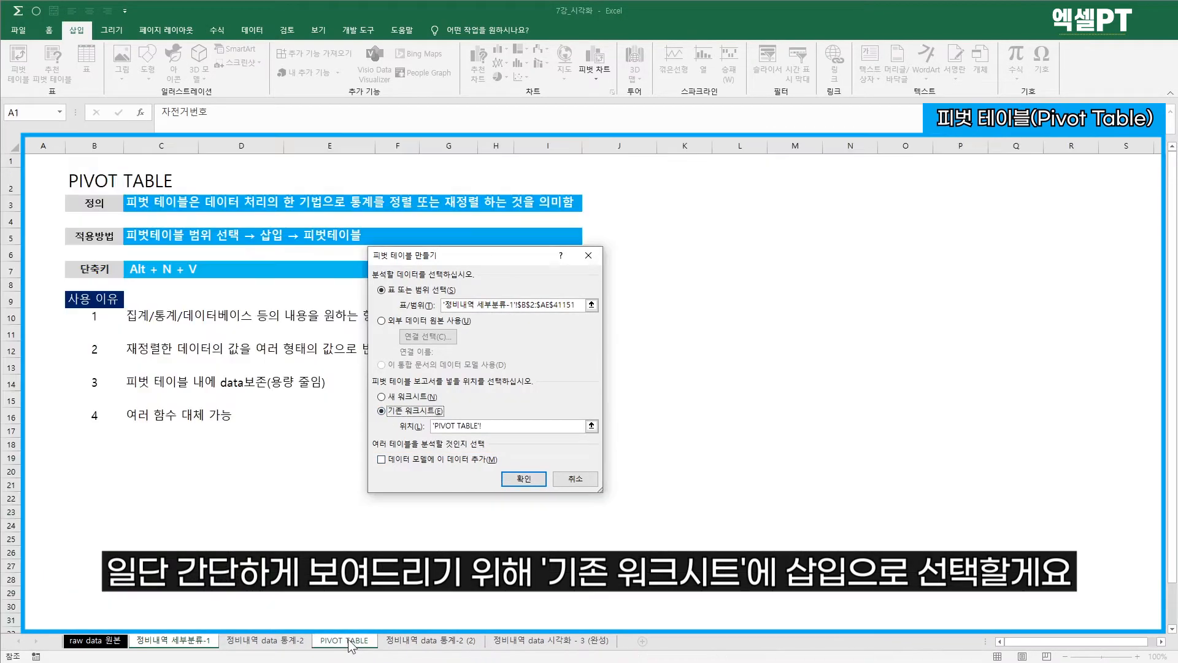
{"action": "left_click", "coordinate": [345, 640]}
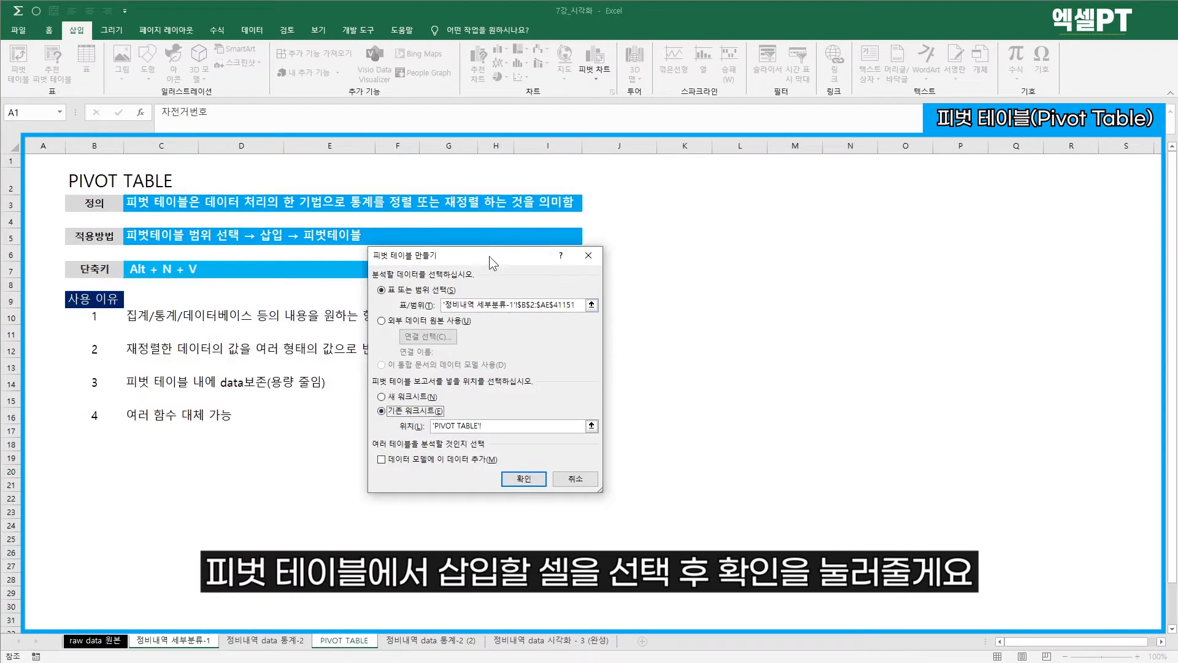
{"action": "left_click_drag", "start_coordinate": [489, 256], "coordinate": [310, 230]}
{"action": "left_click", "coordinate": [550, 298]}
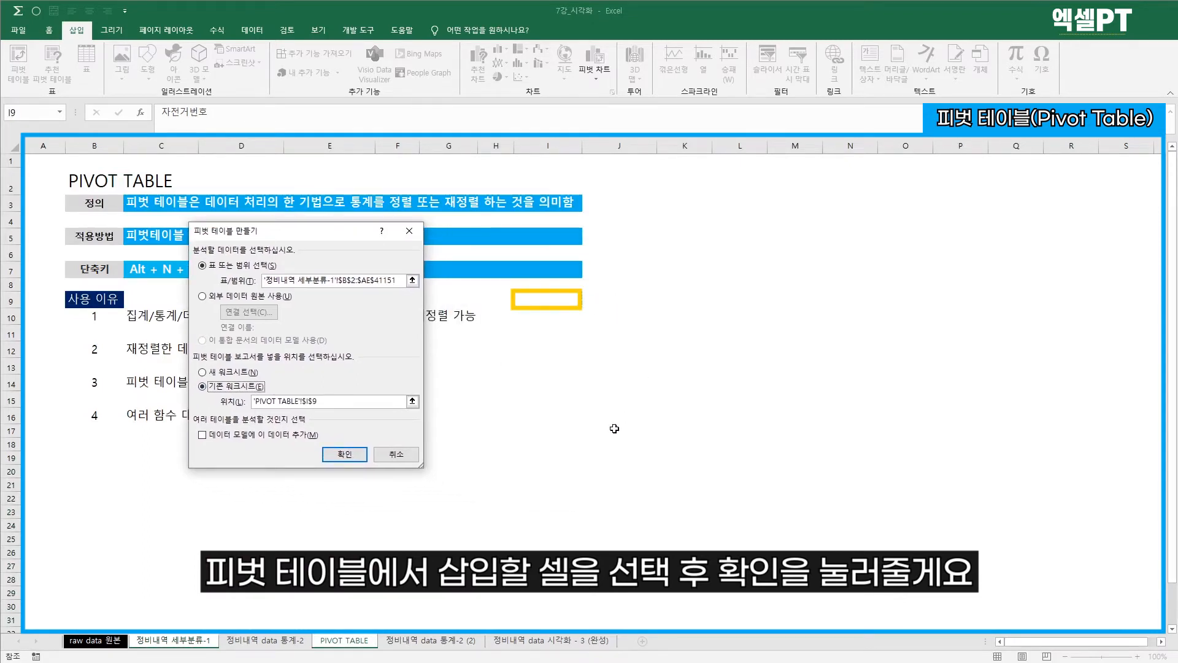
{"action": "left_click", "coordinate": [345, 455]}
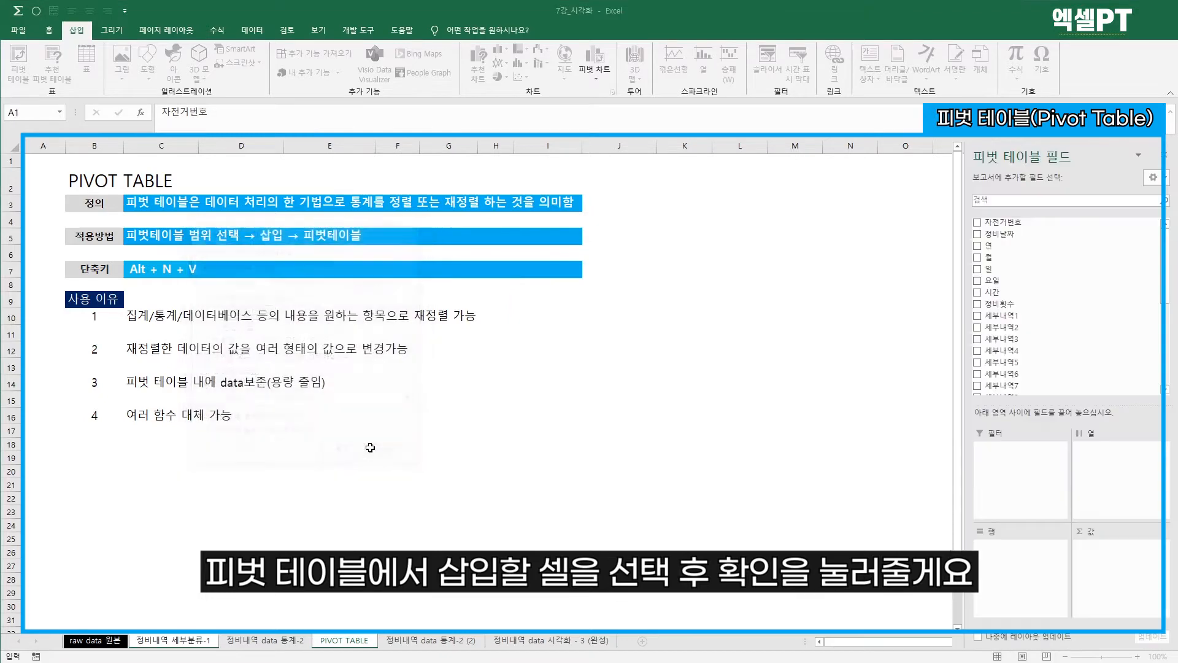
{"action": "left_click", "coordinate": [751, 248]}
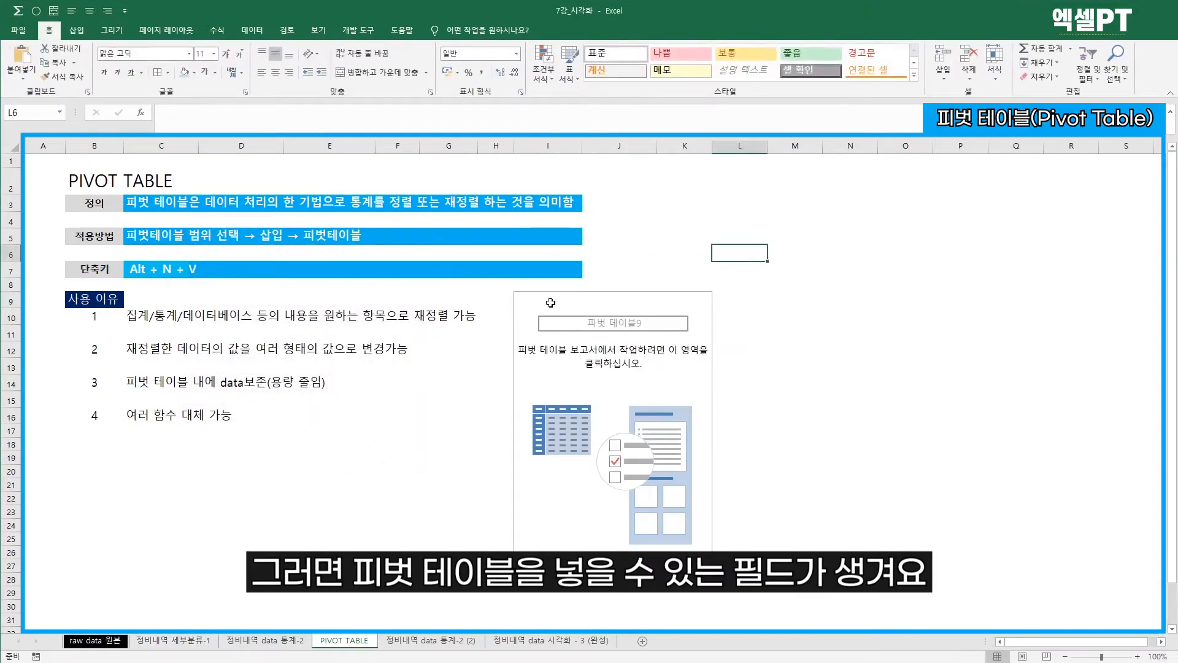
{"action": "left_click", "coordinate": [538, 300]}
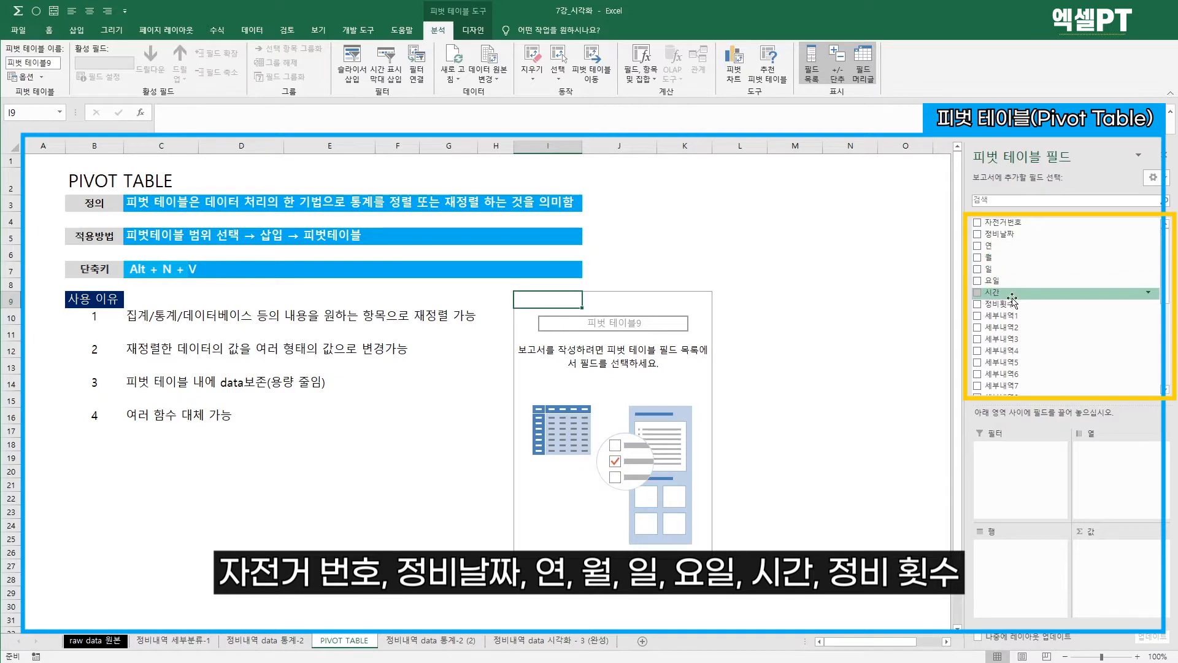
Step: Compare the pivot table's available fields with the column headers on the 정비내역 세부분류-1 sheet and return to the PIVOT TABLE sheet
{"action": "left_click_drag", "start_coordinate": [1170, 310], "coordinate": [1167, 284]}
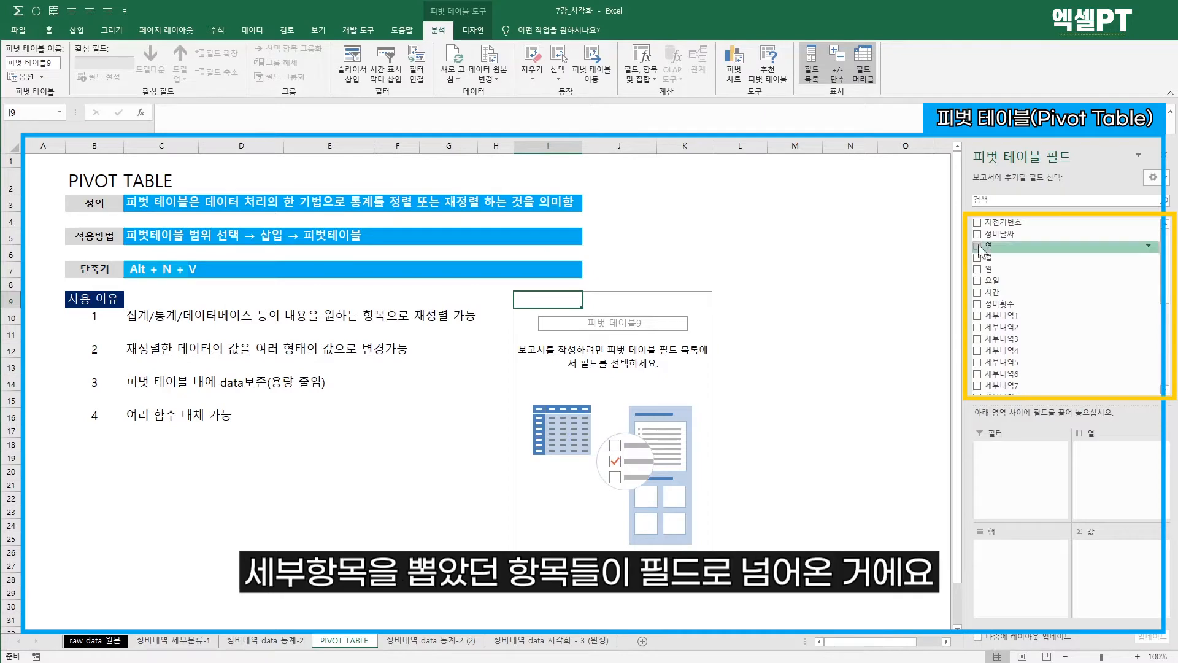
{"action": "left_click", "coordinate": [208, 642]}
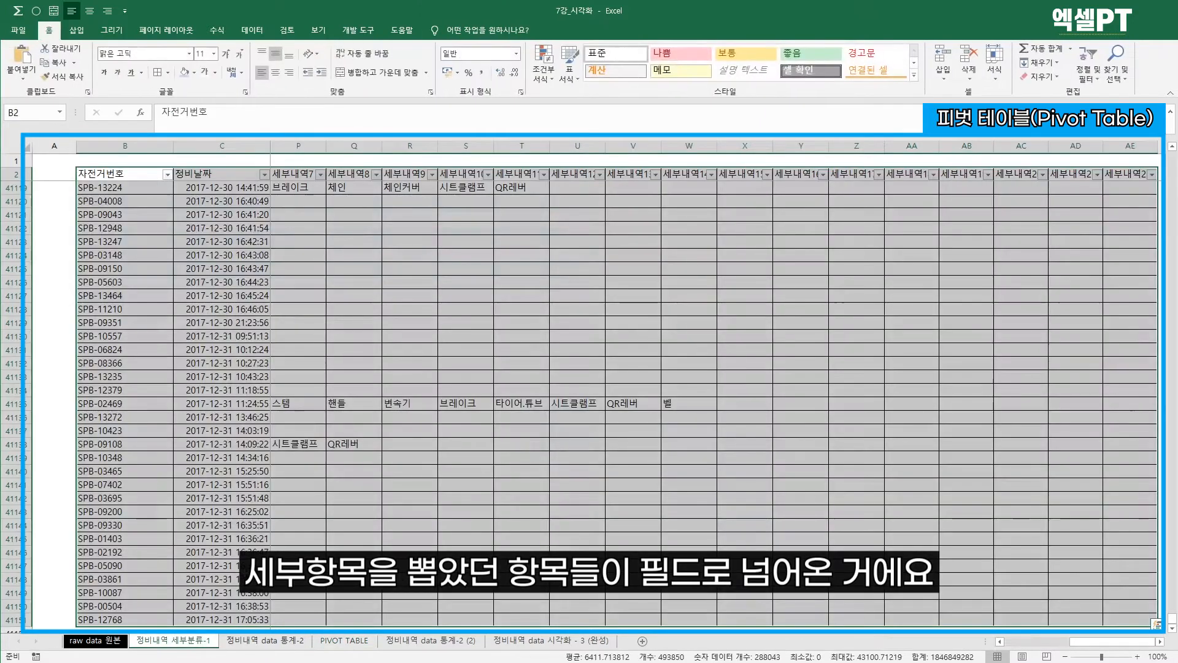
{"action": "left_click_drag", "start_coordinate": [92, 173], "coordinate": [1095, 178]}
{"action": "left_click", "coordinate": [345, 641]}
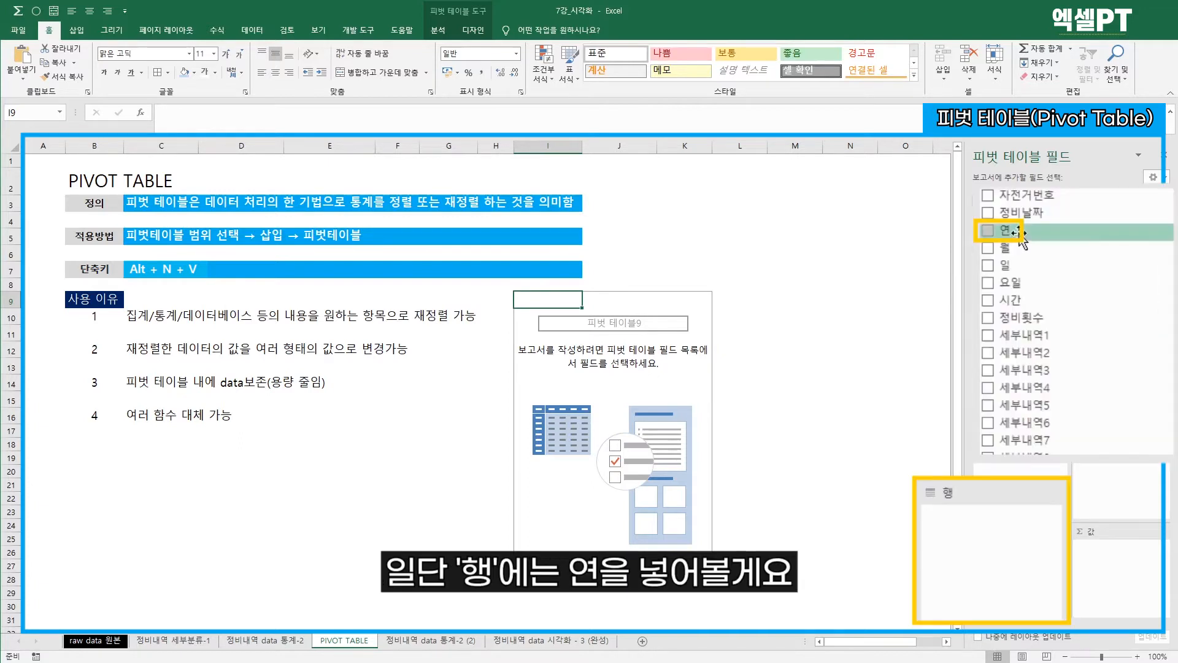
Step: Add 연 to the pivot table's rows and 정비횟수 to its values, and check the total against the 정비내역 data 통계-2 (2) sheet
{"action": "left_click_drag", "start_coordinate": [1020, 236], "coordinate": [1040, 560]}
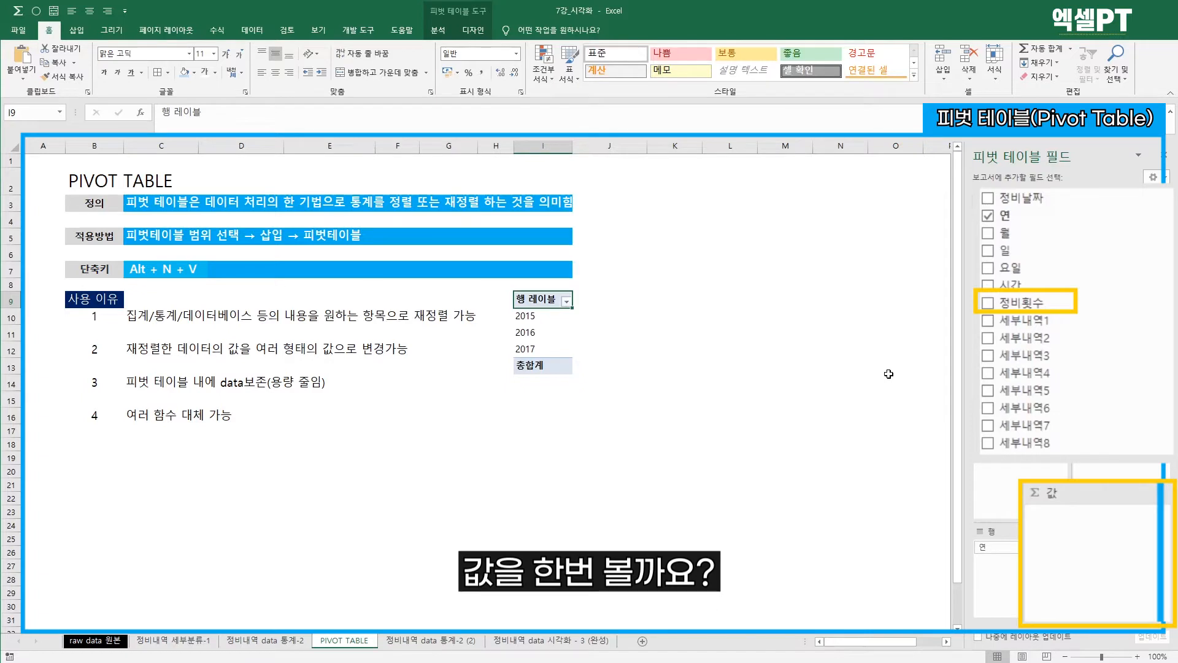
{"action": "left_click_drag", "start_coordinate": [1019, 303], "coordinate": [1115, 543]}
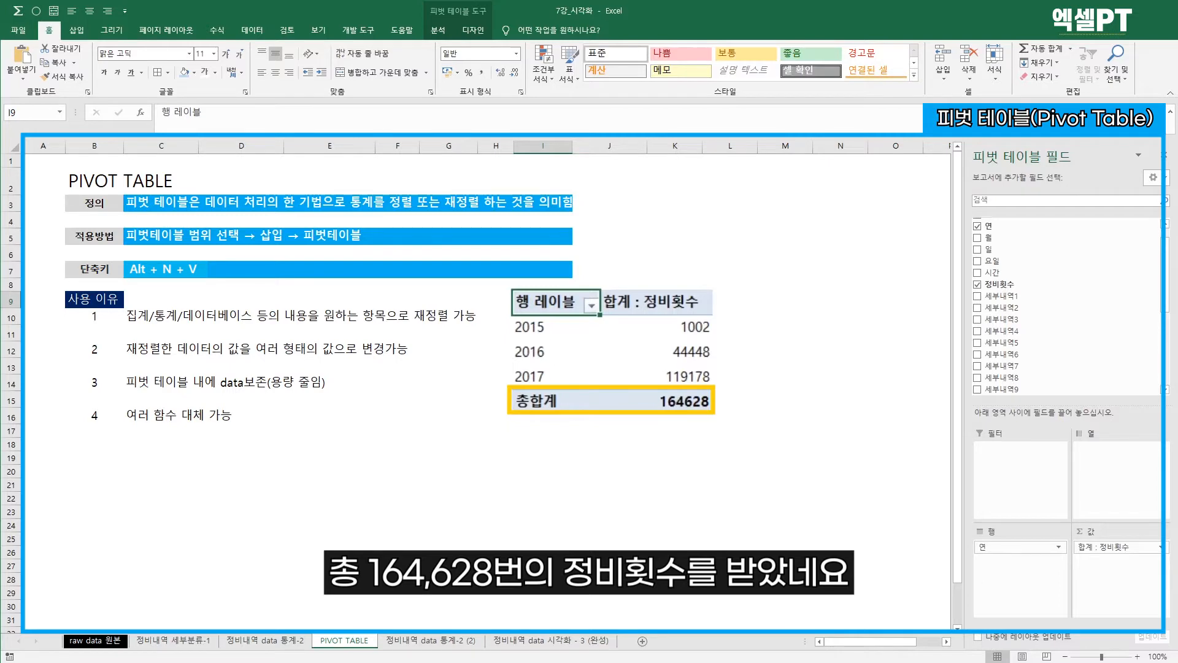
{"action": "left_click", "coordinate": [469, 644]}
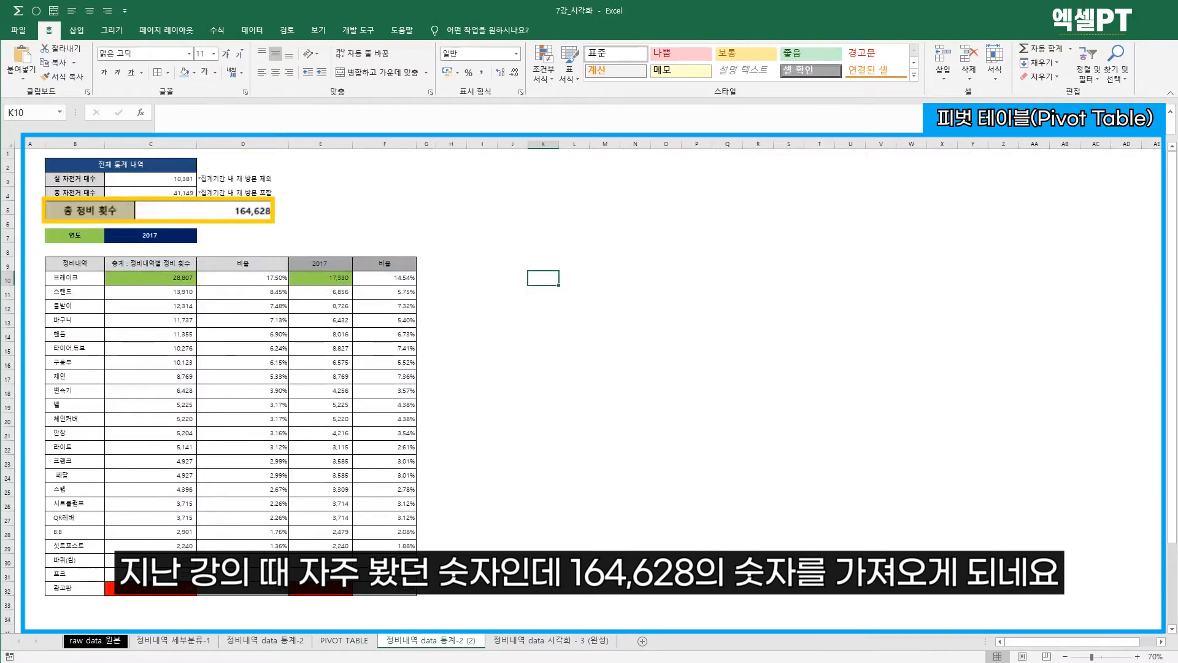
{"action": "left_click", "coordinate": [355, 642]}
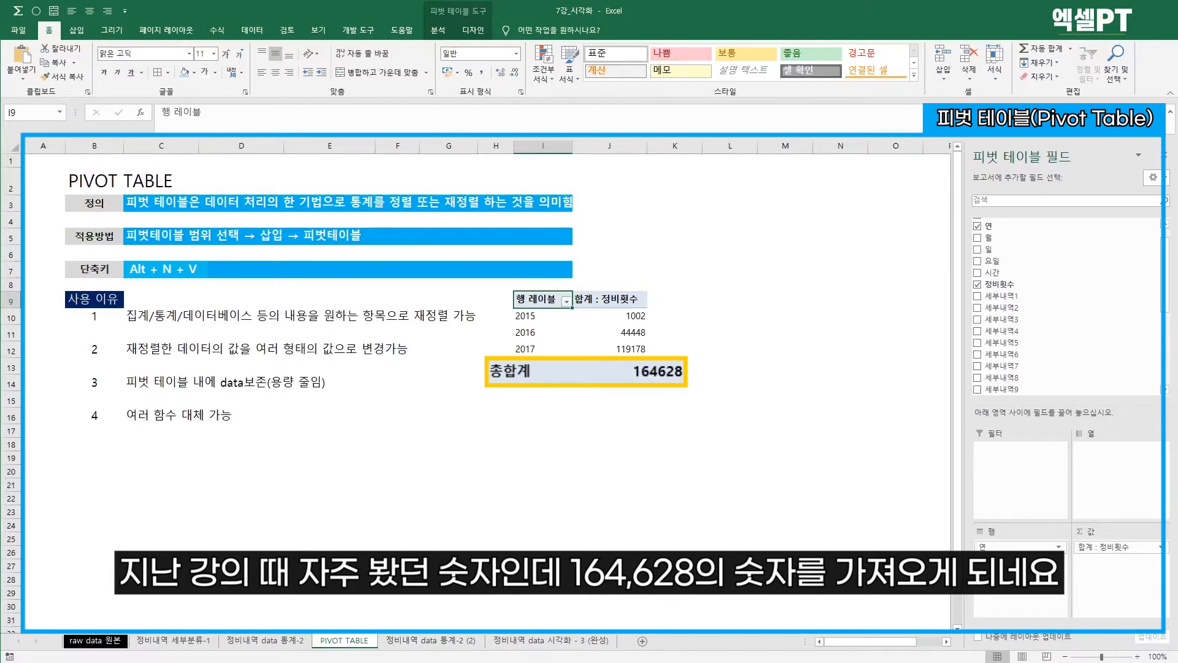
Step: Try formatting the pivot table values in J10:J13 as 숫자 with the 1000 단위 구분 기호 through the cell format settings
{"action": "left_click_drag", "start_coordinate": [639, 317], "coordinate": [637, 367]}
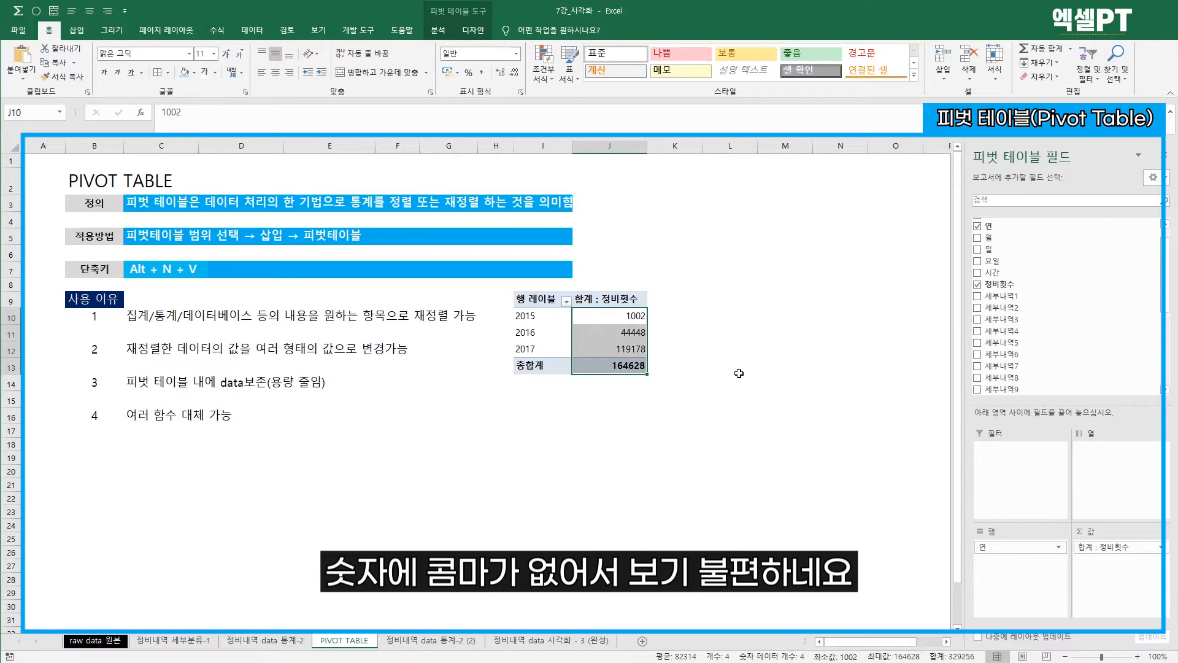
{"action": "left_click", "coordinate": [516, 54]}
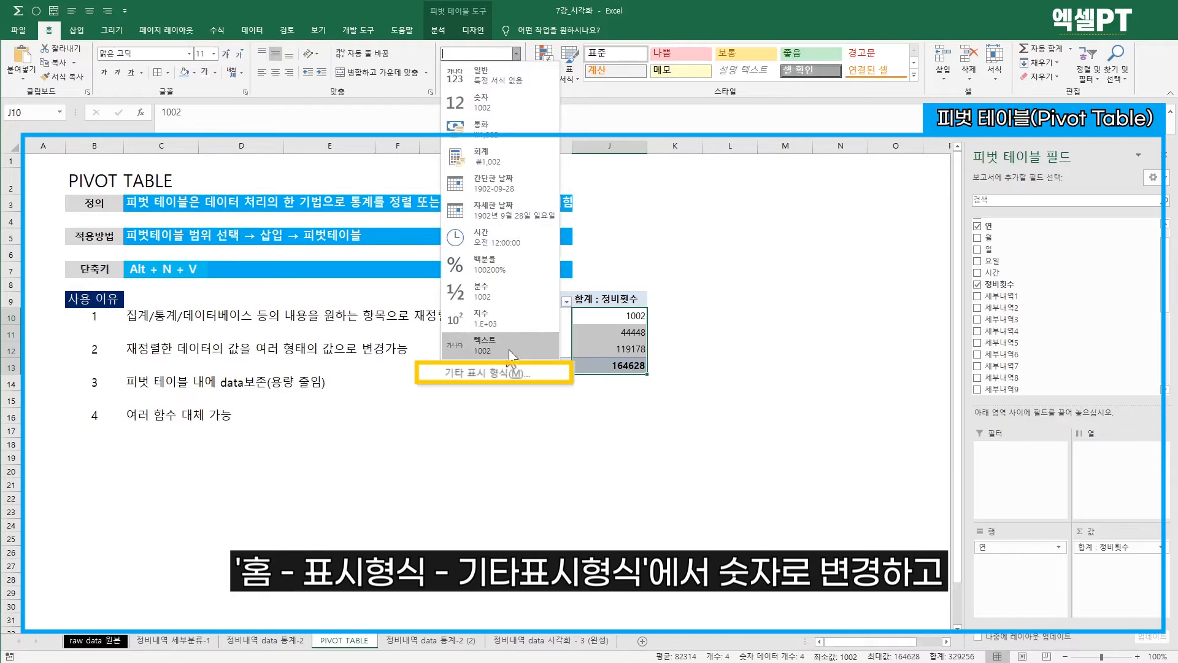
{"action": "left_click", "coordinate": [505, 373]}
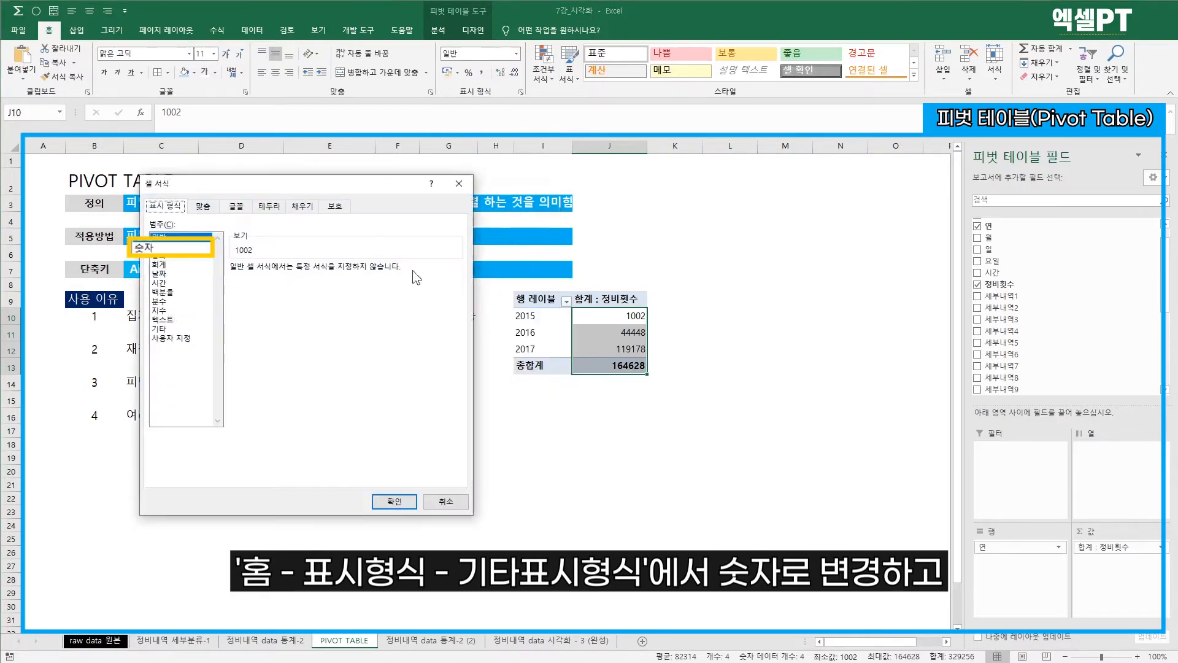
{"action": "left_click", "coordinate": [168, 246]}
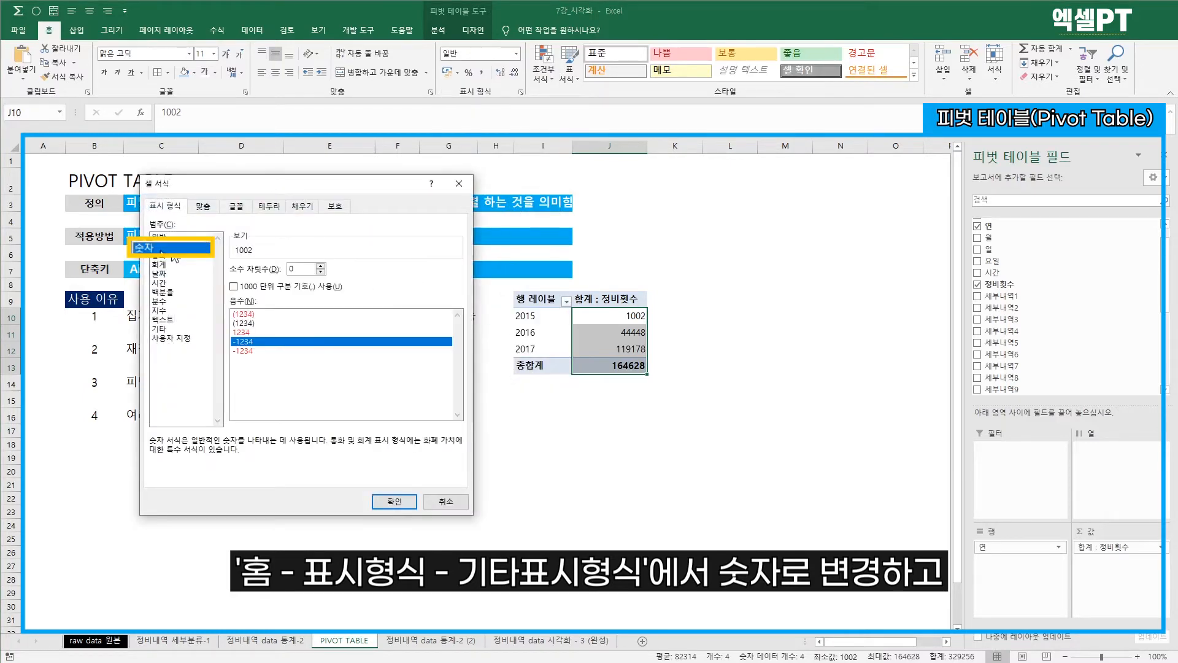
{"action": "left_click", "coordinate": [275, 294]}
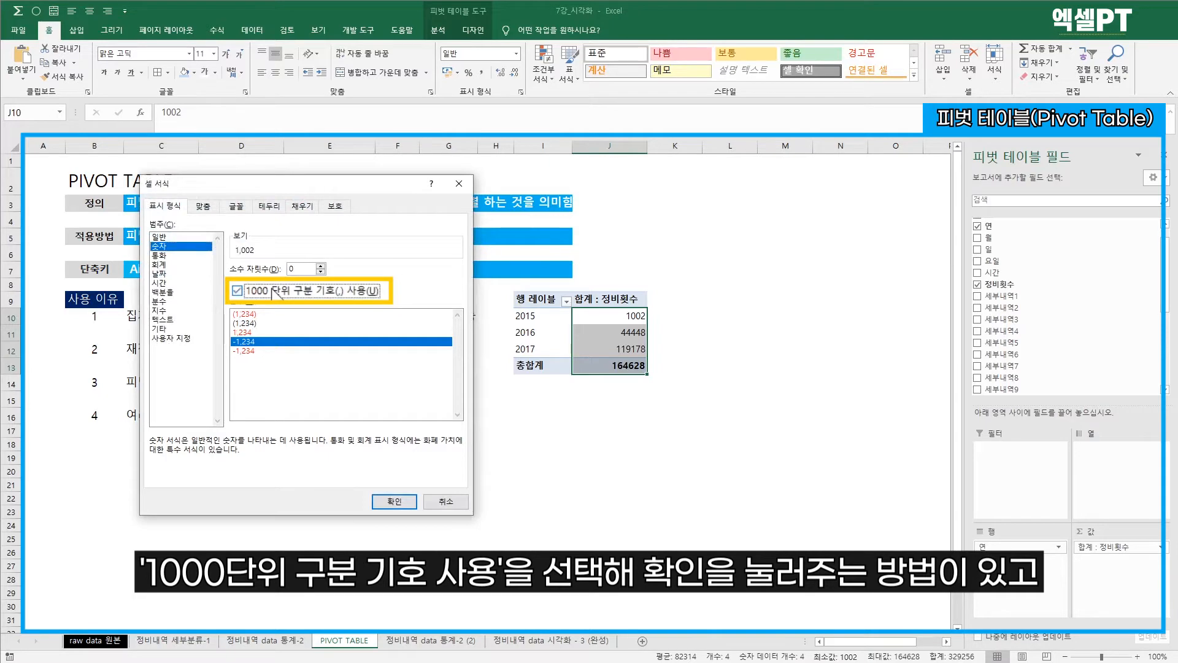
{"action": "left_click", "coordinate": [396, 501]}
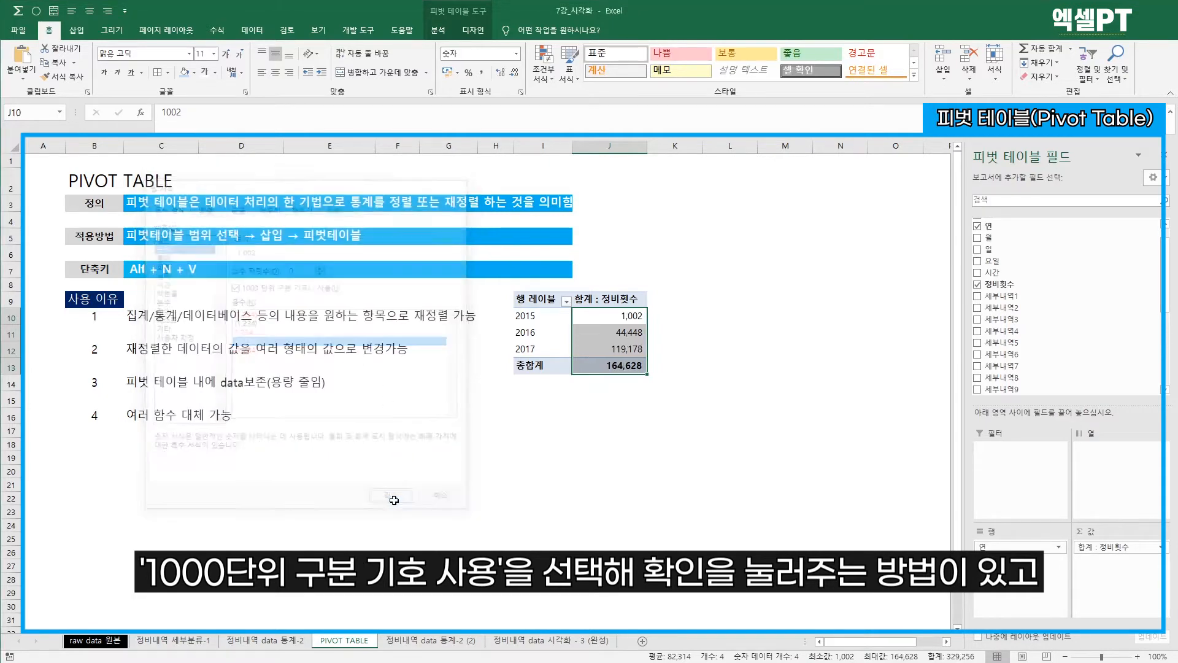
{"action": "left_click", "coordinate": [685, 396]}
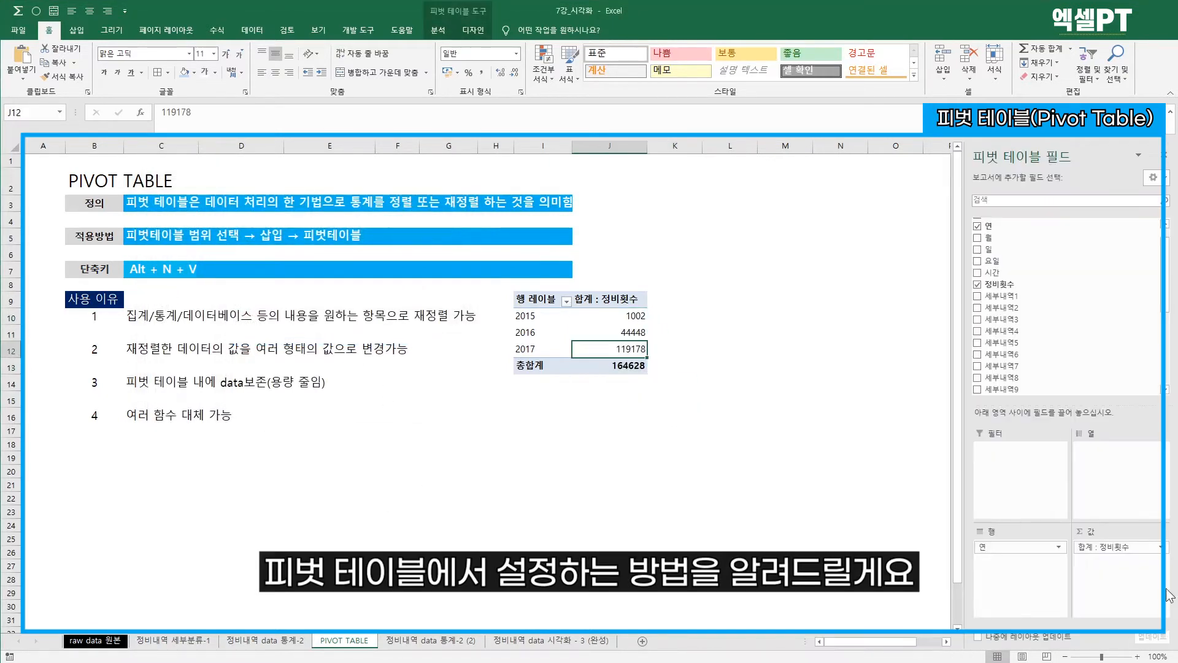
Step: Keep the 정비횟수 value field summarized as 합계 and give it the 숫자 format with the 1000 단위 구분 기호 in its value field settings
{"action": "left_click", "coordinate": [1160, 549]}
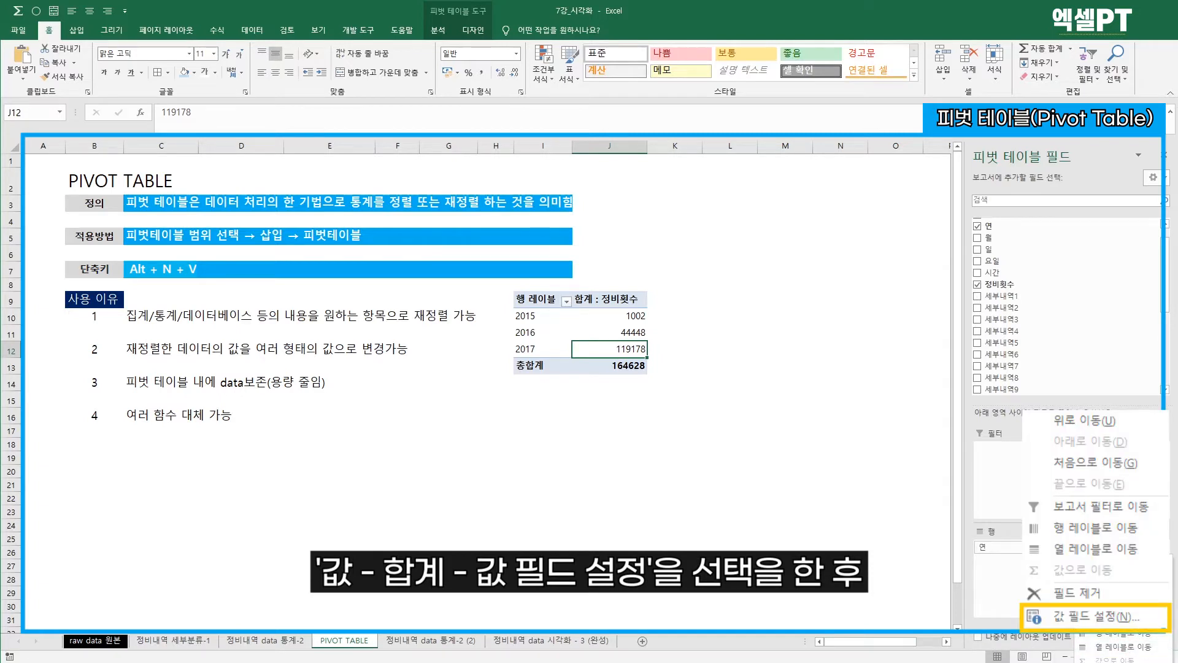
{"action": "key", "text": "n"}
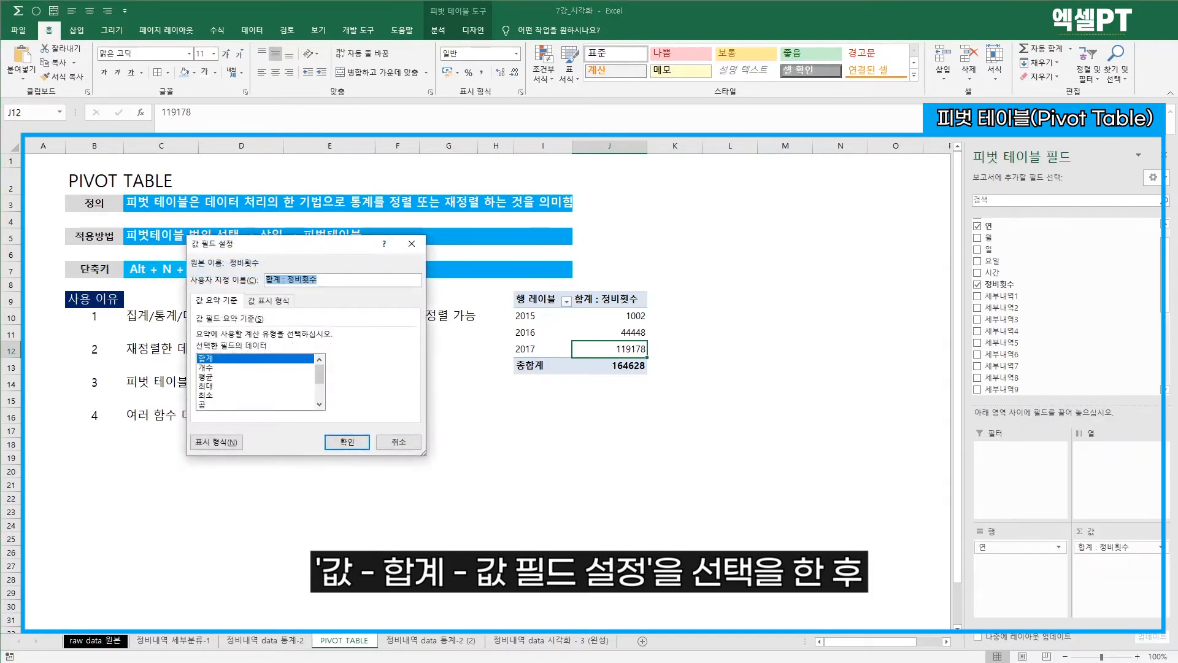
{"action": "left_click", "coordinate": [204, 359]}
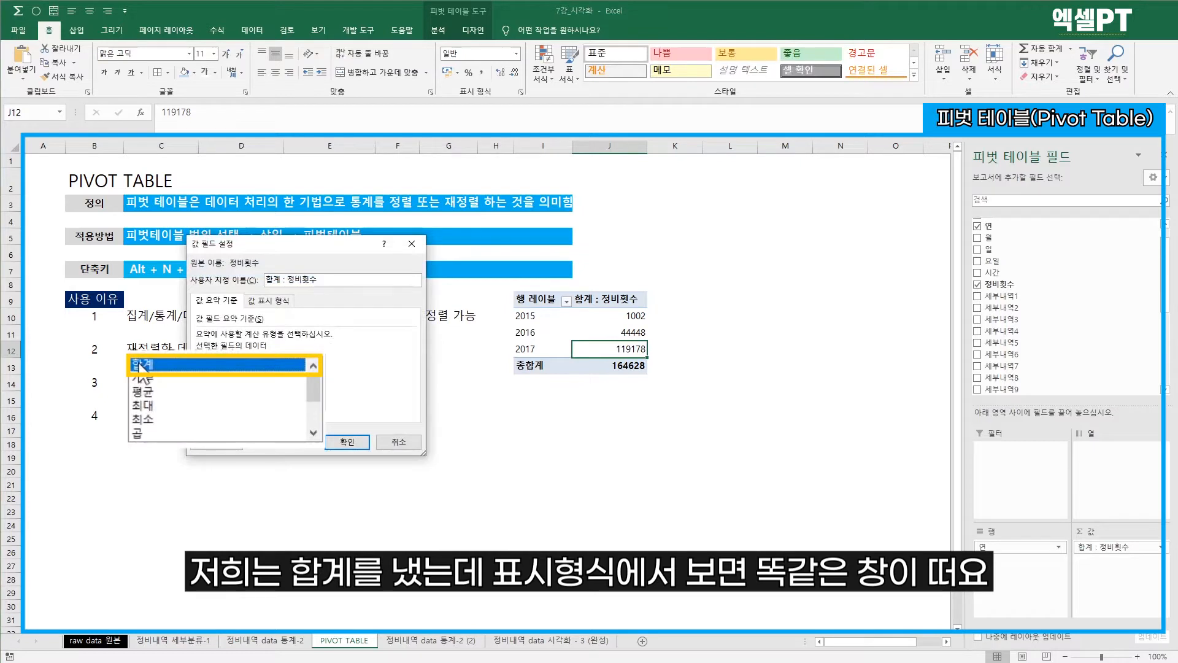
{"action": "left_click", "coordinate": [222, 441]}
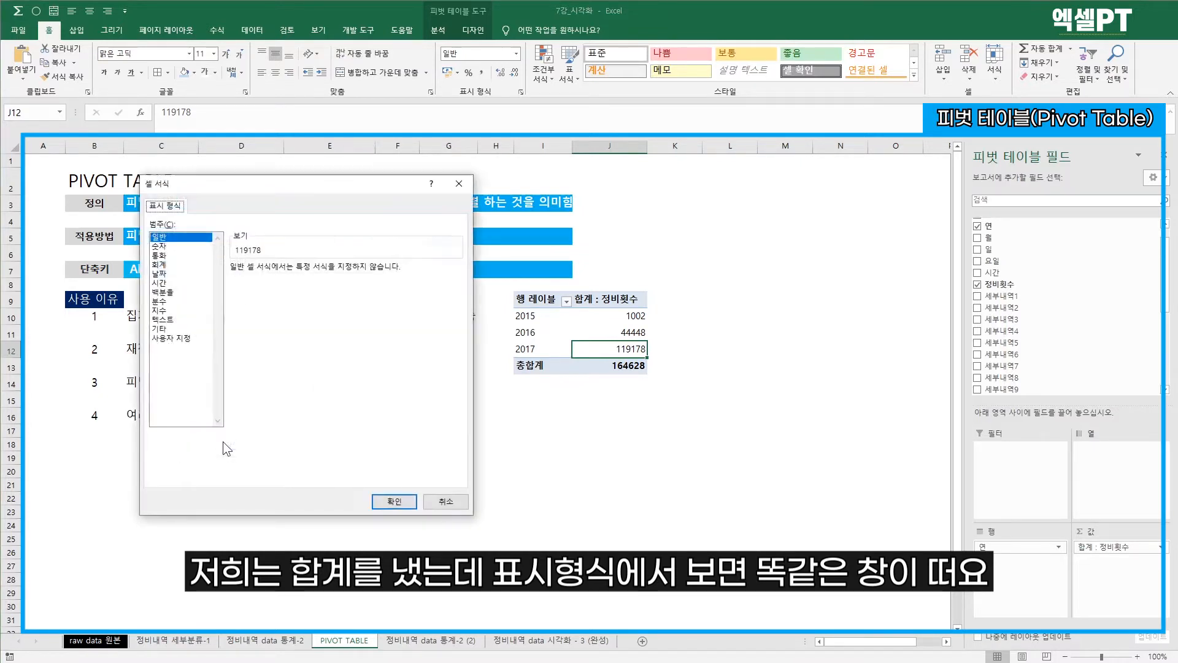
{"action": "left_click", "coordinate": [158, 246]}
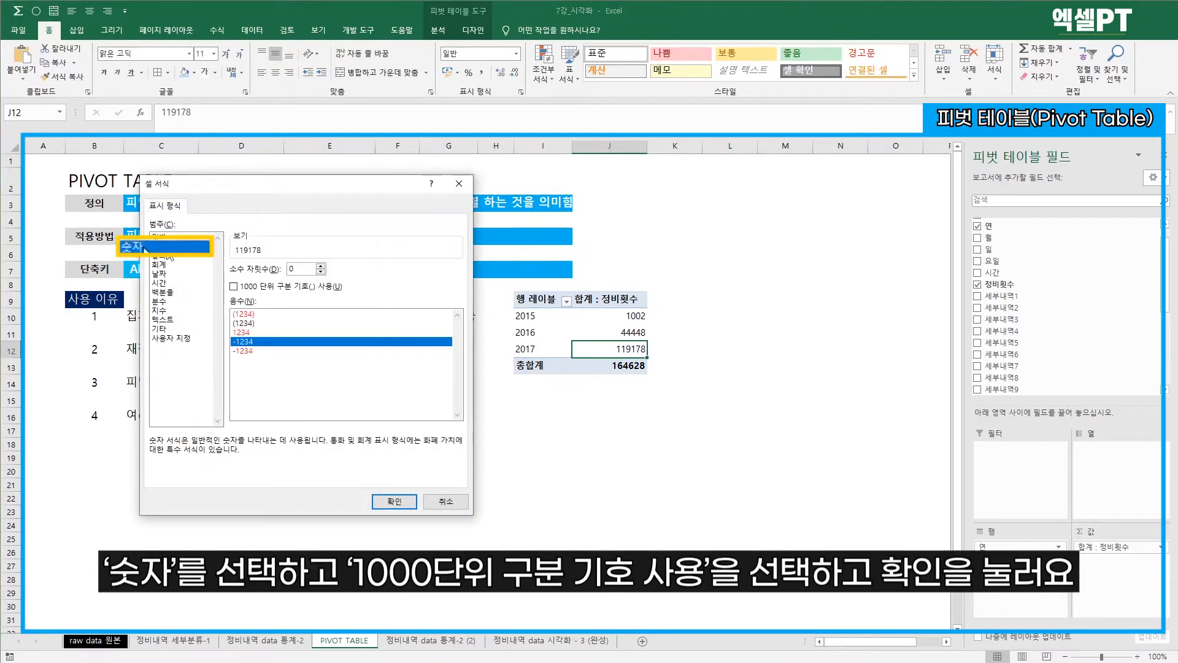
{"action": "left_click", "coordinate": [233, 286]}
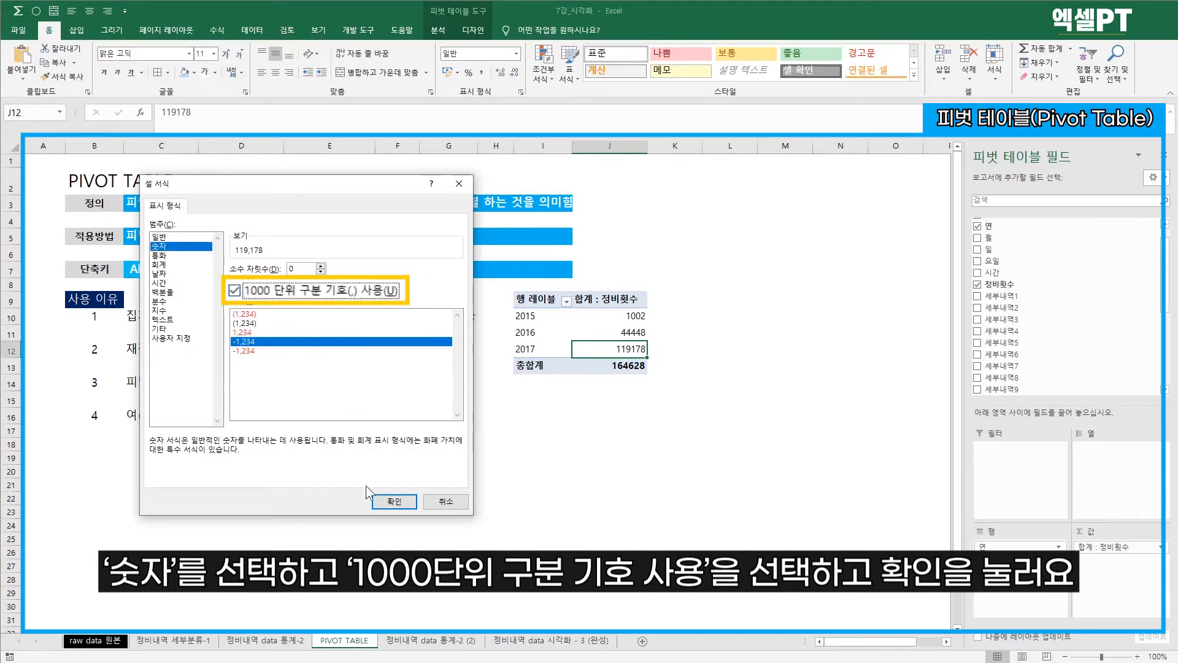
{"action": "left_click", "coordinate": [384, 507]}
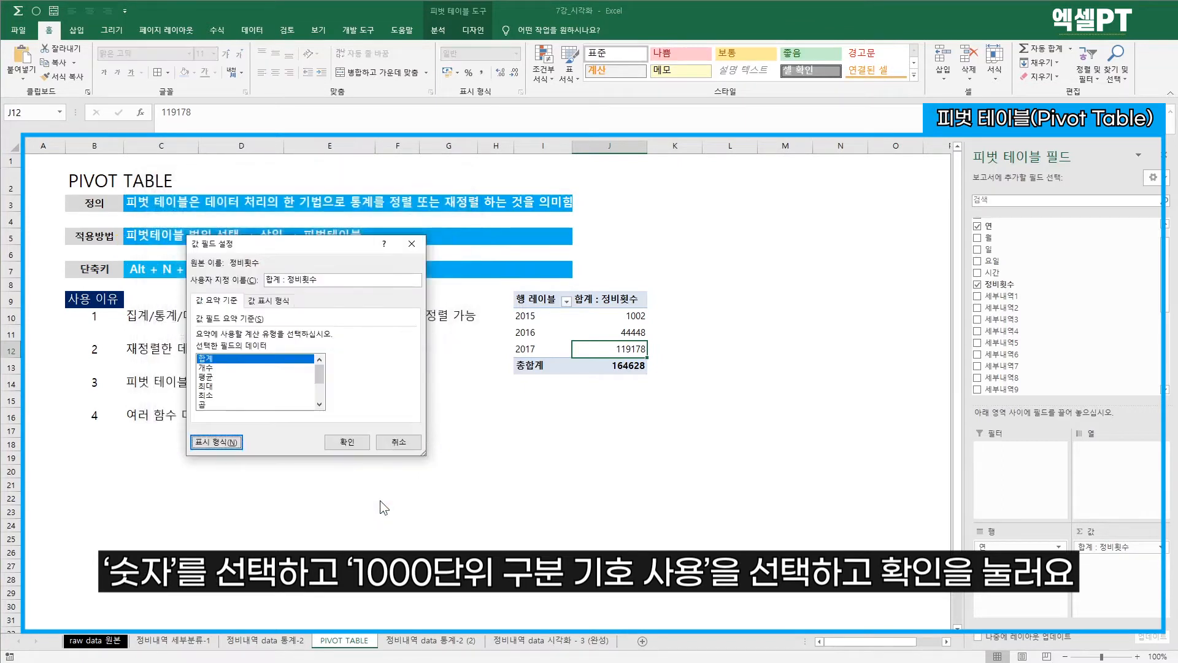
{"action": "left_click", "coordinate": [355, 450]}
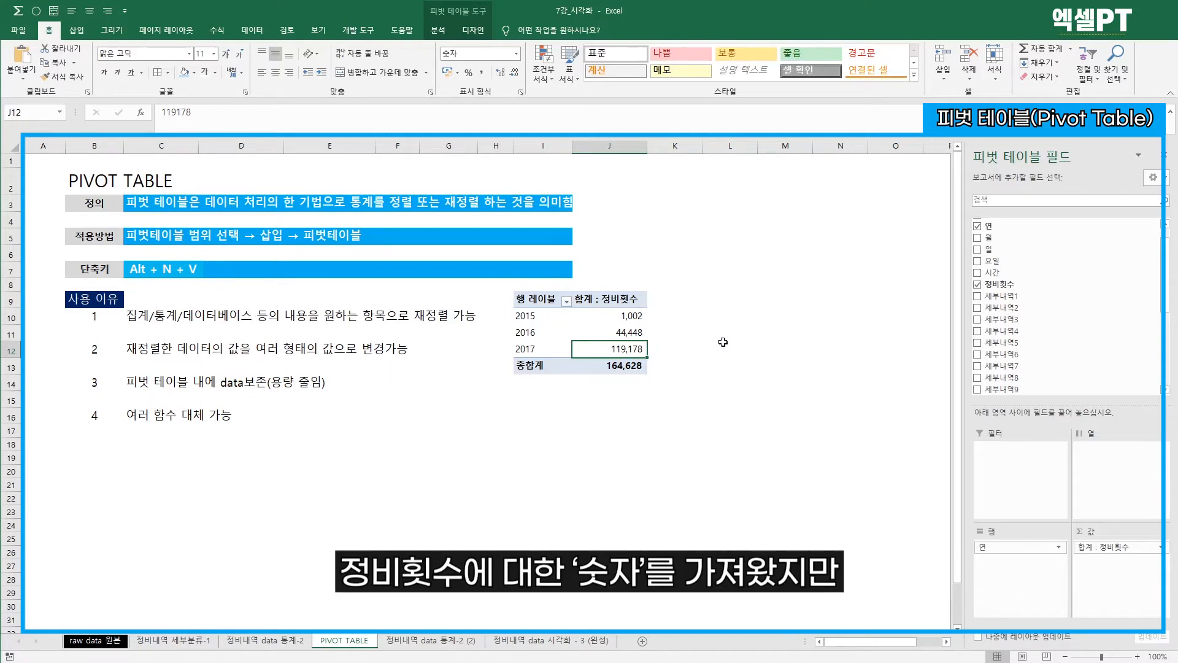
{"action": "left_click", "coordinate": [635, 331]}
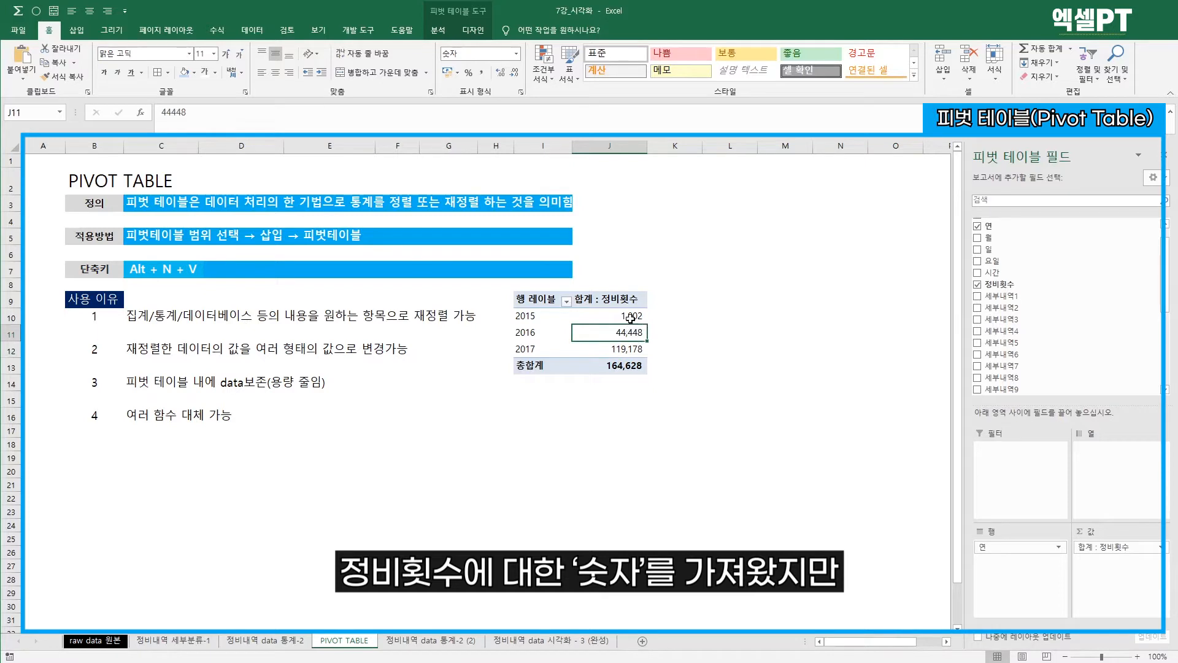
{"action": "left_click", "coordinate": [632, 317]}
{"action": "left_click", "coordinate": [618, 332]}
{"action": "left_click", "coordinate": [605, 348]}
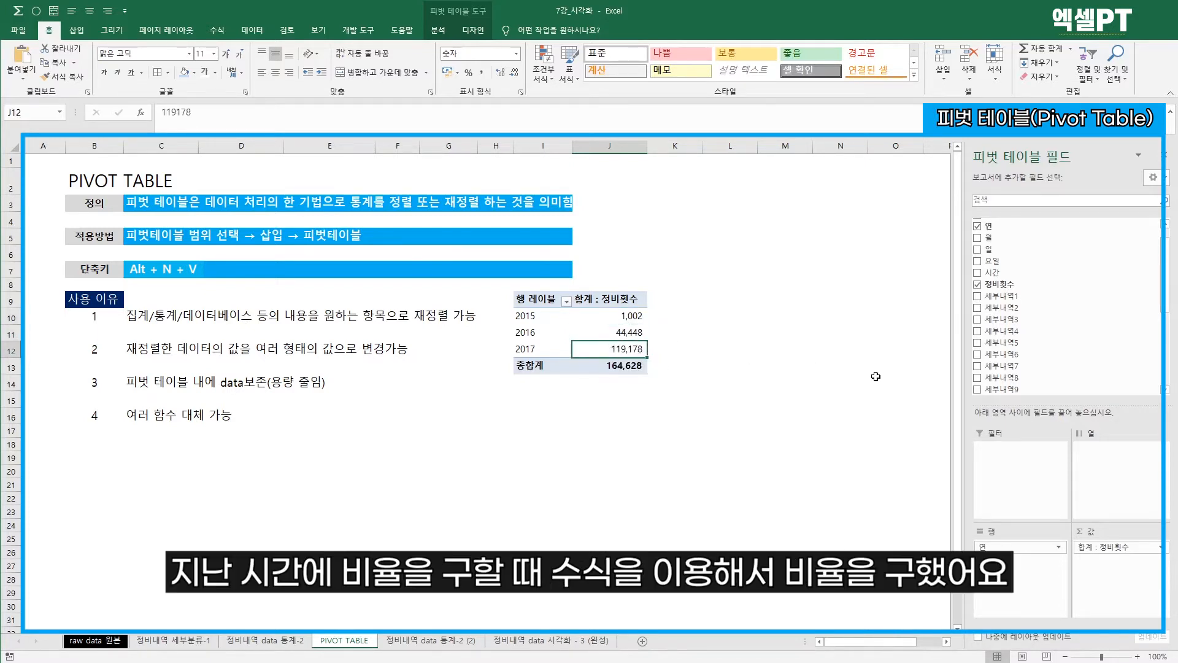
{"action": "left_click", "coordinate": [680, 317]}
{"action": "left_click", "coordinate": [638, 332]}
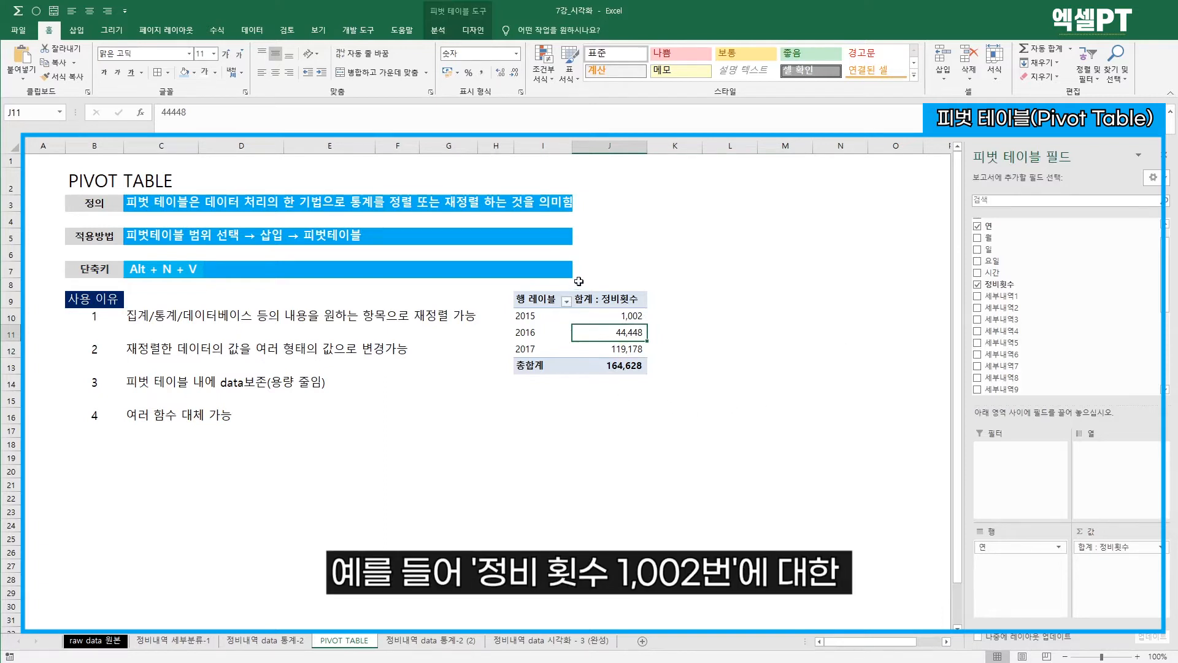
{"action": "left_click", "coordinate": [632, 316]}
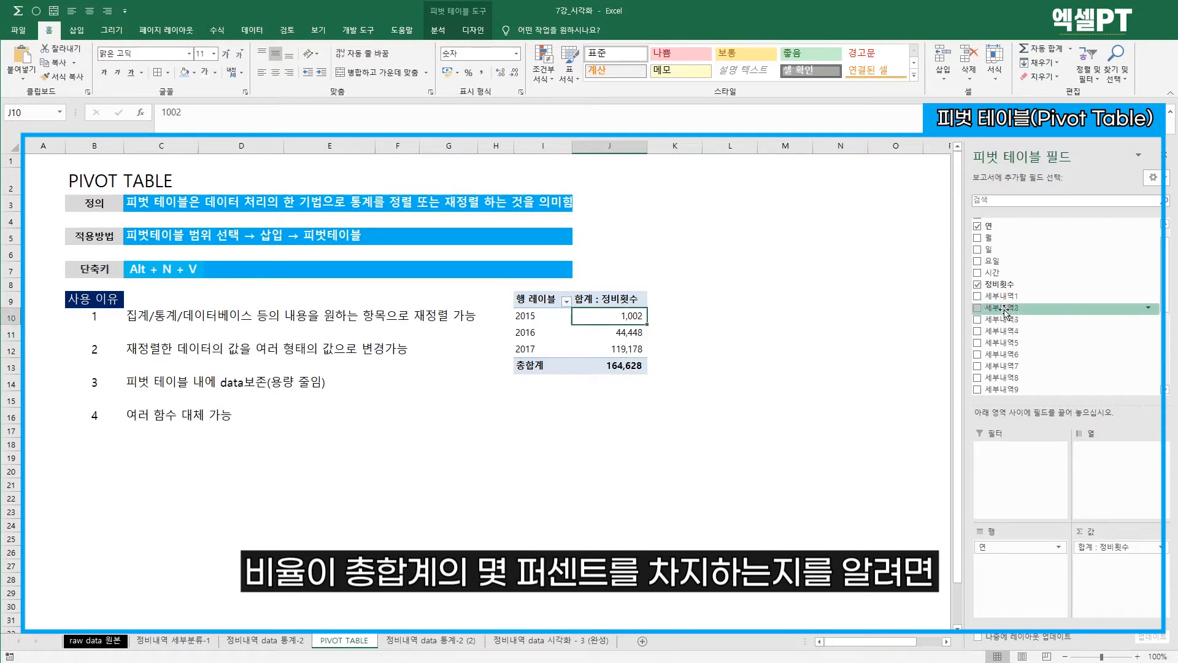
Step: Add 정비횟수 to the pivot table values a second time and show the new field as 총합계 비율
{"action": "left_click_drag", "start_coordinate": [1014, 286], "coordinate": [1111, 552]}
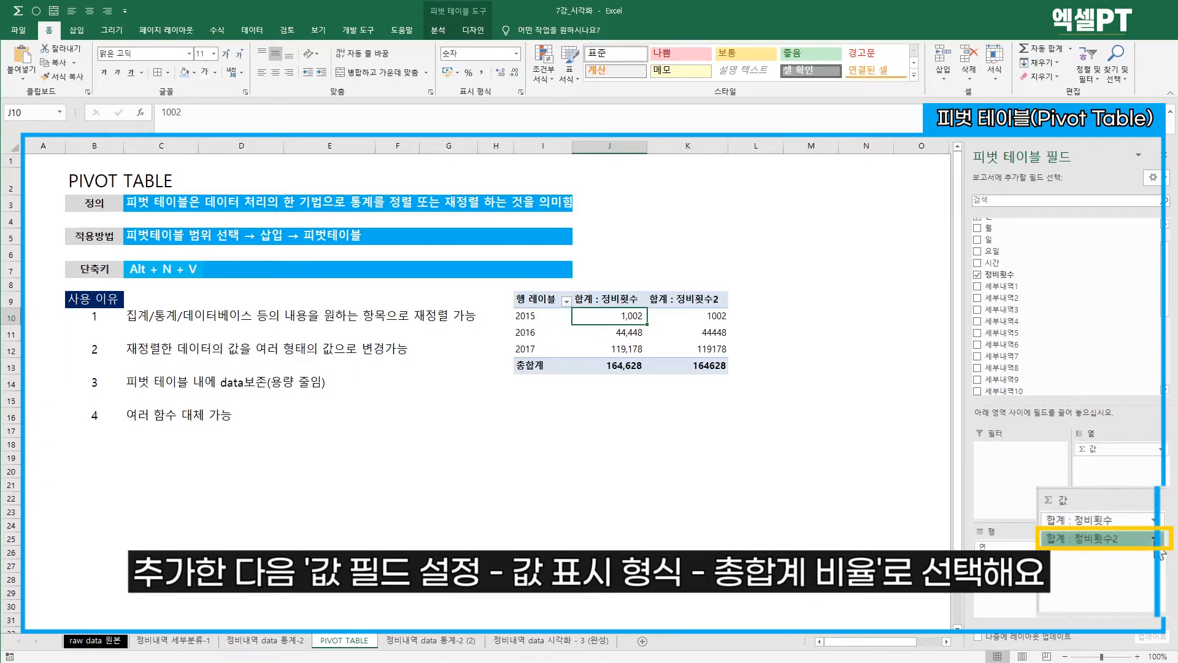
{"action": "left_click", "coordinate": [1143, 538]}
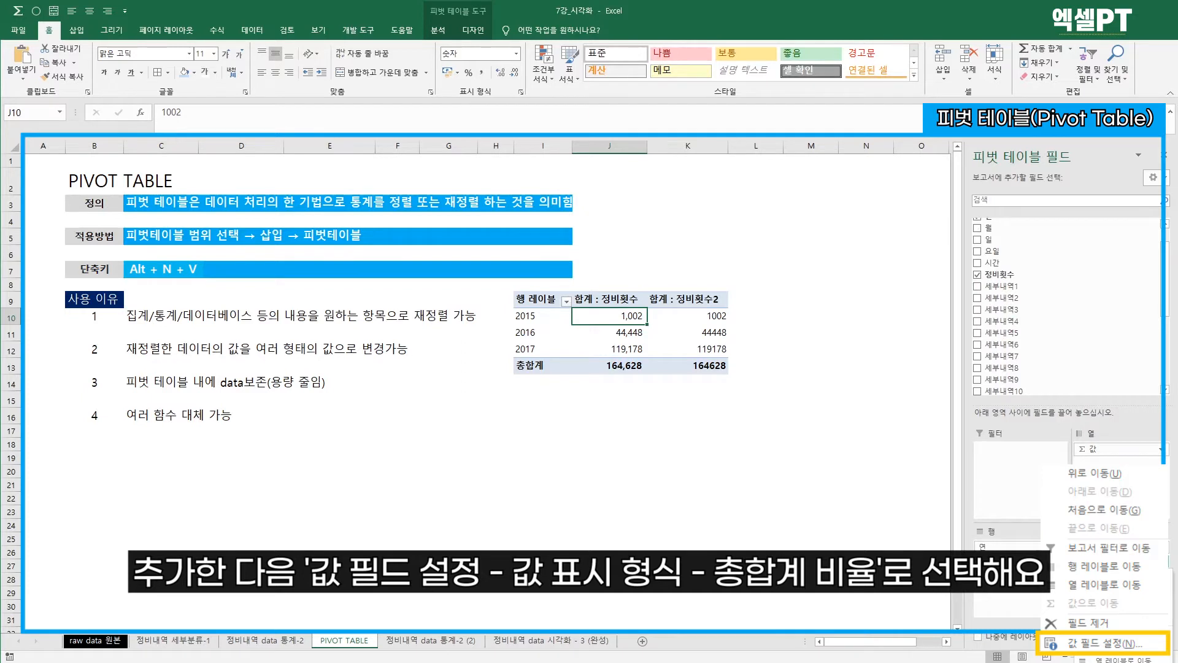
{"action": "left_click", "coordinate": [1104, 643]}
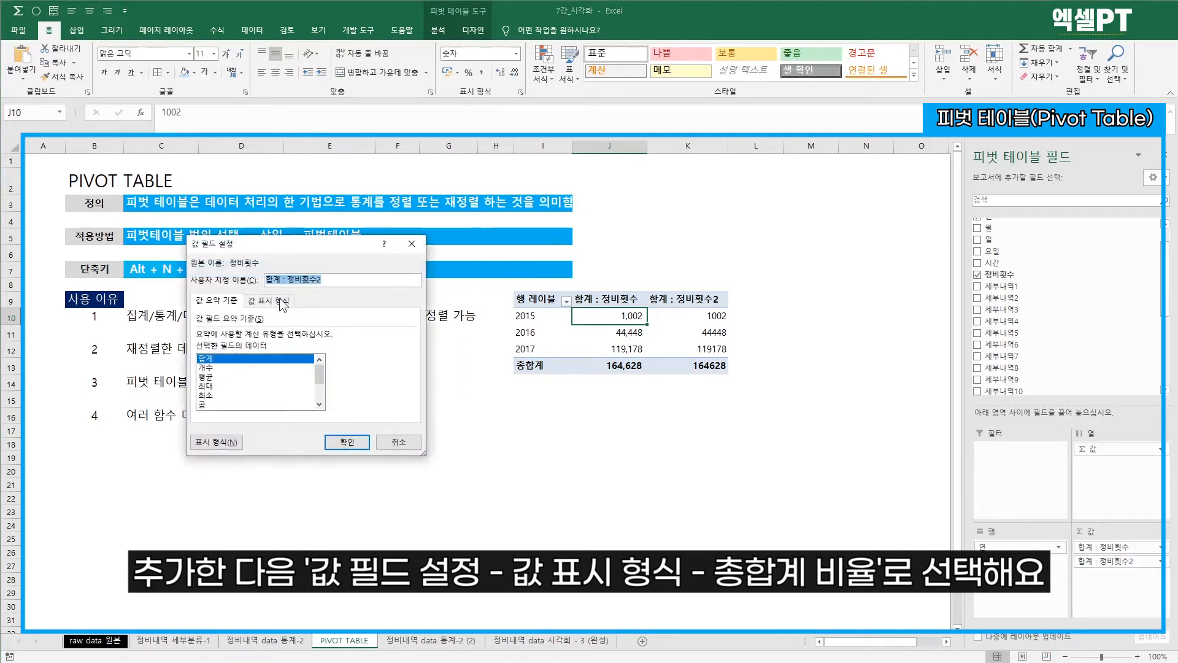
{"action": "left_click", "coordinate": [280, 302]}
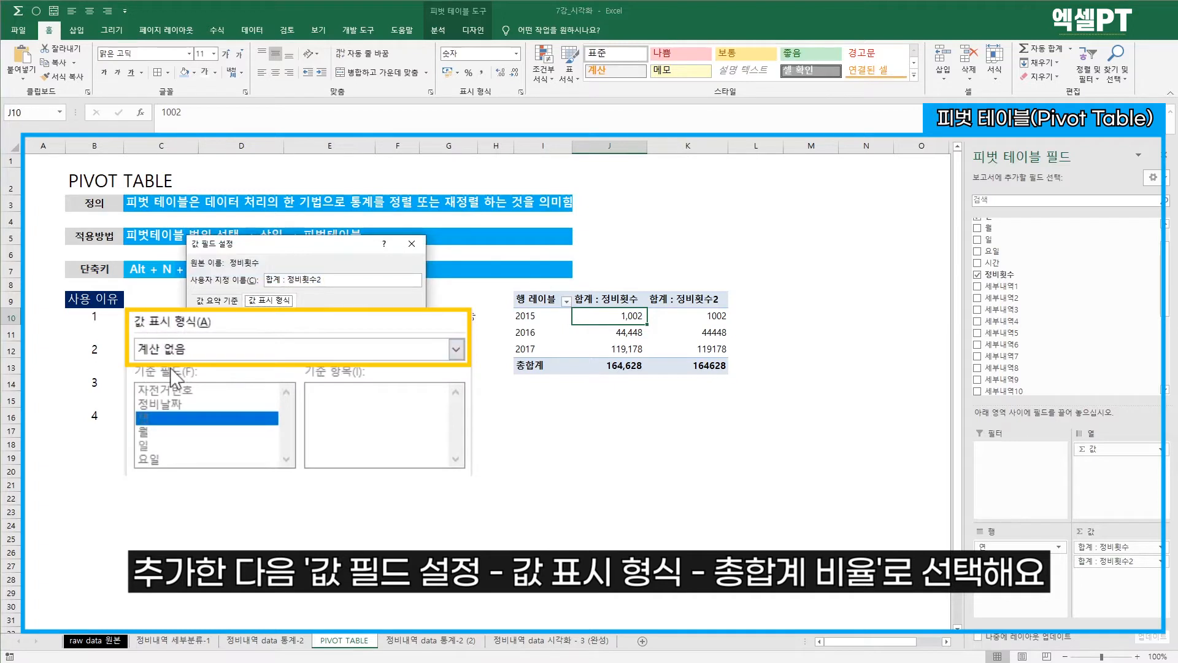
{"action": "left_click", "coordinate": [267, 353]}
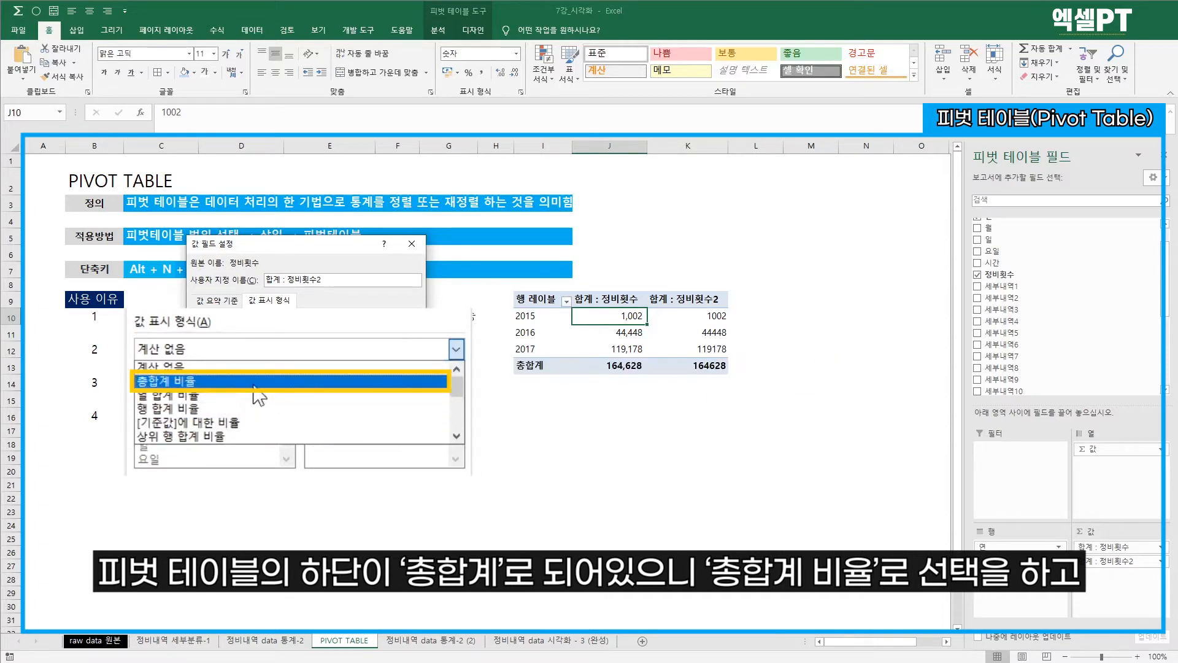
{"action": "left_click", "coordinate": [278, 367]}
Step: Format the second 정비횟수 value field as 백분율 with 2 decimal places and apply its field settings
{"action": "left_click", "coordinate": [218, 442]}
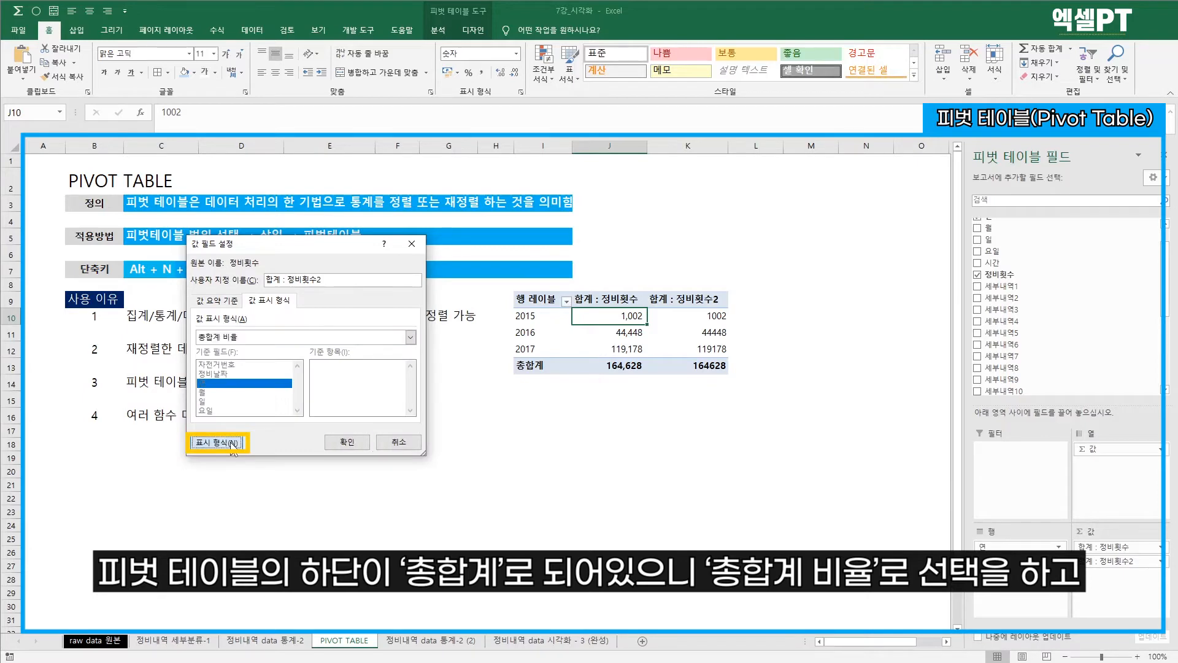
{"action": "left_click", "coordinate": [163, 292]}
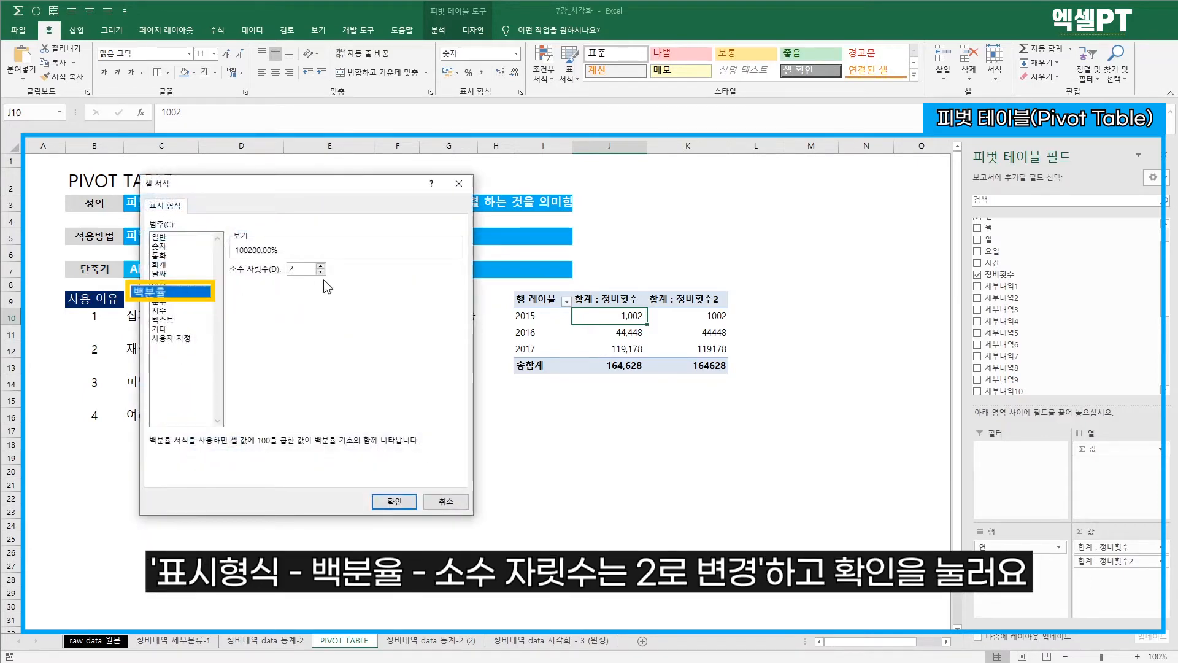
{"action": "left_click", "coordinate": [393, 500]}
{"action": "left_click", "coordinate": [353, 443]}
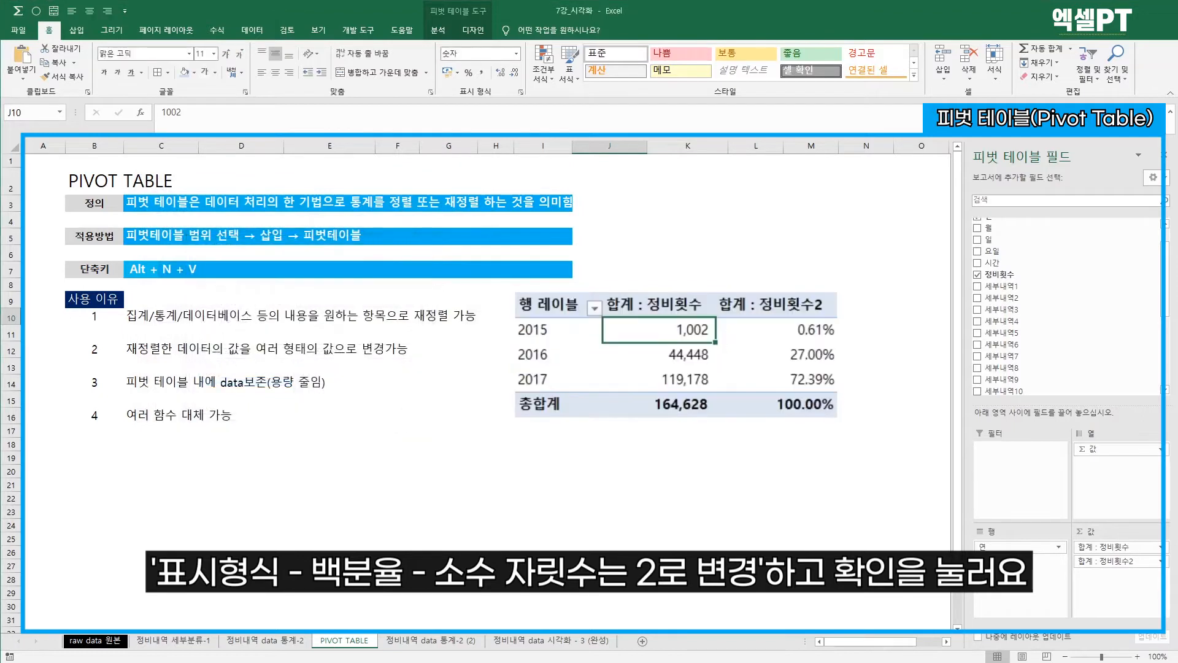
{"action": "left_click", "coordinate": [751, 316]}
{"action": "left_click", "coordinate": [574, 330]}
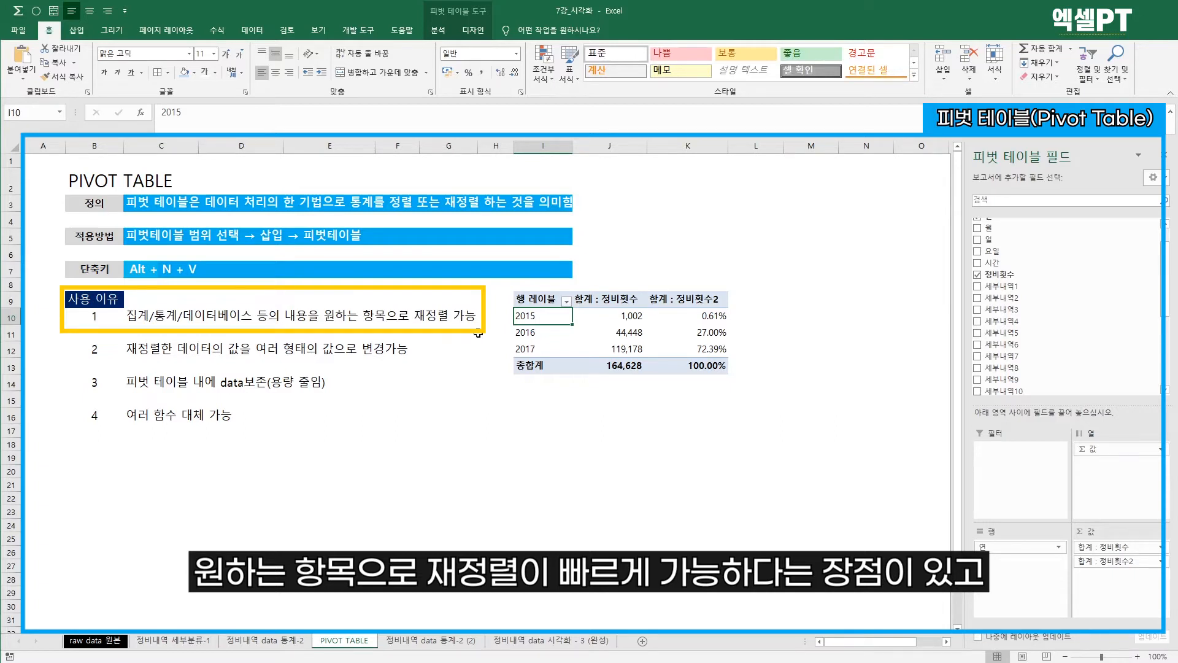
{"action": "left_click_drag", "start_coordinate": [681, 315], "coordinate": [712, 348]}
{"action": "left_click", "coordinate": [633, 315]}
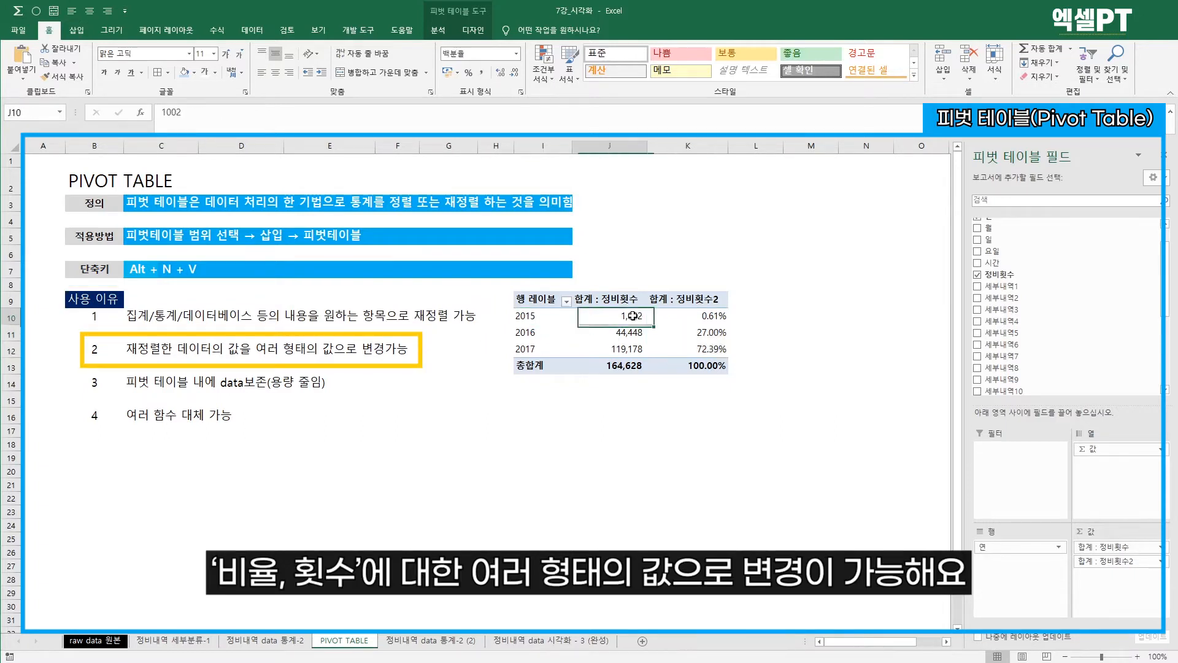
{"action": "left_click_drag", "start_coordinate": [633, 315], "coordinate": [629, 349]}
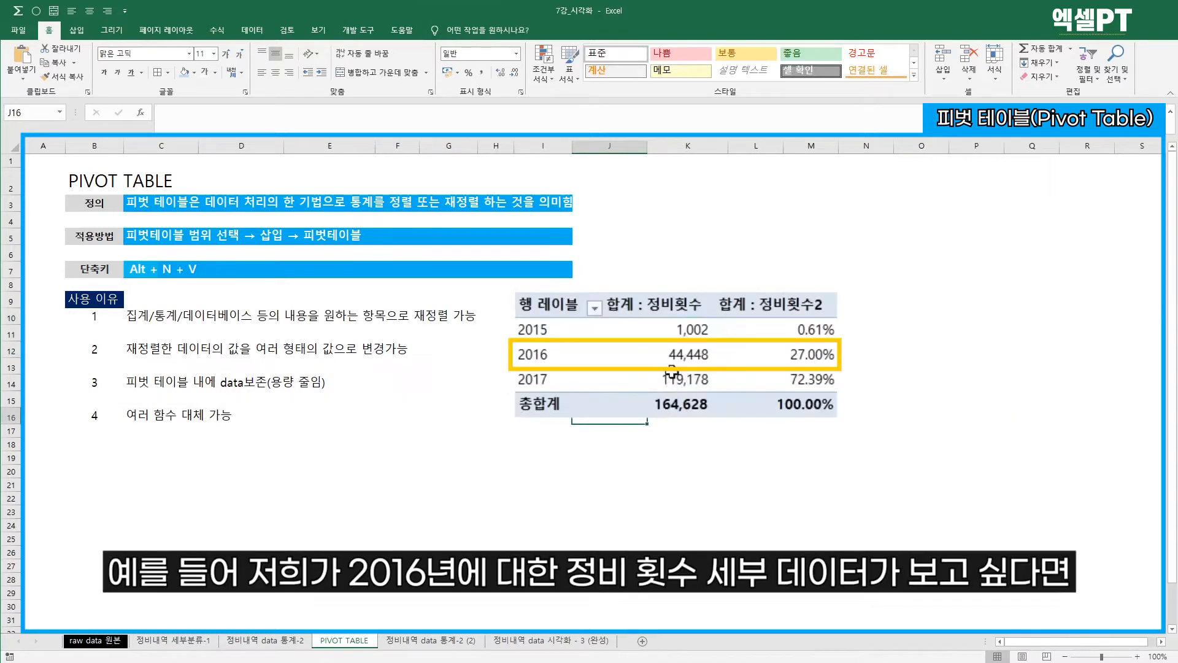
{"action": "left_click", "coordinate": [629, 332]}
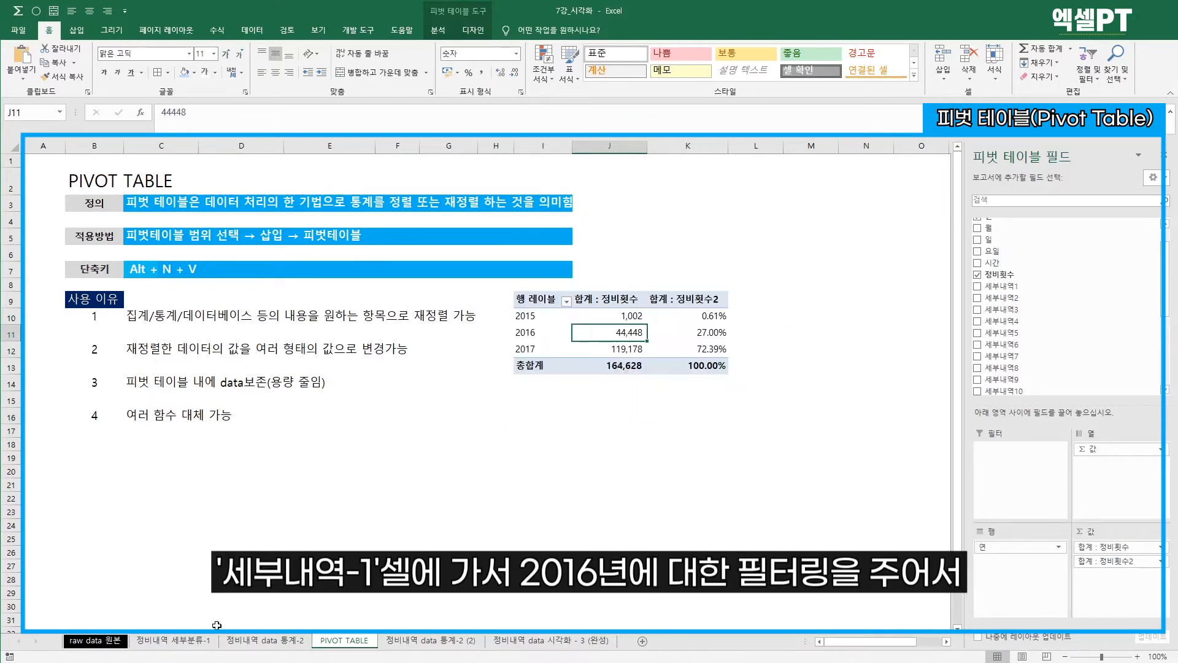
Step: Filter the 연 column on the 정비내역 세부분류-1 sheet to show only the 2016 records
{"action": "left_click", "coordinate": [191, 643]}
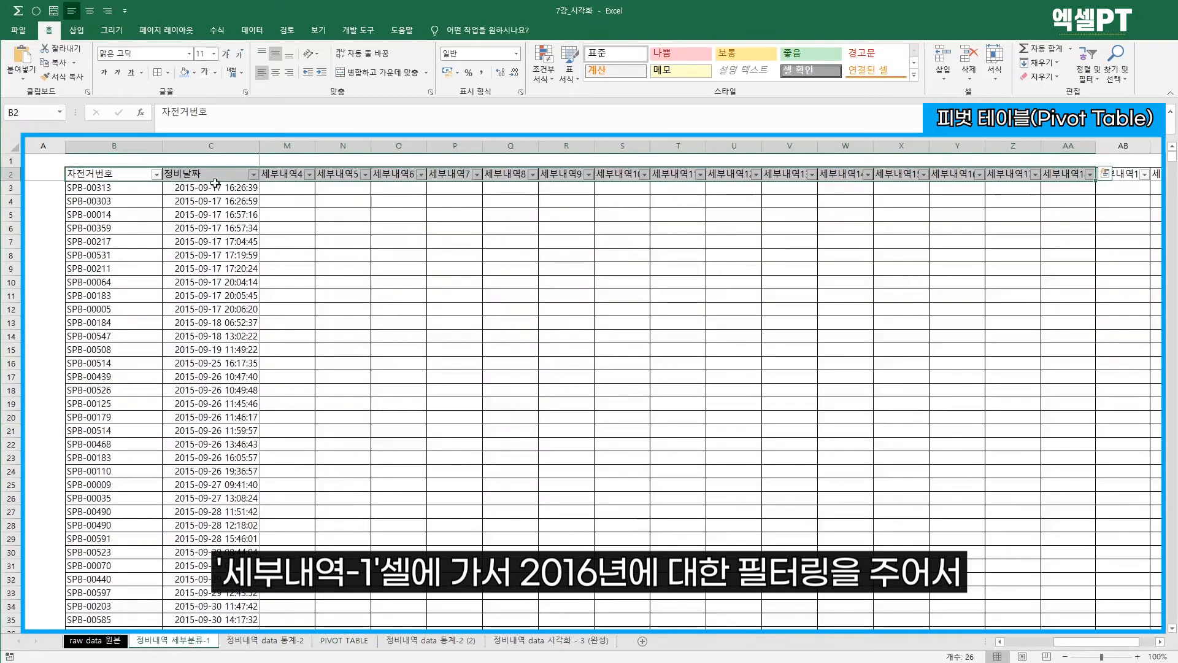
{"action": "left_click", "coordinate": [1045, 642]}
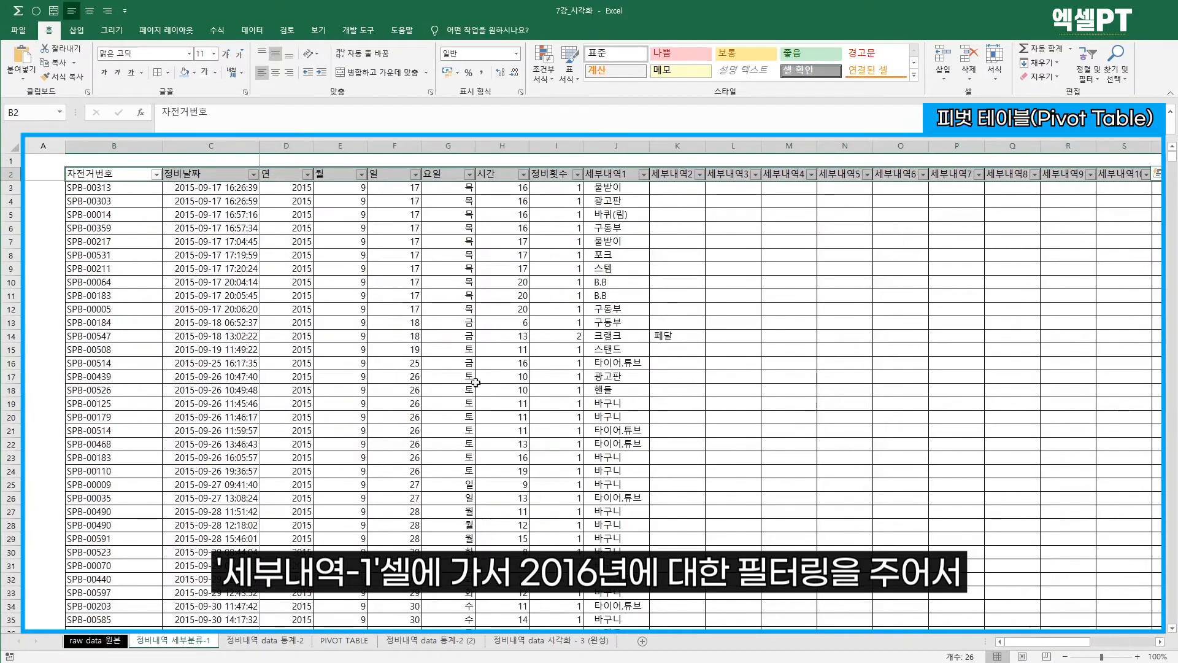
{"action": "left_click", "coordinate": [307, 175]}
{"action": "left_click", "coordinate": [187, 322]}
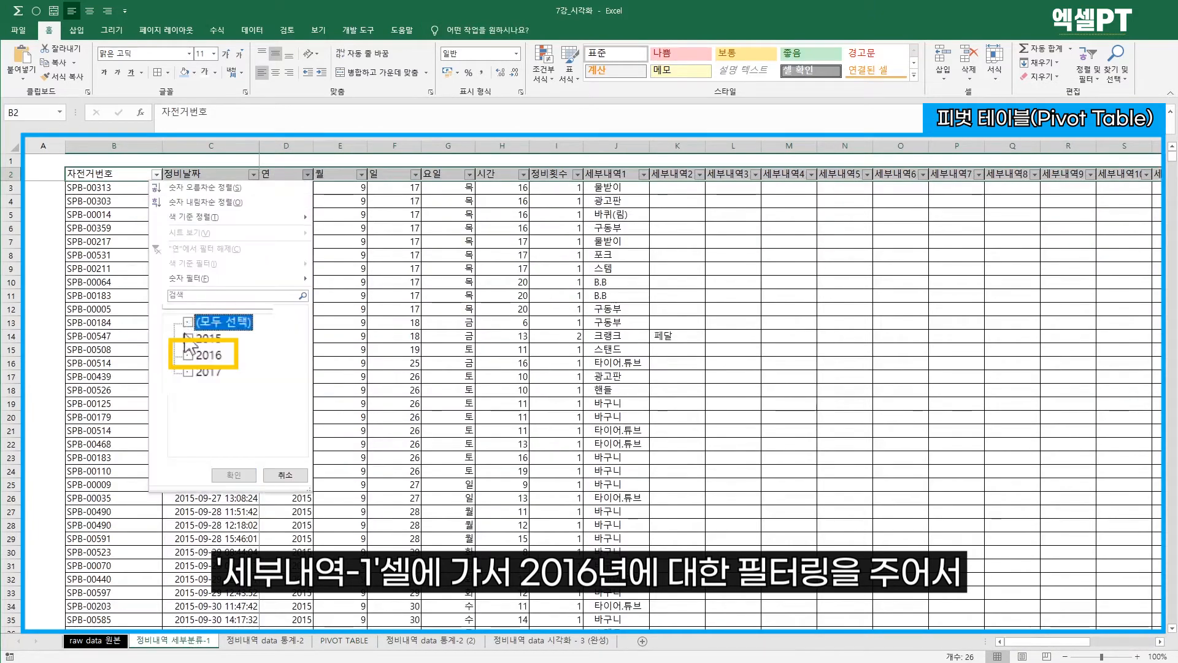
{"action": "left_click", "coordinate": [187, 354]}
{"action": "left_click", "coordinate": [233, 475]}
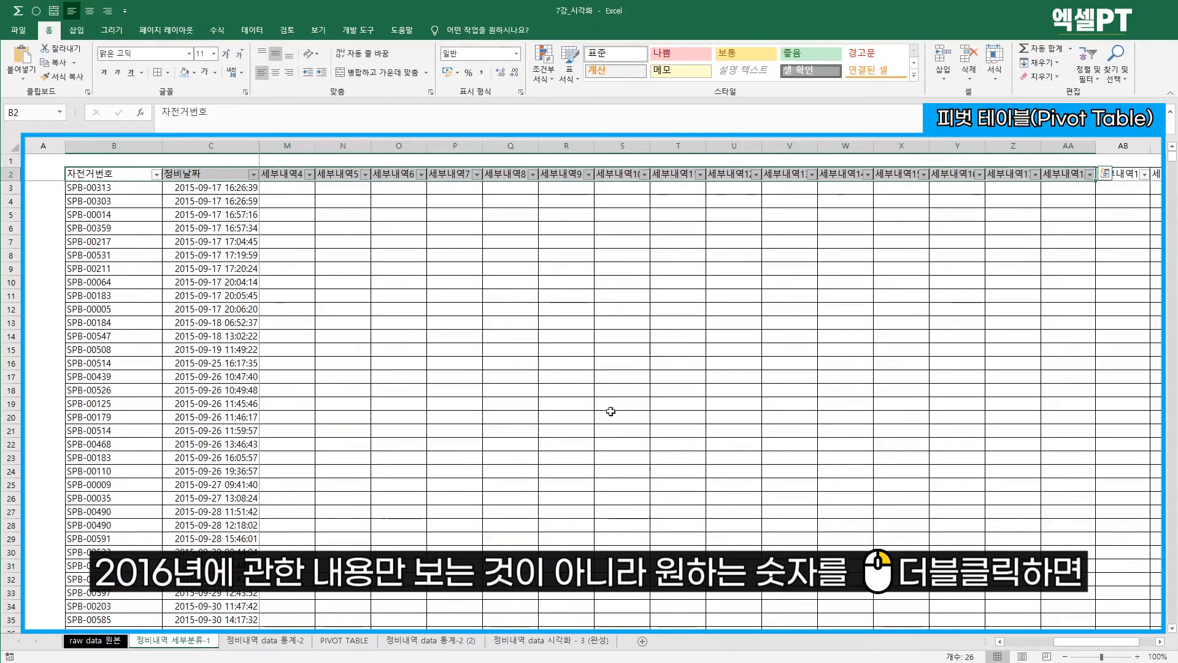
{"action": "left_click", "coordinate": [297, 376]}
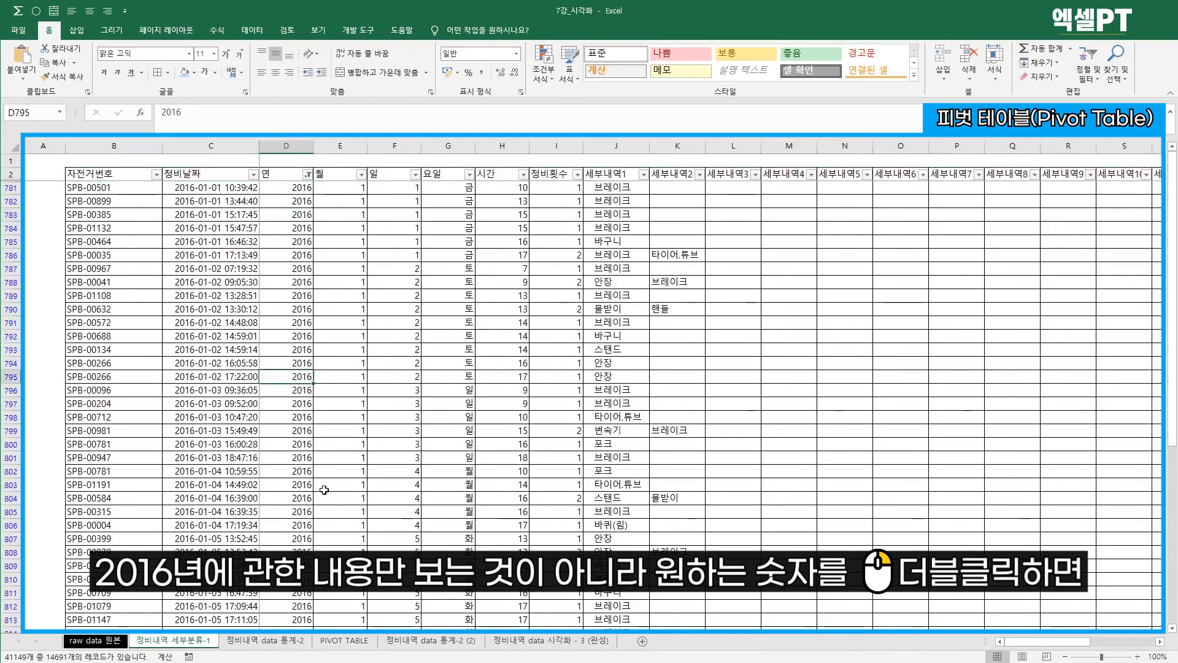
Step: Extract the detail records behind the pivot table's 2016 정비횟수 total into a new sheet and fit columns A to F to their contents
{"action": "left_click", "coordinate": [350, 642]}
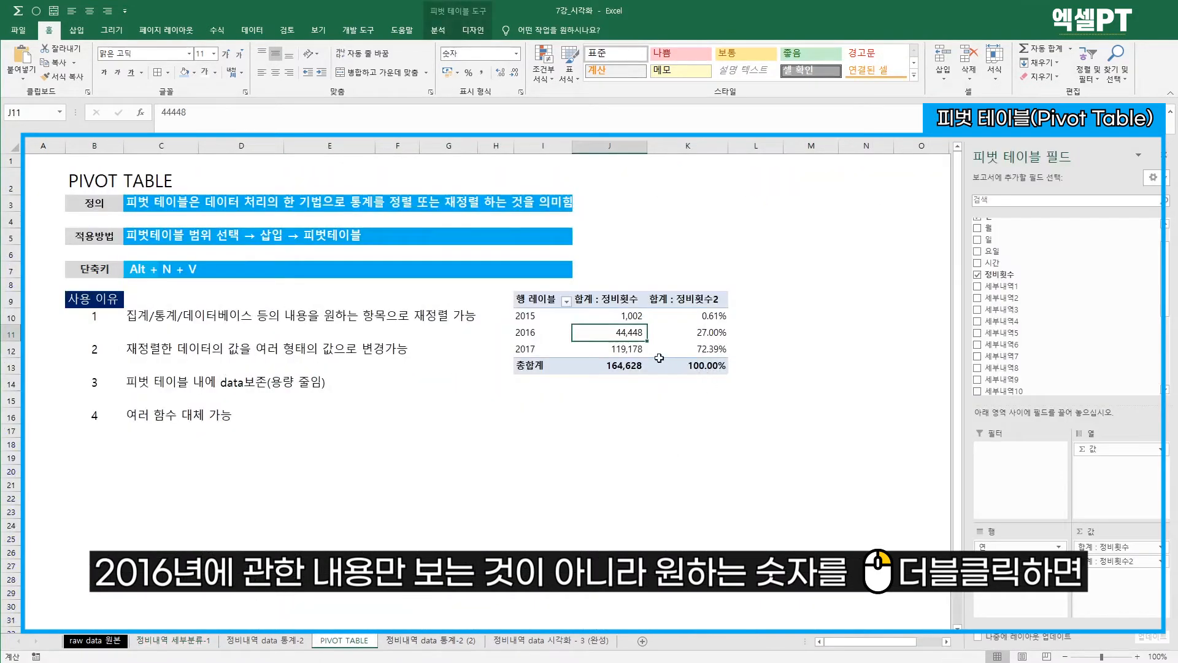
{"action": "double_click", "coordinate": [694, 360]}
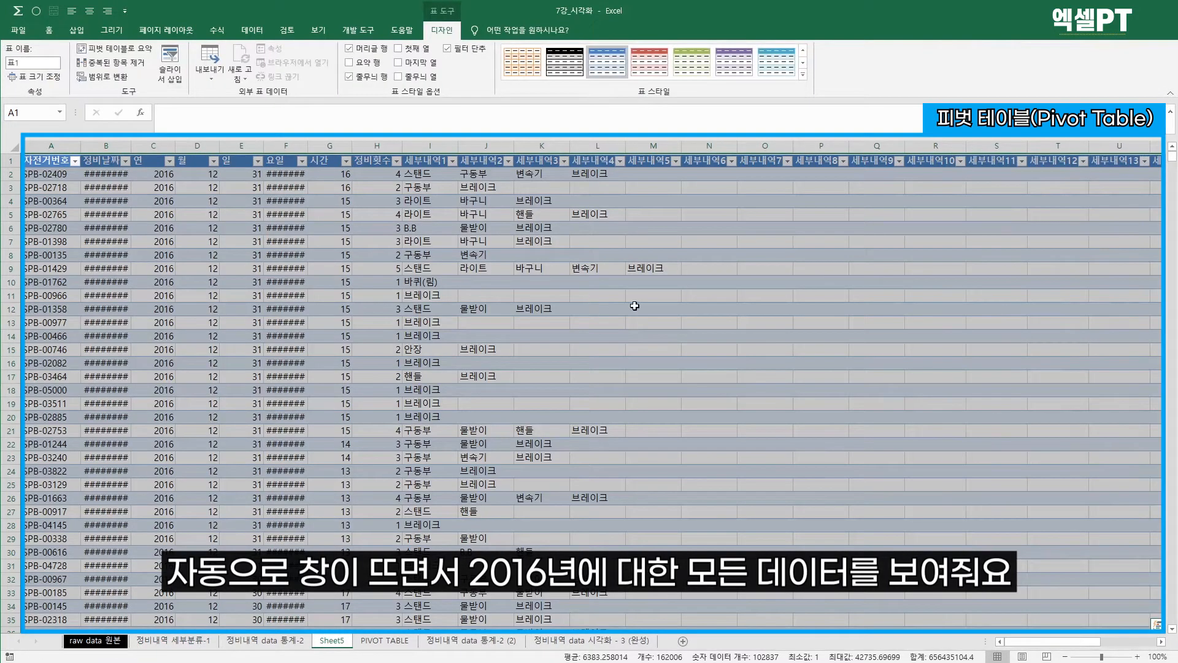
{"action": "left_click_drag", "start_coordinate": [52, 147], "coordinate": [281, 163]}
{"action": "double_click", "coordinate": [296, 146]}
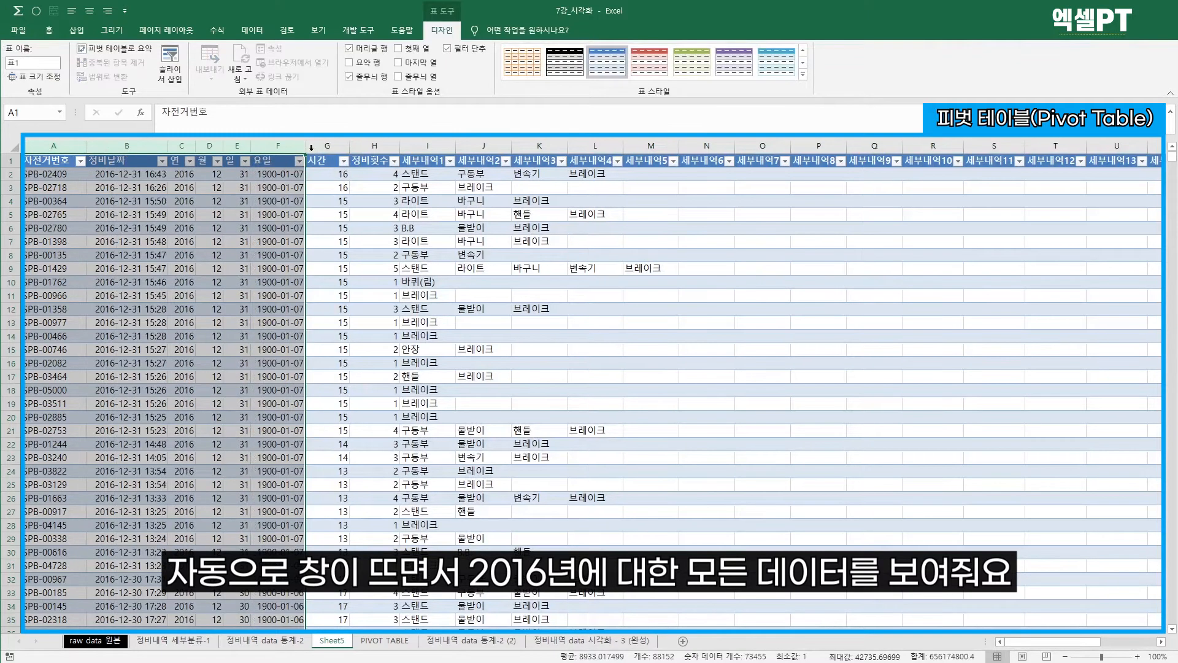
{"action": "left_click", "coordinate": [329, 228]}
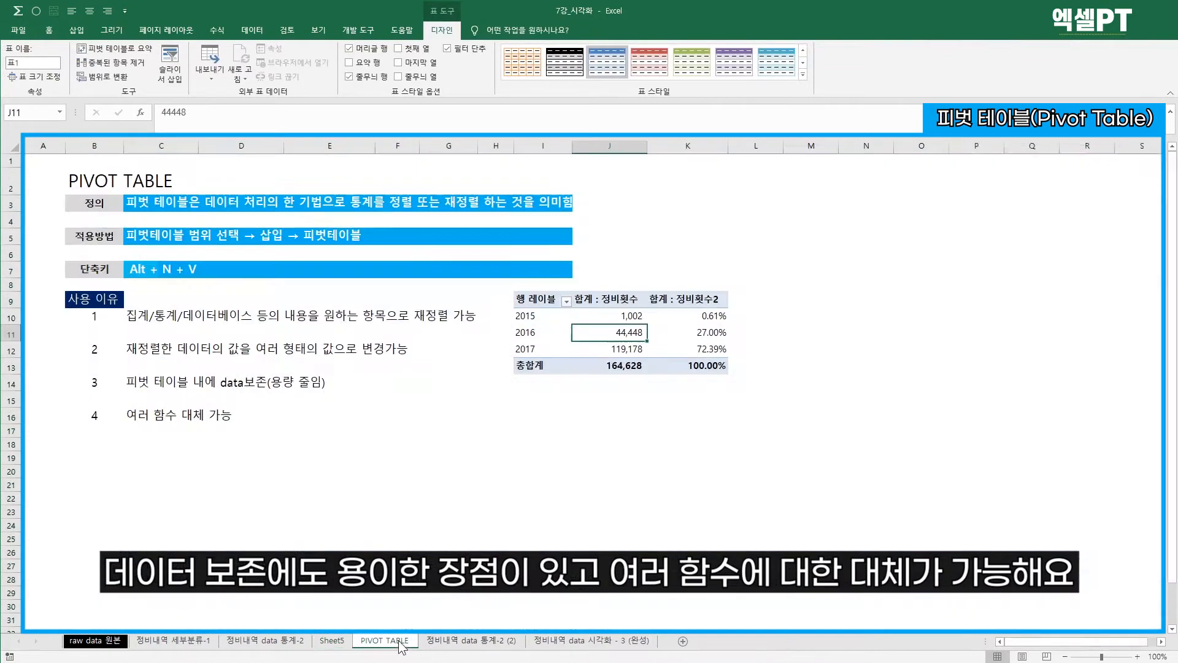
Step: Return to the PIVOT TABLE sheet and change the first 정비횟수 value field to be summarized by 개수
{"action": "left_click", "coordinate": [384, 640]}
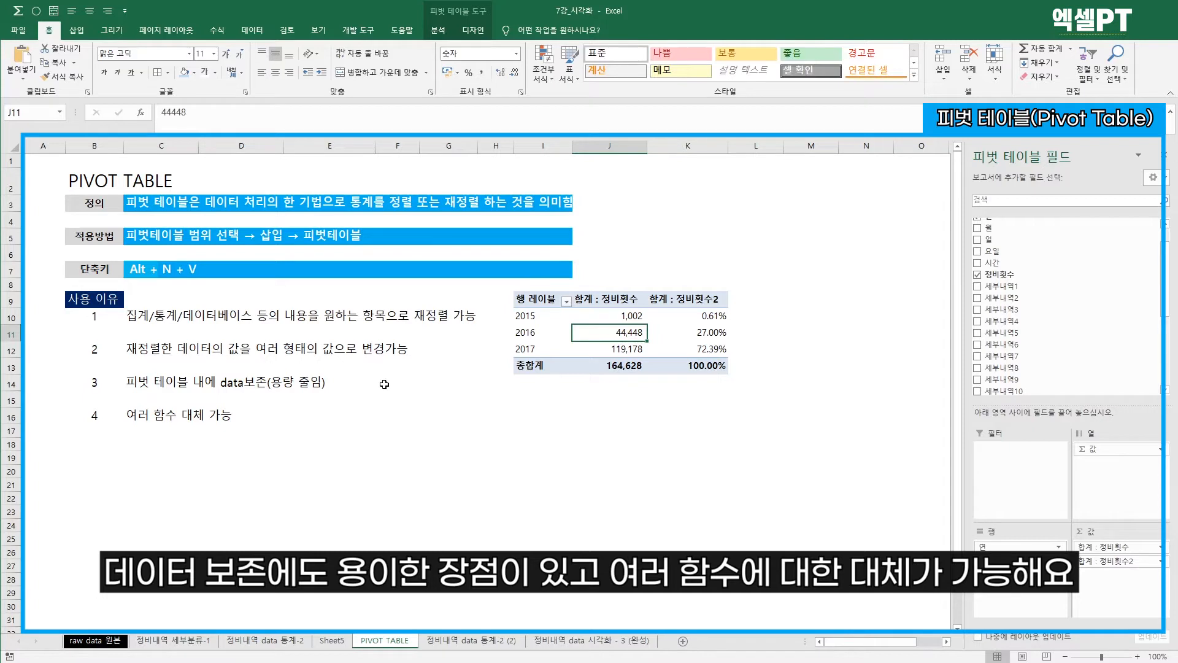
{"action": "left_click", "coordinate": [391, 397]}
{"action": "left_click", "coordinate": [166, 417]}
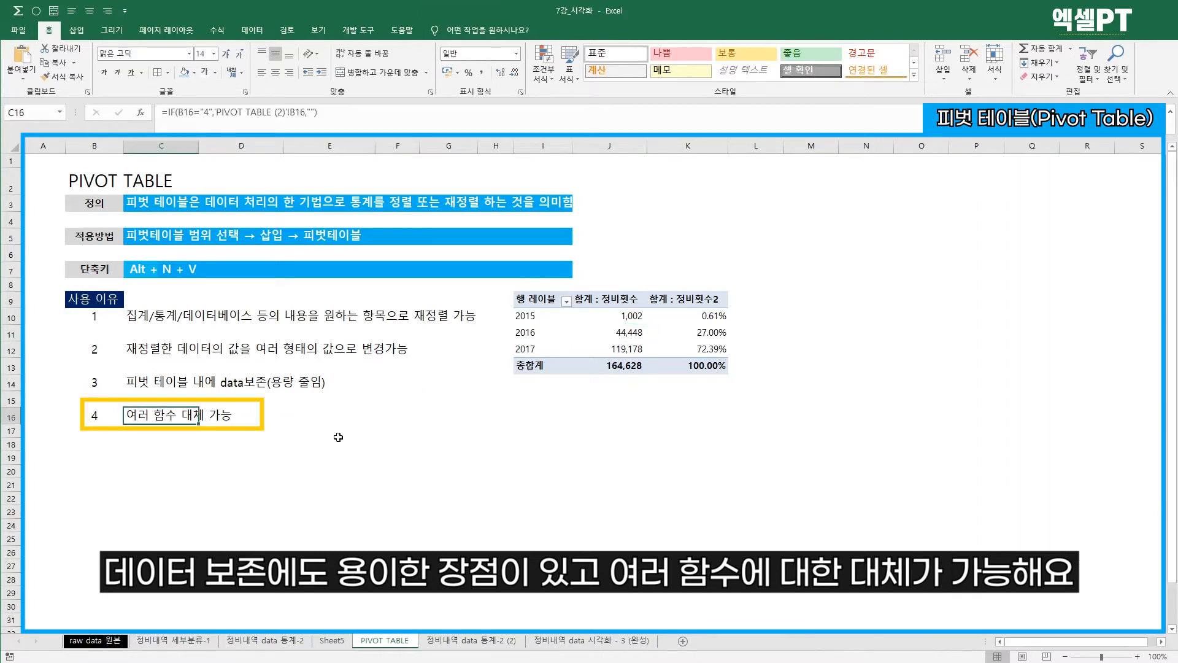
{"action": "left_click", "coordinate": [501, 401]}
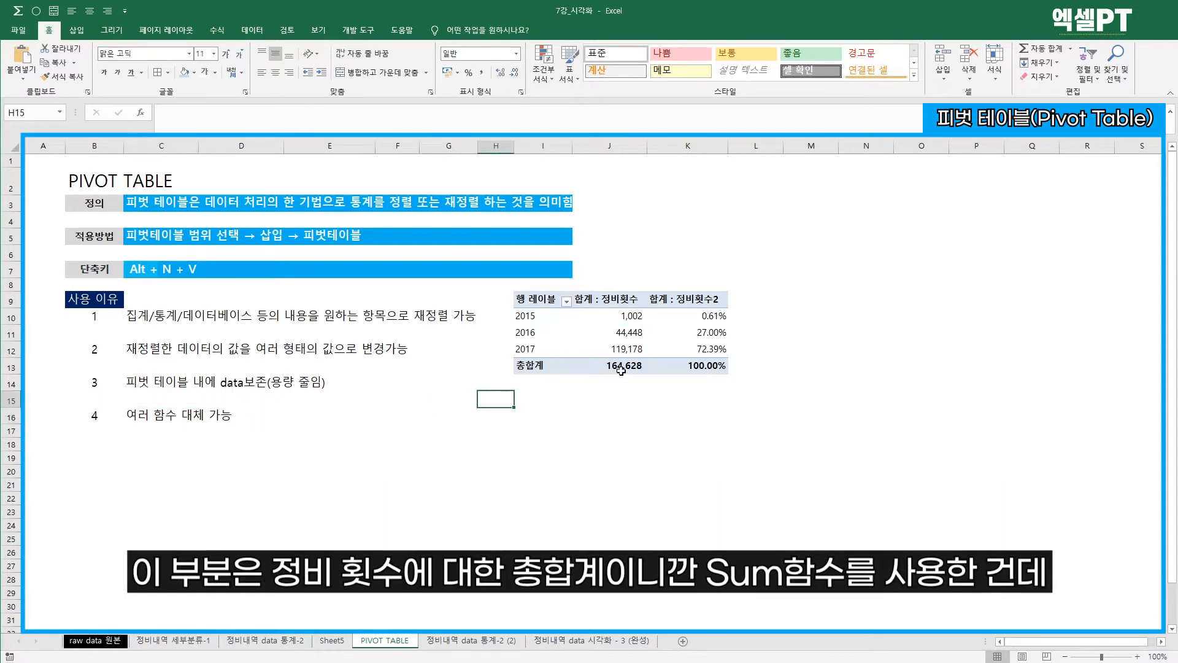
{"action": "left_click_drag", "start_coordinate": [630, 316], "coordinate": [633, 347]}
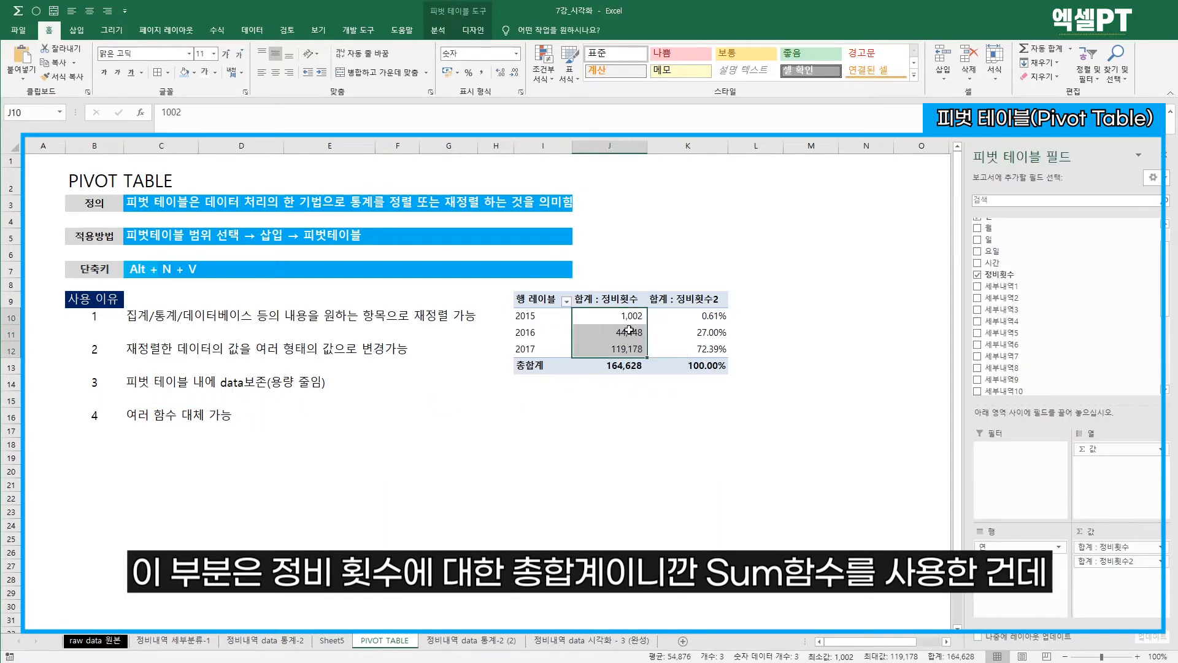
{"action": "left_click", "coordinate": [1117, 546]}
{"action": "left_click", "coordinate": [1025, 631]}
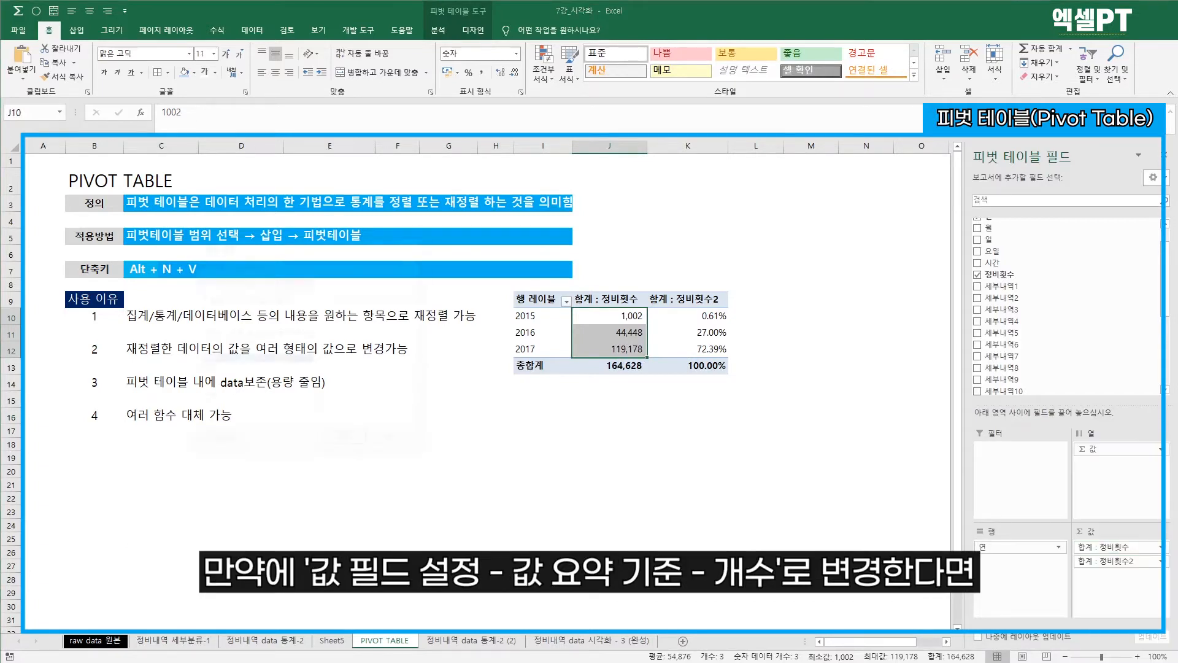
{"action": "left_click", "coordinate": [206, 367]}
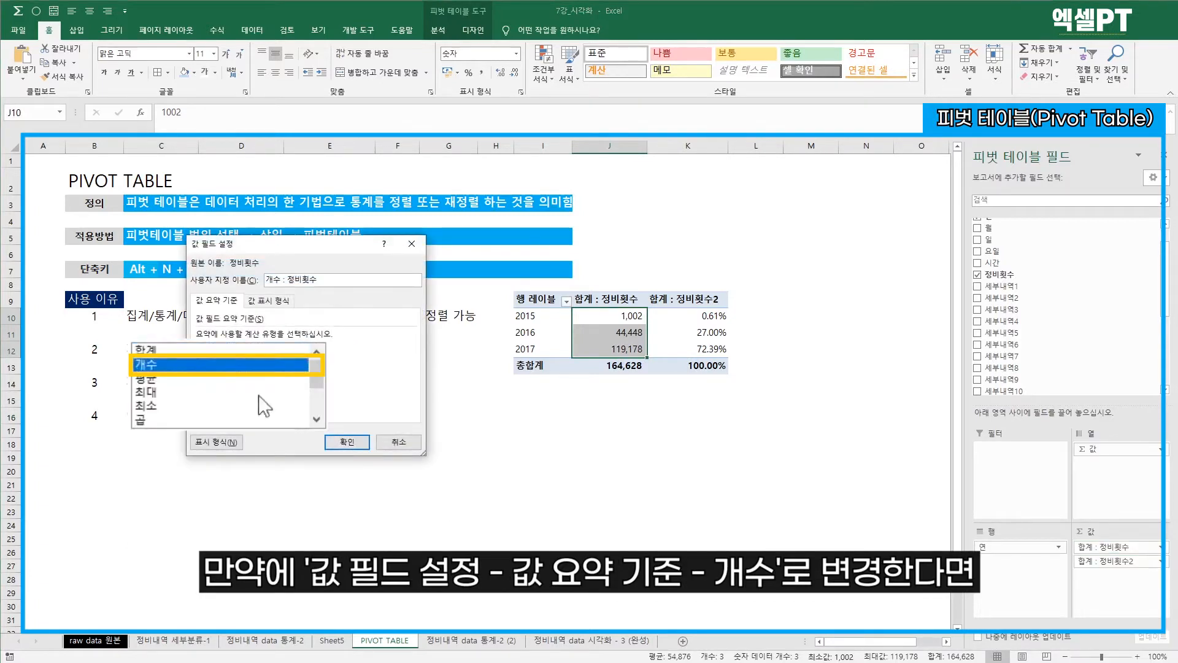
{"action": "left_click", "coordinate": [341, 439]}
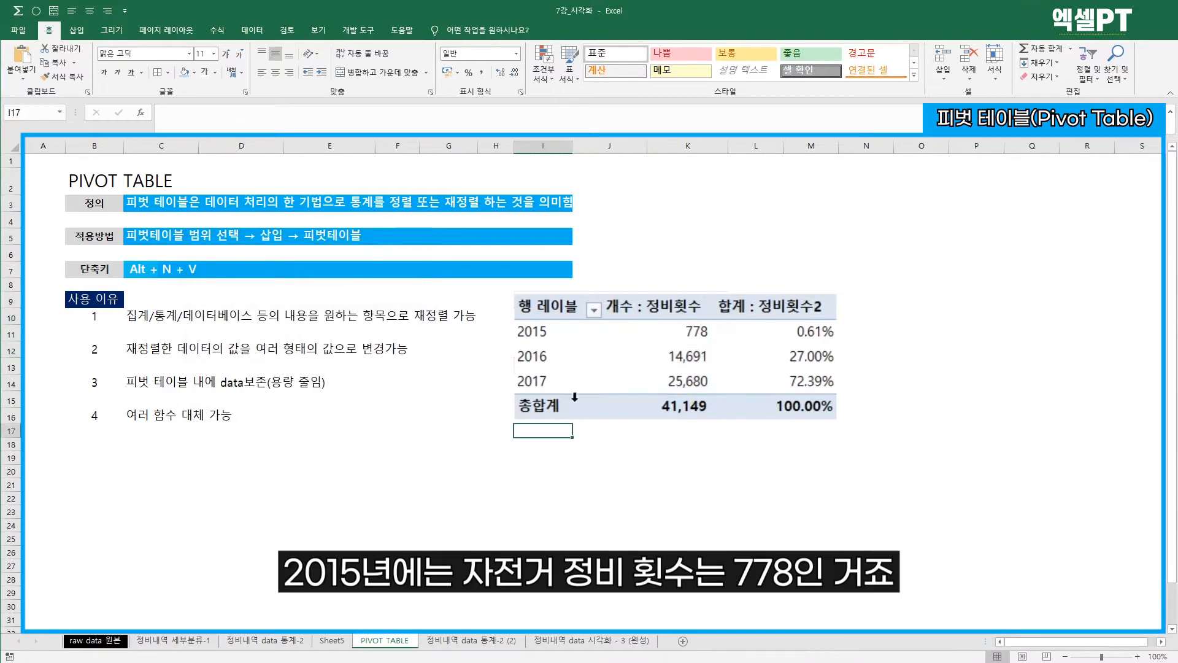
Step: Compare the pivot table's 개수 values for 2015 and 총합계 with the overall figures on the 정비내역 data 통계-2 sheet
{"action": "left_click", "coordinate": [548, 334]}
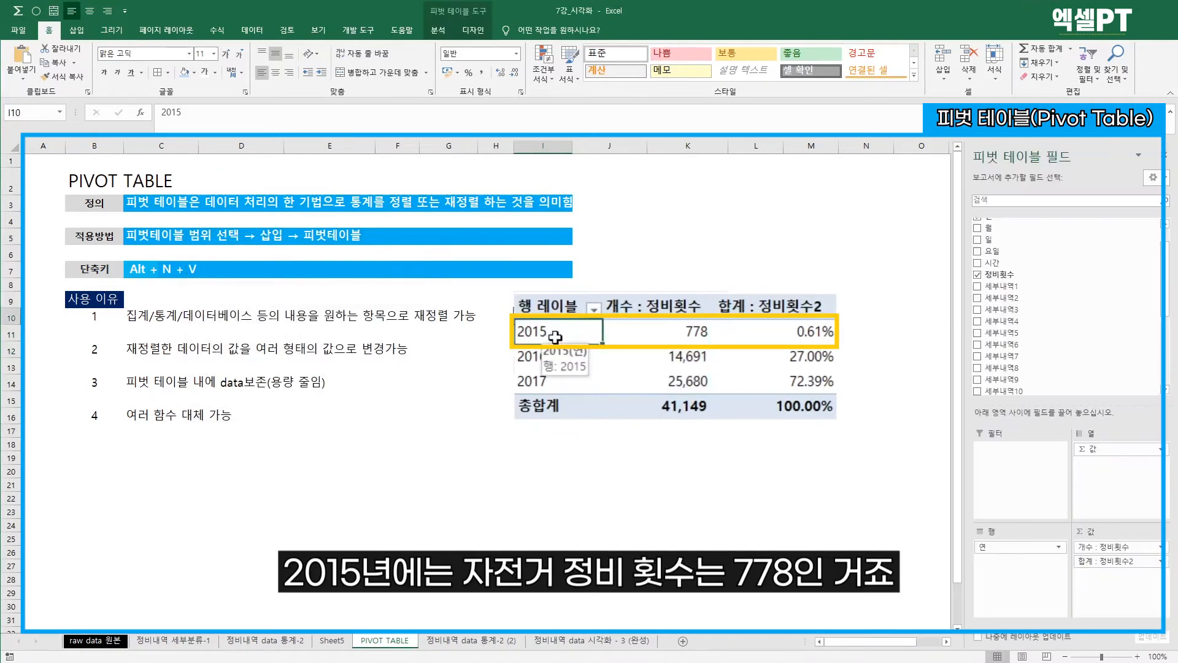
{"action": "left_click", "coordinate": [699, 336]}
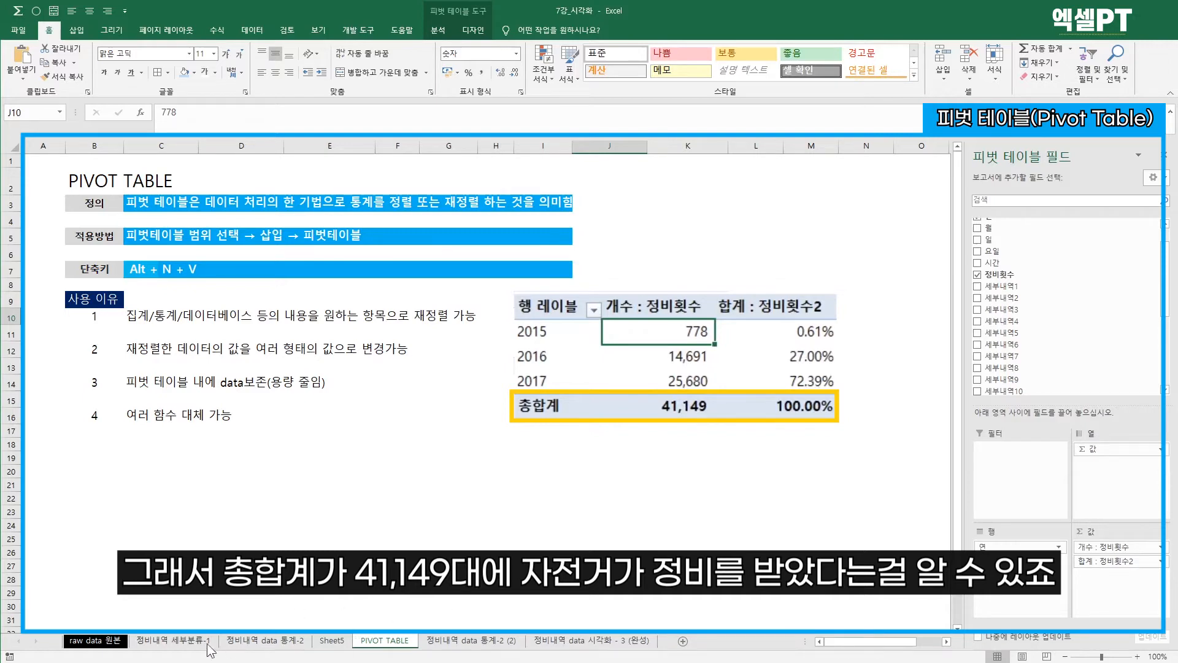
{"action": "left_click", "coordinate": [294, 642]}
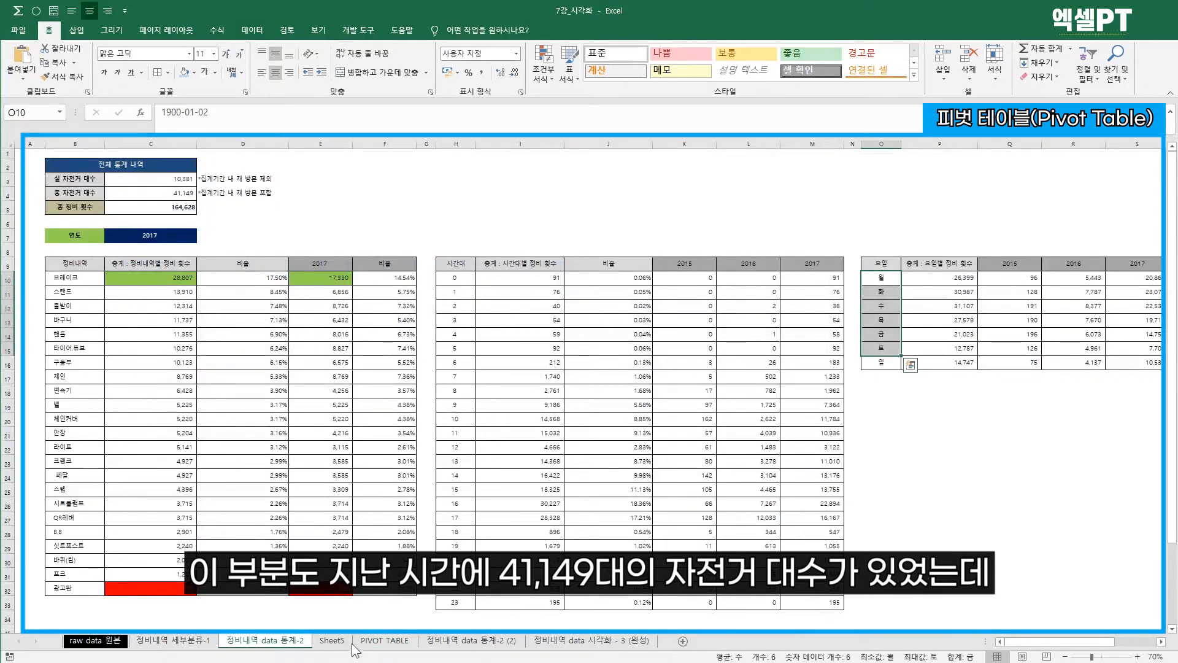
{"action": "left_click", "coordinate": [385, 640]}
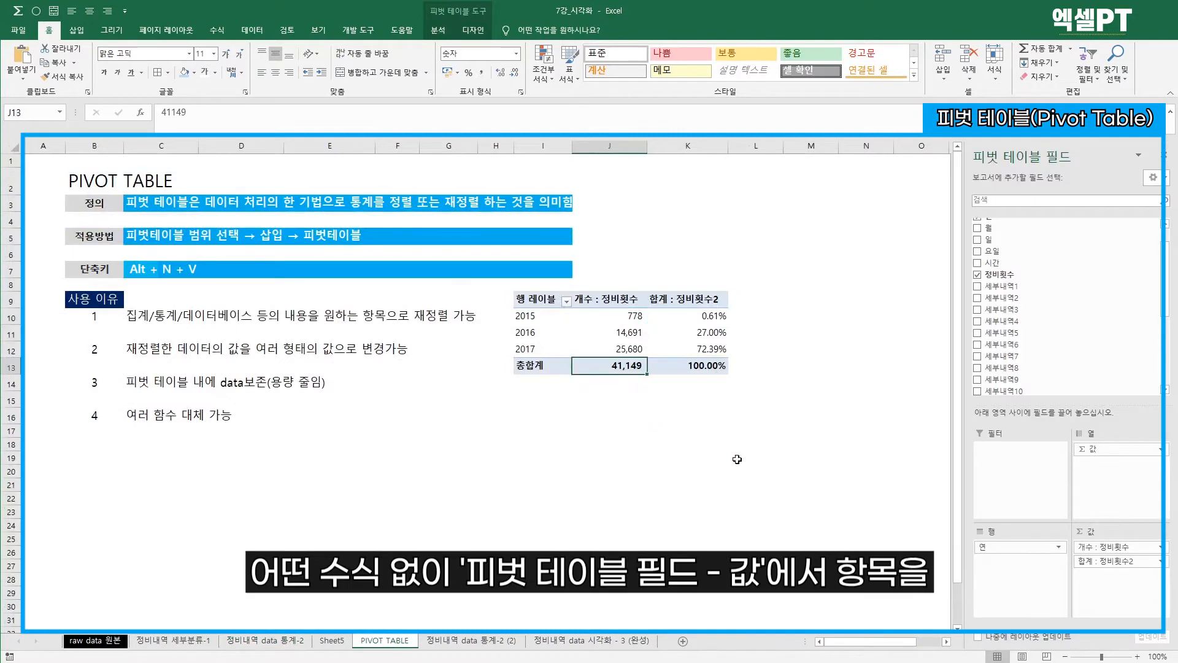
Step: Summarize the first 정비횟수 value field of the pivot table by 합계 again
{"action": "left_click", "coordinate": [1160, 561]}
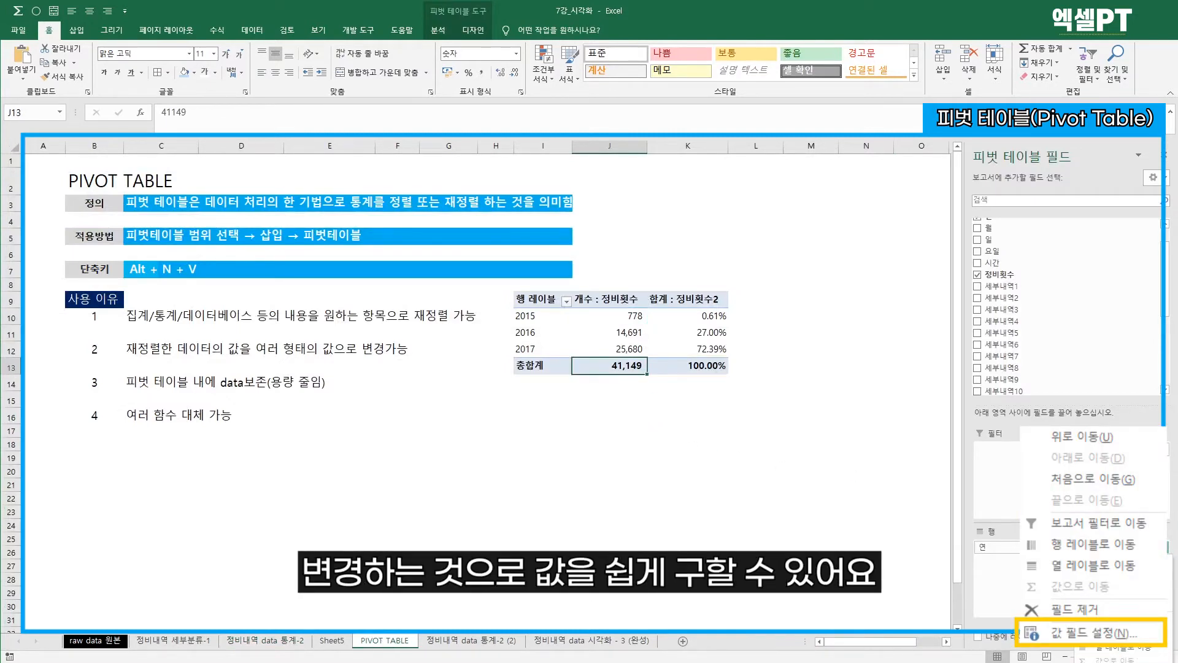
{"action": "left_click", "coordinate": [1080, 632]}
{"action": "left_click", "coordinate": [208, 359]}
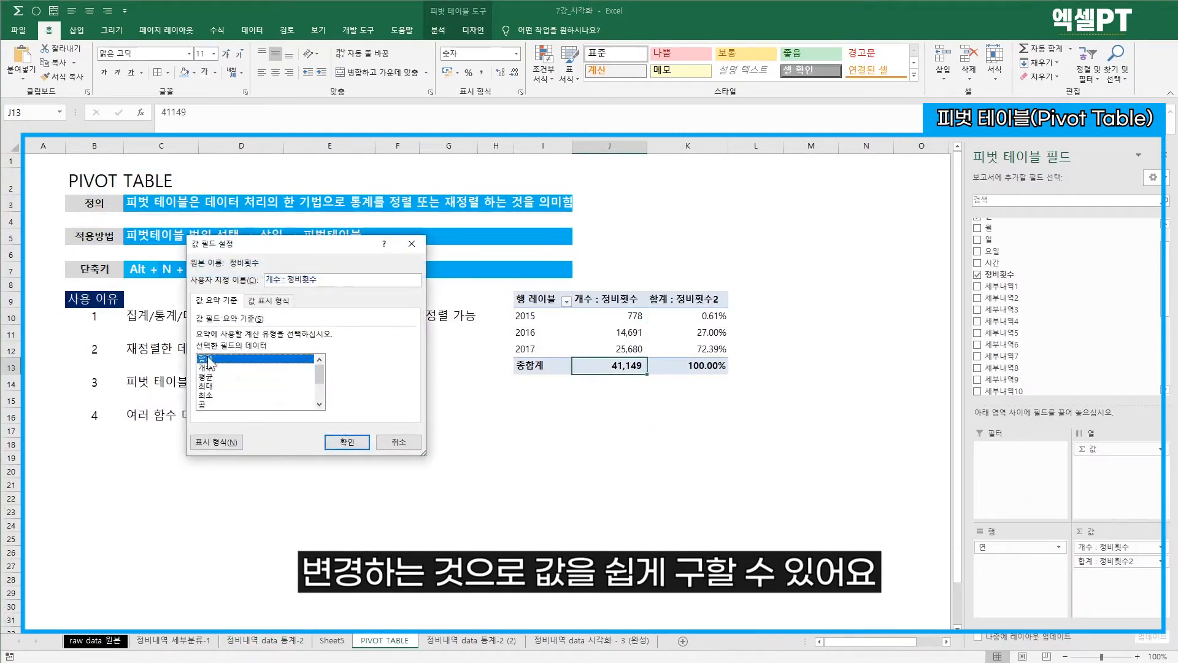
{"action": "left_click", "coordinate": [345, 442]}
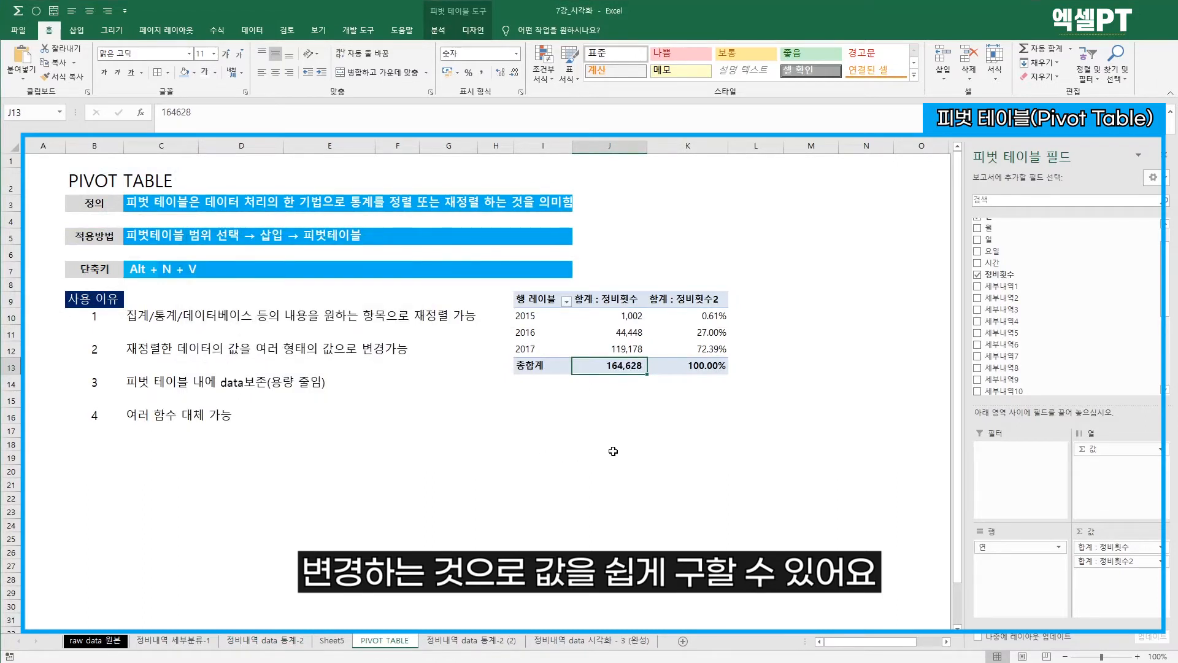
{"action": "left_click", "coordinate": [685, 442]}
{"action": "left_click", "coordinate": [605, 428]}
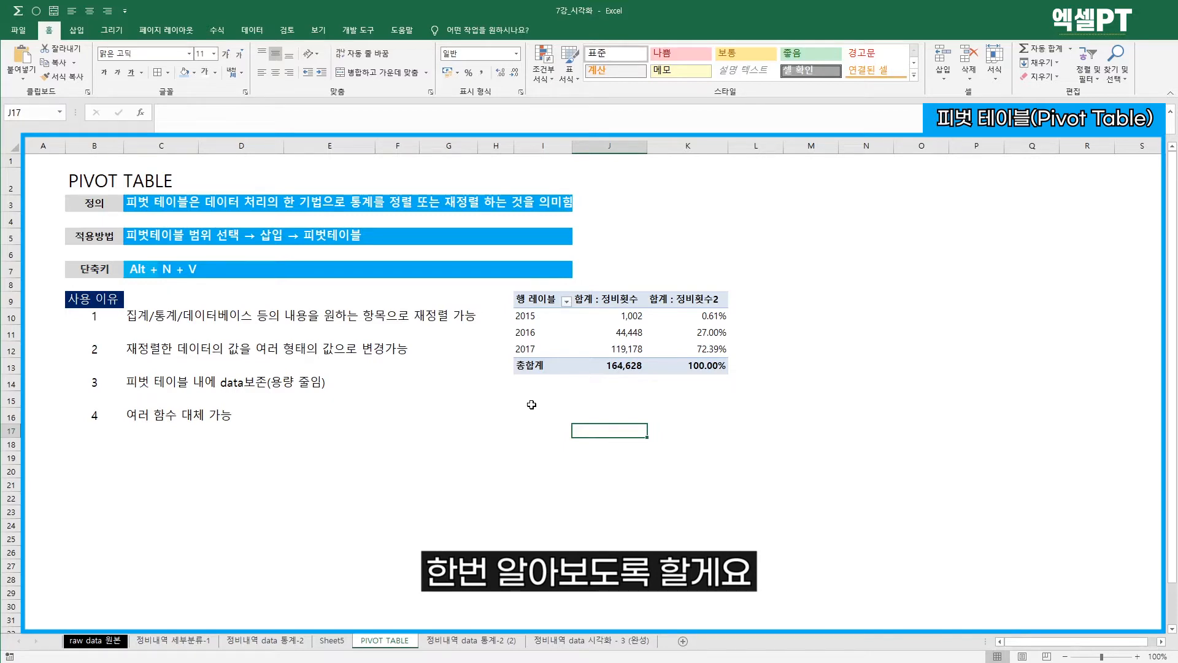
Step: Rename the copied sheet 정비내역 data 통계-2 (2) as 정비내역 data 시각화 - 3
{"action": "left_click", "coordinate": [458, 642]}
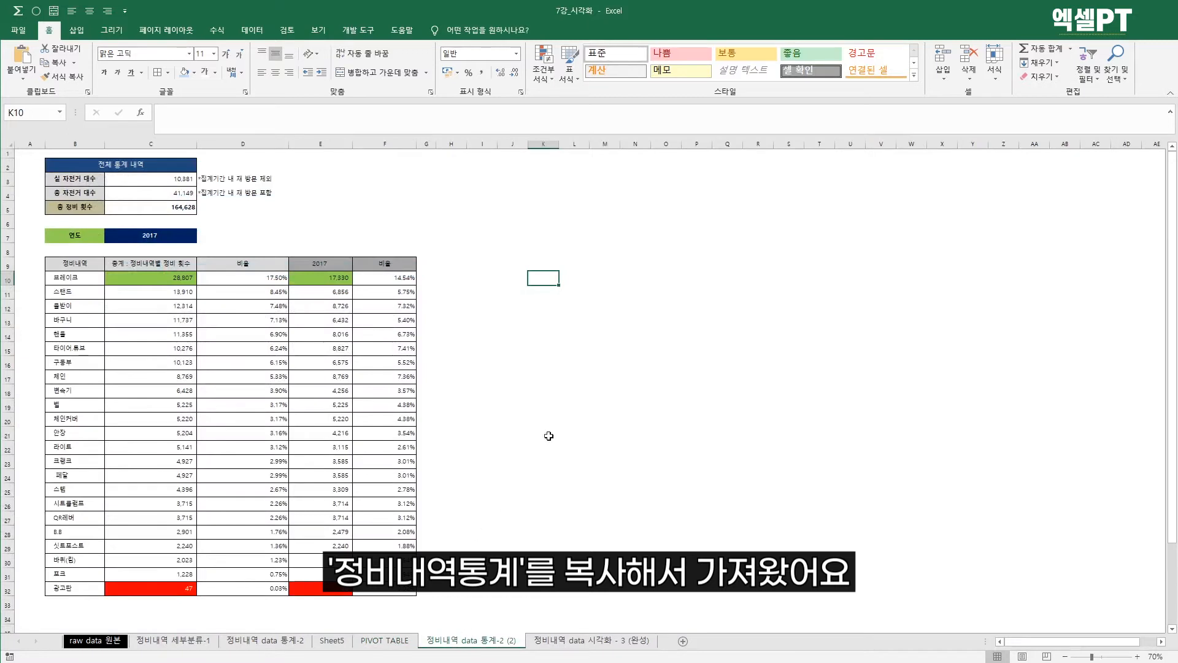
{"action": "double_click", "coordinate": [504, 640]}
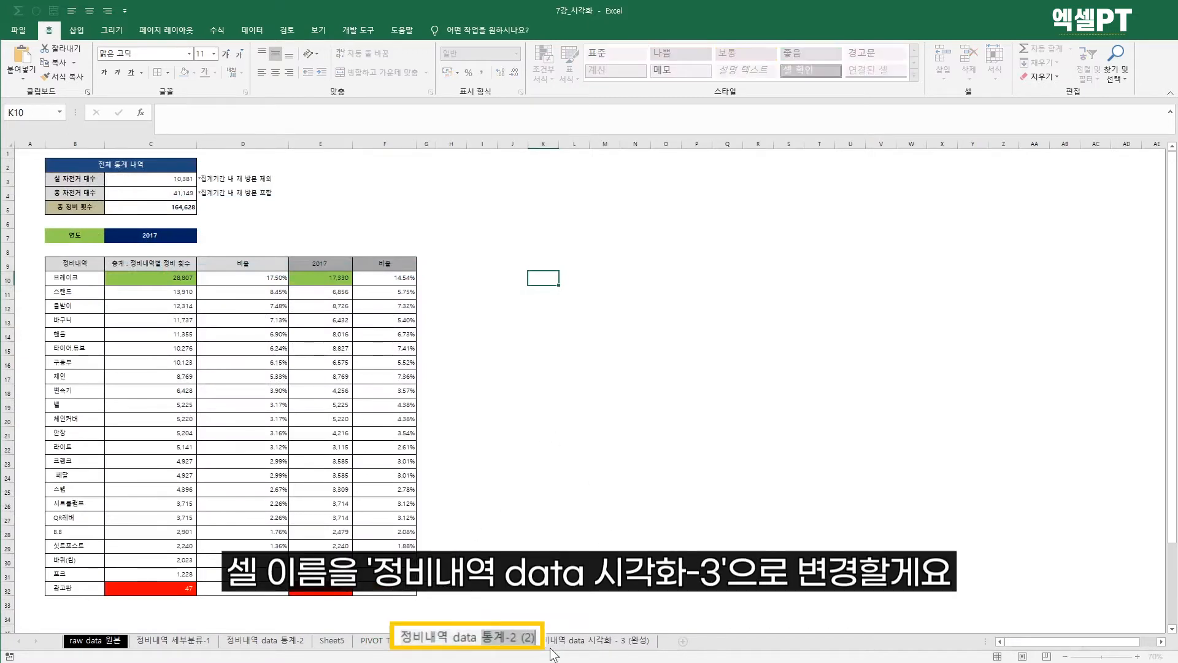
{"action": "type", "text": "시각화"}
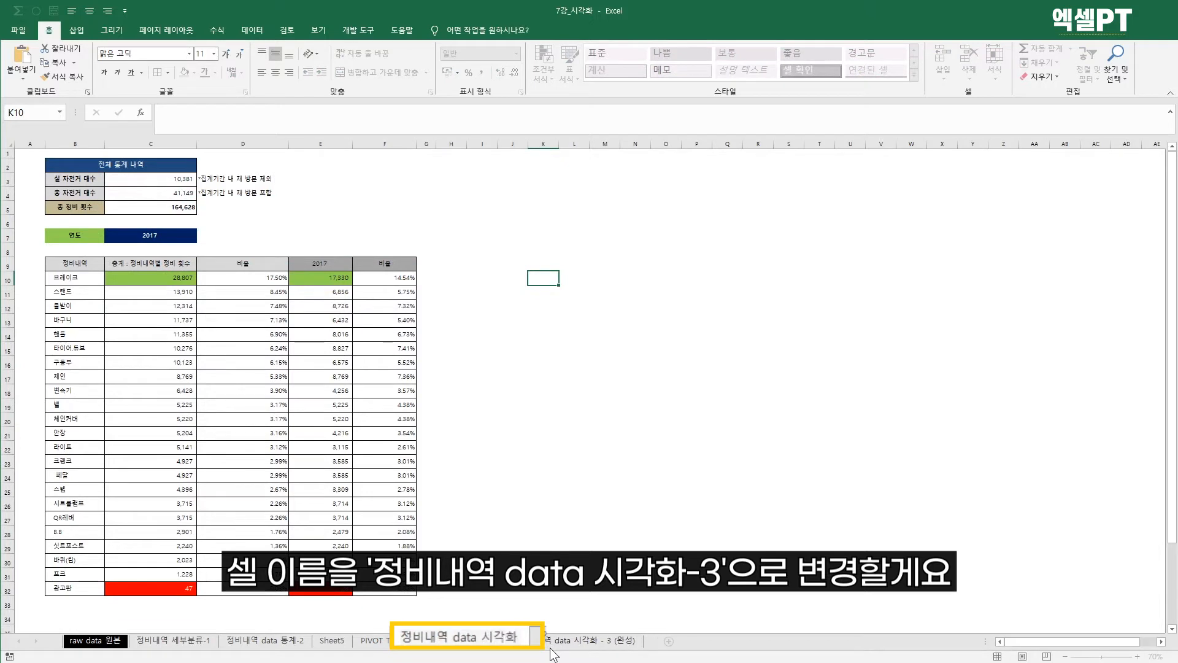
{"action": "type", "text": " - 3"}
{"action": "key", "text": "Return"}
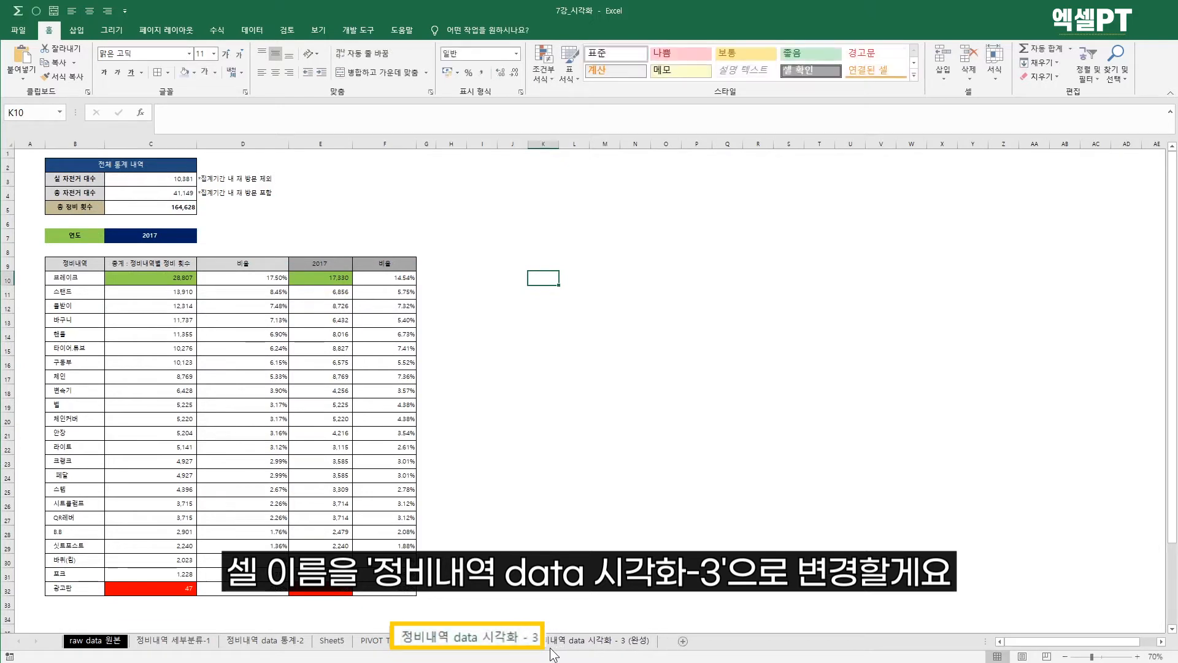
{"action": "left_click", "coordinate": [494, 263]}
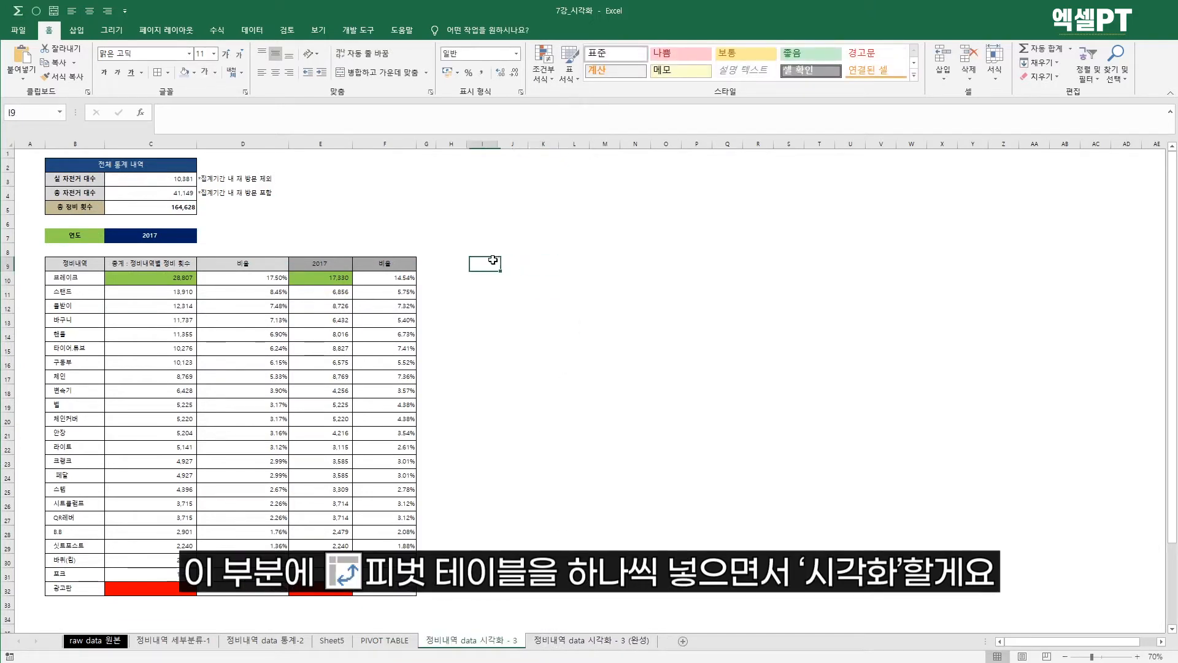
{"action": "left_click", "coordinate": [453, 261]}
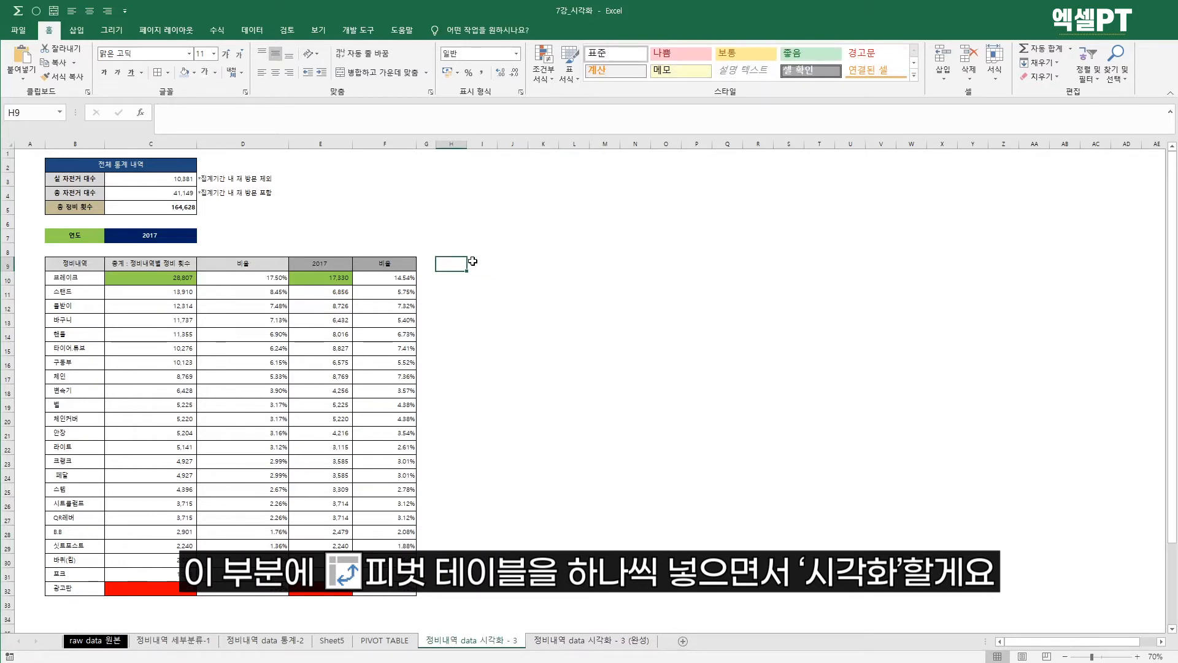
{"action": "left_click", "coordinate": [484, 262]}
{"action": "left_click", "coordinate": [545, 261]}
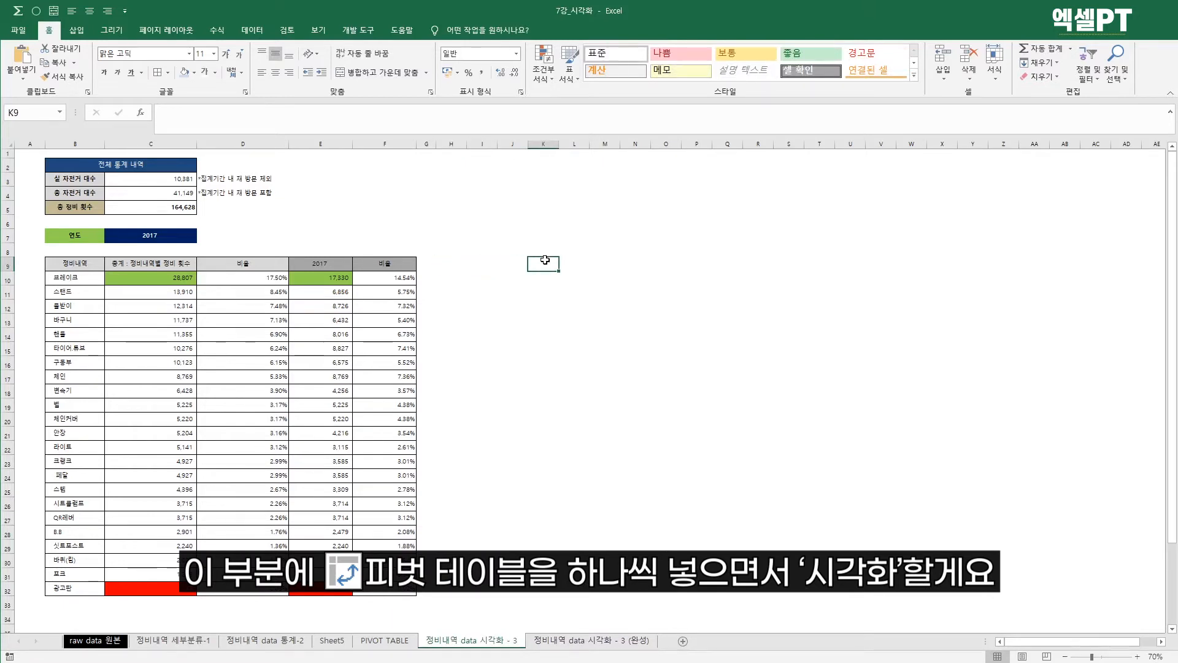
{"action": "left_click", "coordinate": [604, 262]}
{"action": "left_click", "coordinate": [456, 263]}
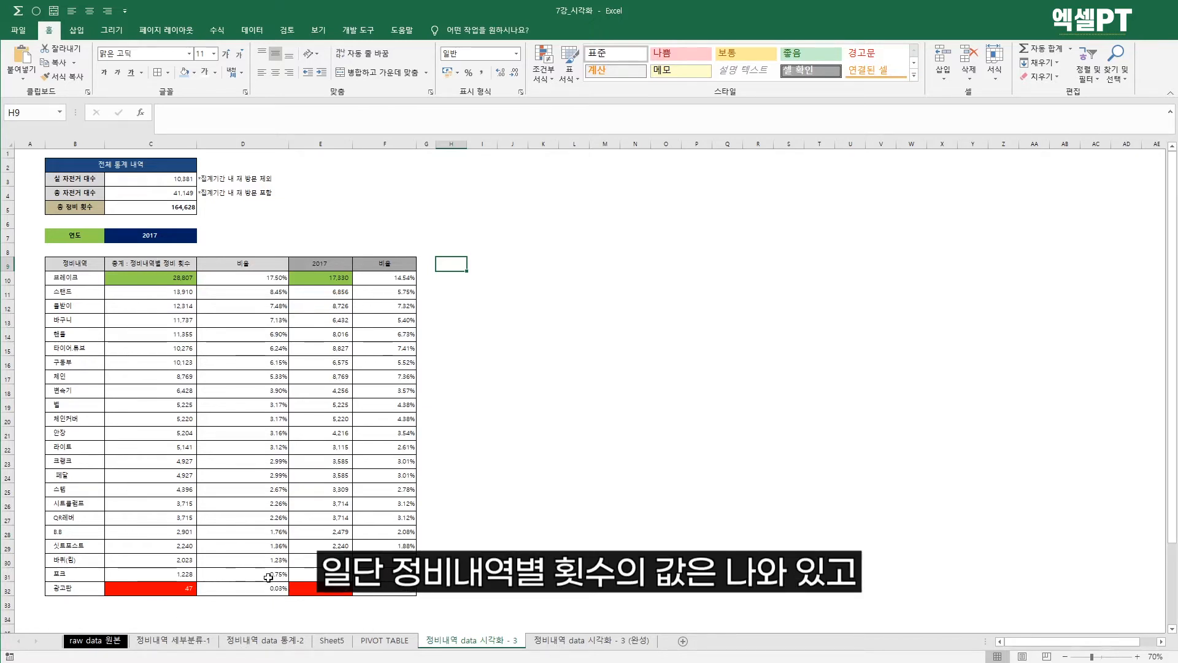
Step: Review the 시간대 and 요일 columns of the statistics tables on the 정비내역 data 통계-2 sheet
{"action": "left_click", "coordinate": [286, 641]}
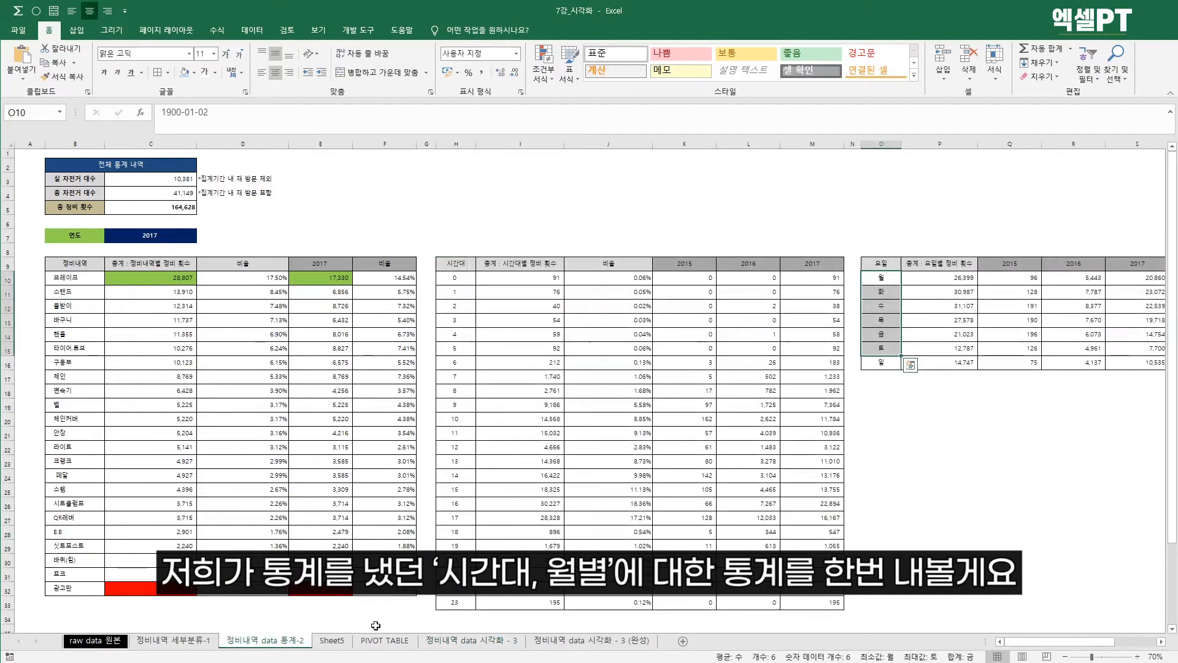
{"action": "left_click_drag", "start_coordinate": [460, 262], "coordinate": [457, 601]}
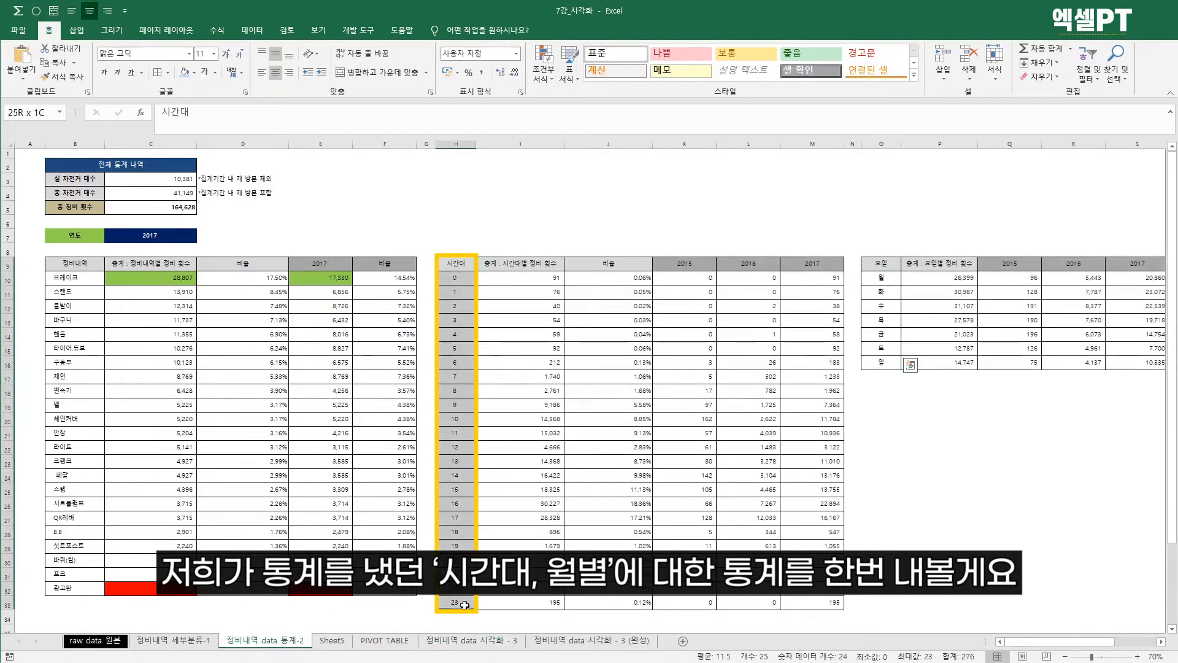
{"action": "left_click_drag", "start_coordinate": [881, 263], "coordinate": [881, 362]}
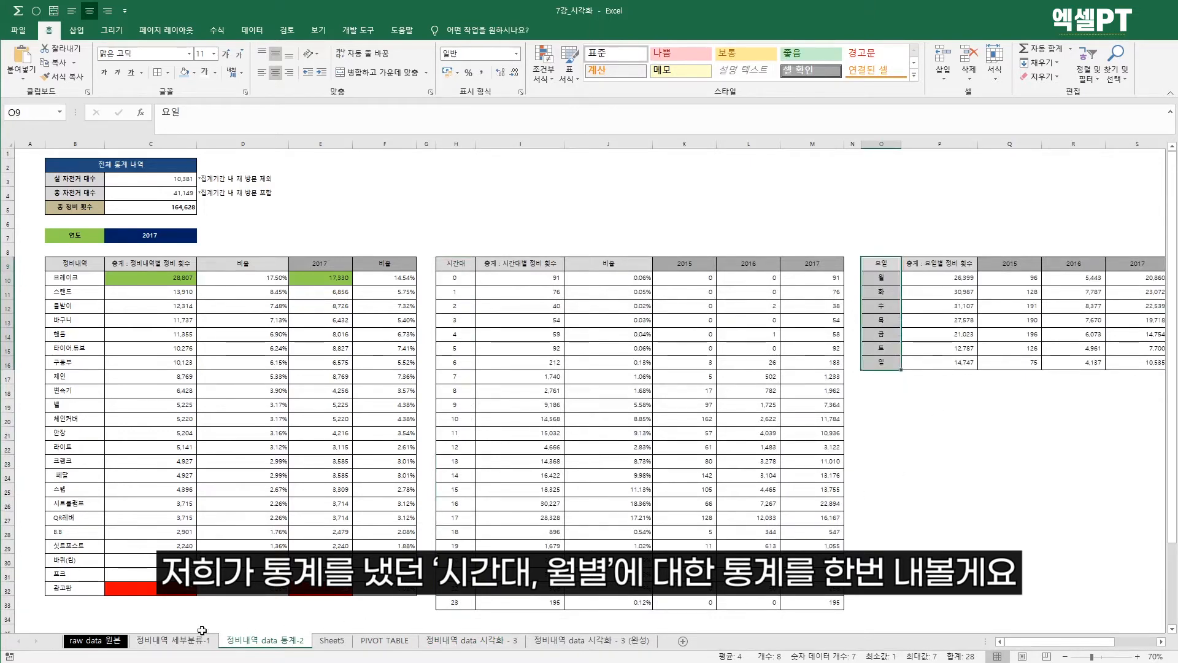
Step: Remove the filter on the 정비내역 세부분류-1 sheet and create a pivot table from its entire data range on a new worksheet
{"action": "left_click", "coordinate": [173, 641]}
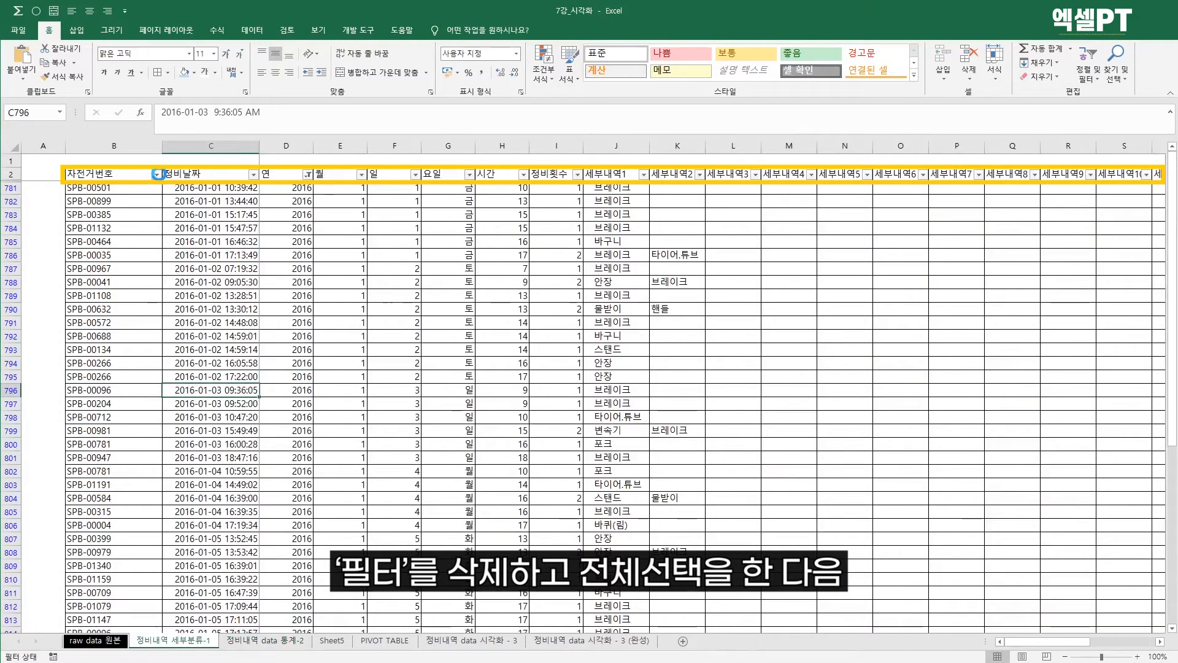
{"action": "key", "text": "ctrl+shift+l"}
{"action": "left_click", "coordinate": [122, 175]}
{"action": "key", "text": "ctrl+a"}
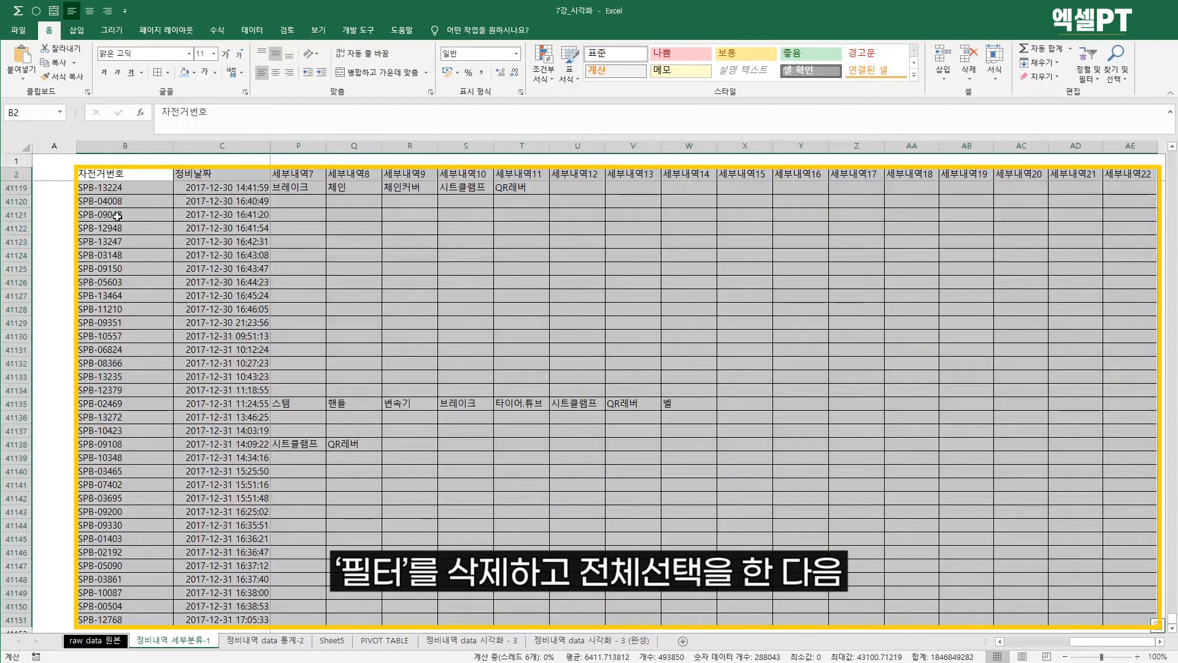
{"action": "left_click", "coordinate": [76, 29]}
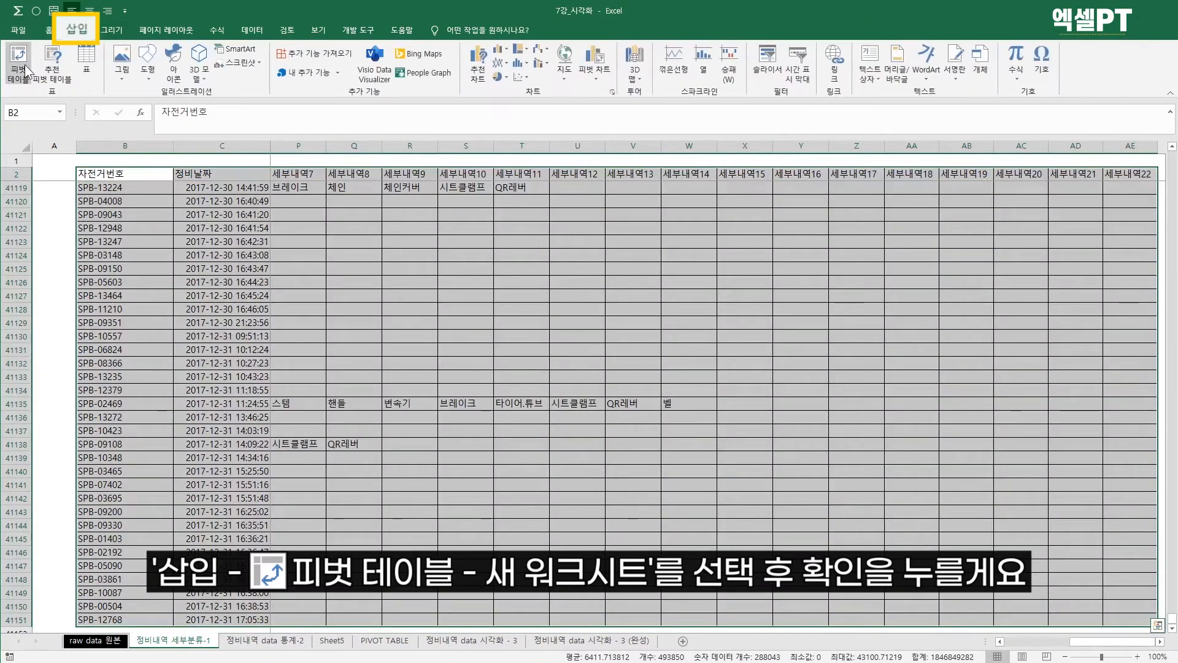
{"action": "left_click", "coordinate": [40, 85]}
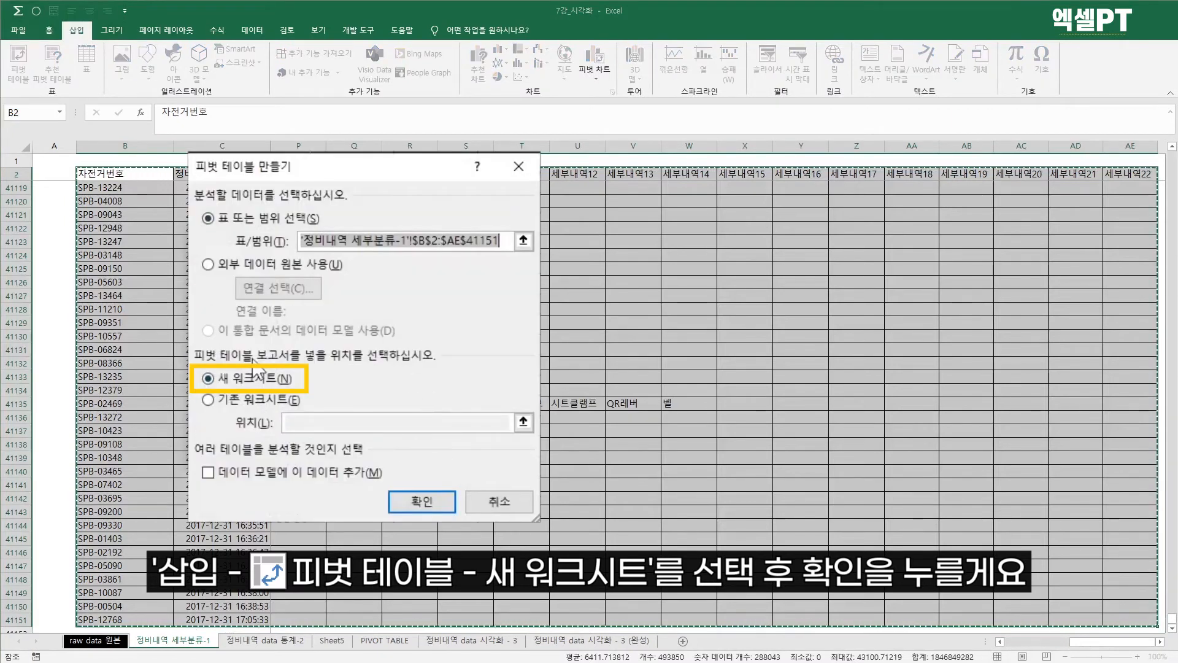
{"action": "left_click", "coordinate": [422, 502]}
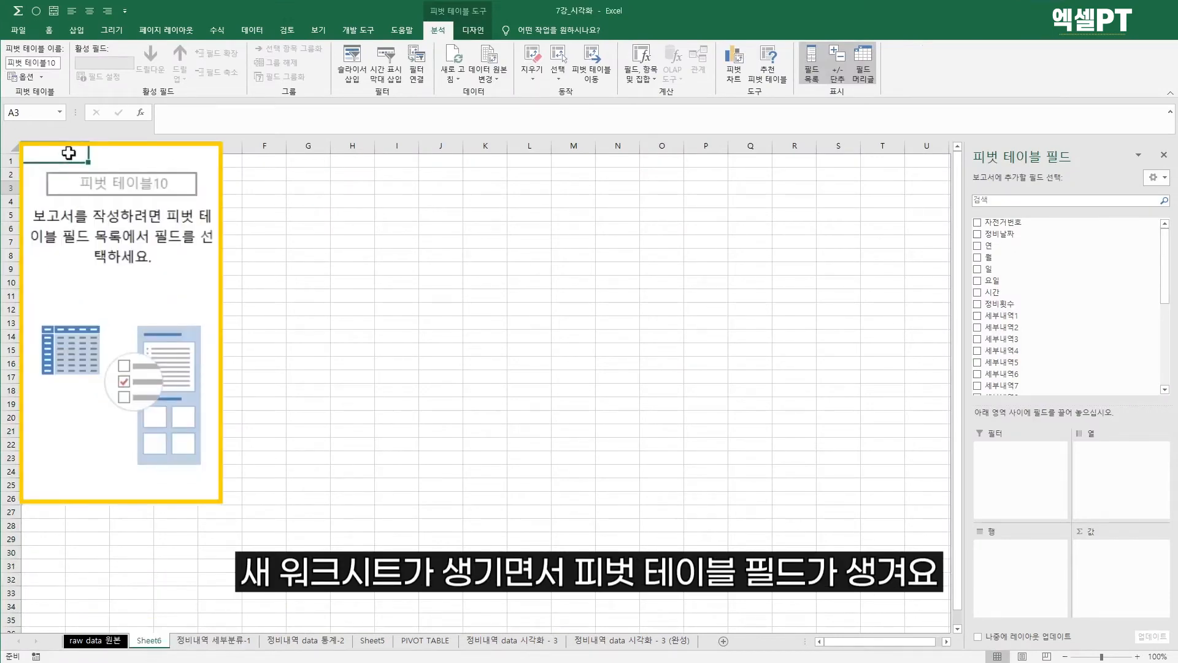
{"action": "left_click_drag", "start_coordinate": [69, 153], "coordinate": [203, 493]}
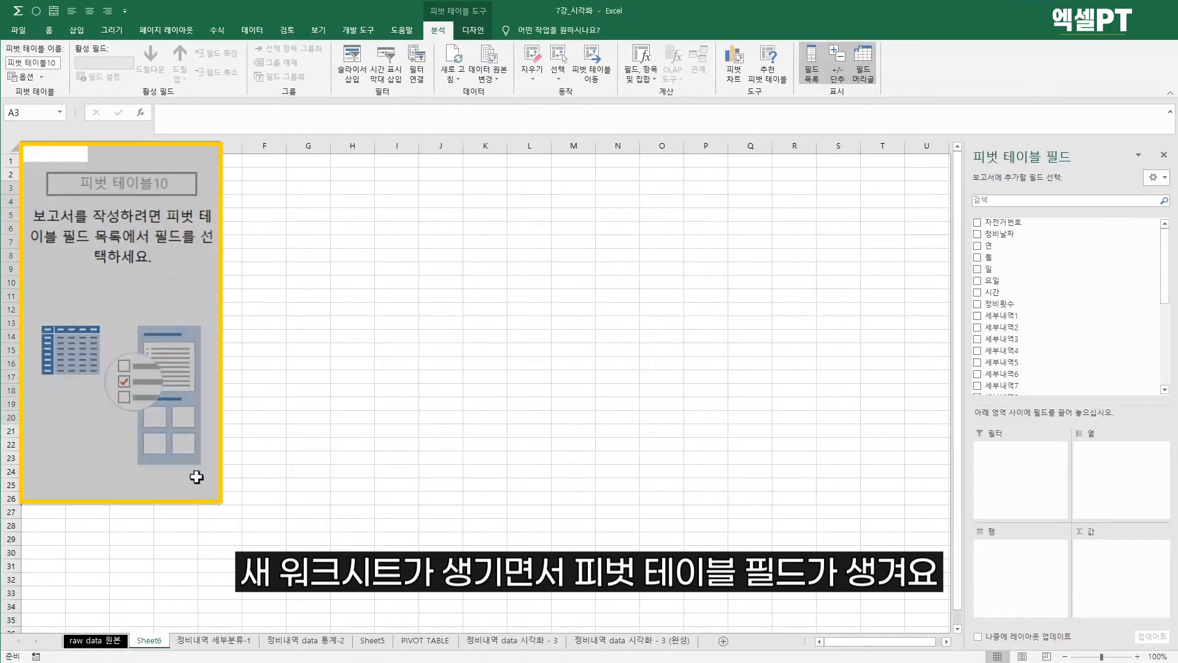
{"action": "left_click", "coordinate": [90, 273]}
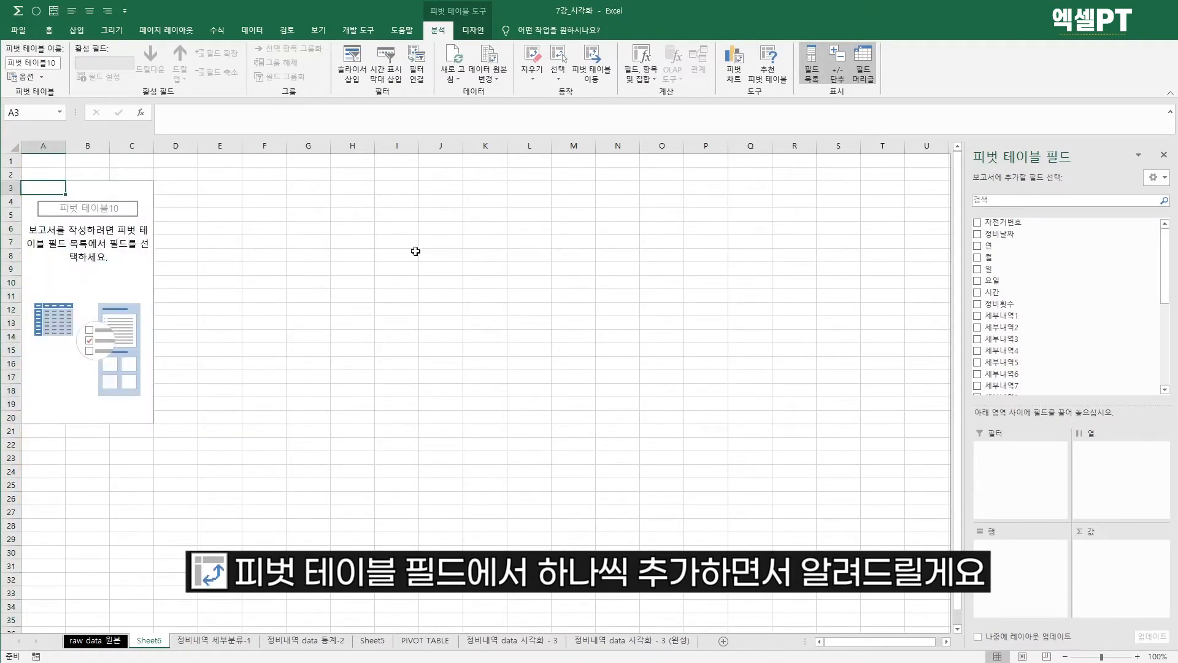
Step: Put 연 in the pivot table's rows and 정비횟수 in its values, and rename the row label header 연도별
{"action": "left_click", "coordinate": [982, 246]}
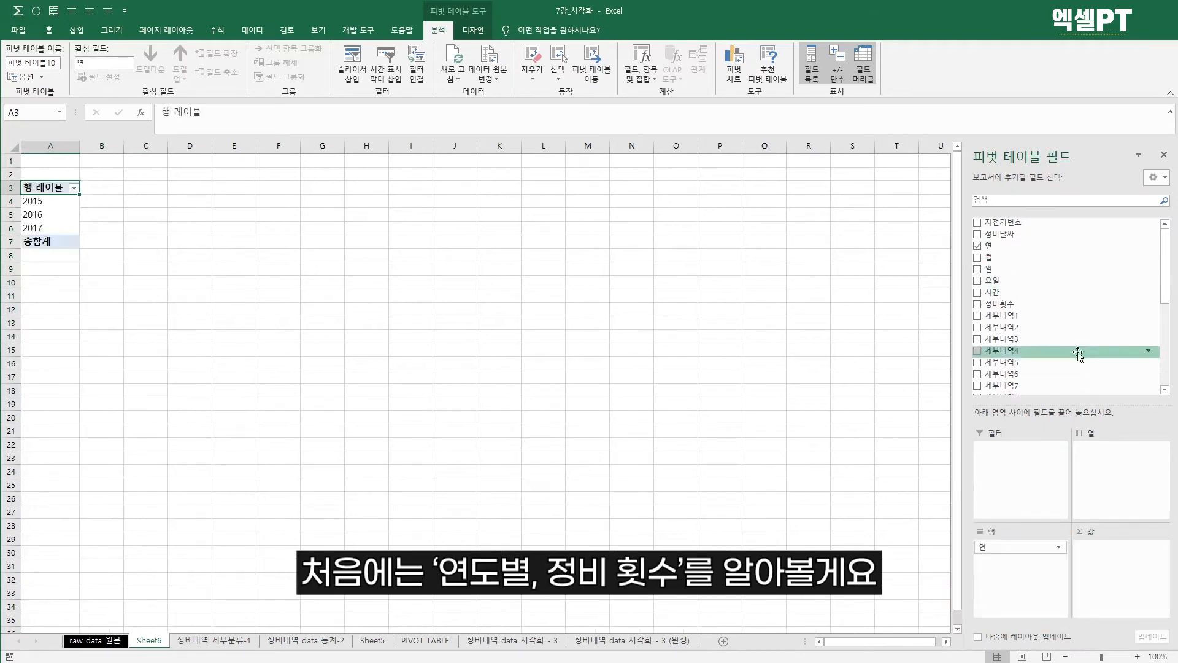
{"action": "left_click_drag", "start_coordinate": [1001, 303], "coordinate": [1107, 543]}
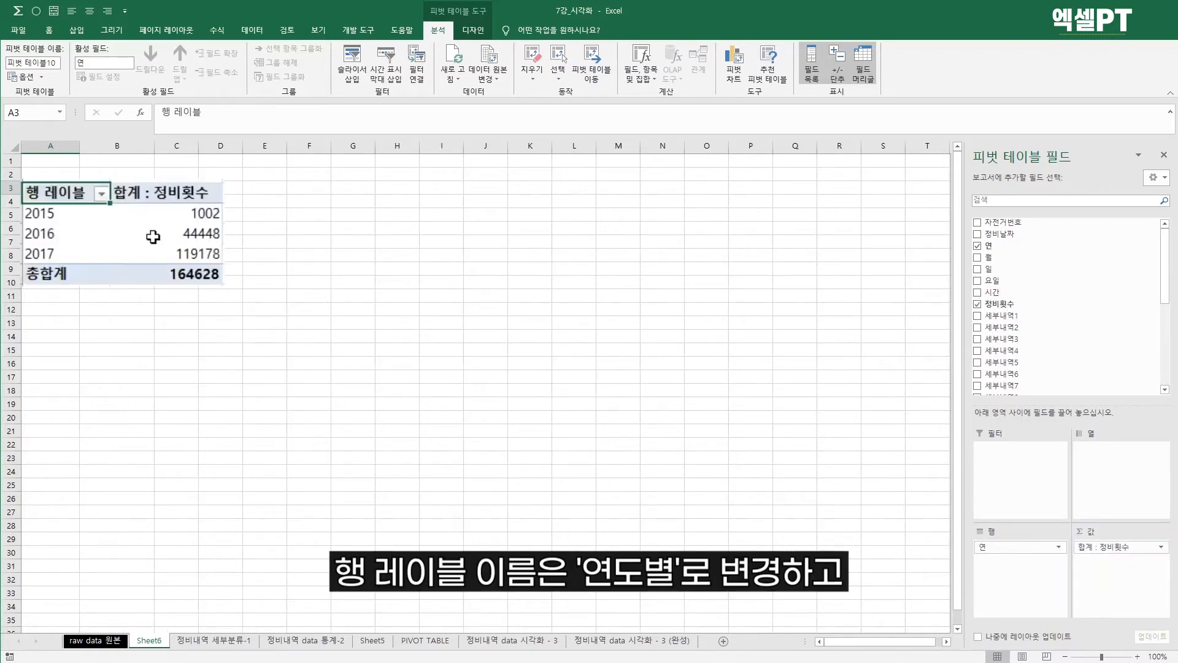
{"action": "type", "text": "연도별"}
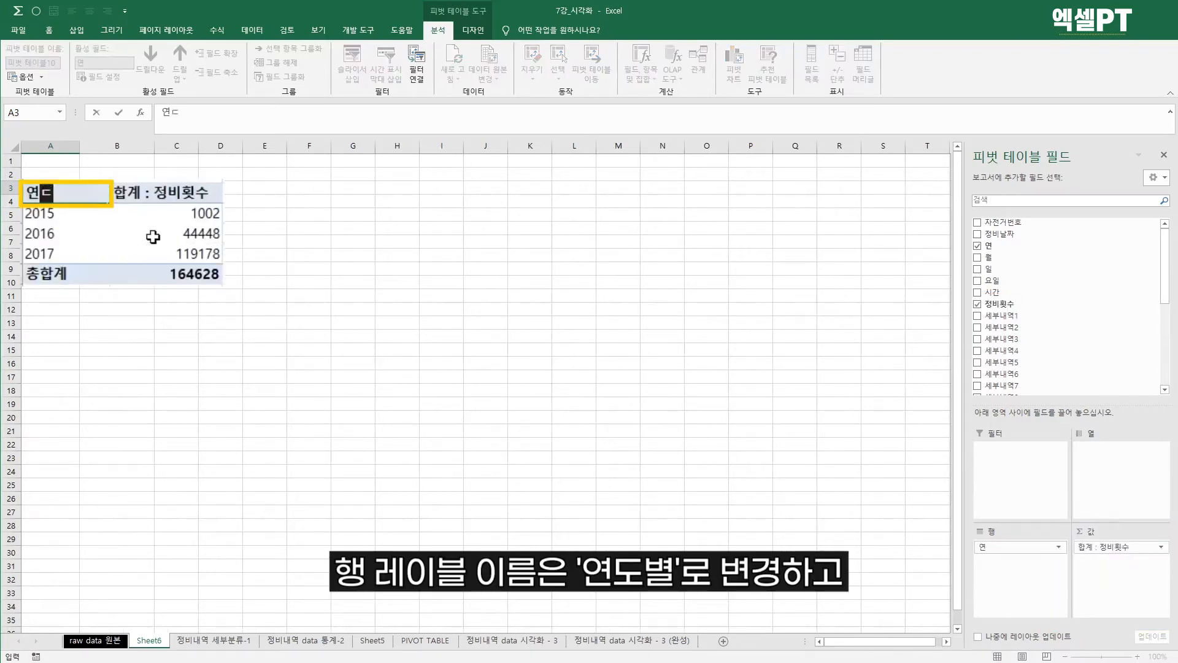
{"action": "key", "text": "Return"}
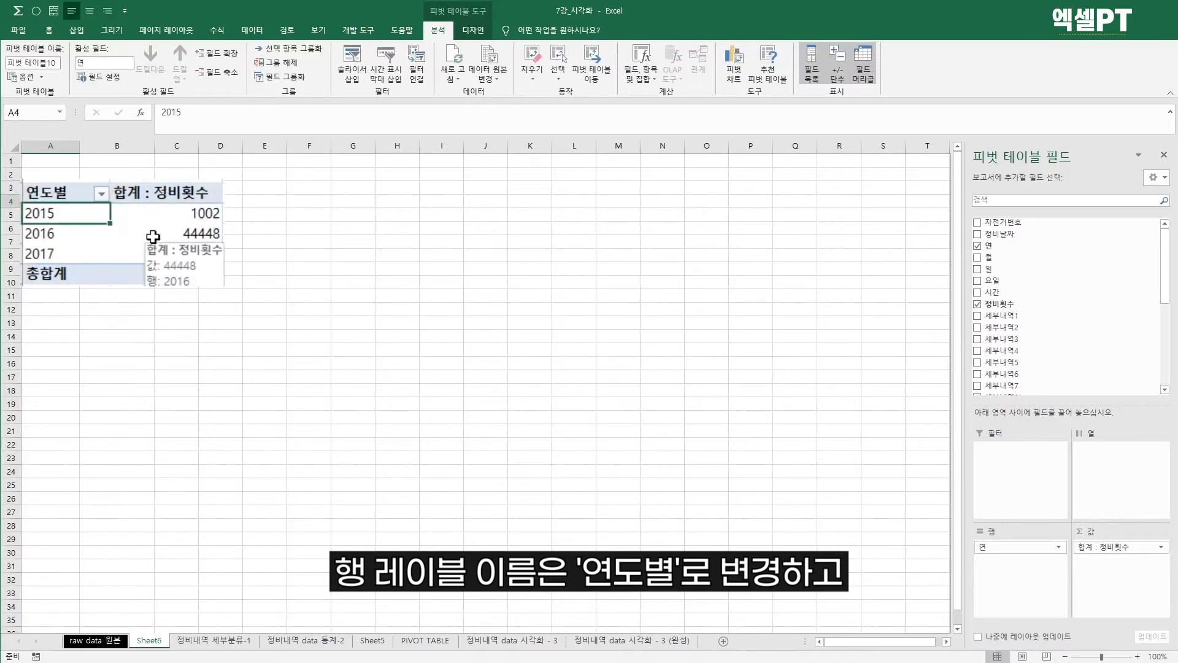
Step: Format the 합계 : 정비횟수 value field as 숫자 with the 1000 단위 구분 기호
{"action": "left_click", "coordinate": [157, 212]}
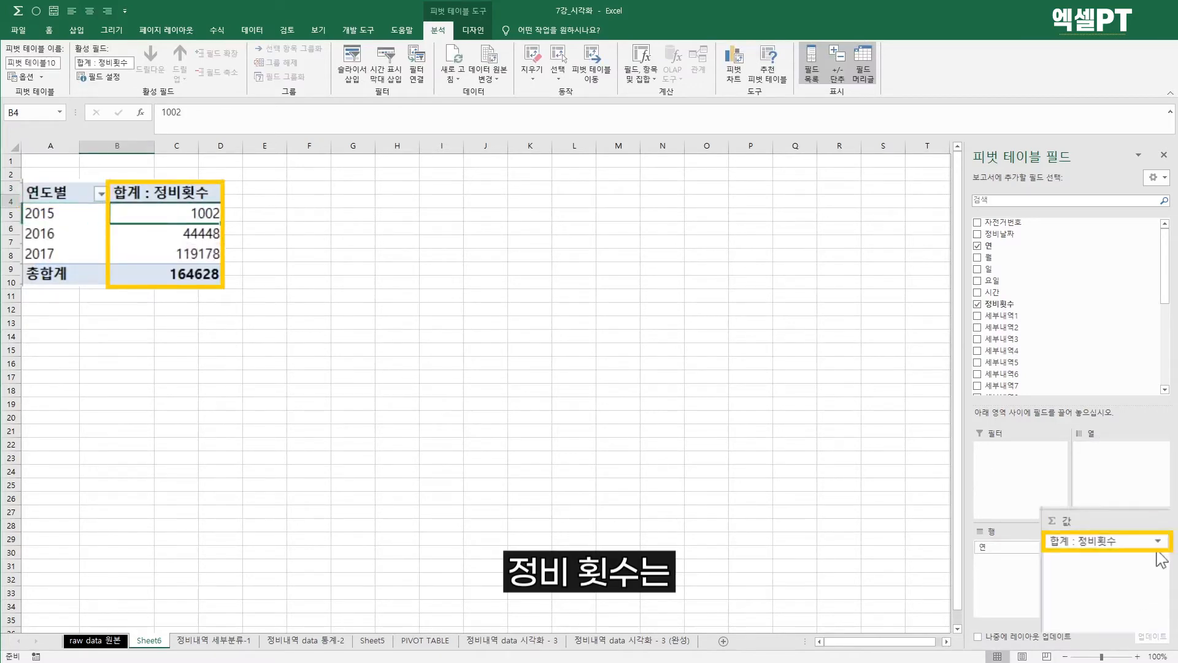
{"action": "left_click", "coordinate": [1118, 546]}
{"action": "left_click", "coordinate": [1092, 644]}
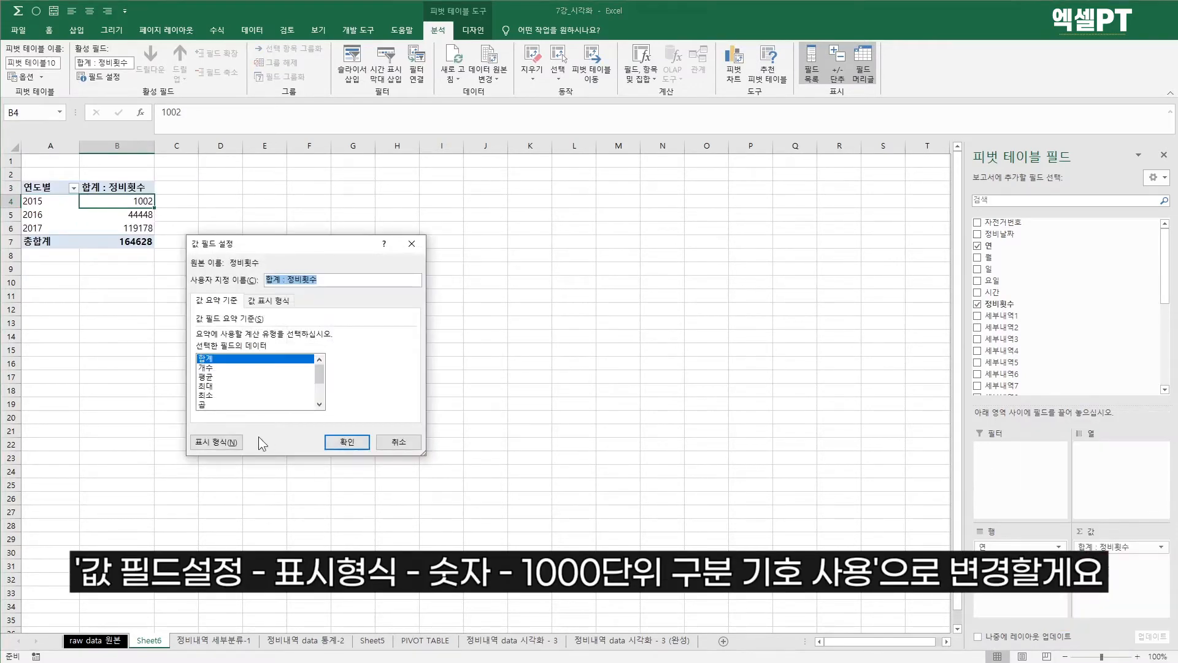
{"action": "left_click", "coordinate": [219, 440]}
{"action": "left_click", "coordinate": [161, 246]}
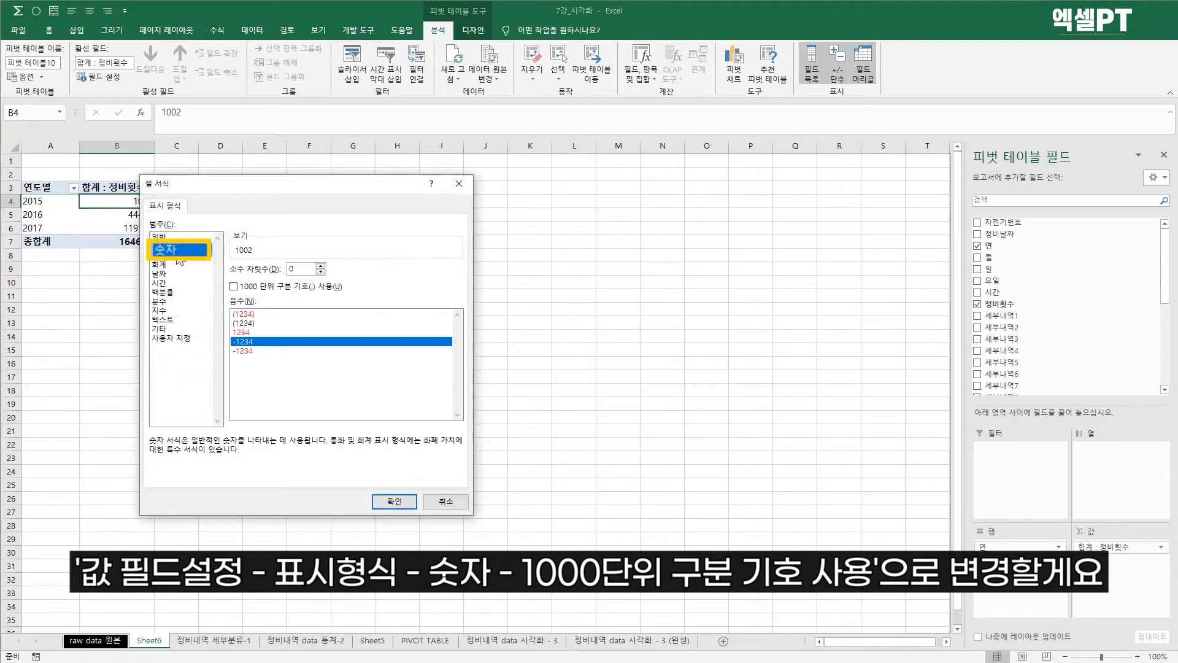
{"action": "left_click", "coordinate": [237, 292]}
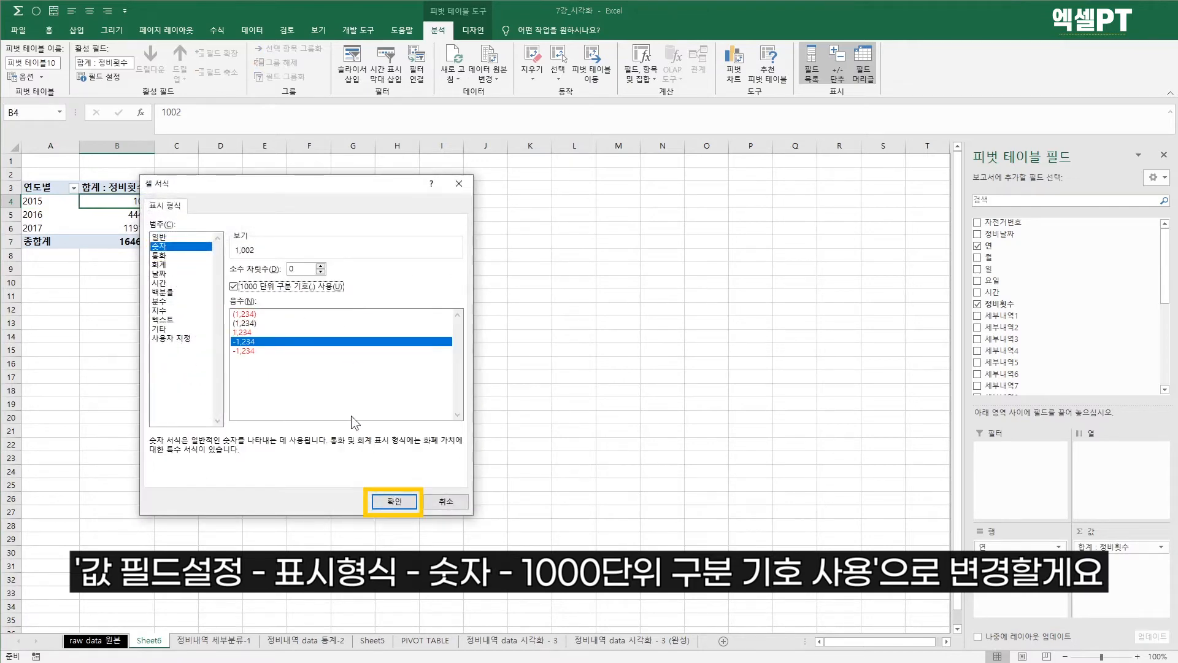
{"action": "left_click", "coordinate": [397, 502]}
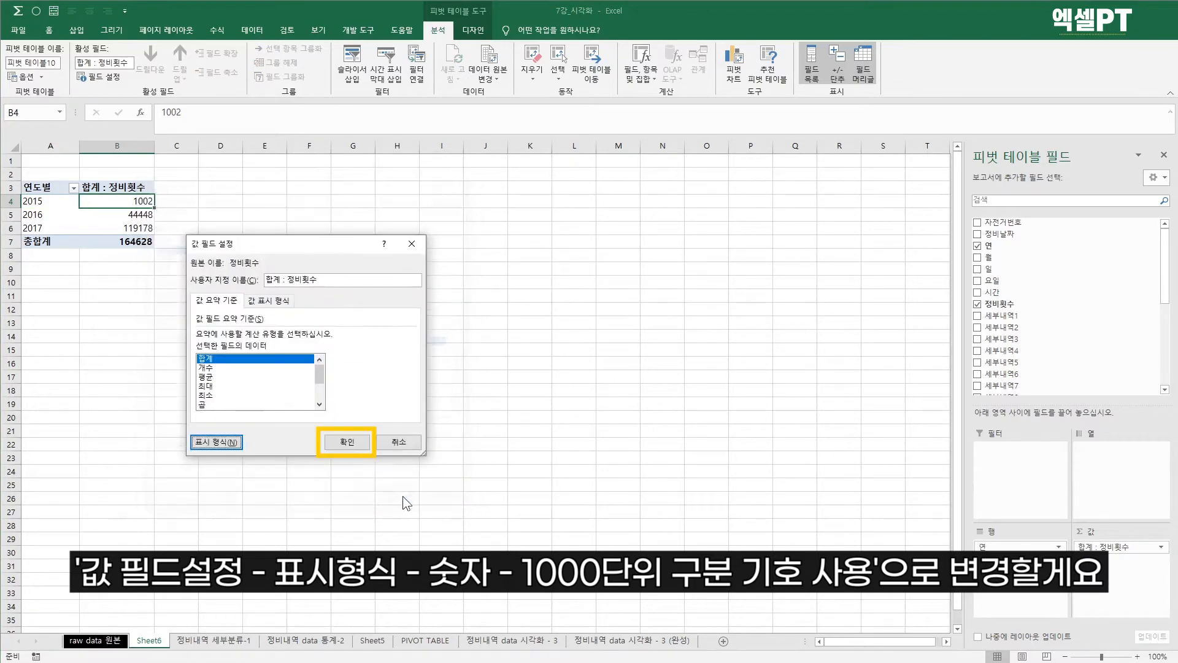
{"action": "left_click", "coordinate": [347, 442]}
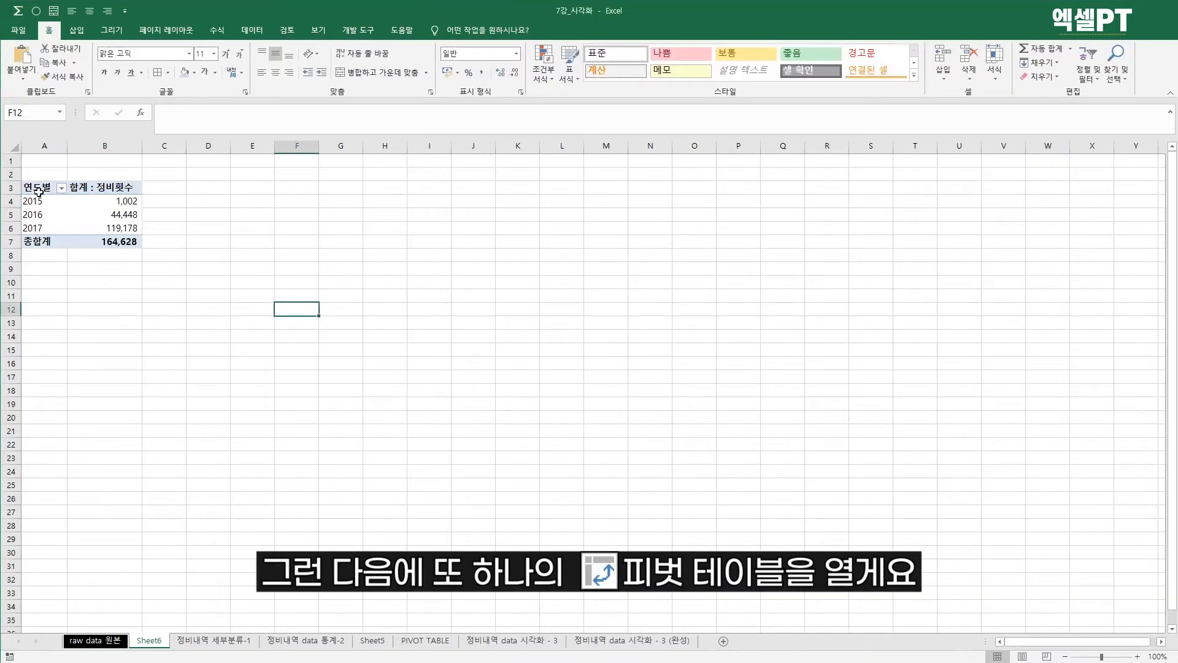
Step: Copy the 연도별 pivot table to cell D3 and fit the widths of columns D and E to their contents
{"action": "left_click", "coordinate": [38, 189]}
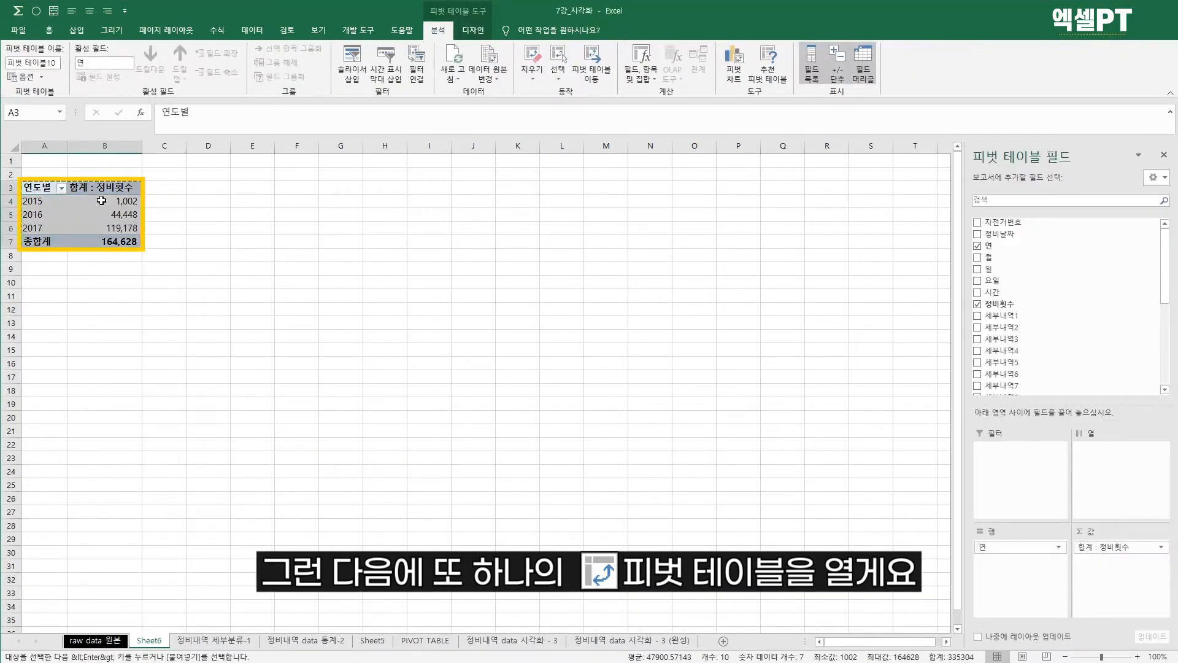
{"action": "left_click", "coordinate": [218, 186]}
{"action": "key", "text": "ctrl+v"}
{"action": "left_click", "coordinate": [479, 229]}
{"action": "left_click", "coordinate": [218, 213]}
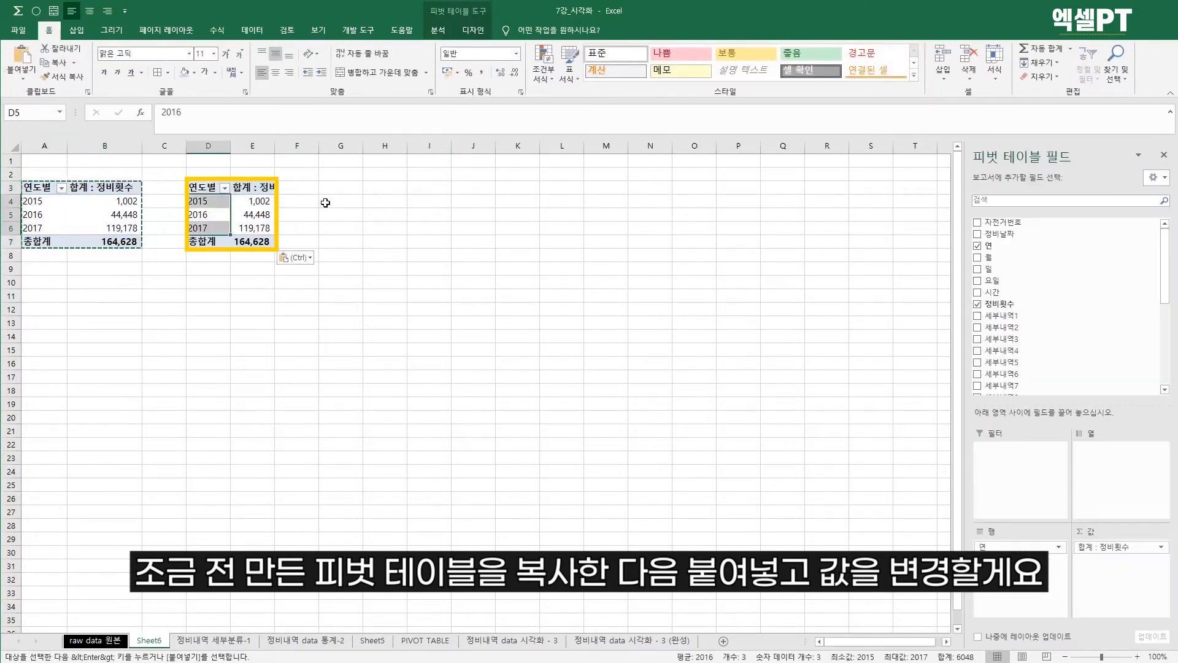
{"action": "left_click_drag", "start_coordinate": [209, 146], "coordinate": [276, 147]}
{"action": "double_click", "coordinate": [276, 148]}
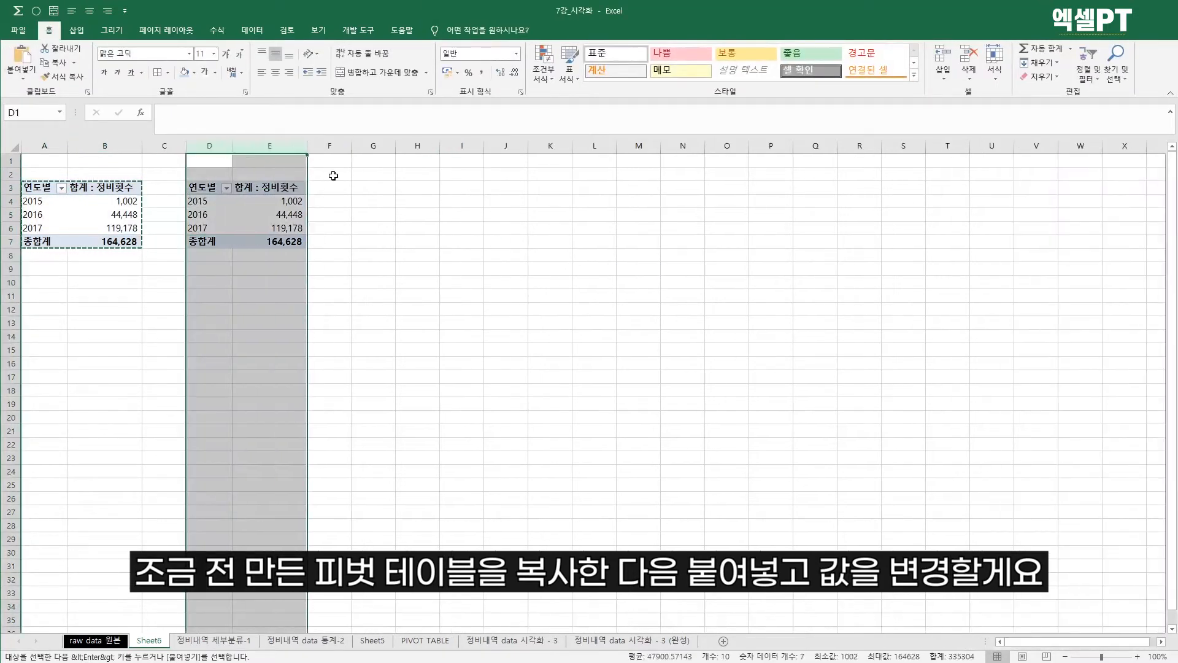
{"action": "left_click", "coordinate": [373, 201]}
Step: Replace 연 with 요일 as the row field of the copied pivot table at D3
{"action": "left_click_drag", "start_coordinate": [209, 201], "coordinate": [209, 228]}
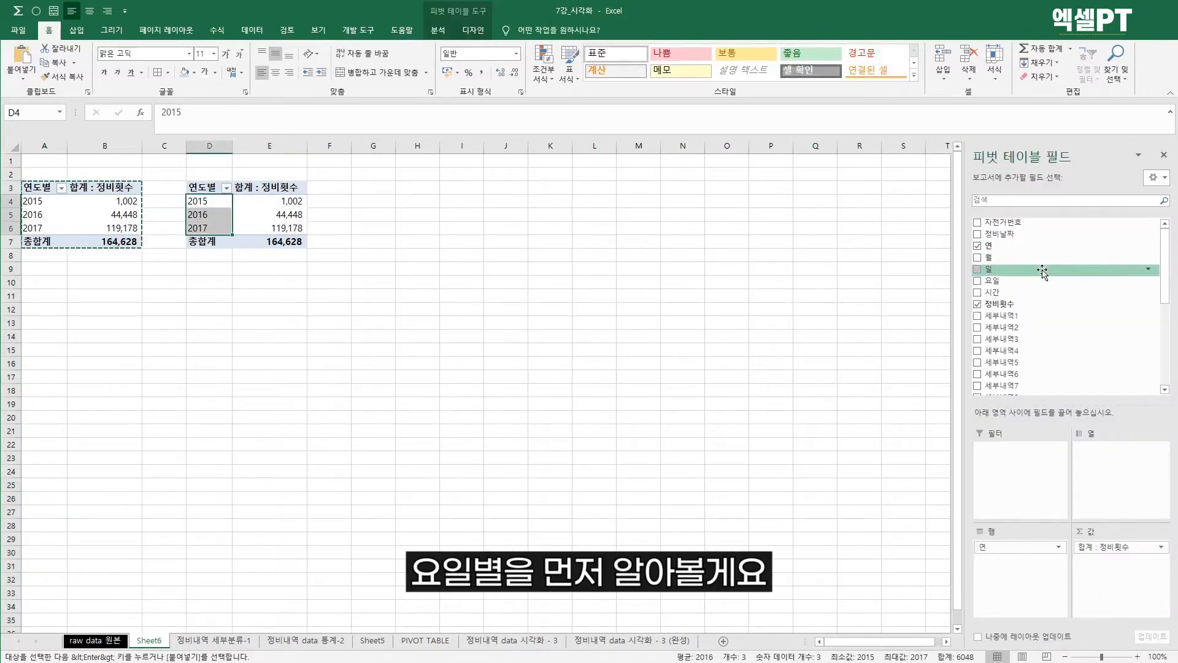
{"action": "left_click_drag", "start_coordinate": [996, 248], "coordinate": [1042, 552]}
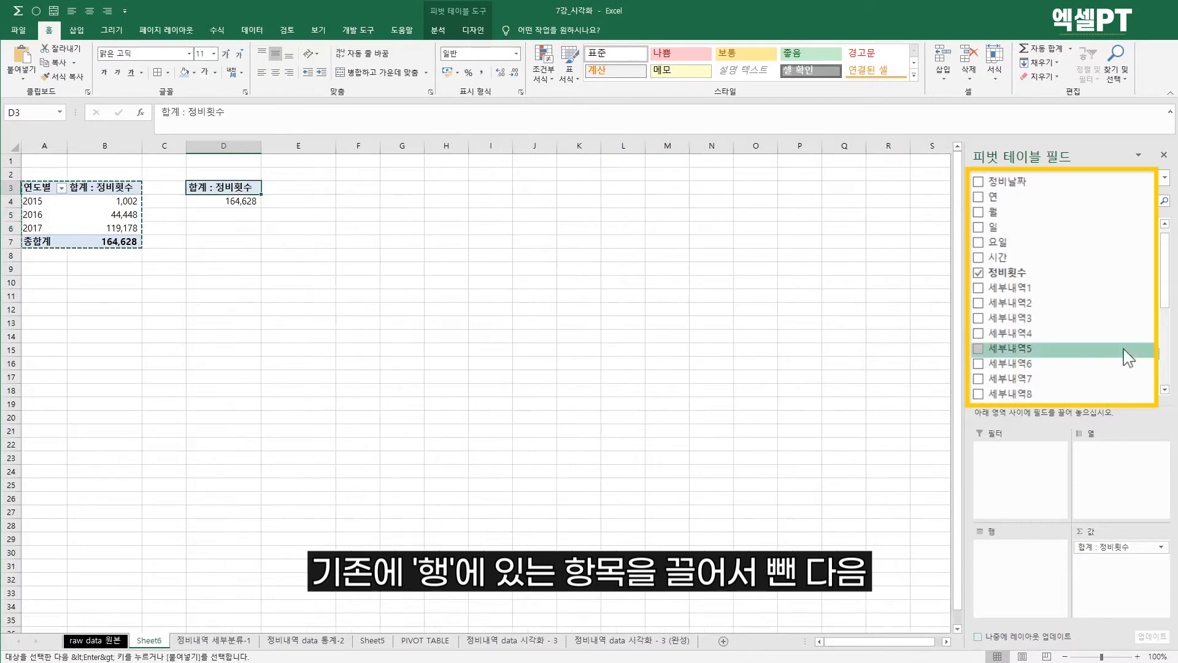
{"action": "left_click_drag", "start_coordinate": [1044, 242], "coordinate": [982, 539]}
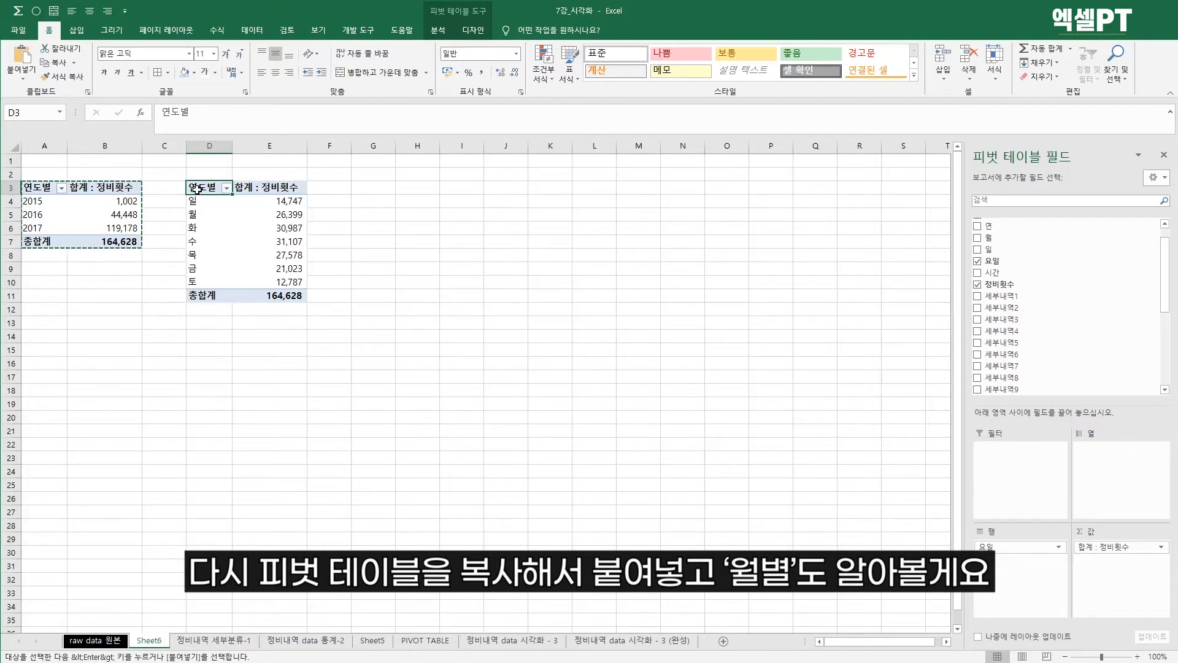
Step: Copy the 요일 pivot table and paste it at cell G3
{"action": "key", "text": "ctrl+a"}
{"action": "left_click", "coordinate": [368, 186]}
{"action": "key", "text": "ctrl+v"}
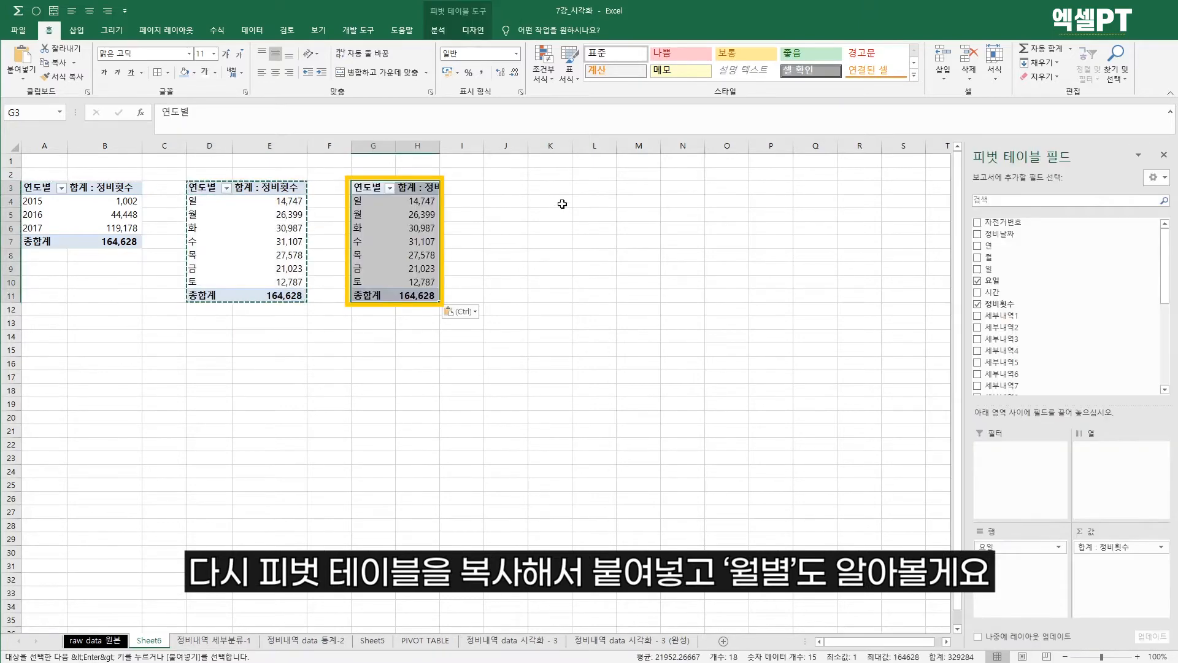
Step: Replace 요일 with 월 as the row field of the pivot table at G3 and add 연 to its columns
{"action": "left_click", "coordinate": [368, 228]}
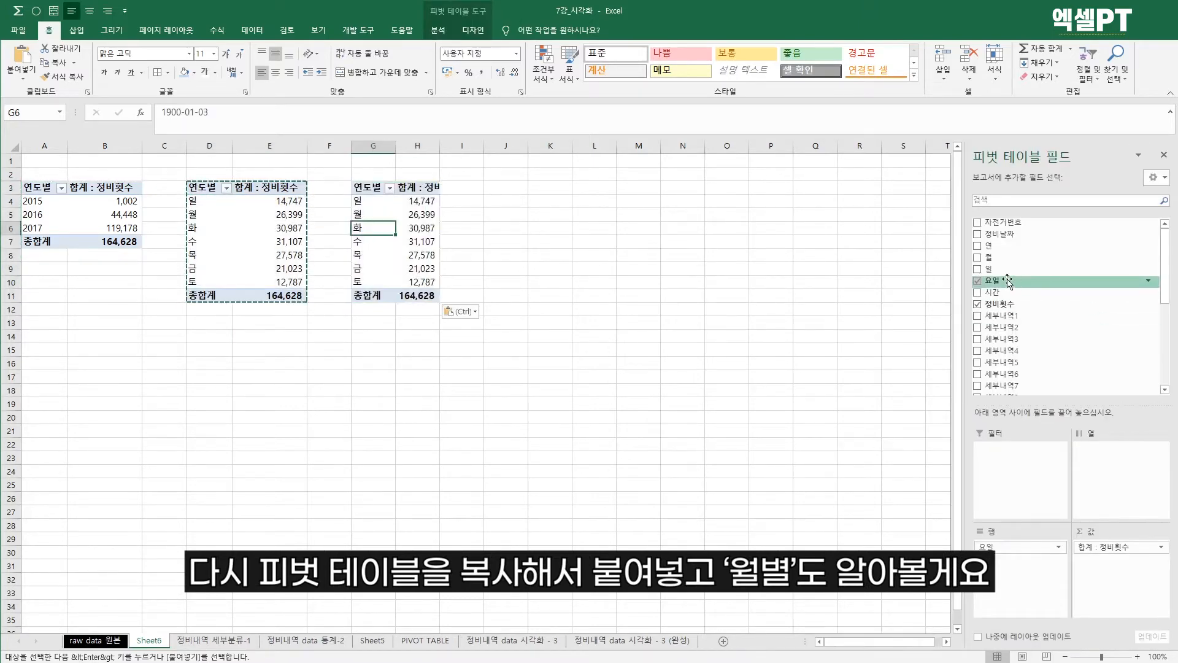
{"action": "left_click_drag", "start_coordinate": [1050, 546], "coordinate": [1120, 334]}
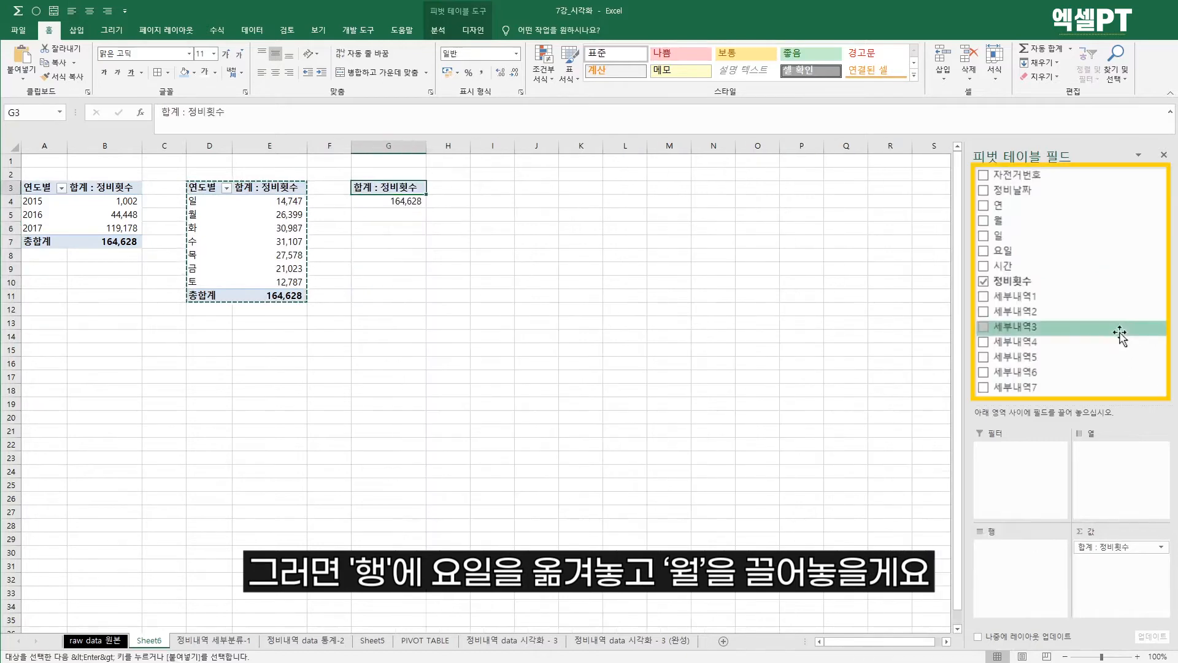
{"action": "left_click_drag", "start_coordinate": [1013, 221], "coordinate": [993, 527]}
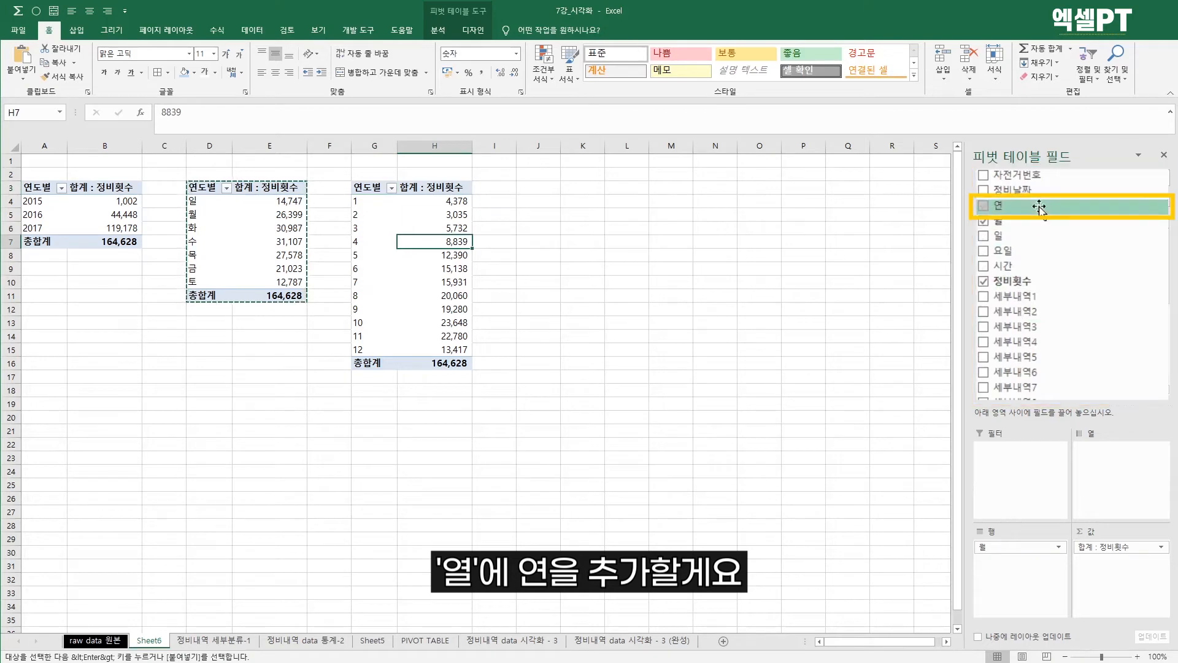
{"action": "left_click_drag", "start_coordinate": [1019, 205], "coordinate": [1060, 469]}
Step: Examine the monthly 정비횟수 values for 2015, 2016 and 2017 in the new pivot table
{"action": "left_click", "coordinate": [539, 218]}
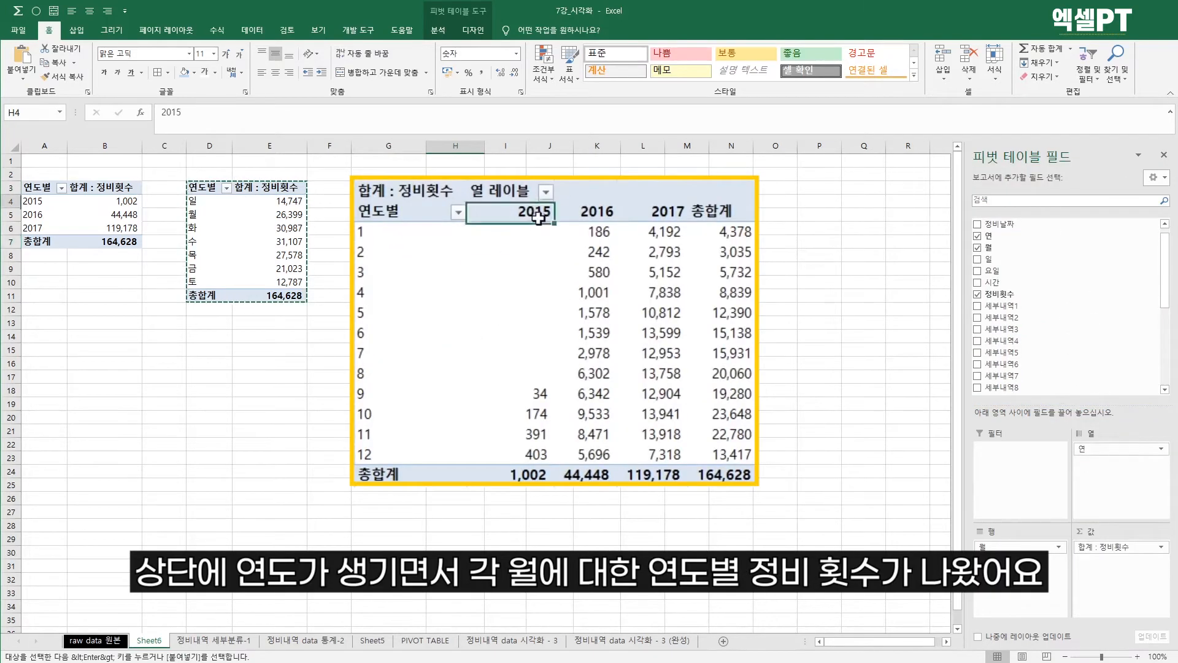
{"action": "left_click", "coordinate": [599, 213]}
{"action": "left_click", "coordinate": [681, 210]}
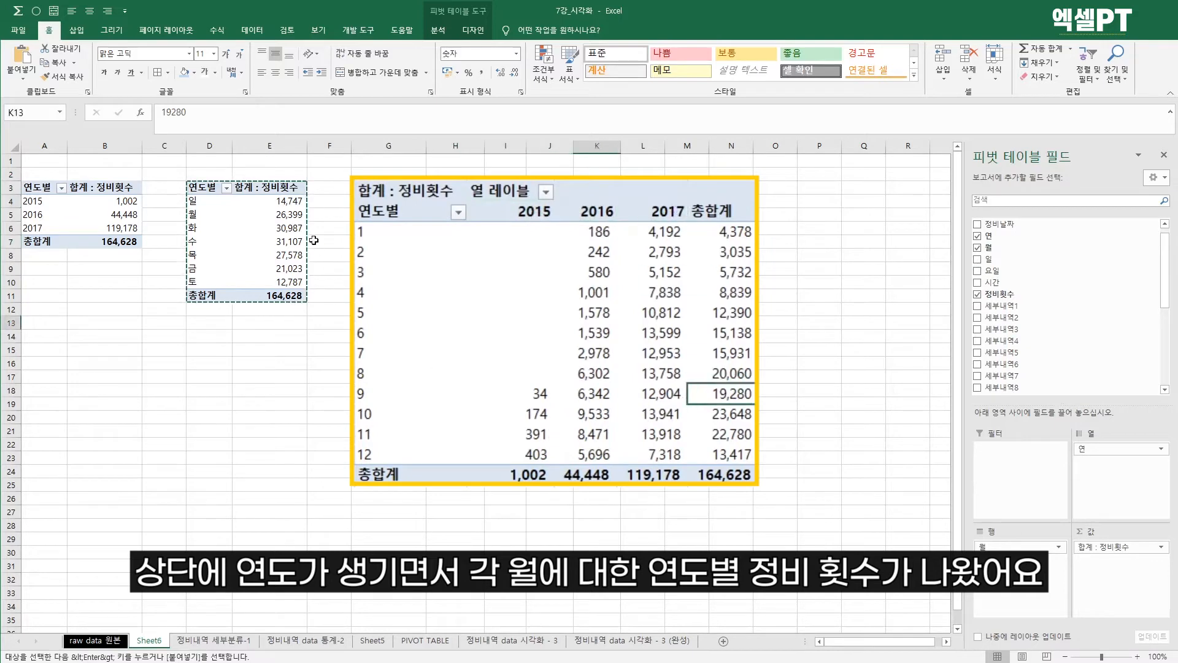
{"action": "left_click", "coordinate": [362, 232]}
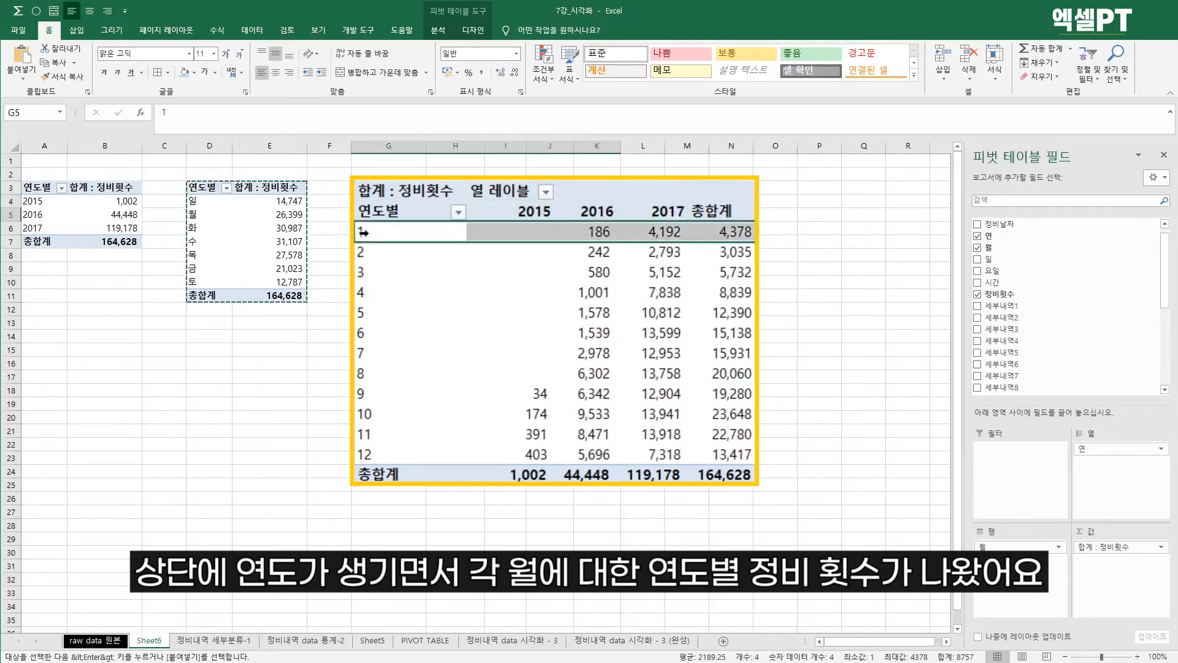
{"action": "left_click", "coordinate": [600, 232]}
{"action": "left_click", "coordinate": [663, 234]}
{"action": "left_click", "coordinate": [679, 310]}
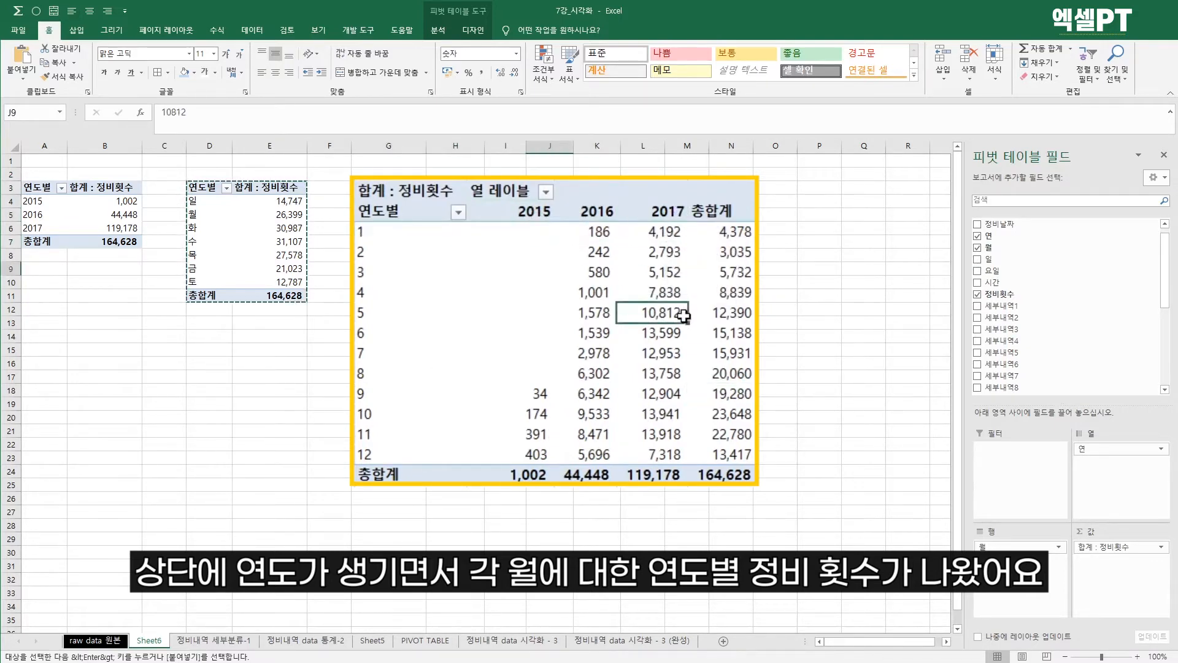
{"action": "left_click", "coordinate": [715, 398]}
Step: Rename the row header of the monthly pivot table to 월별 and that of the weekday pivot table to 요일별
{"action": "left_click", "coordinate": [383, 213]}
{"action": "type", "text": "월"}
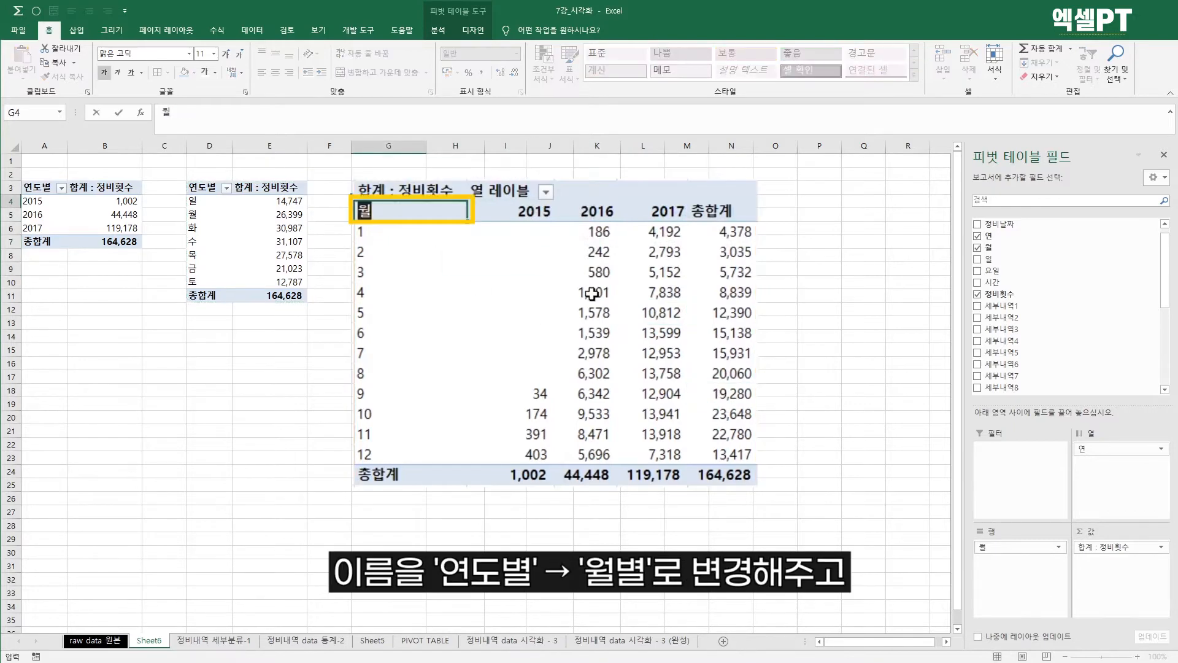
{"action": "type", "text": "별"}
{"action": "key", "text": "Return"}
{"action": "left_click", "coordinate": [184, 191]}
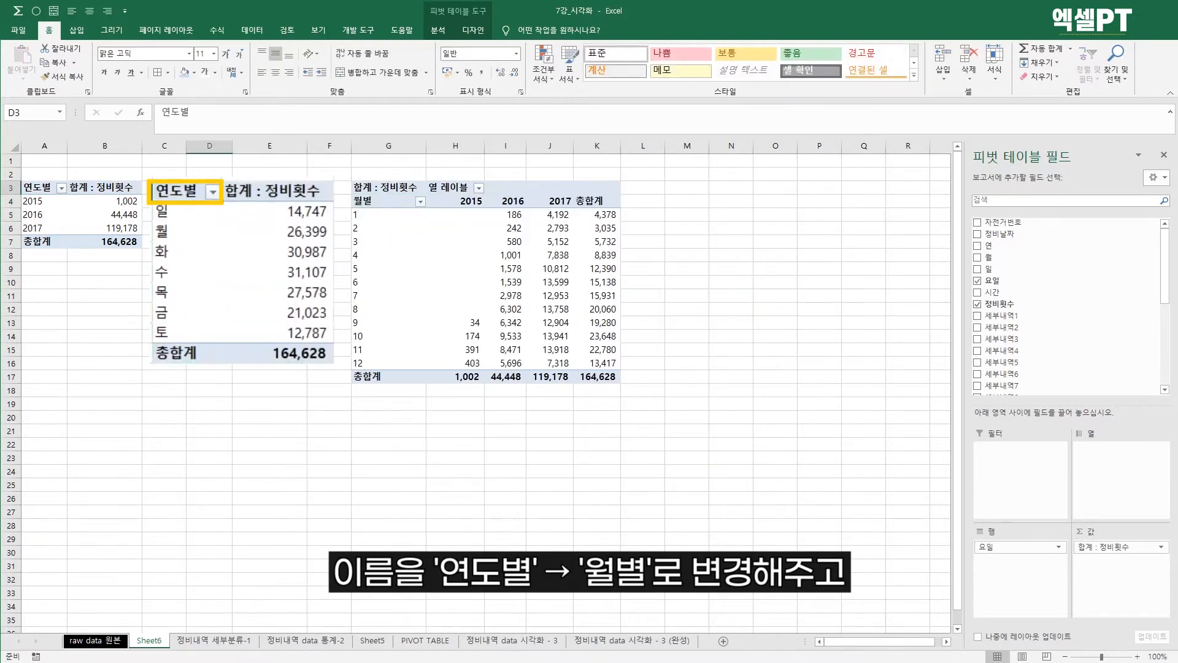
{"action": "type", "text": "요일별"}
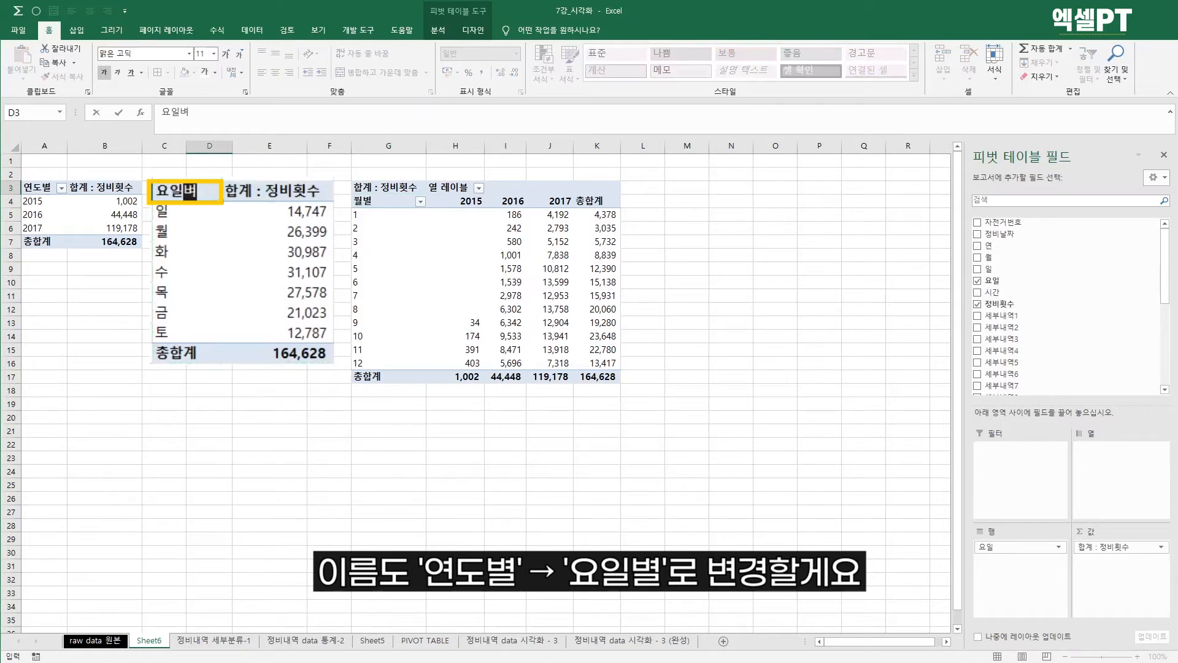
{"action": "key", "text": "Return"}
{"action": "left_click", "coordinate": [461, 255]}
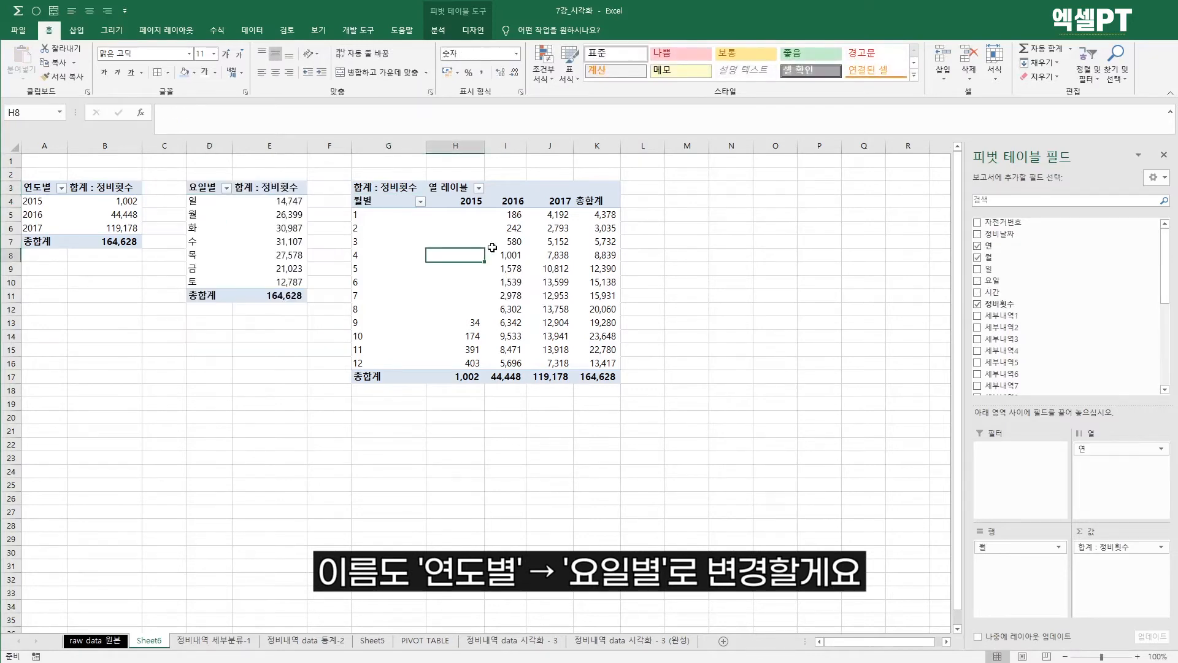
Step: Copy the monthly pivot table to cell M3 and replace the copy's 연 and 월 fields with 시간 as the row field
{"action": "left_click", "coordinate": [699, 295]}
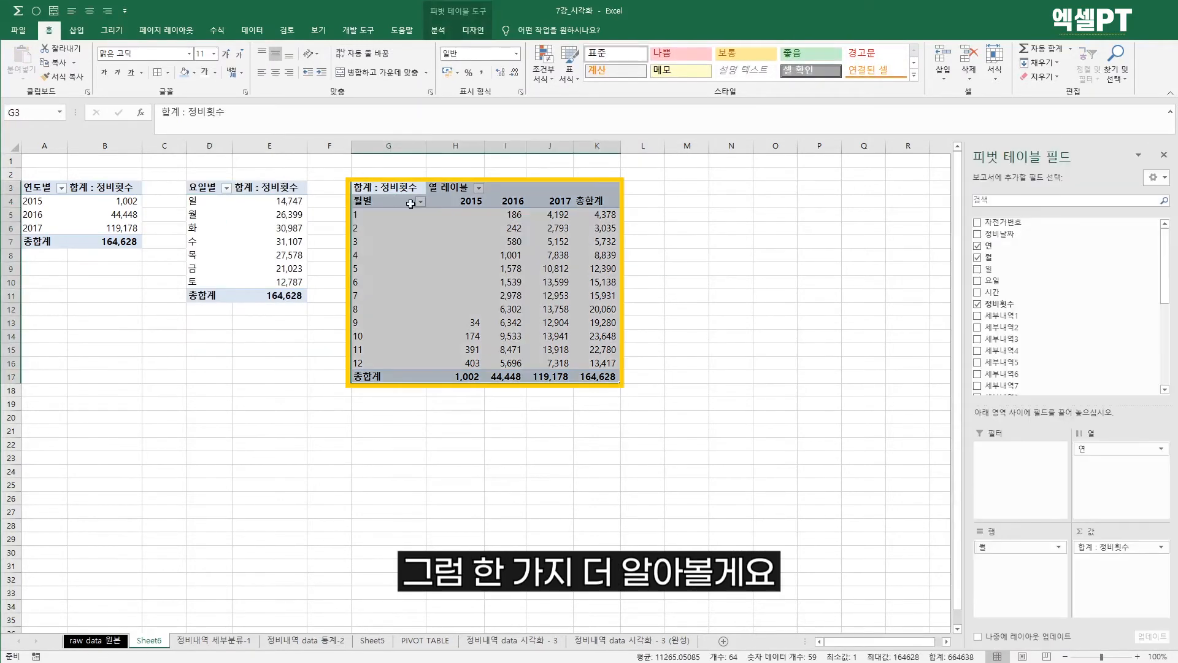
{"action": "key", "text": "ctrl+c"}
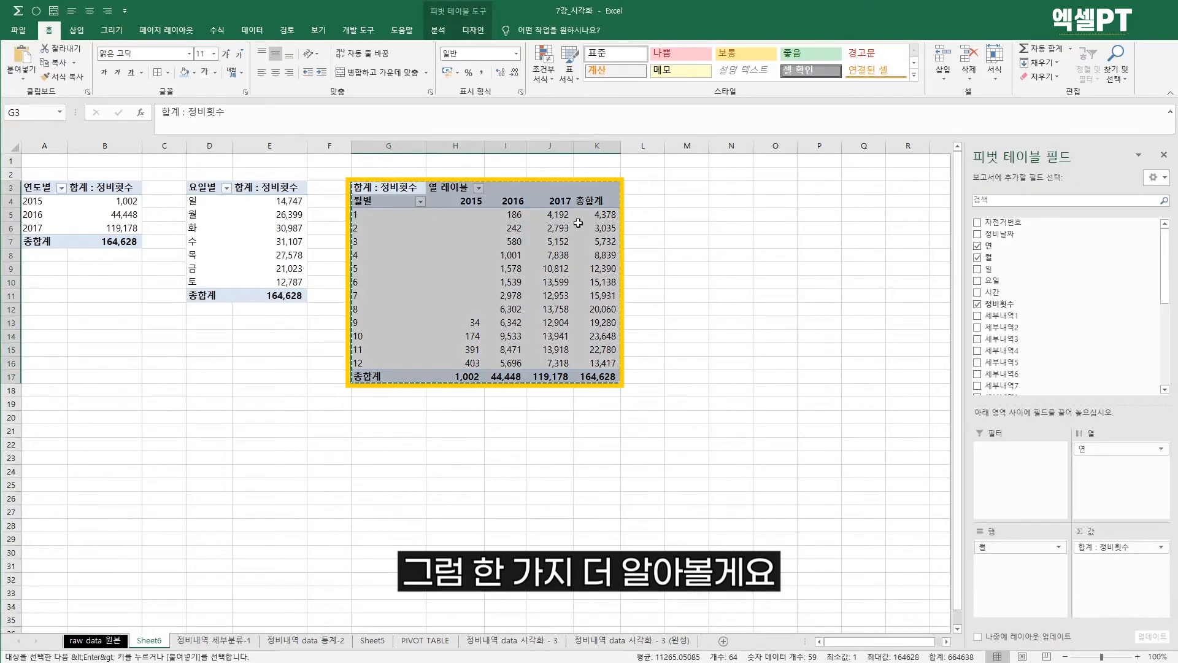
{"action": "left_click", "coordinate": [689, 189]}
{"action": "key", "text": "ctrl+v"}
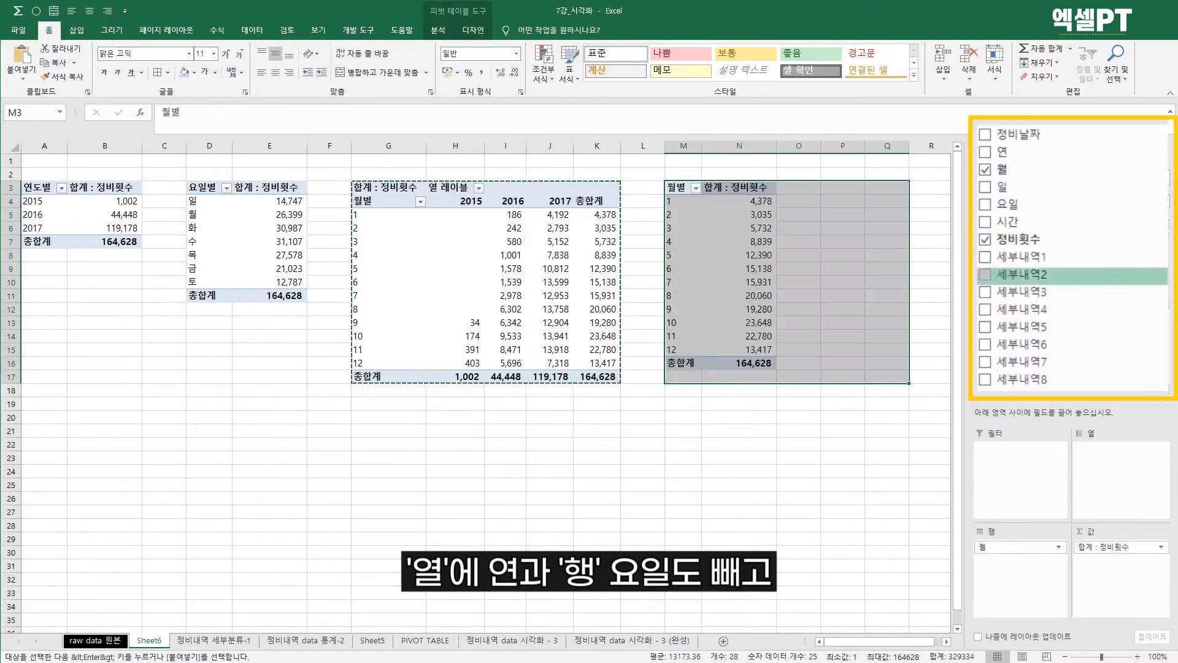
{"action": "left_click_drag", "start_coordinate": [1047, 558], "coordinate": [1065, 277]}
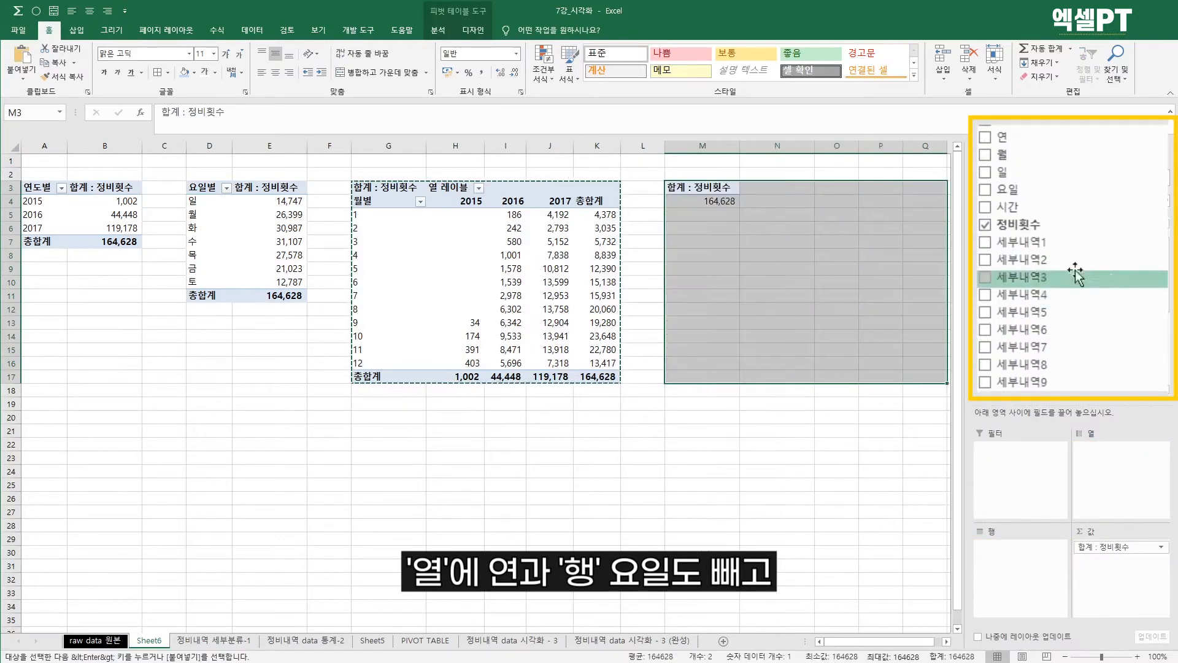
{"action": "left_click_drag", "start_coordinate": [1034, 210], "coordinate": [1044, 540]}
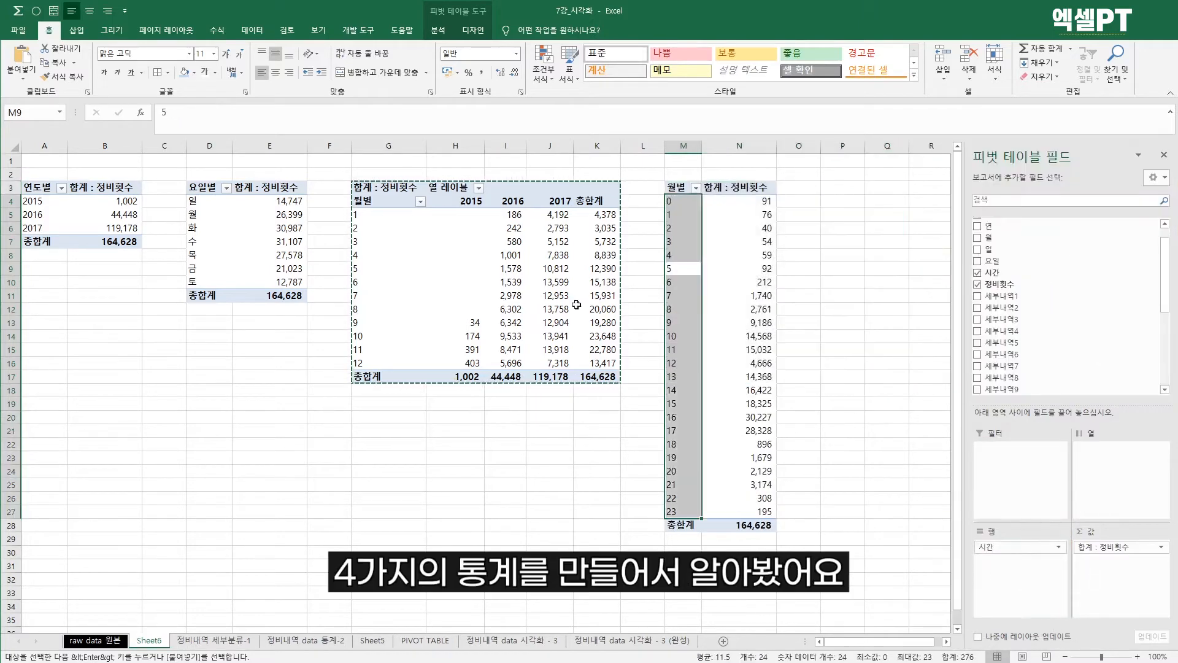
Step: Examine the 정비횟수 values in the yearly, weekday and monthly pivot tables
{"action": "left_click", "coordinate": [245, 228]}
{"action": "left_click", "coordinate": [87, 227]}
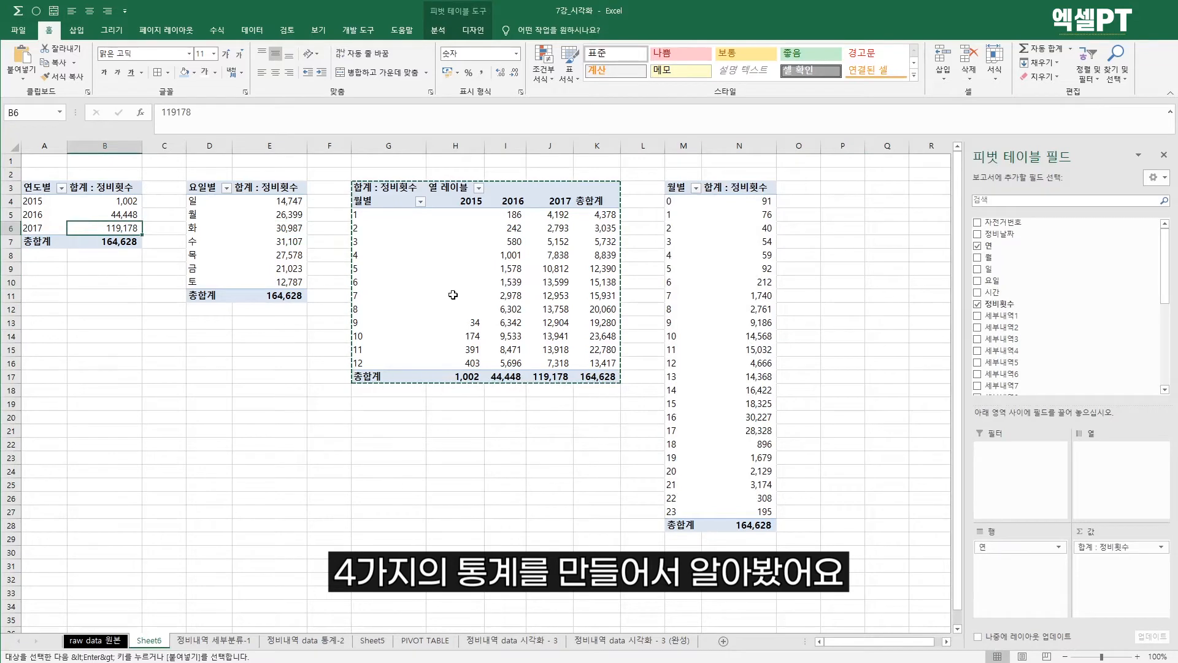
{"action": "left_click", "coordinate": [294, 407]}
{"action": "left_click", "coordinate": [270, 336]}
{"action": "left_click", "coordinate": [460, 226]}
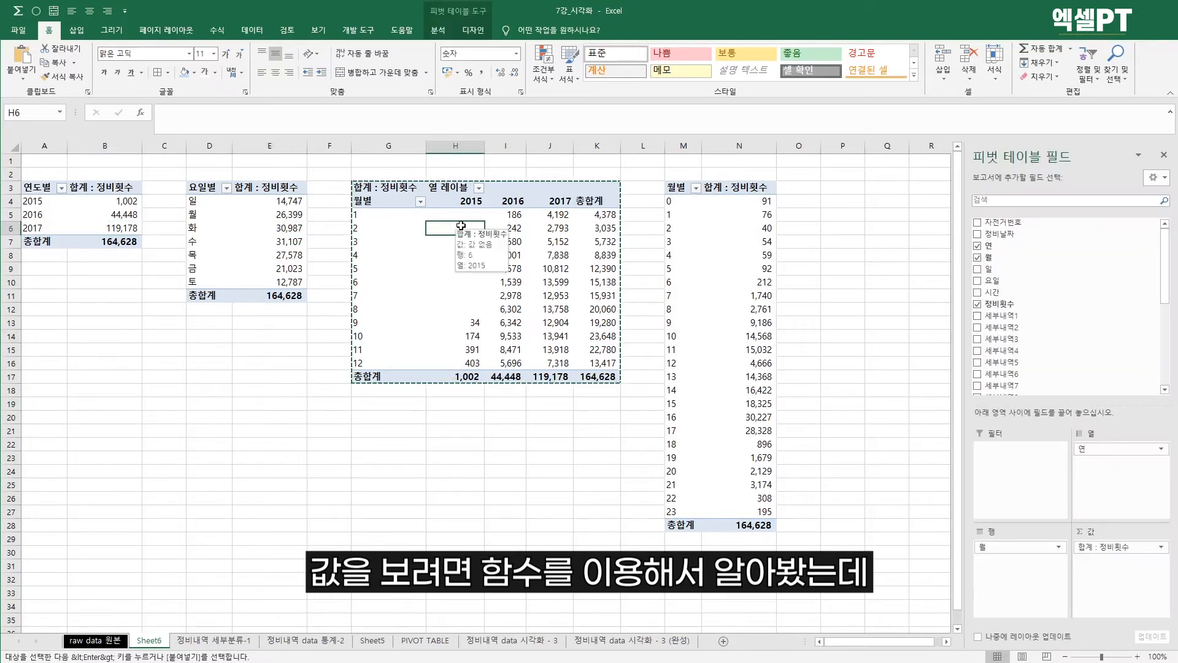
{"action": "left_click", "coordinate": [511, 218]}
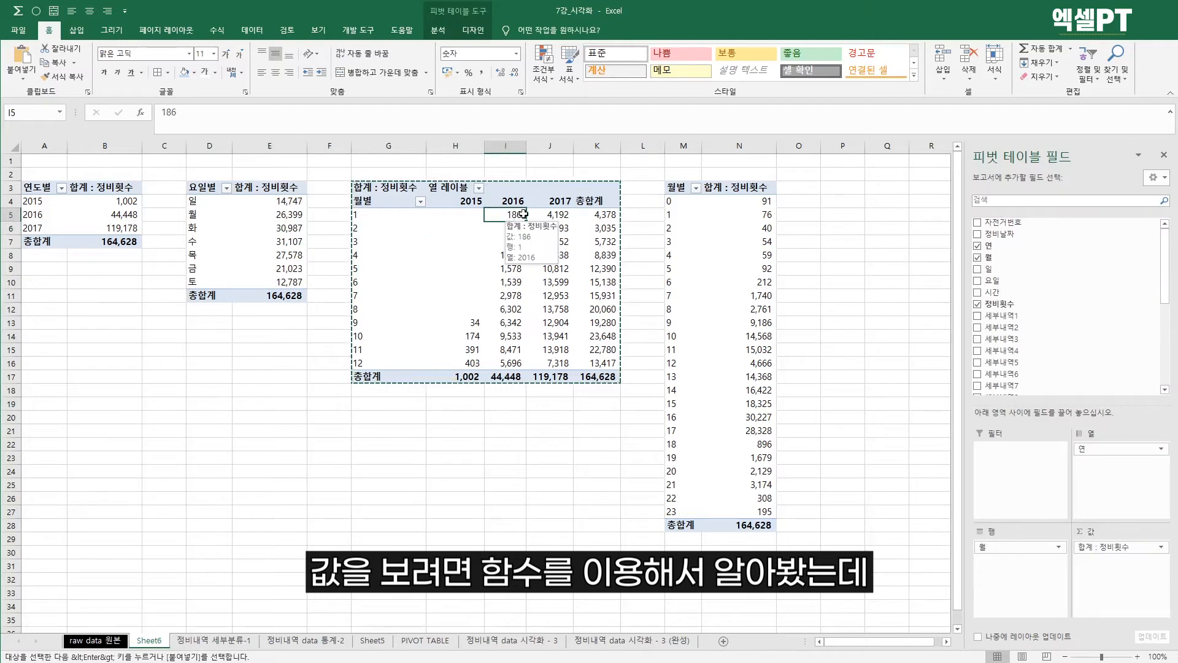
{"action": "left_click", "coordinate": [546, 256]}
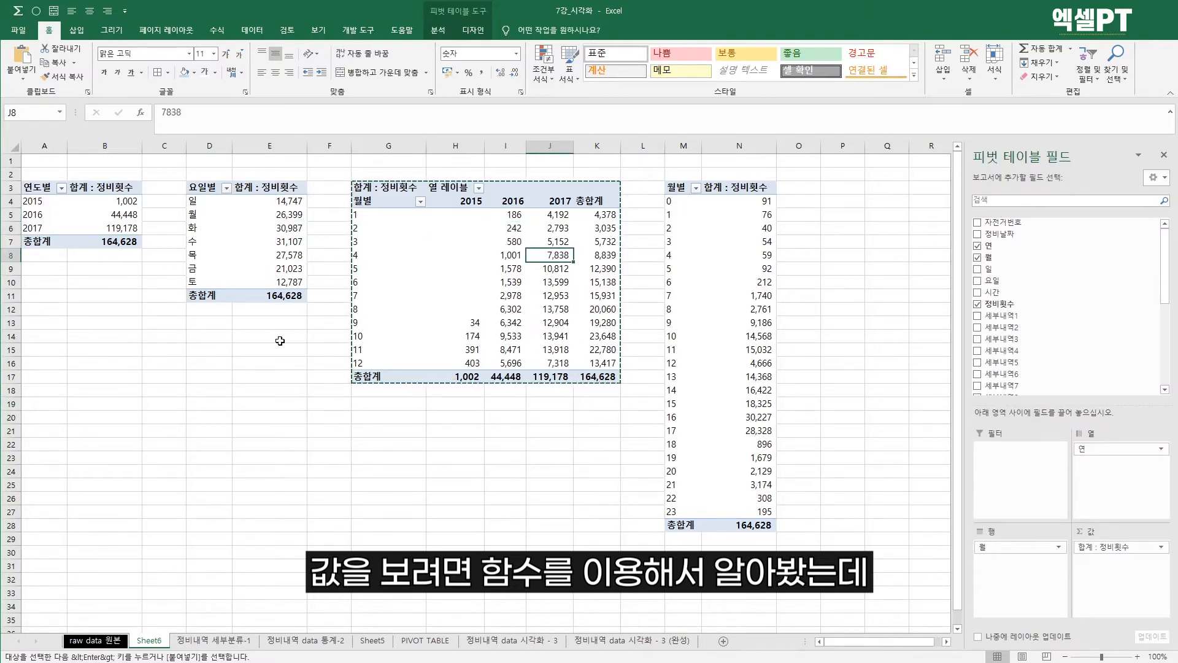
{"action": "left_click", "coordinate": [283, 359]}
Step: Remove 연 from the columns of the monthly pivot table and add it back
{"action": "left_click", "coordinate": [461, 259]}
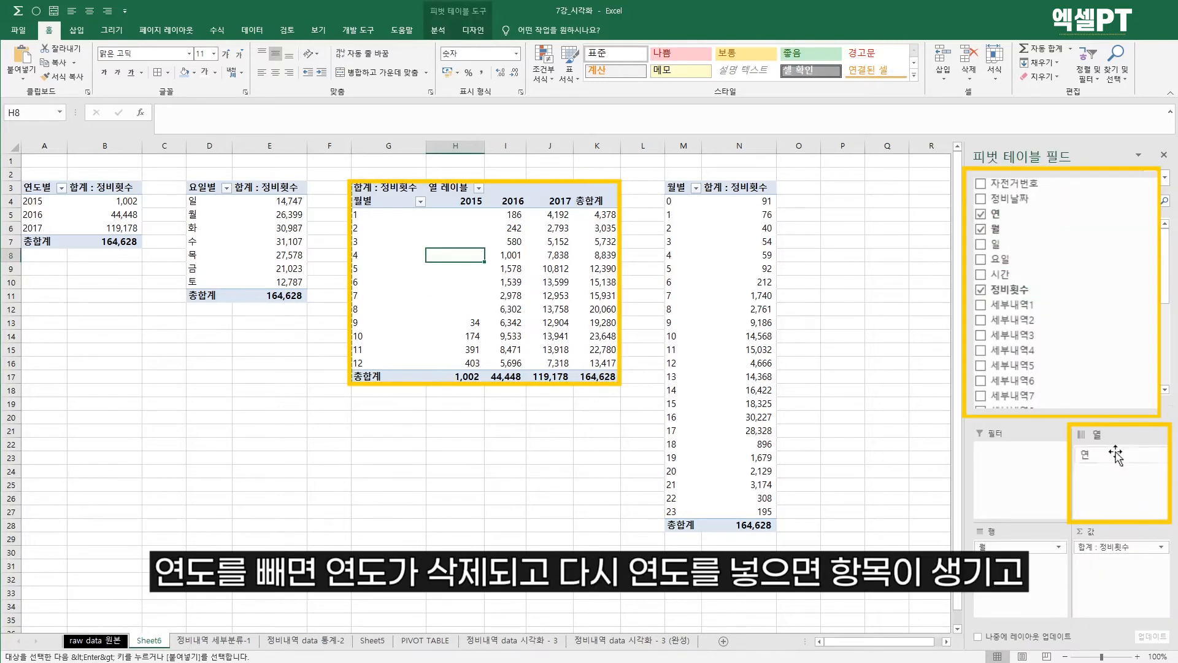
{"action": "left_click_drag", "start_coordinate": [1116, 456], "coordinate": [1145, 324]}
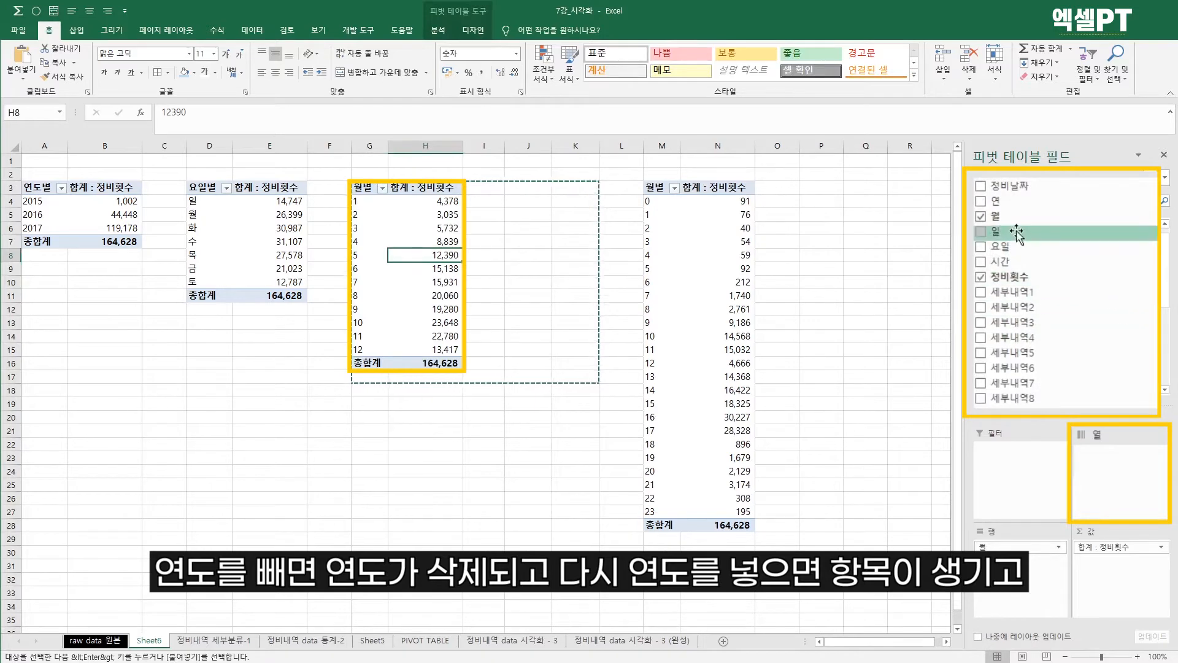
{"action": "left_click_drag", "start_coordinate": [1016, 203], "coordinate": [1090, 457]}
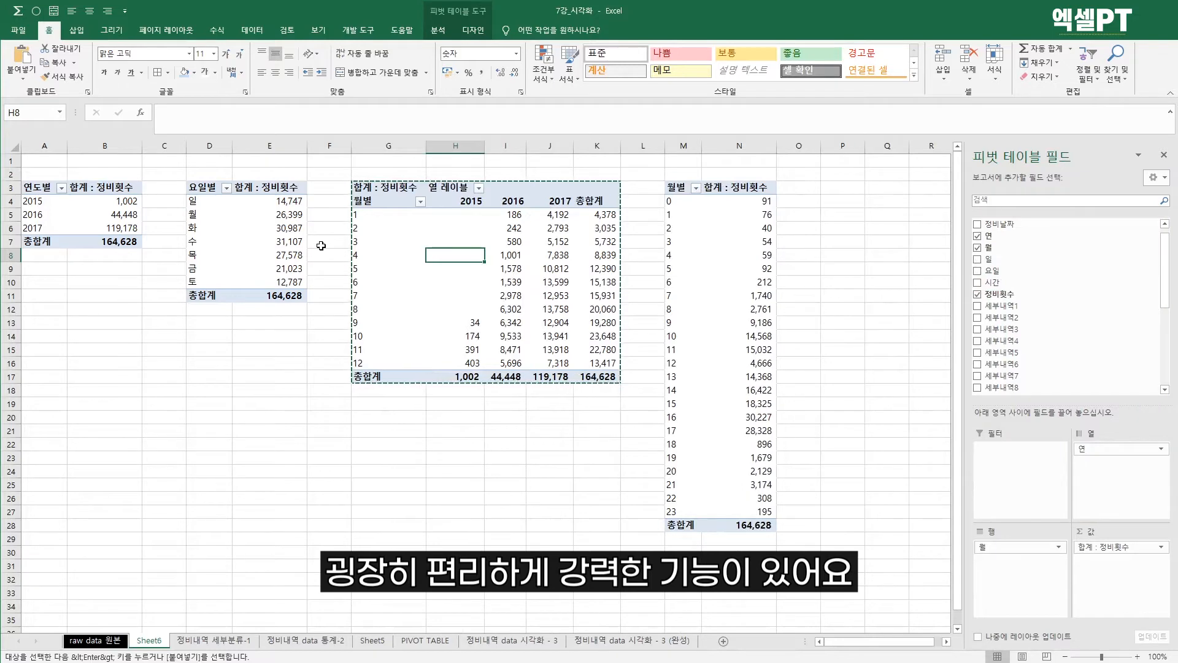
{"action": "left_click", "coordinate": [289, 381]}
{"action": "left_click", "coordinate": [73, 196]}
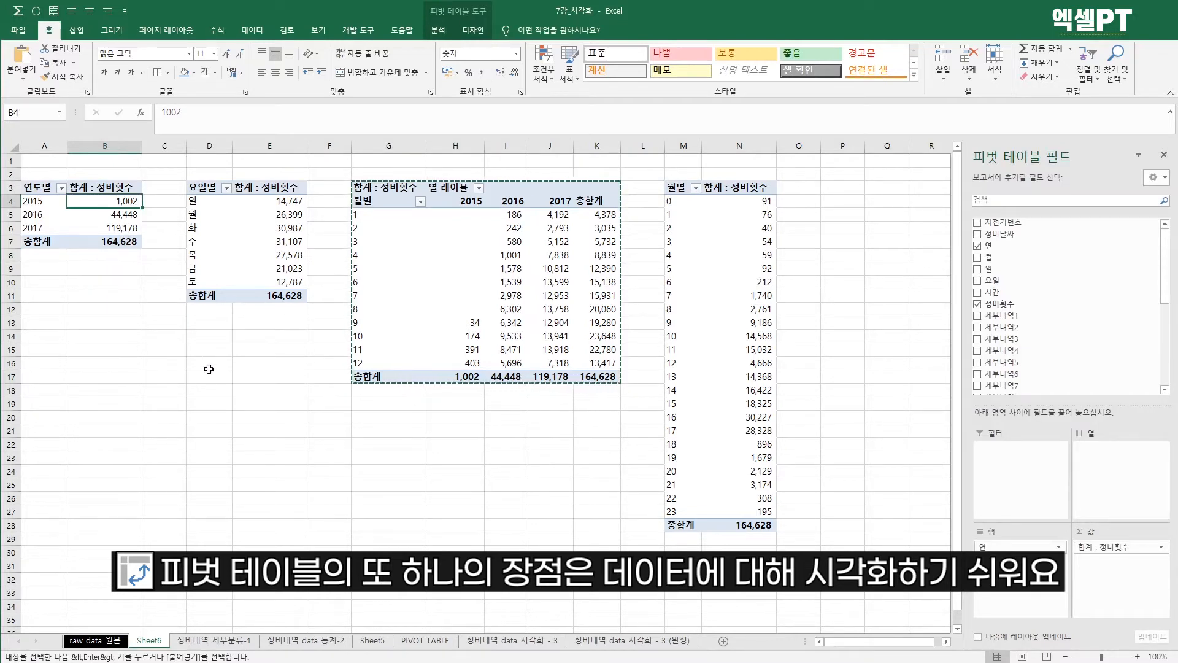
{"action": "left_click", "coordinate": [190, 377]}
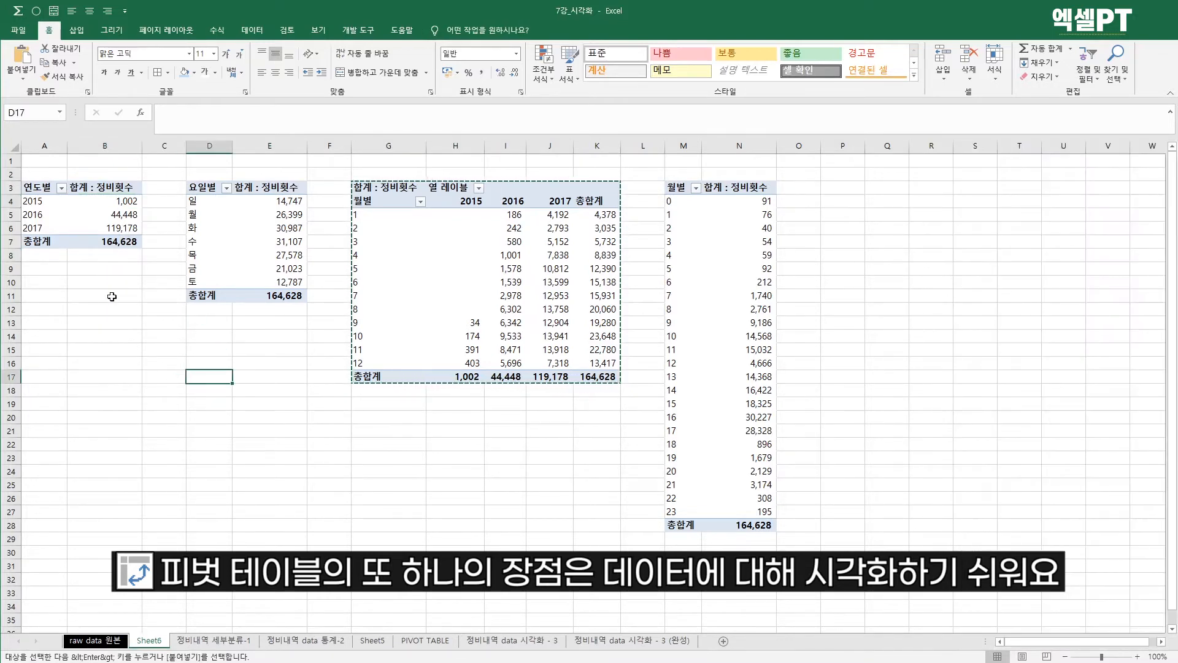
{"action": "left_click", "coordinate": [75, 208]}
{"action": "left_click", "coordinate": [454, 268]}
{"action": "left_click", "coordinate": [706, 324]}
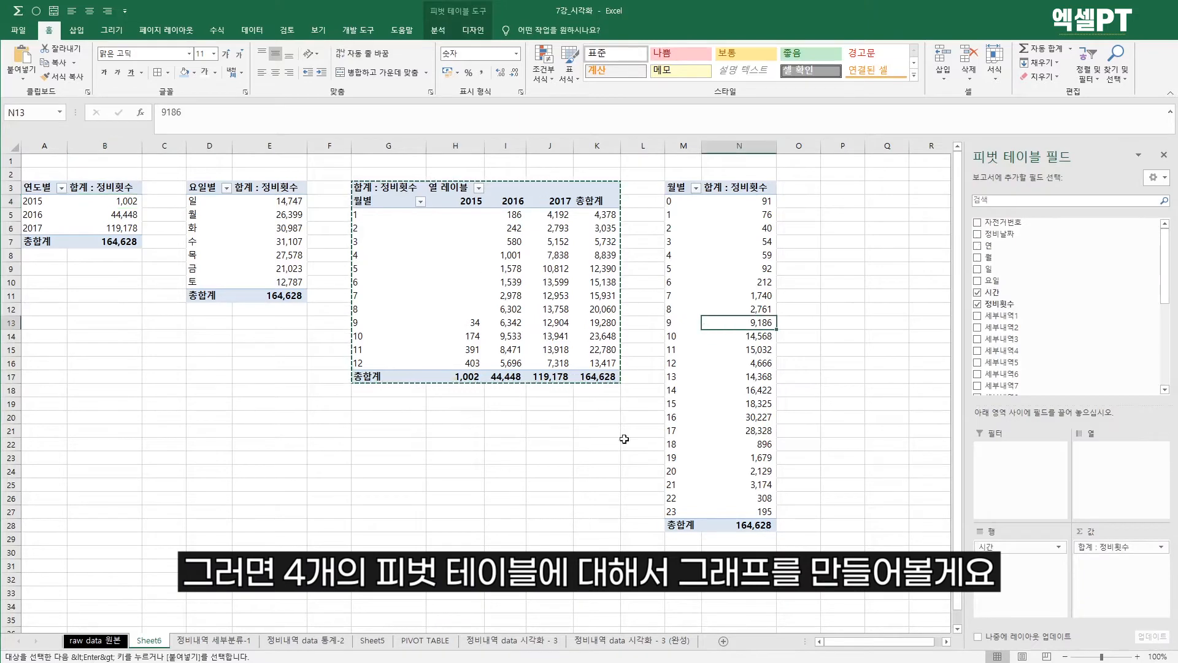
{"action": "left_click", "coordinate": [43, 202]}
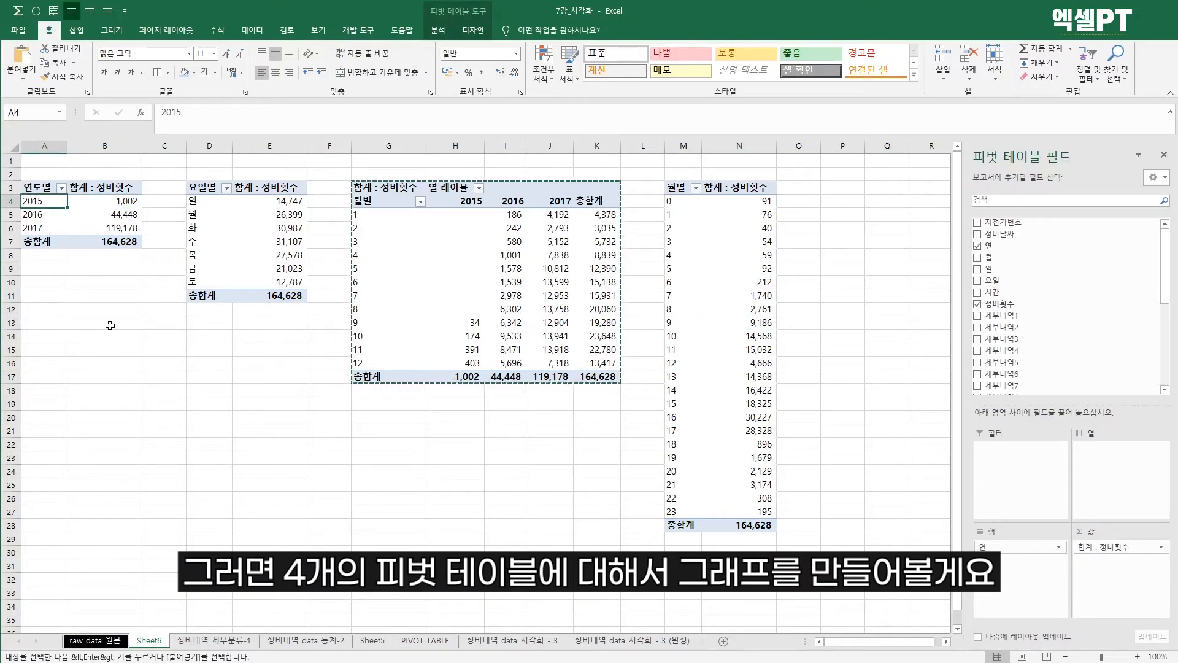
Step: Rename the row header of the hourly pivot table at M3 to 시간대별
{"action": "left_click", "coordinate": [682, 187]}
{"action": "type", "text": "시가대"}
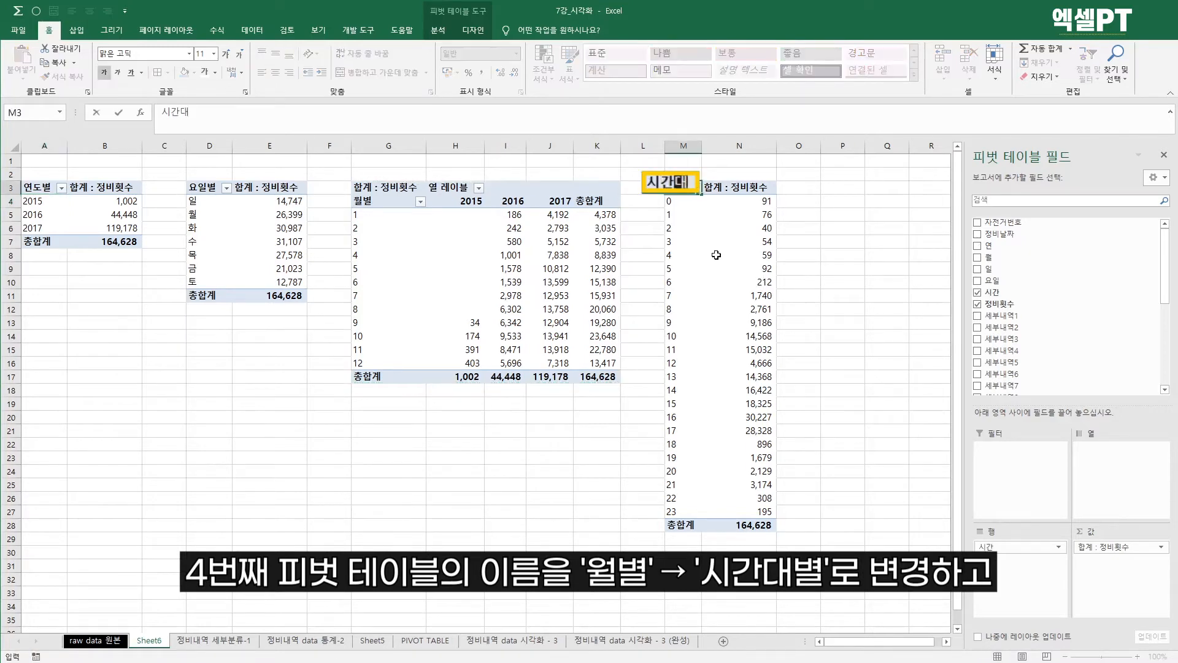
{"action": "type", "text": "별"}
{"action": "key", "text": "Return"}
Step: Insert a pie (원형) pivot chart for the yearly pivot table and place it below that table, starting around B11
{"action": "left_click", "coordinate": [105, 214]}
{"action": "left_click", "coordinate": [445, 31]}
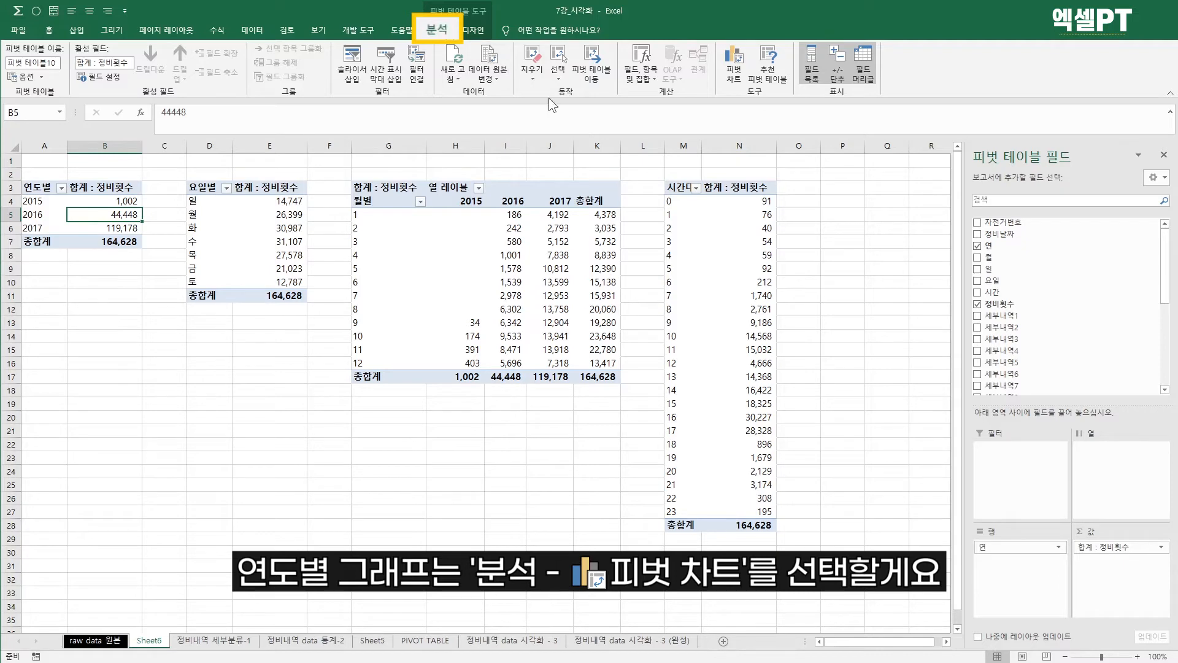
{"action": "left_click", "coordinate": [749, 92]}
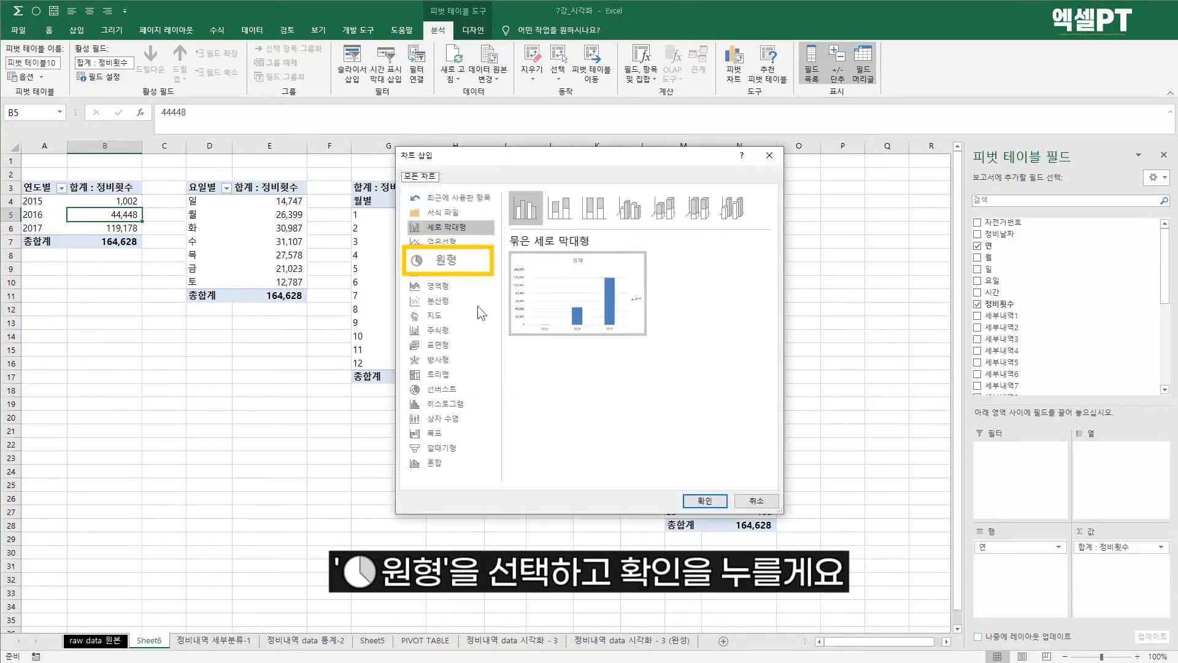
{"action": "left_click", "coordinate": [441, 264]}
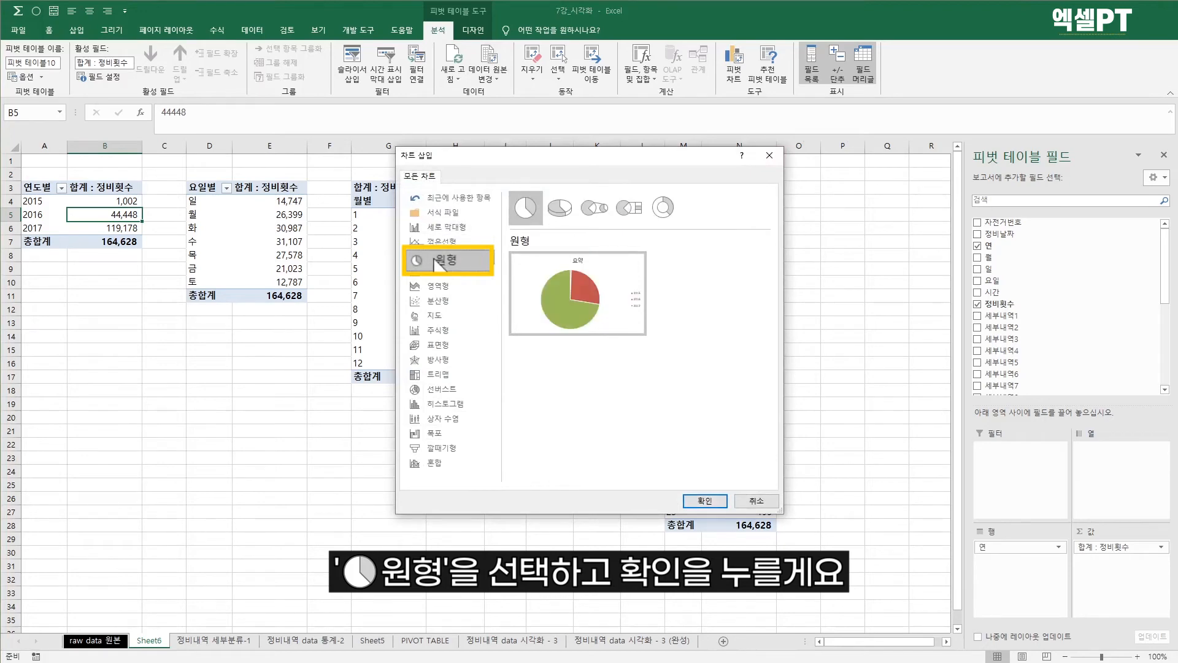
{"action": "left_click", "coordinate": [705, 500]}
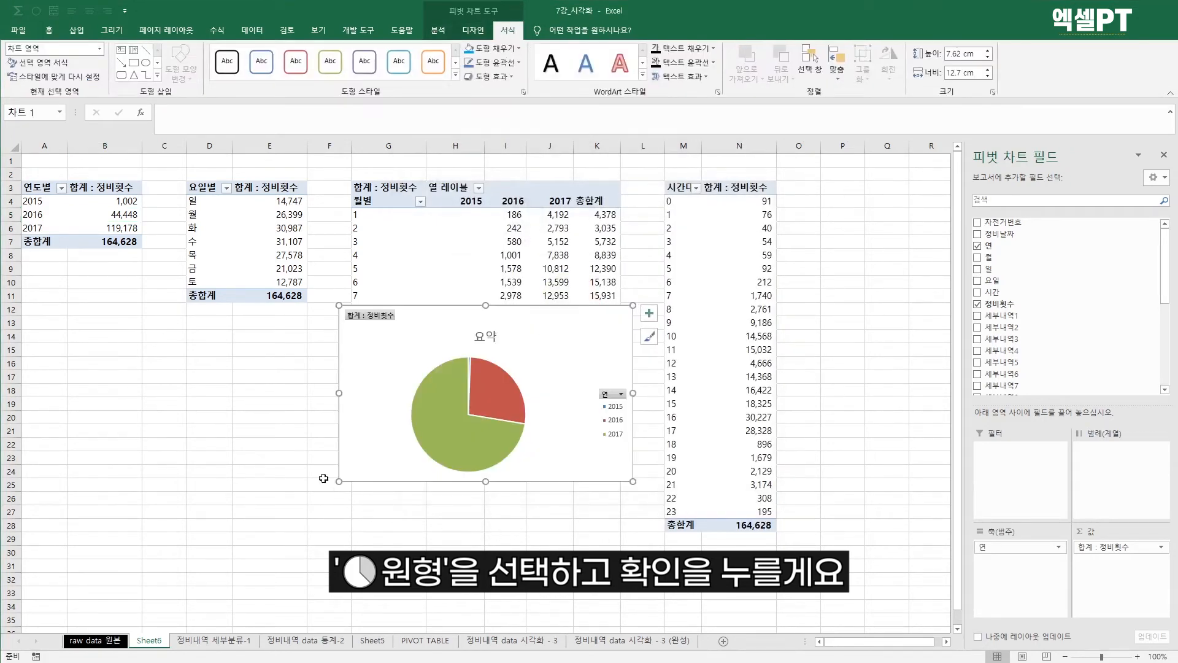
{"action": "mouse_move", "coordinate": [571, 320]}
{"action": "left_mouse_down"}
{"action": "mouse_move", "coordinate": [555, 330]}
{"action": "mouse_move", "coordinate": [263, 298]}
{"action": "mouse_move", "coordinate": [316, 299]}
{"action": "left_mouse_up"}
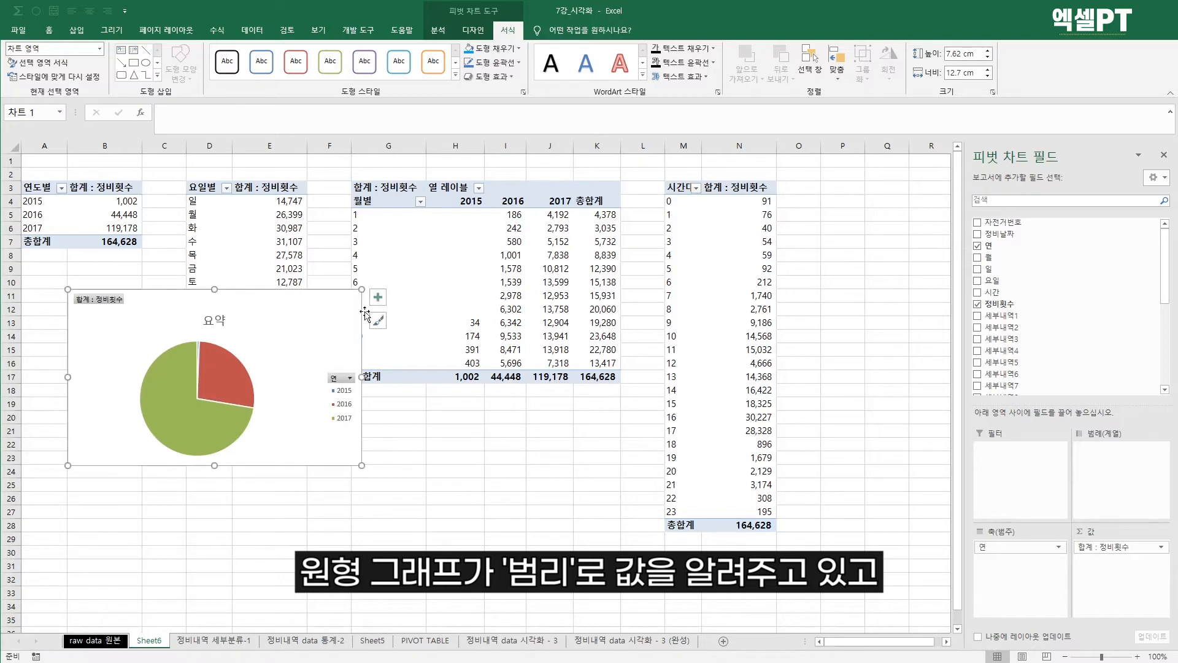
Step: Add data labels (데이터 레이블) to the slices of the yearly pie chart
{"action": "left_click", "coordinate": [216, 410]}
{"action": "left_click", "coordinate": [200, 420]}
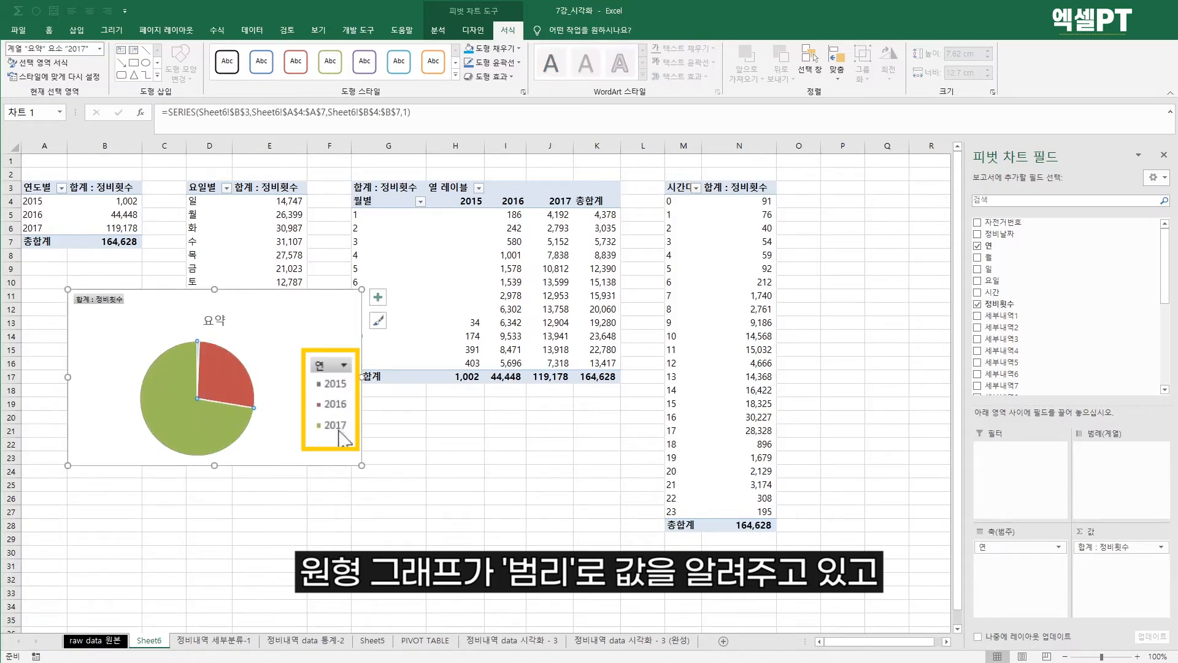
{"action": "key", "text": "Escape"}
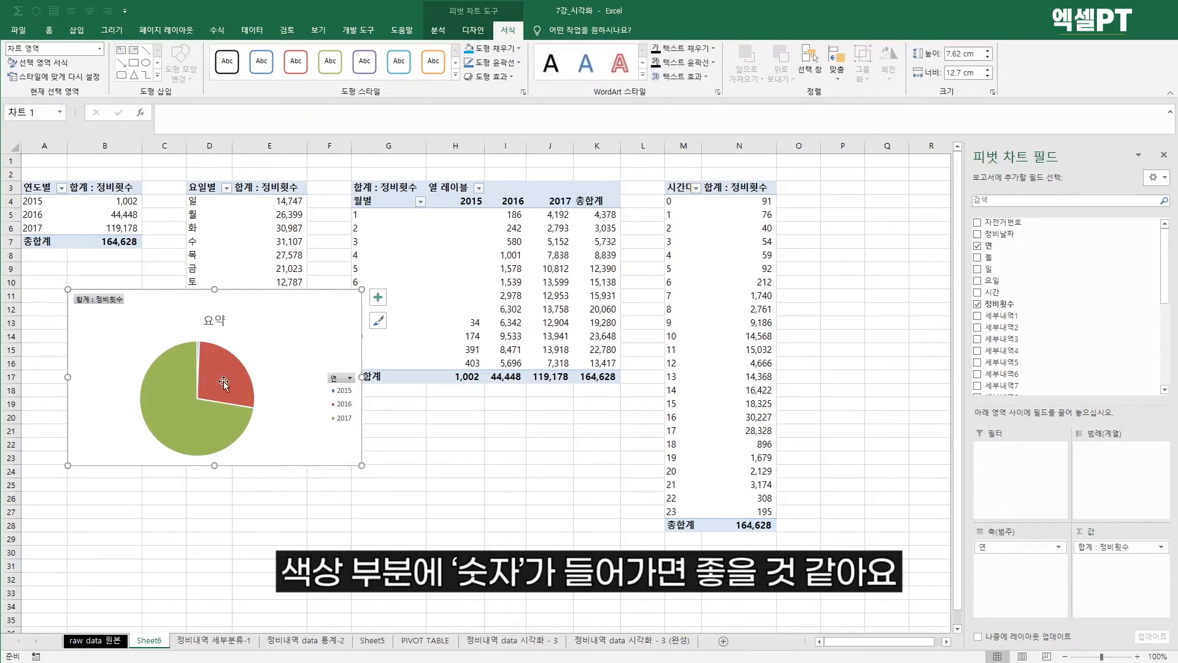
{"action": "mouse_move", "coordinate": [224, 381]}
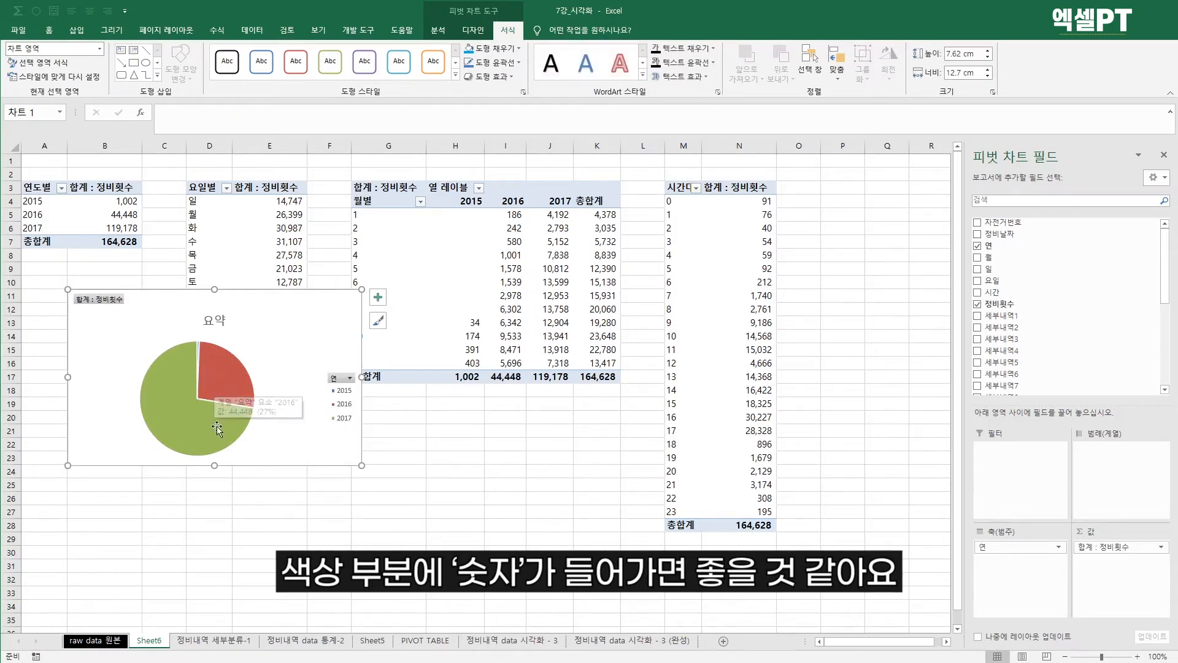
{"action": "left_click", "coordinate": [378, 297]}
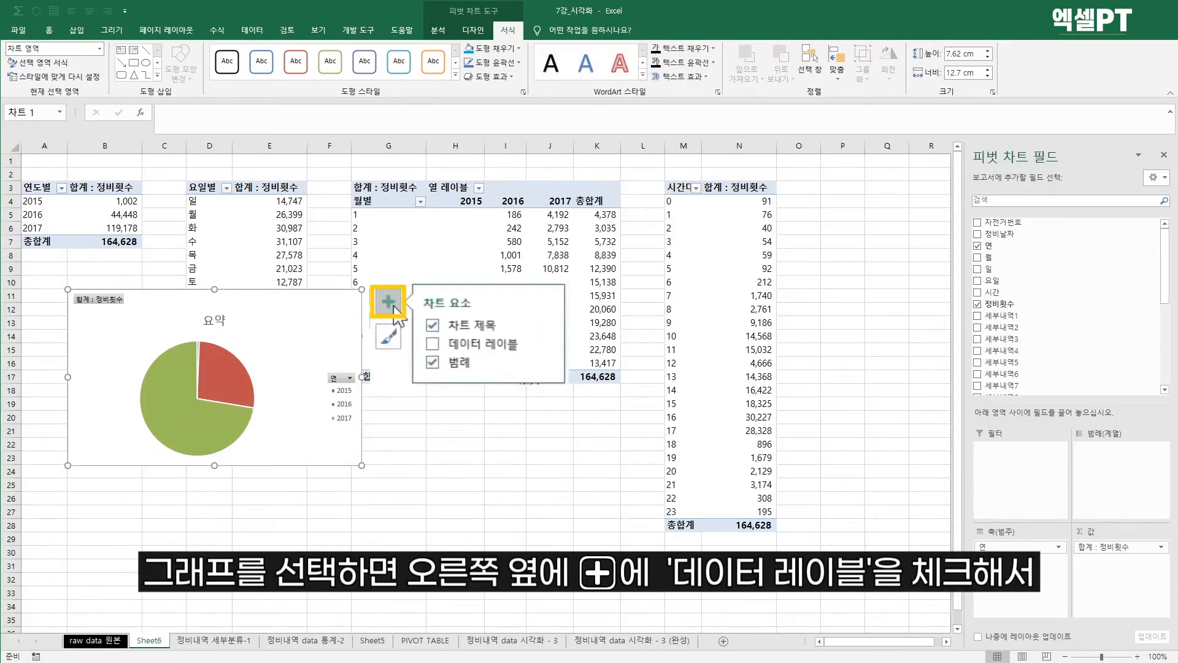
{"action": "left_click", "coordinate": [433, 343]}
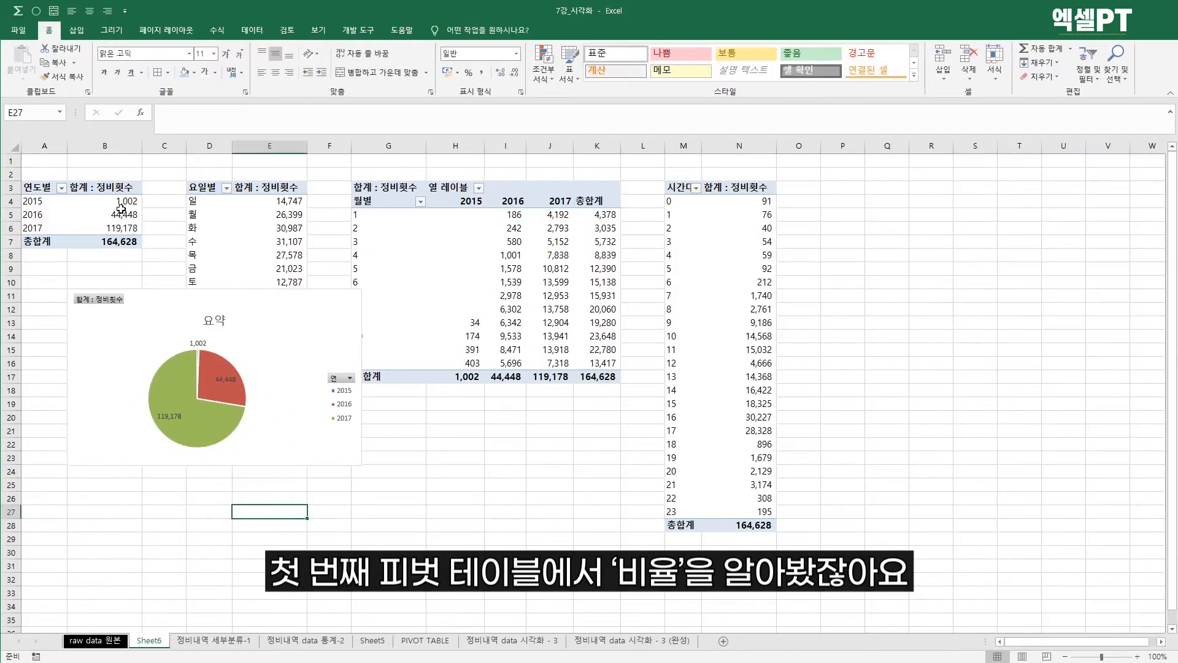
Step: Insert an empty column C beside the yearly pivot table and add 정비횟수 a second time to that table's values
{"action": "left_click", "coordinate": [121, 209]}
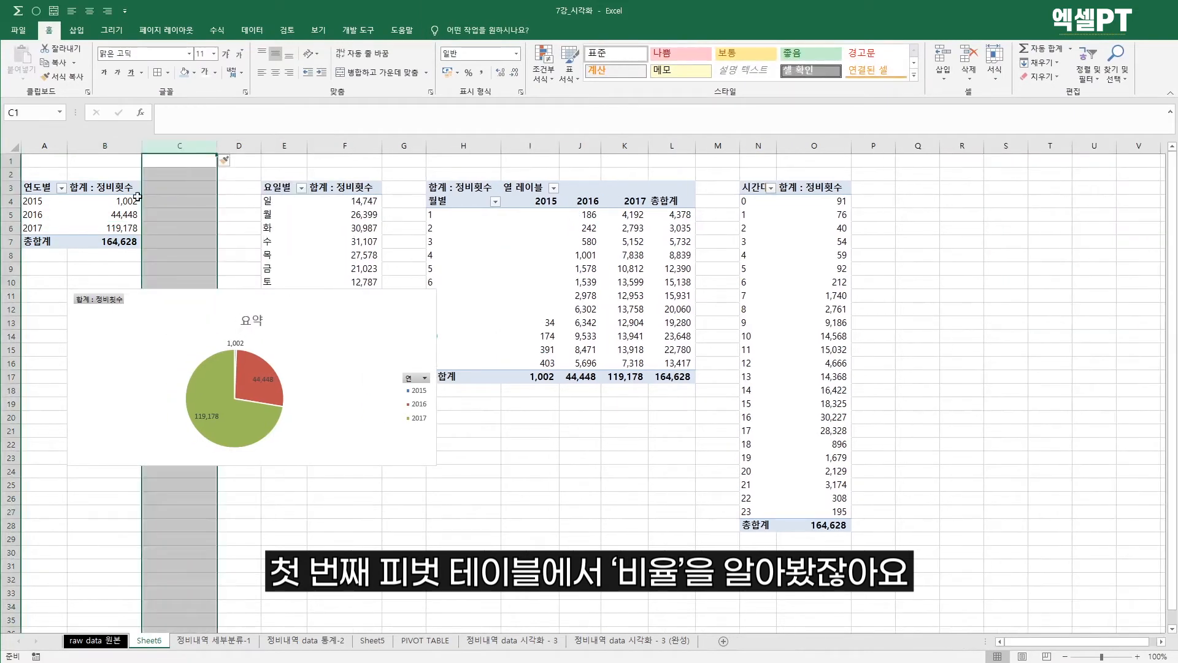
{"action": "left_click", "coordinate": [136, 199]}
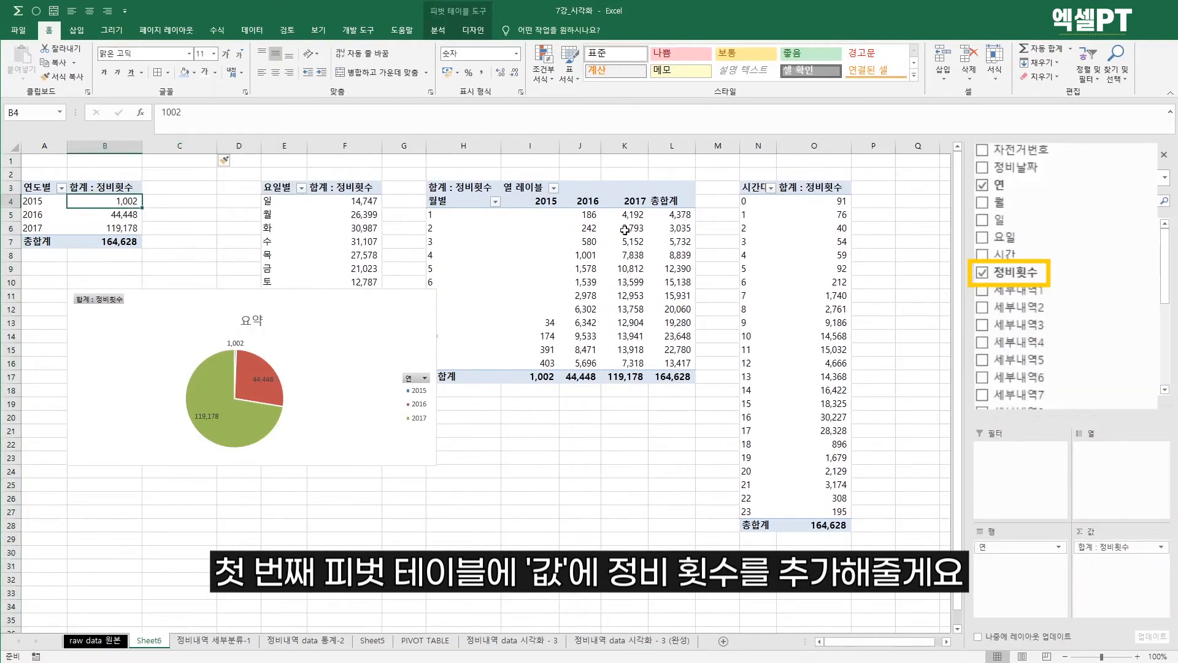
{"action": "left_click_drag", "start_coordinate": [1038, 275], "coordinate": [1113, 566]}
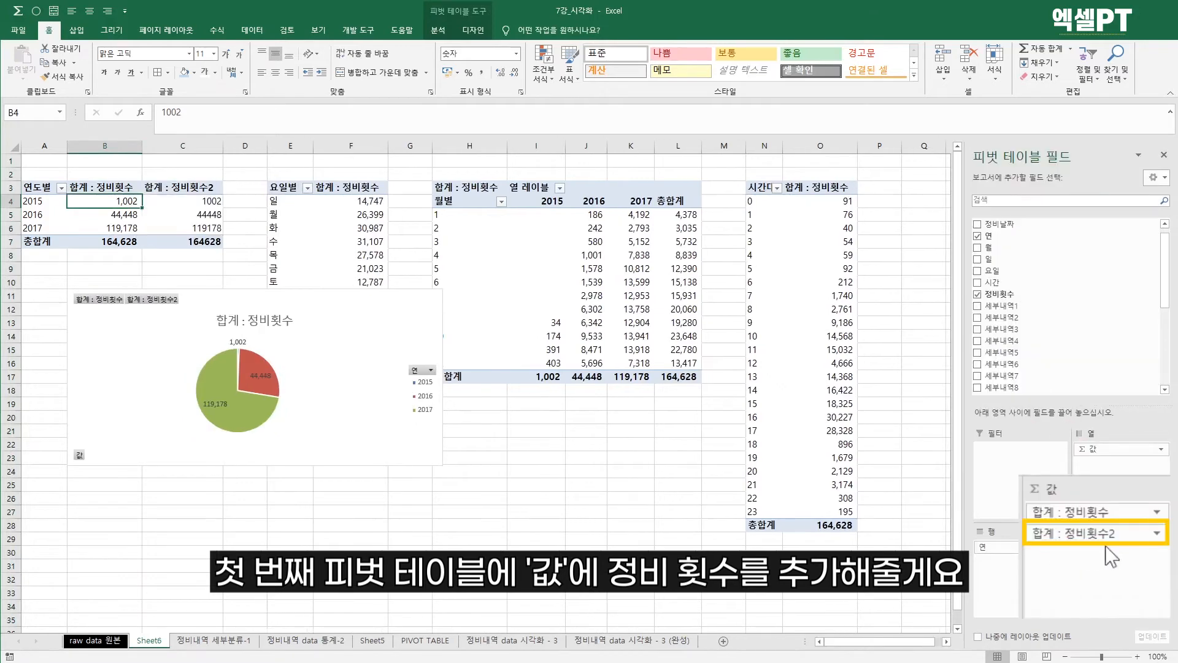
Step: Show the yearly table's second value field, 합계 : 정비횟수2, as 총합계 비율 and select its percentages
{"action": "left_click", "coordinate": [1157, 534]}
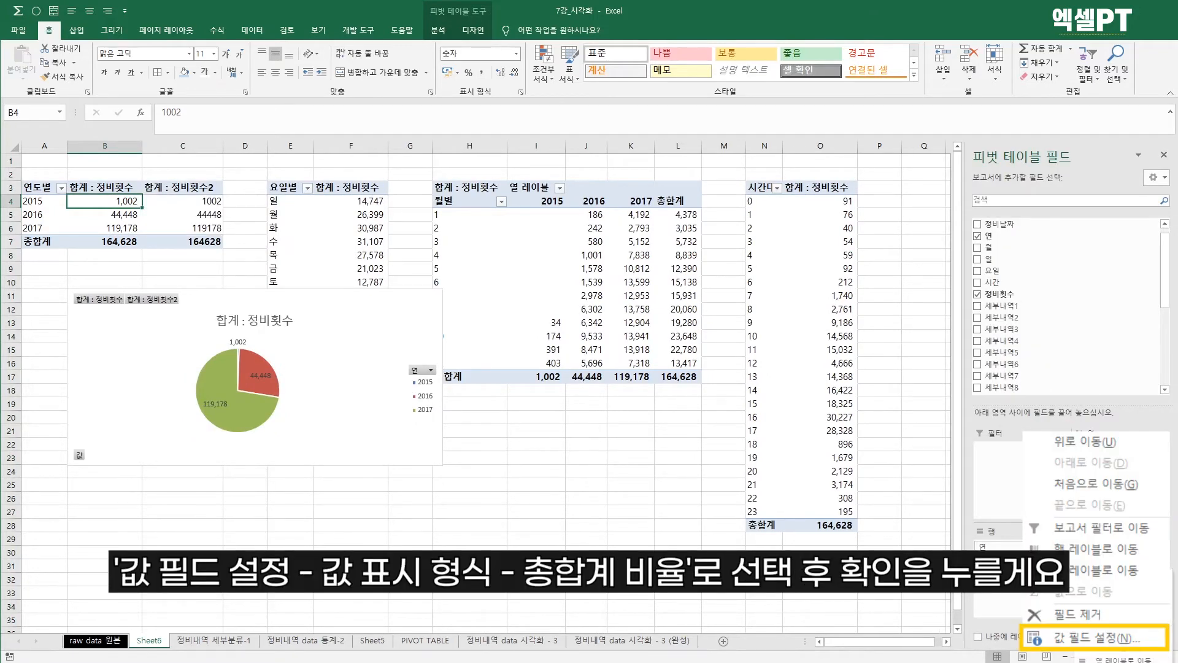
{"action": "left_click", "coordinate": [1097, 638]}
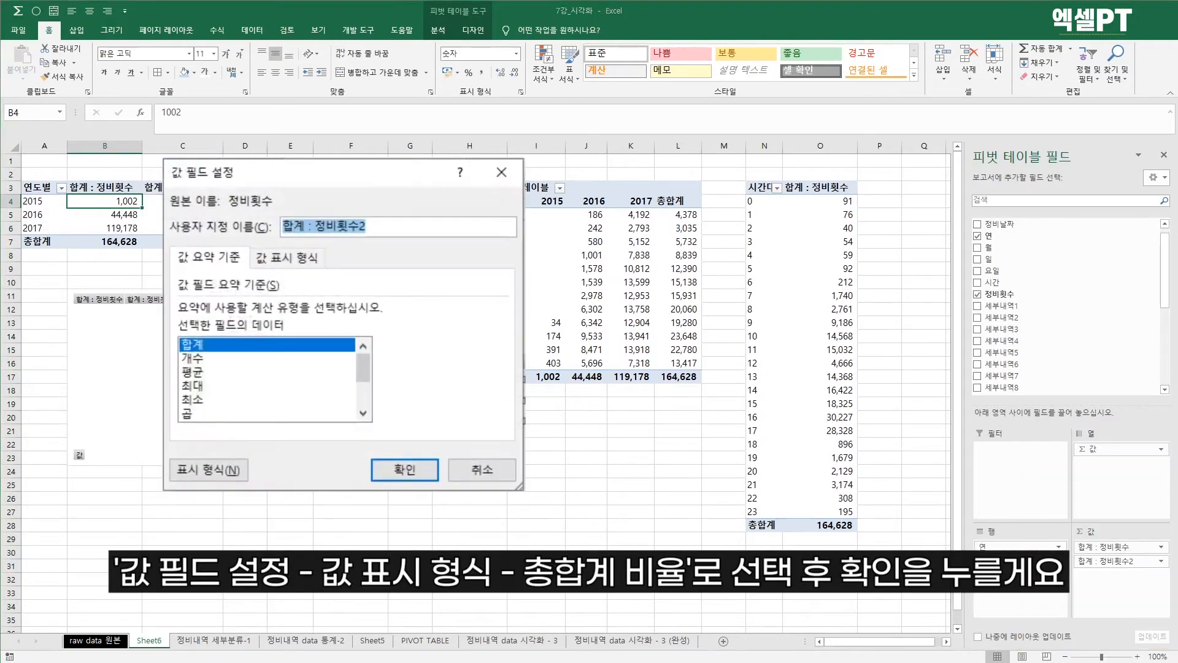
{"action": "left_click", "coordinate": [287, 258]}
{"action": "left_click", "coordinate": [285, 315]}
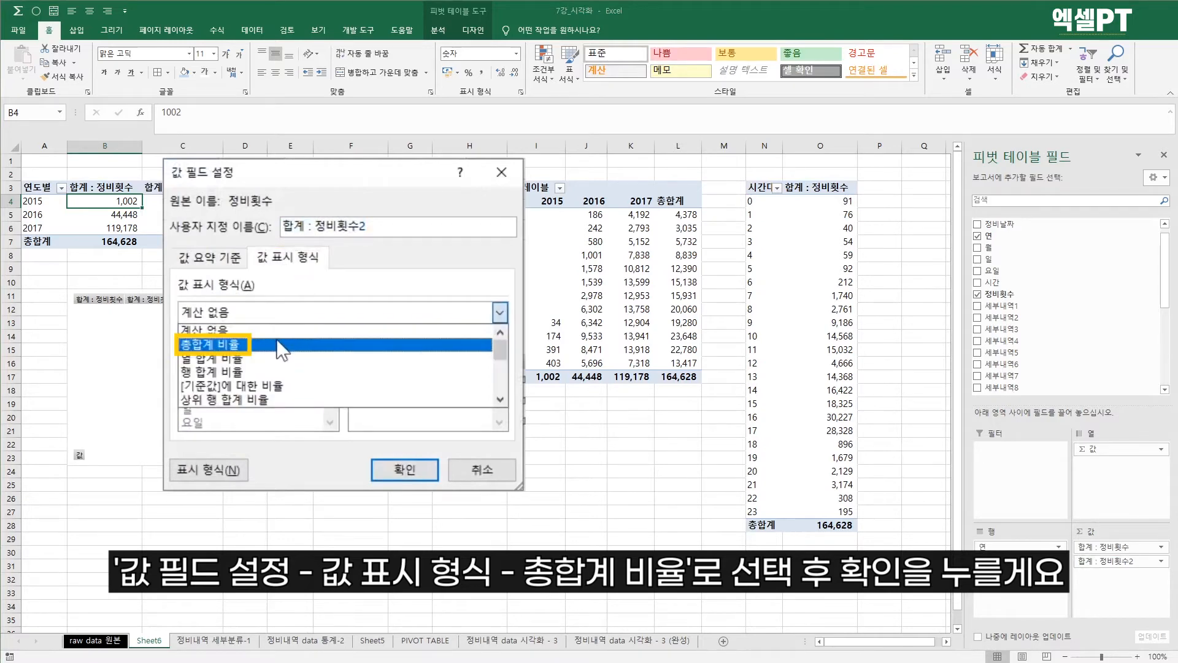
{"action": "left_click", "coordinate": [277, 341]}
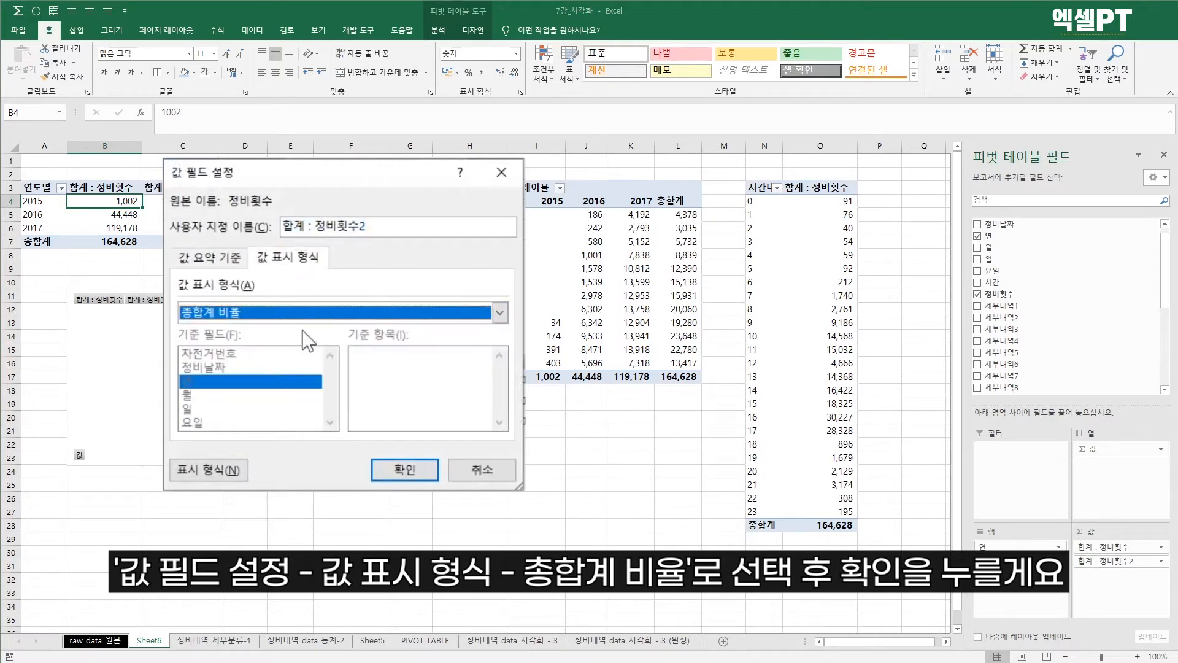
{"action": "left_click", "coordinate": [398, 471]}
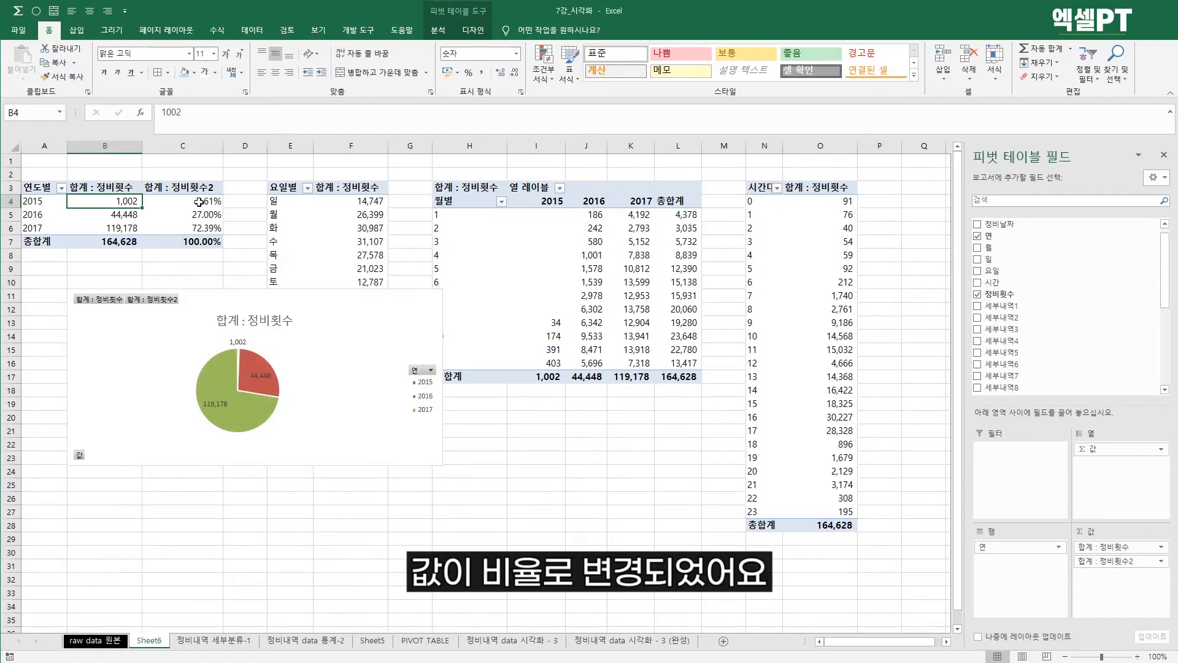
{"action": "left_click_drag", "start_coordinate": [197, 200], "coordinate": [199, 242]}
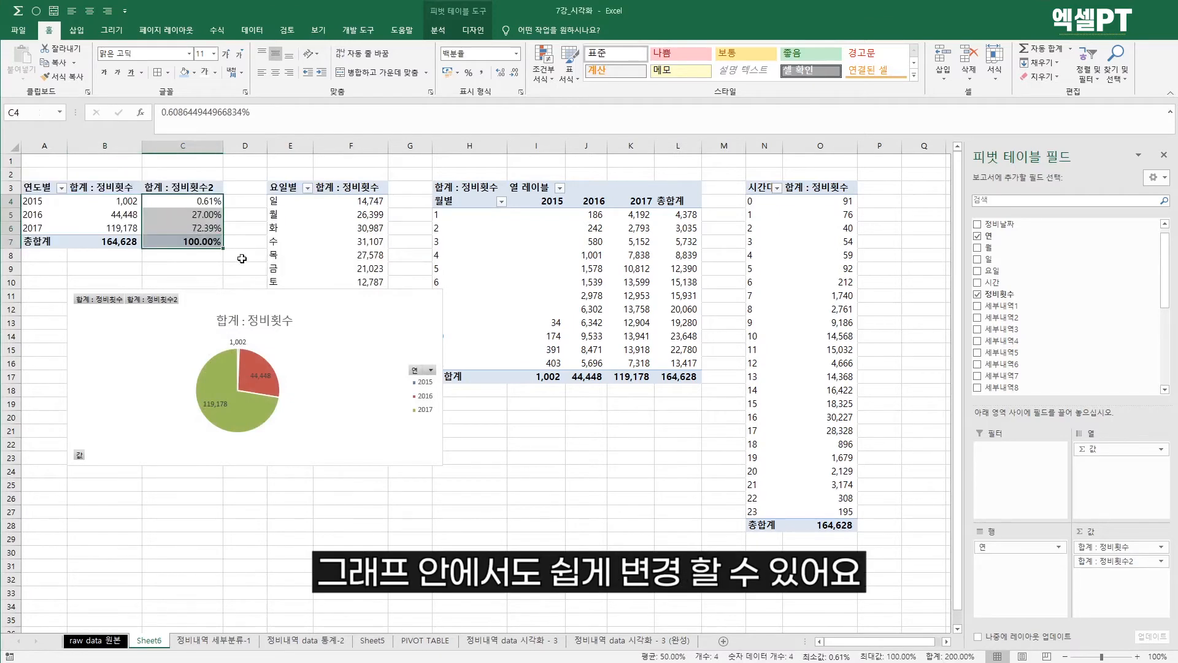
Step: Format the yearly pie chart's data labels to include the percentage (백분율) alongside the value
{"action": "left_click", "coordinate": [304, 373]}
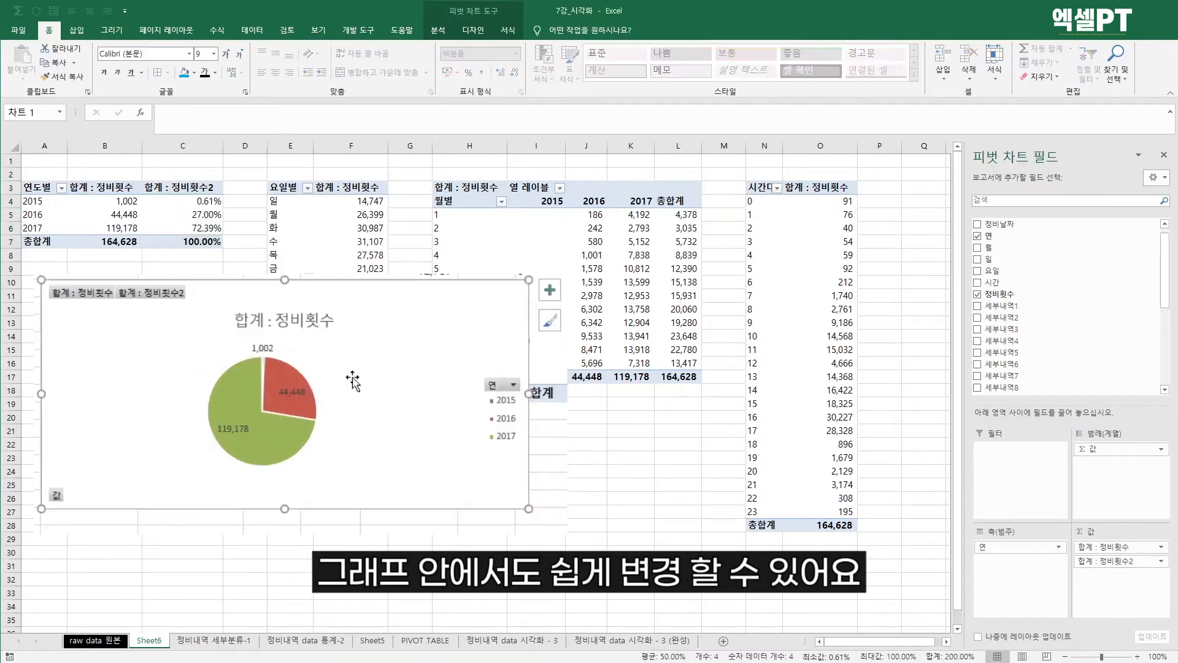
{"action": "left_click", "coordinate": [262, 350]}
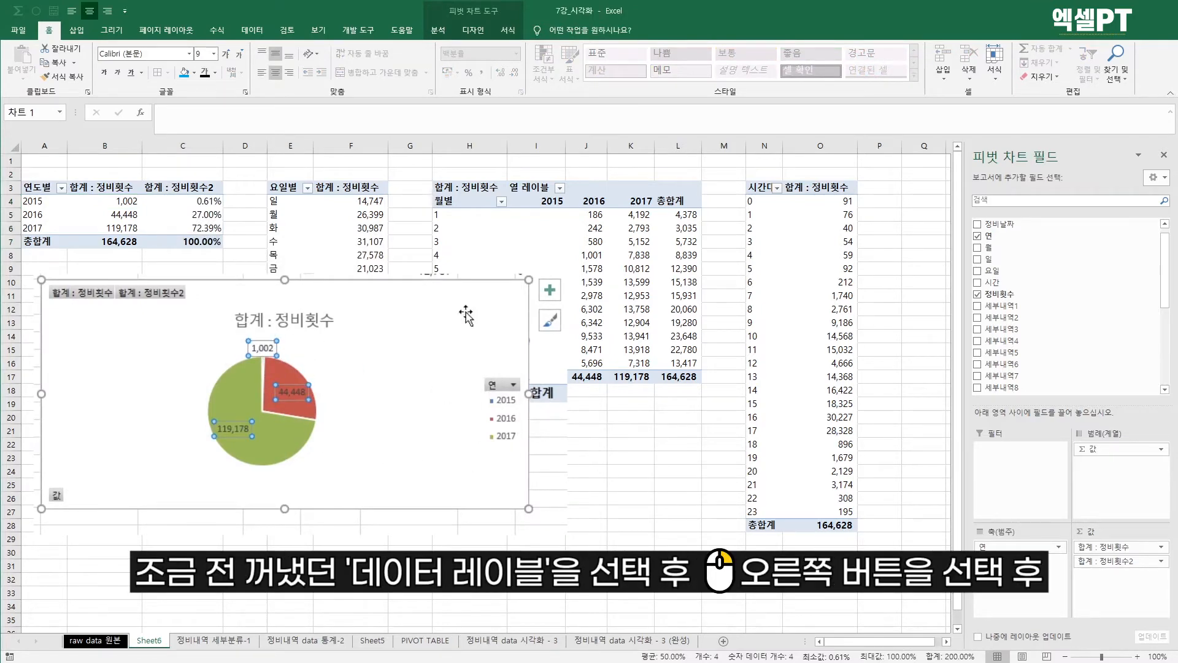
{"action": "right_click", "coordinate": [274, 349]}
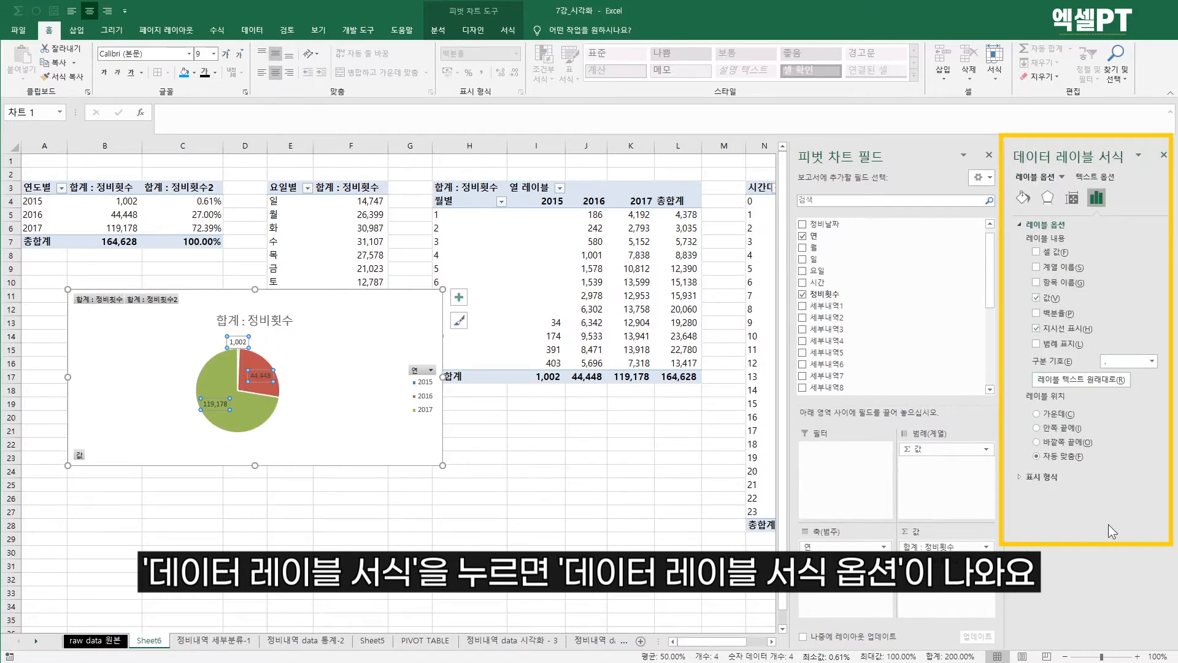
{"action": "left_click", "coordinate": [1036, 314]}
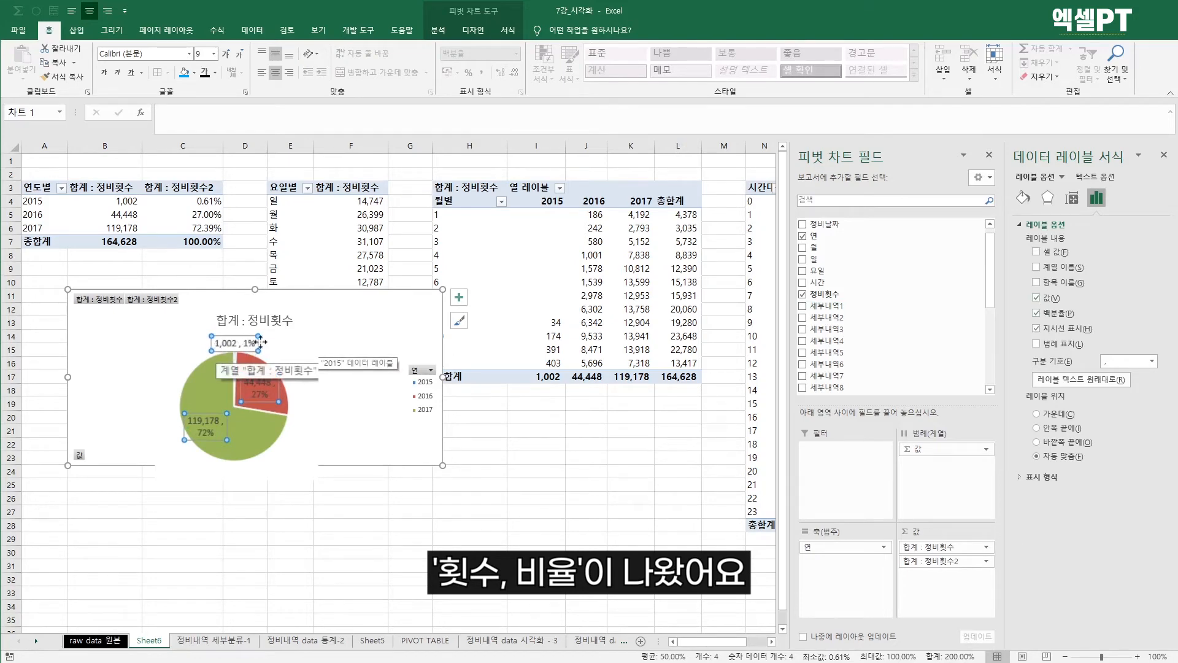
Step: Set the number format of the pie chart's data labels to 백분율 with 2 decimal places
{"action": "left_click", "coordinate": [1020, 477]}
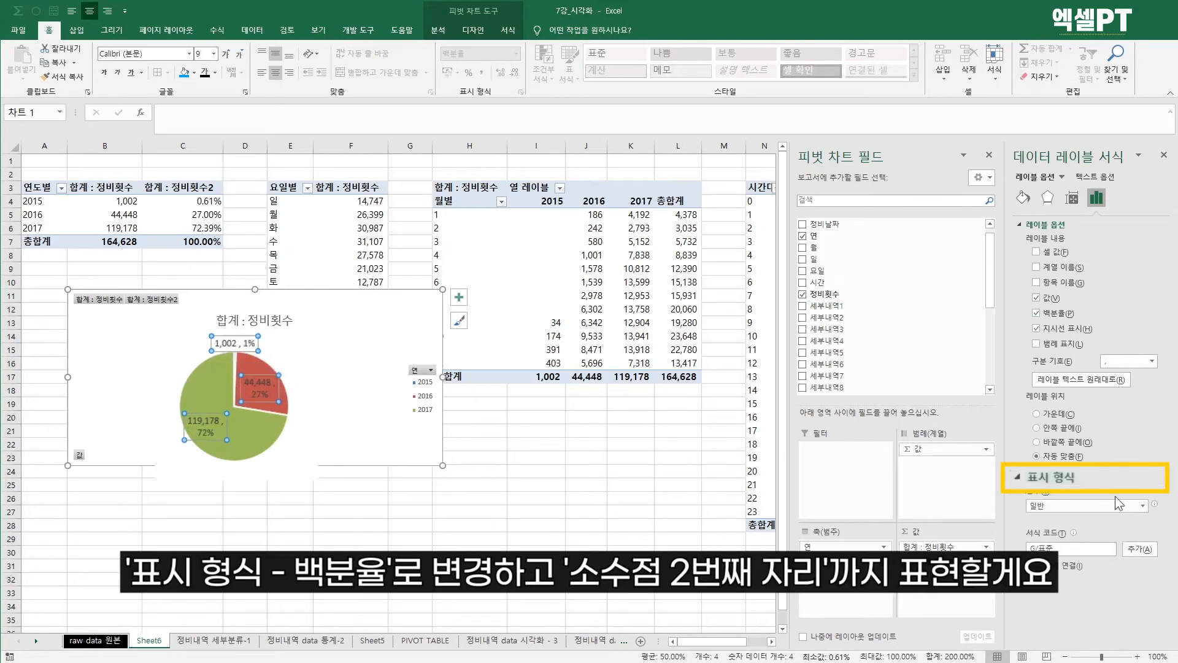
{"action": "left_click", "coordinate": [1143, 506]}
{"action": "left_click", "coordinate": [1092, 597]}
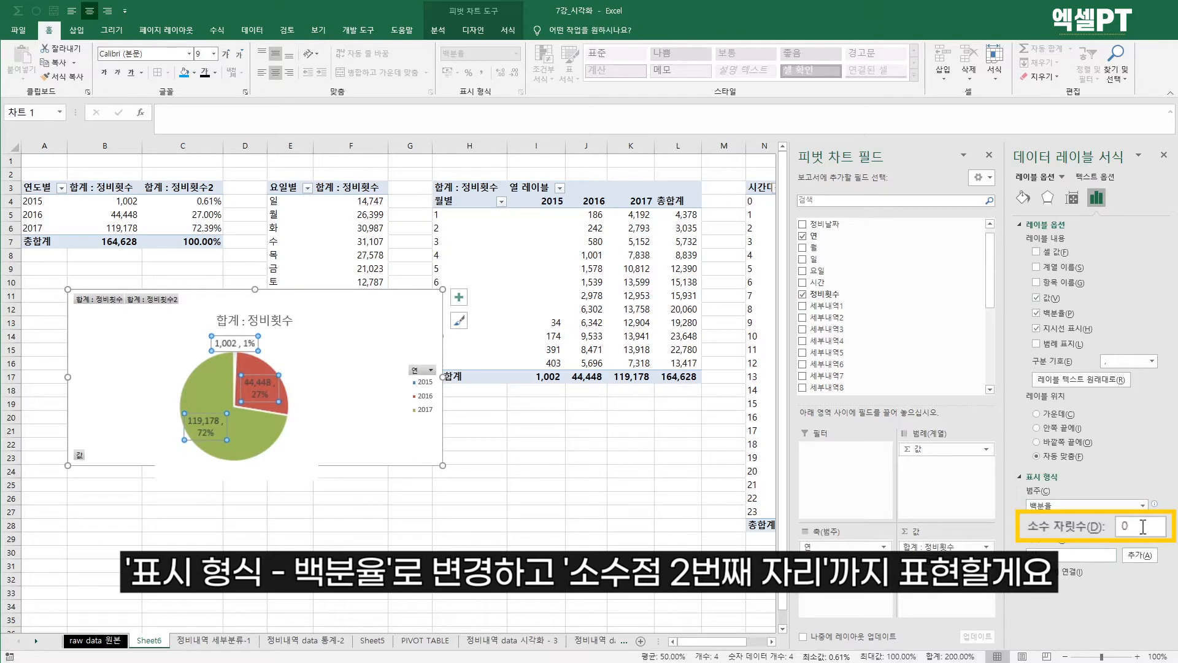
{"action": "left_click_drag", "start_coordinate": [1143, 526], "coordinate": [1040, 526]}
{"action": "type", "text": "2"}
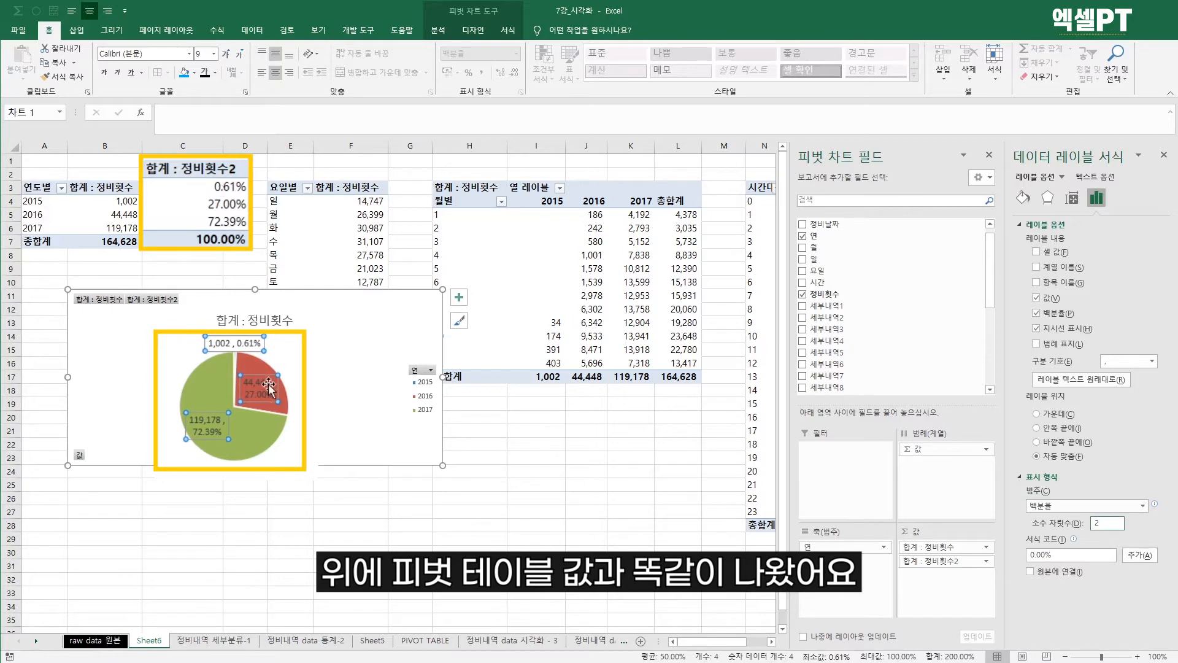
Step: Remove 합계 : 정비횟수2 from the values of the yearly pivot table
{"action": "left_click", "coordinate": [206, 215]}
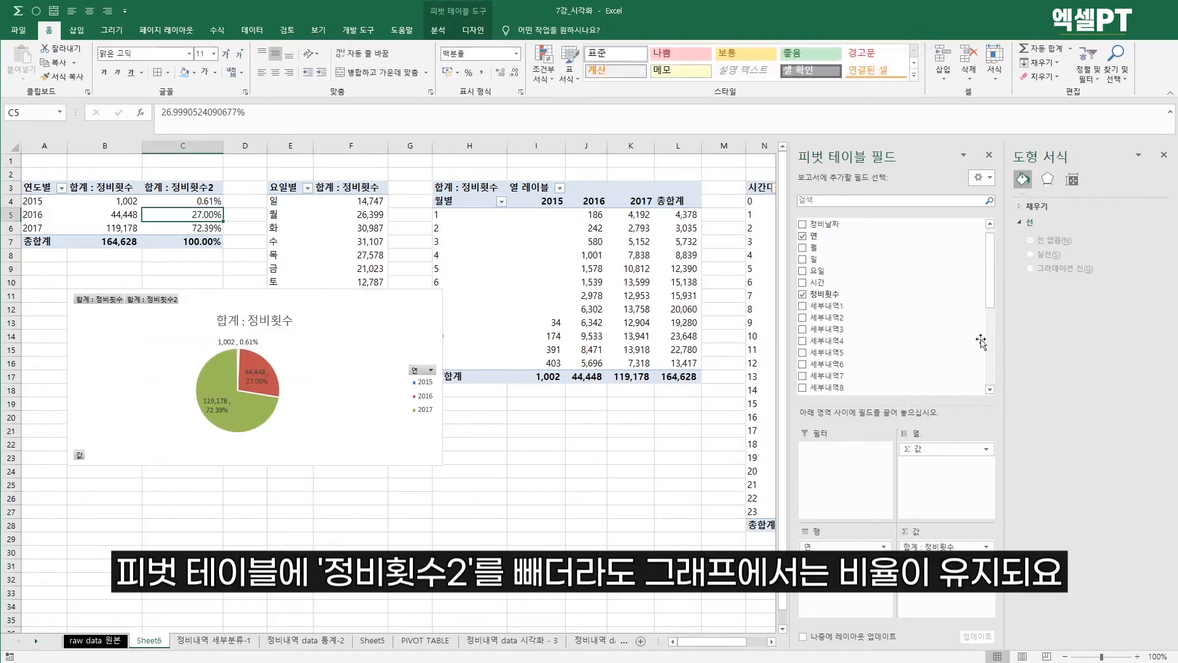
{"action": "left_click", "coordinate": [197, 202]}
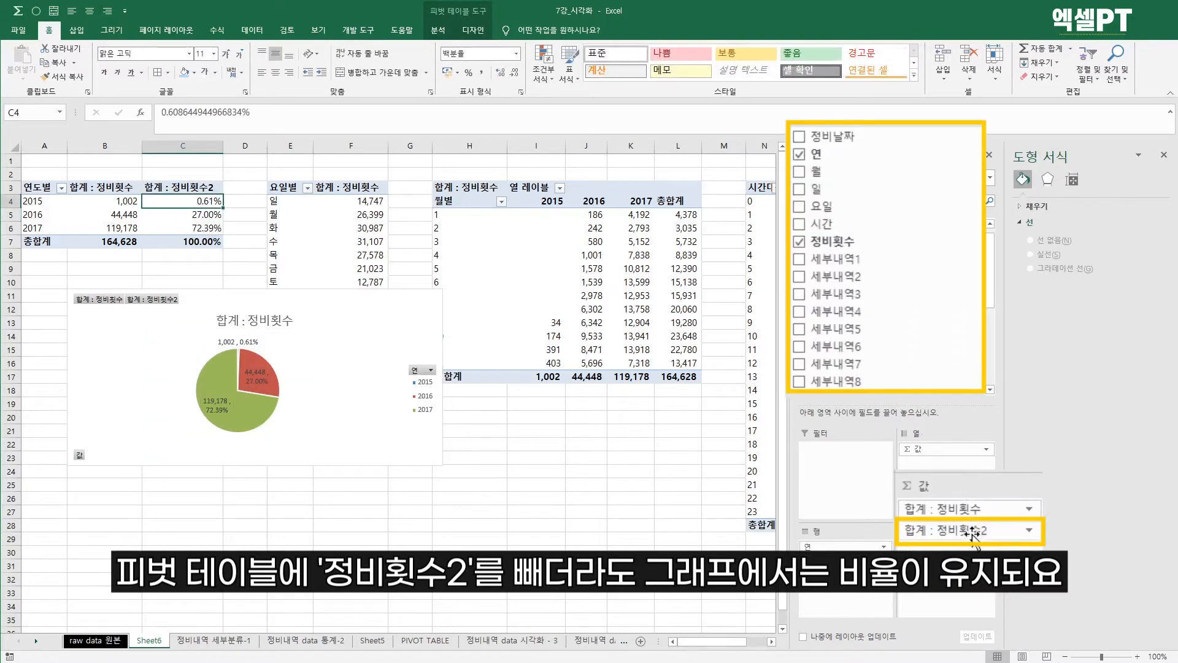
{"action": "left_click_drag", "start_coordinate": [976, 532], "coordinate": [945, 324]}
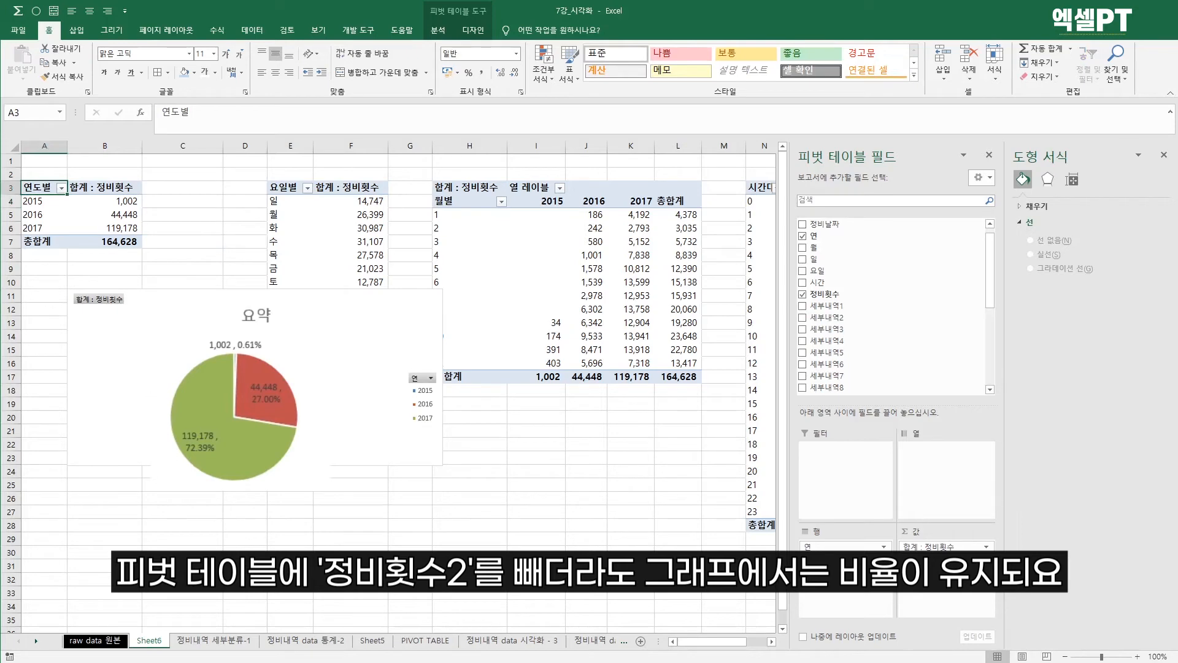
Step: Hide all field buttons on the yearly pie chart
{"action": "left_click", "coordinate": [129, 307]}
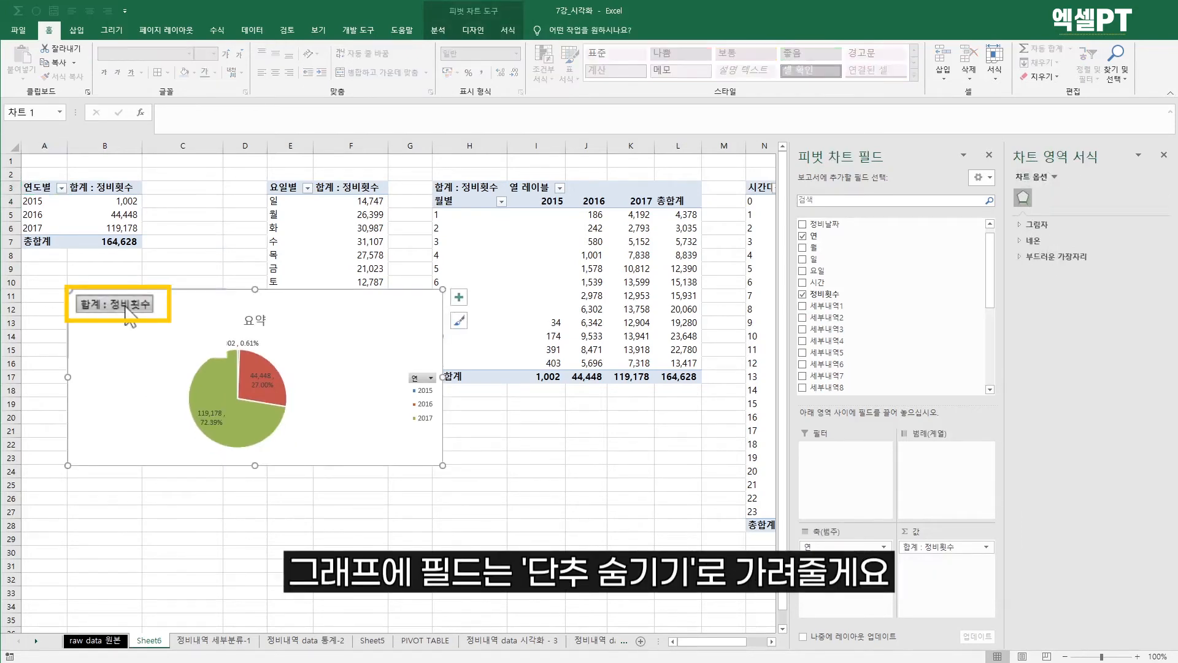
{"action": "right_click", "coordinate": [126, 305]}
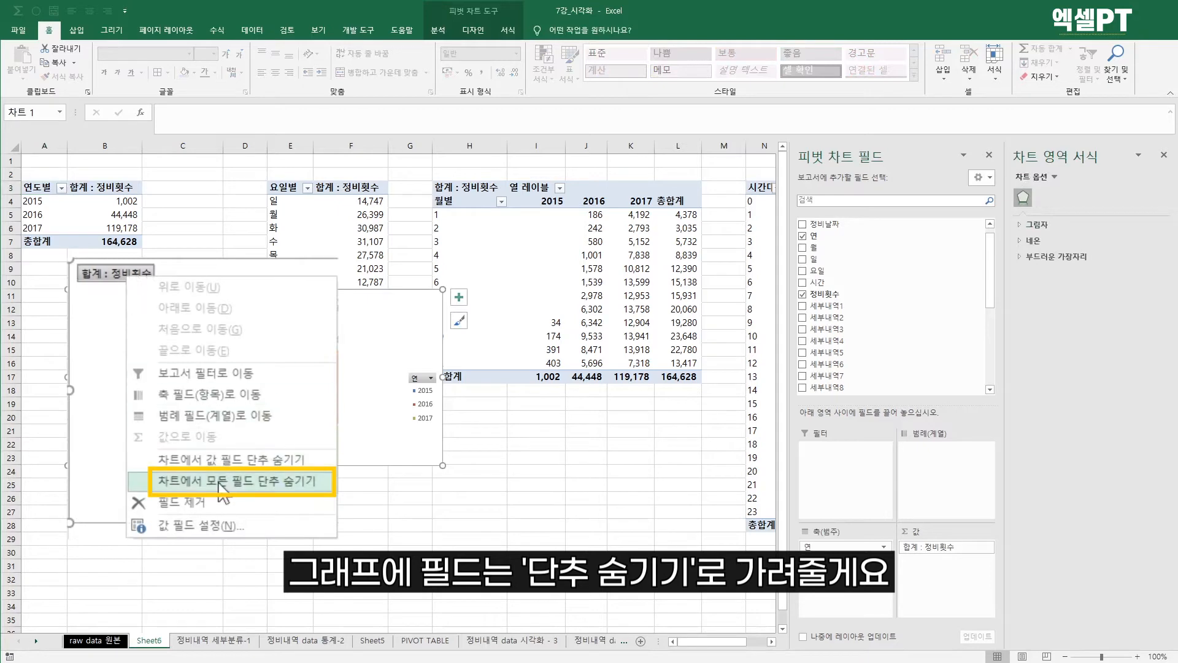
{"action": "left_click", "coordinate": [222, 485]}
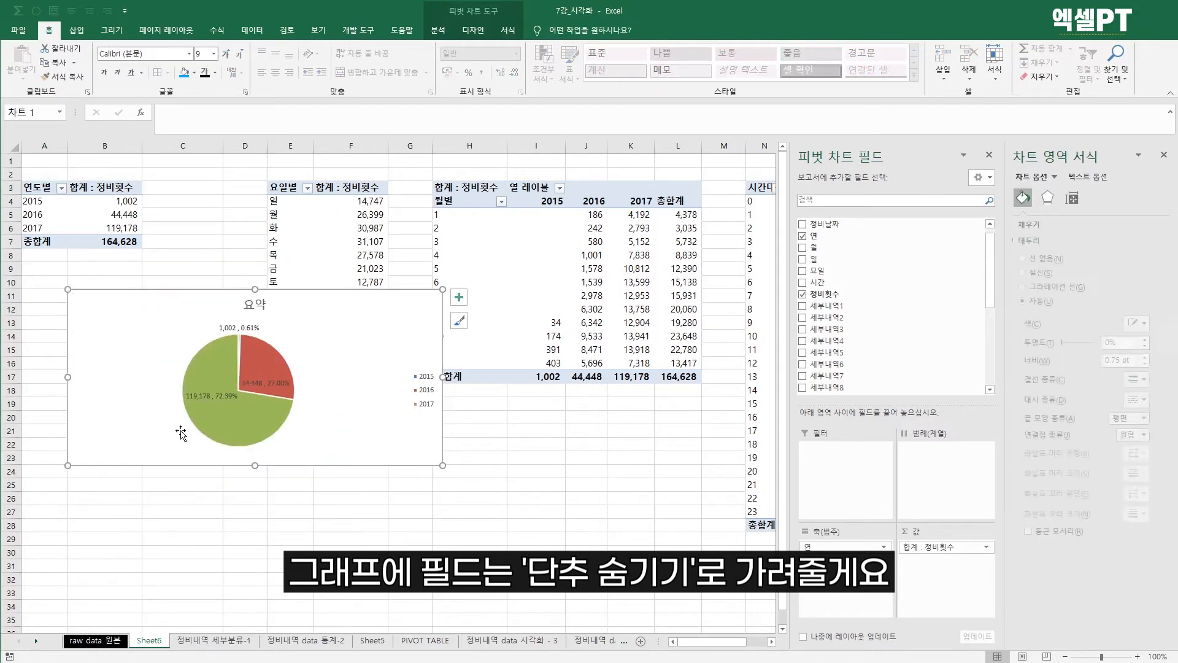
Step: Narrow the yearly pie chart to about half its width and place it directly below the yearly pivot table, starting at A9
{"action": "left_click_drag", "start_coordinate": [442, 377], "coordinate": [268, 377]}
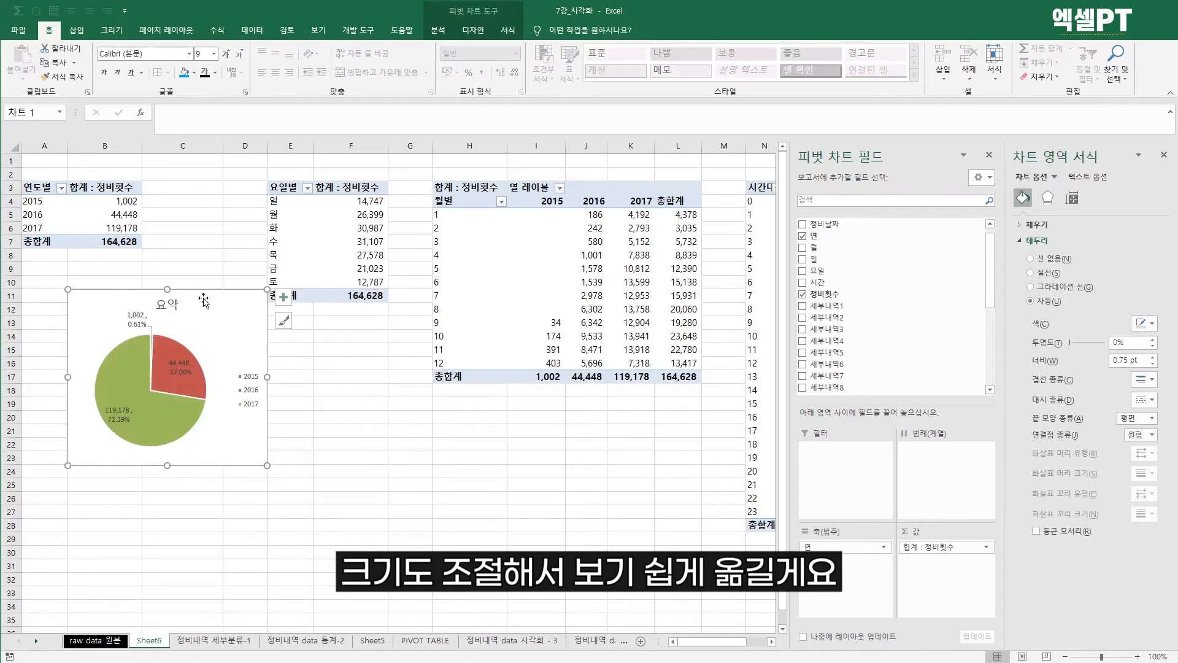
{"action": "left_click_drag", "start_coordinate": [204, 301], "coordinate": [145, 268]}
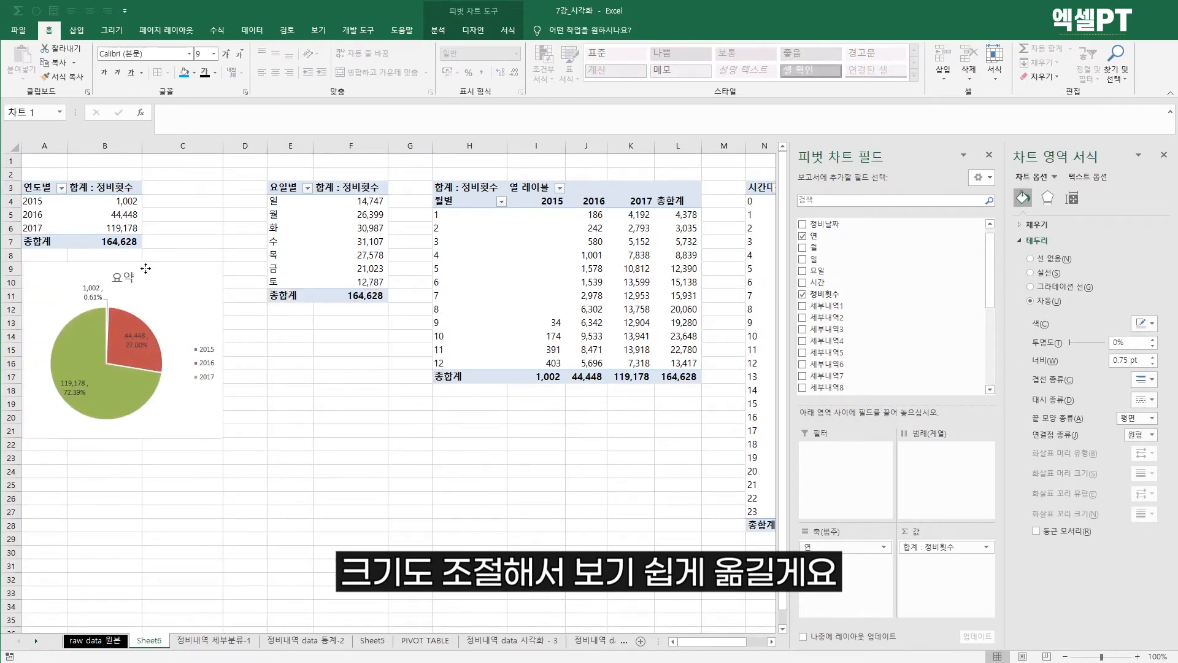
{"action": "left_click", "coordinate": [344, 370]}
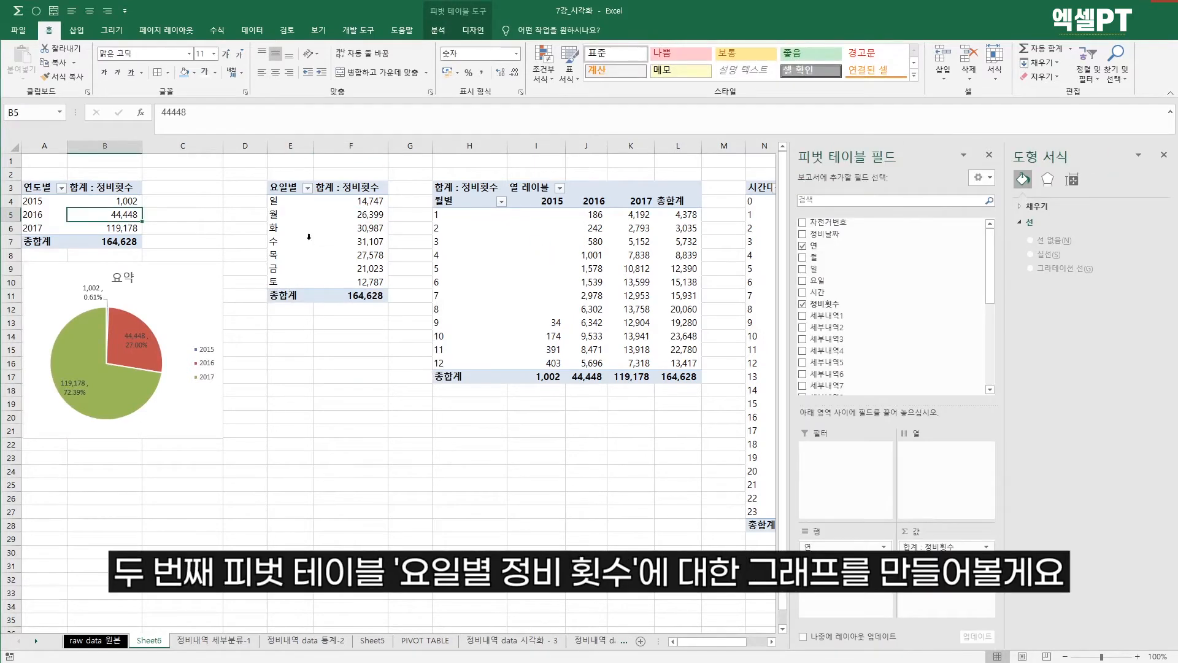
Step: Insert a clustered bar (묶은 가로 막대형) pivot chart for the weekday pivot table
{"action": "left_click", "coordinate": [301, 218]}
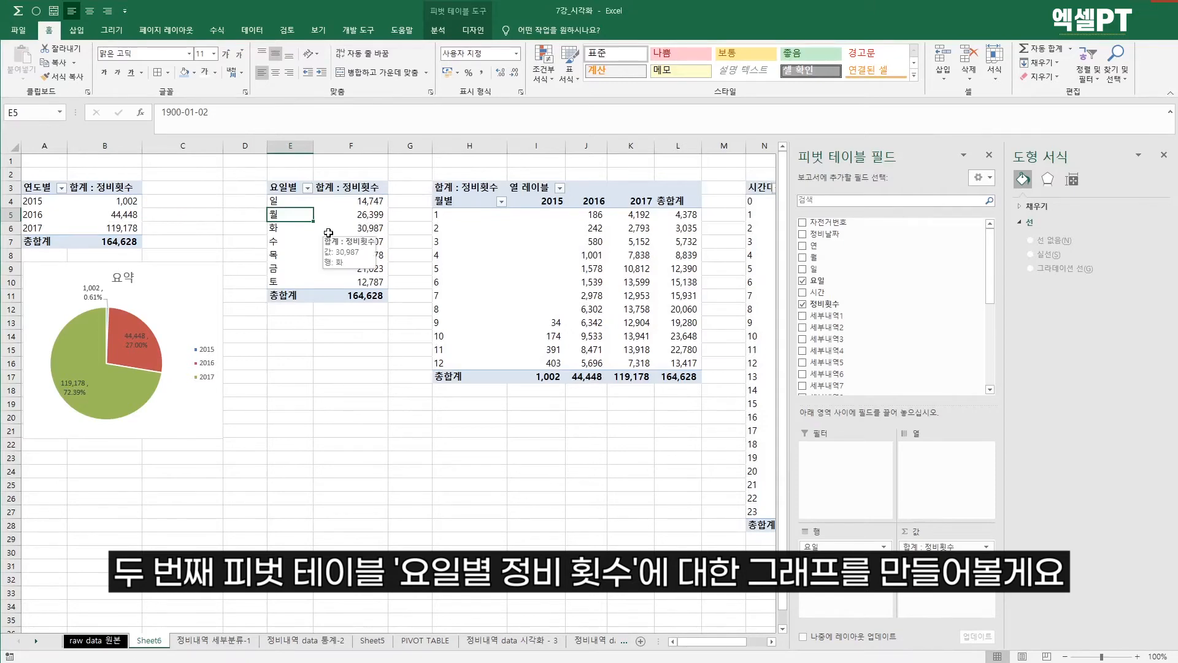
{"action": "left_click", "coordinate": [438, 29]}
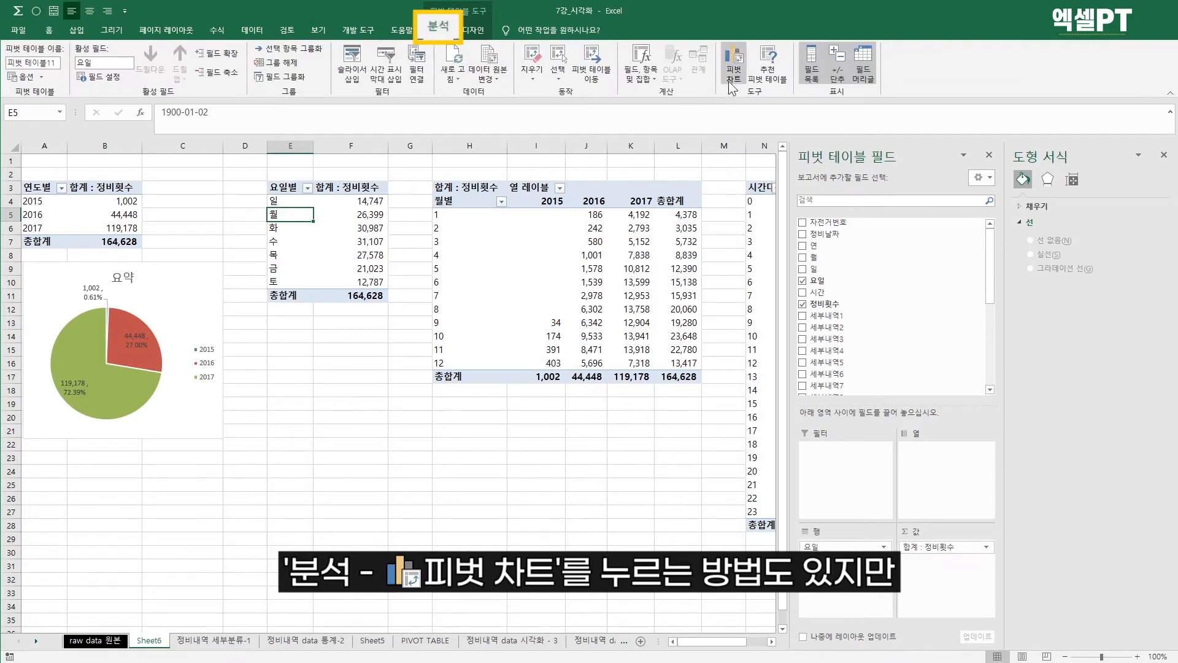
{"action": "left_click", "coordinate": [304, 220]}
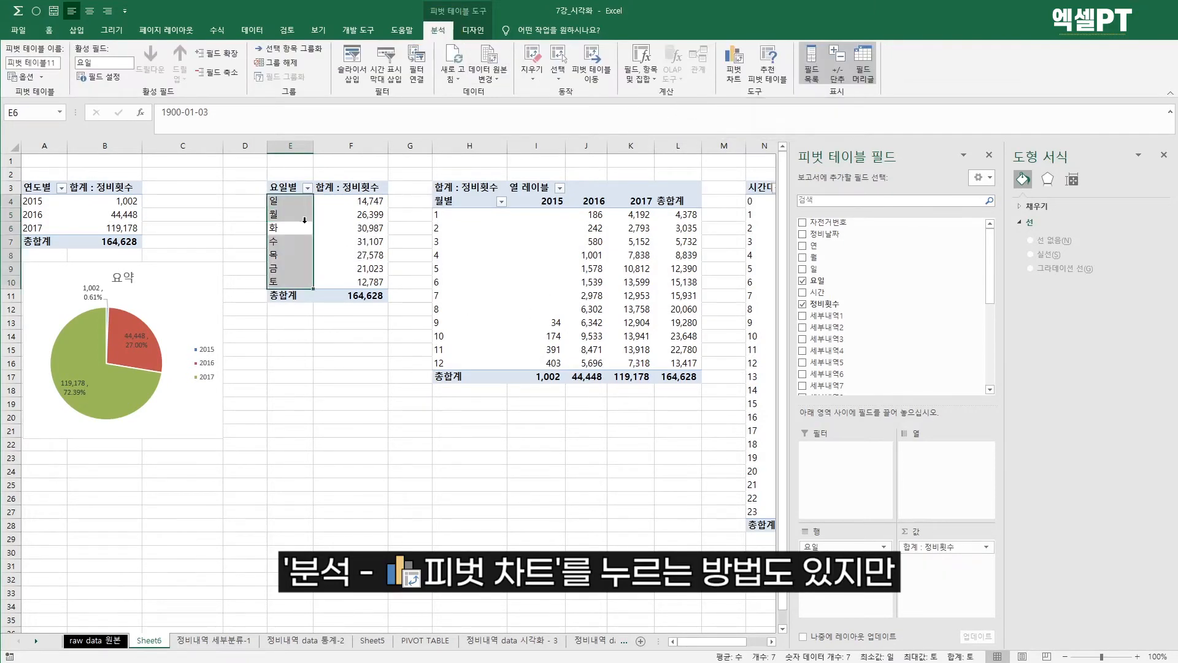
{"action": "key", "text": "Down"}
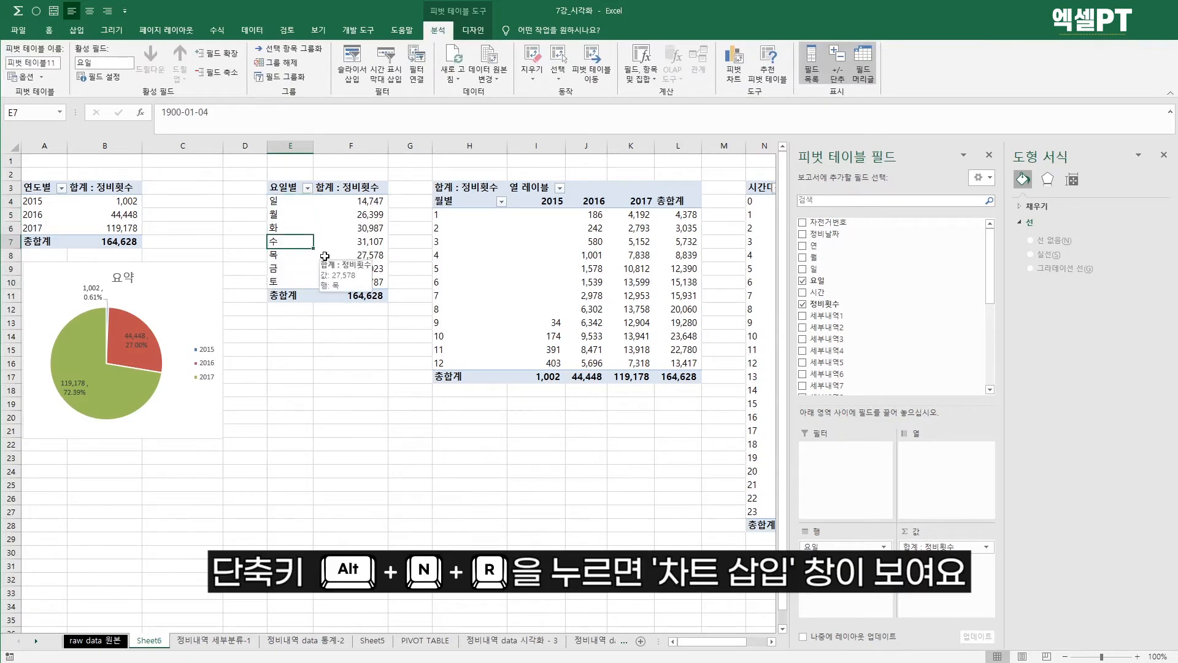
{"action": "key", "text": "alt"}
{"action": "key", "text": "n"}
{"action": "key", "text": "r"}
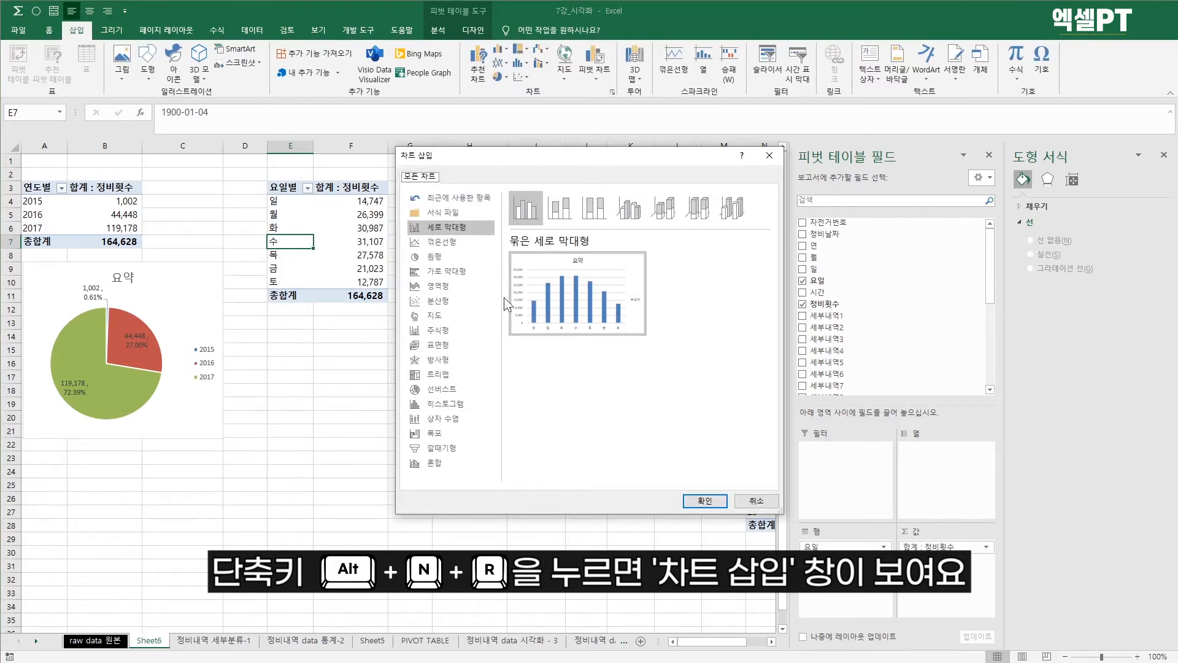
{"action": "left_click", "coordinate": [469, 274]}
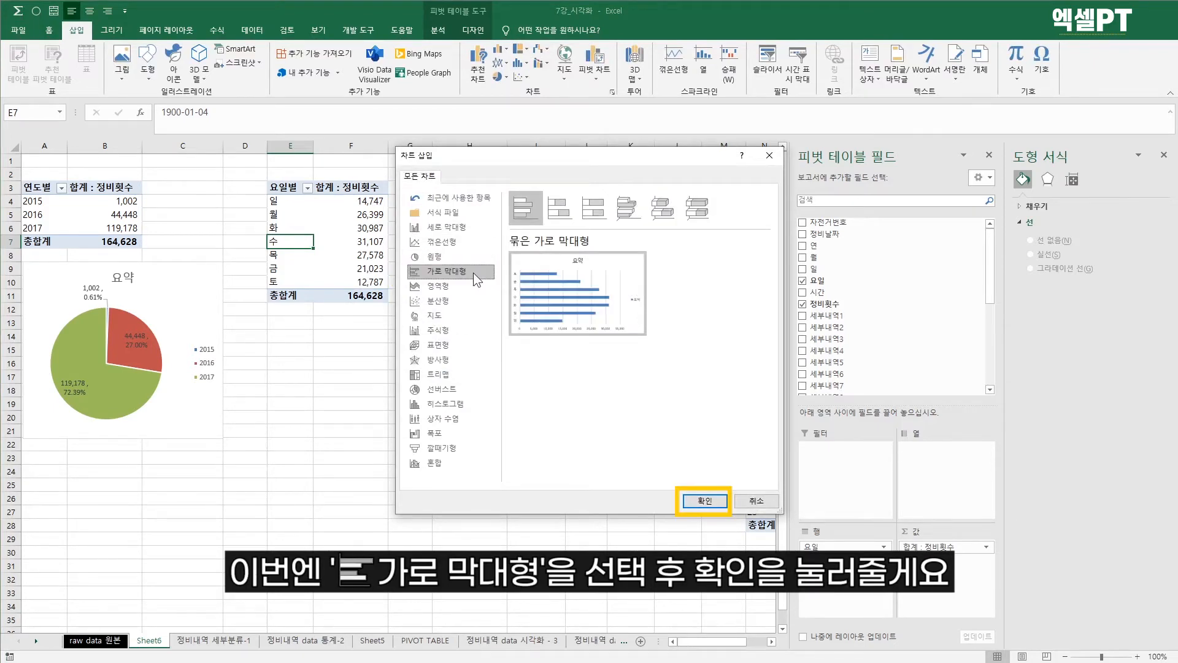
{"action": "left_click", "coordinate": [703, 505]}
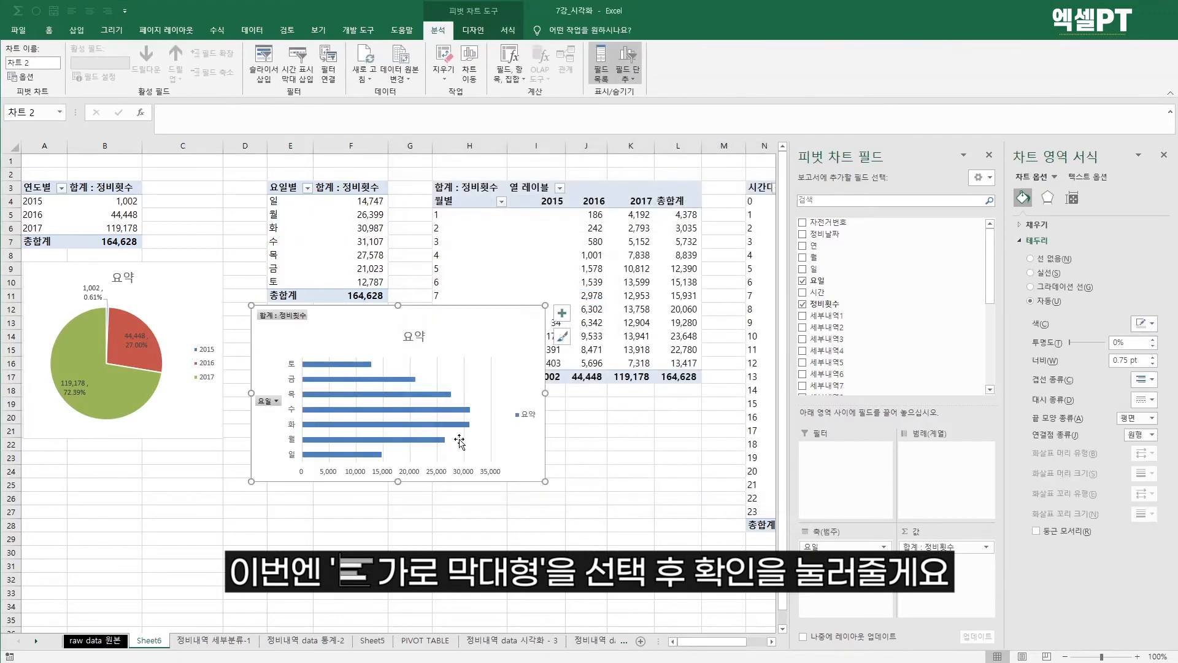
Step: Delete the legend of the weekday bar chart and hide all its field buttons
{"action": "left_click", "coordinate": [531, 417]}
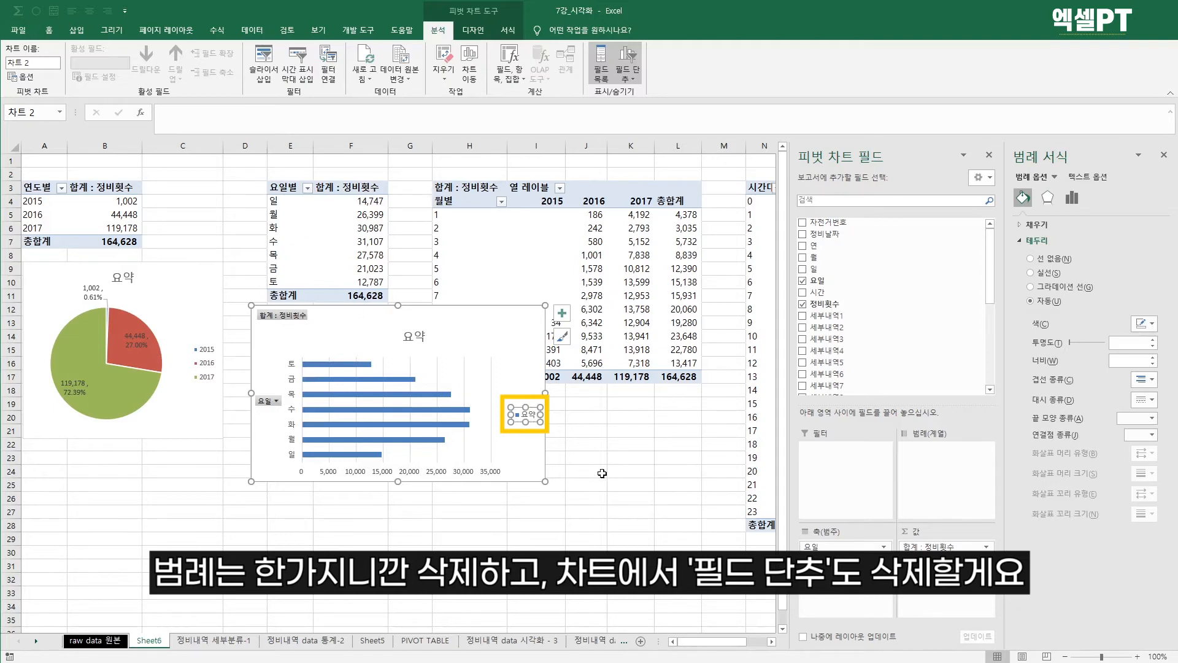
{"action": "key", "text": "Delete"}
{"action": "right_click", "coordinate": [288, 316]}
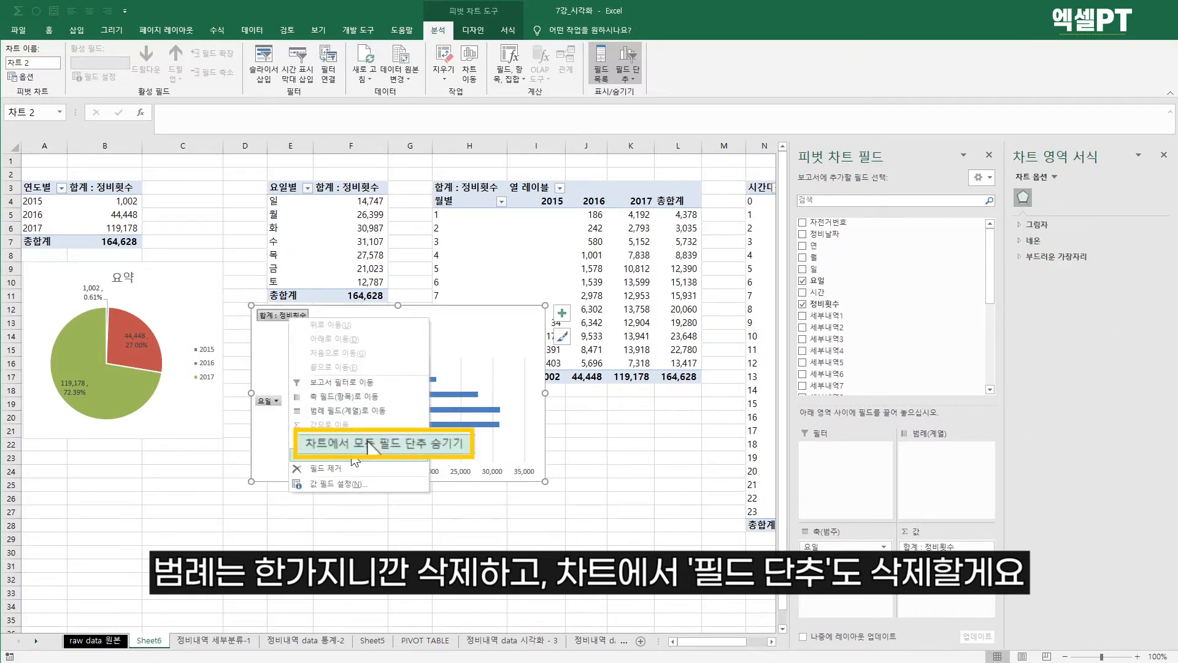
{"action": "left_click", "coordinate": [371, 443]}
{"action": "left_click", "coordinate": [291, 552]}
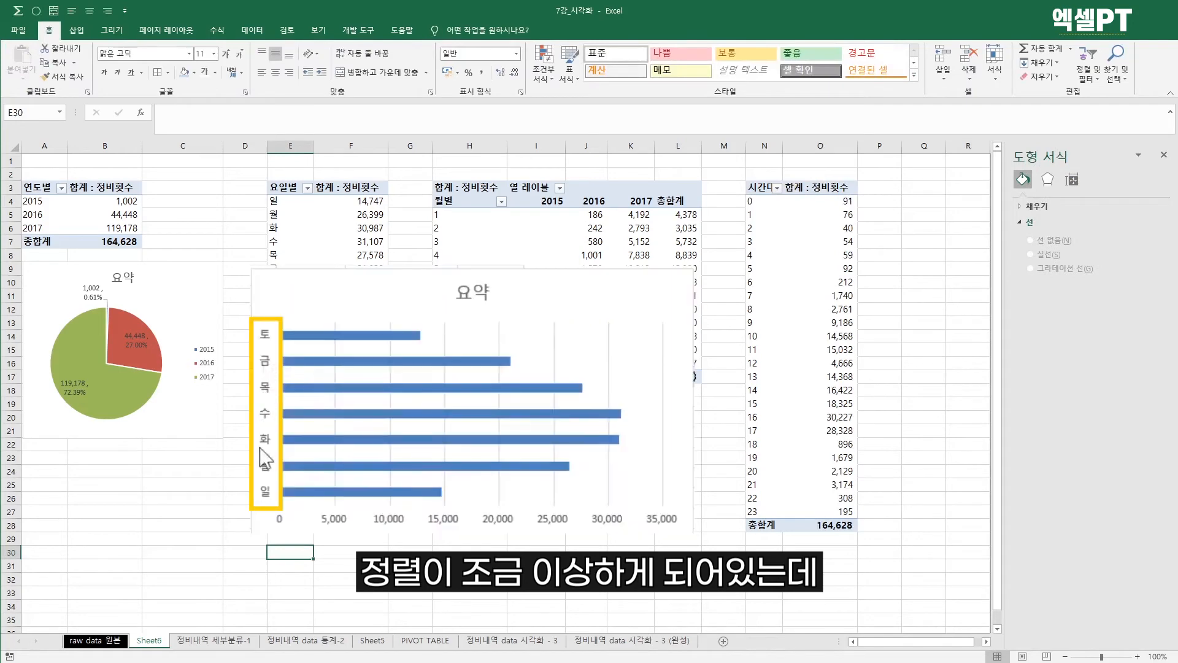
Step: Sort the weekday pivot table's 요일별 field in descending order and add data labels to the weekday bar chart
{"action": "right_click", "coordinate": [261, 347]}
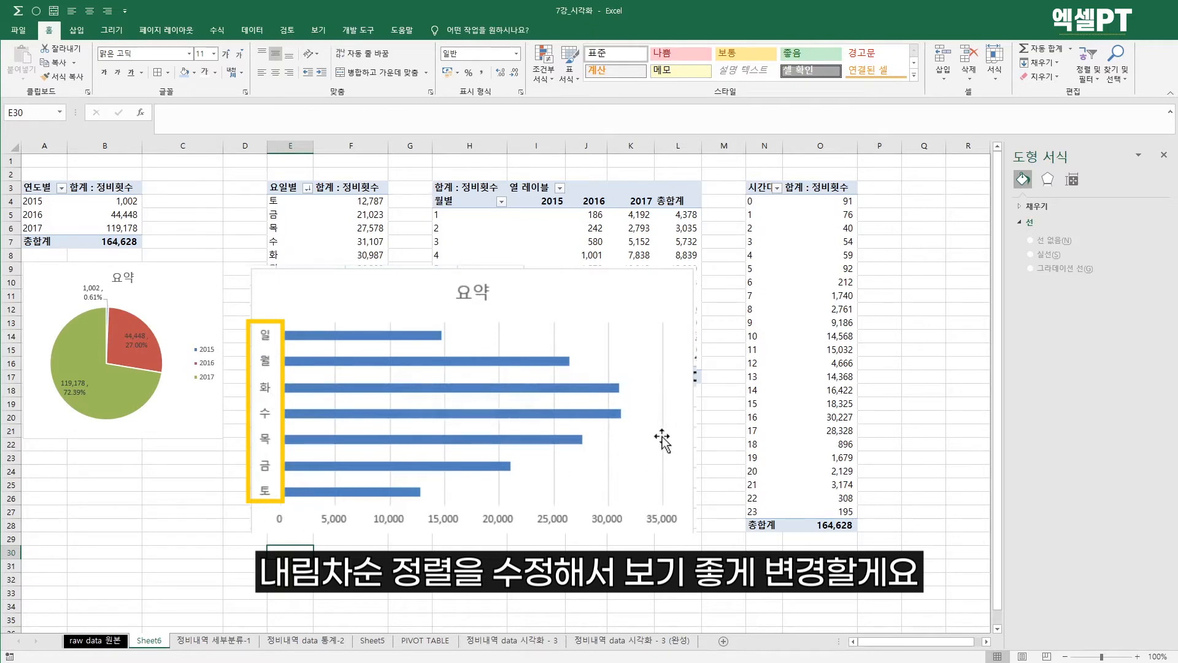
{"action": "left_click", "coordinate": [518, 321]}
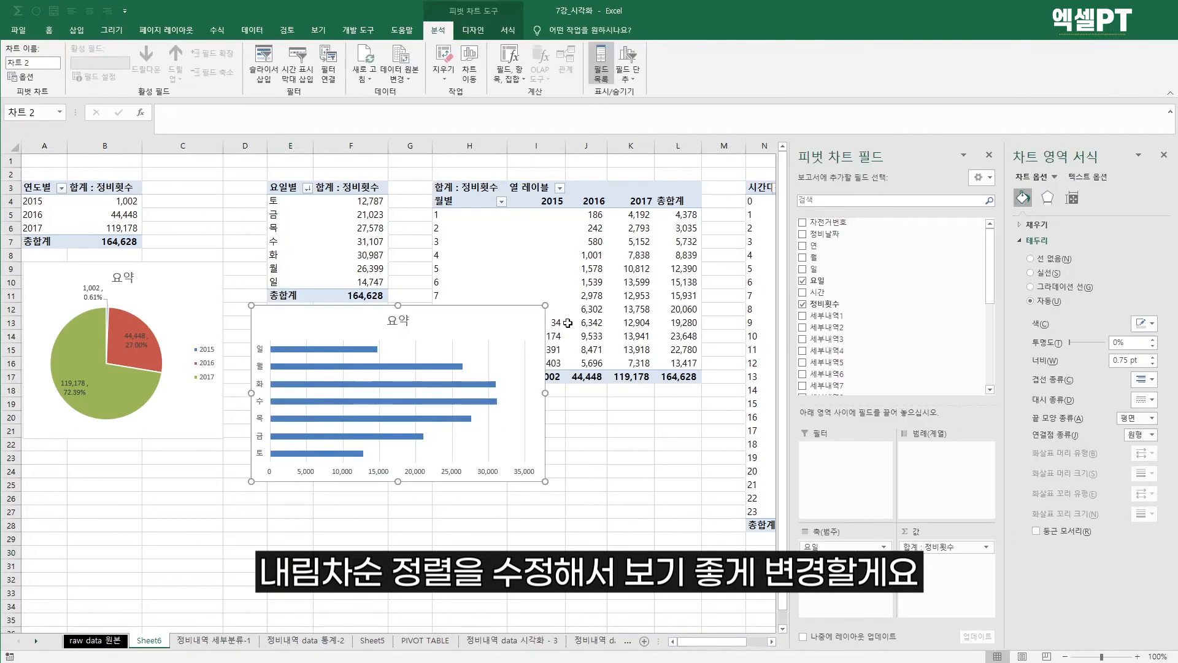
{"action": "left_click", "coordinate": [565, 321]}
{"action": "left_click", "coordinate": [652, 398]}
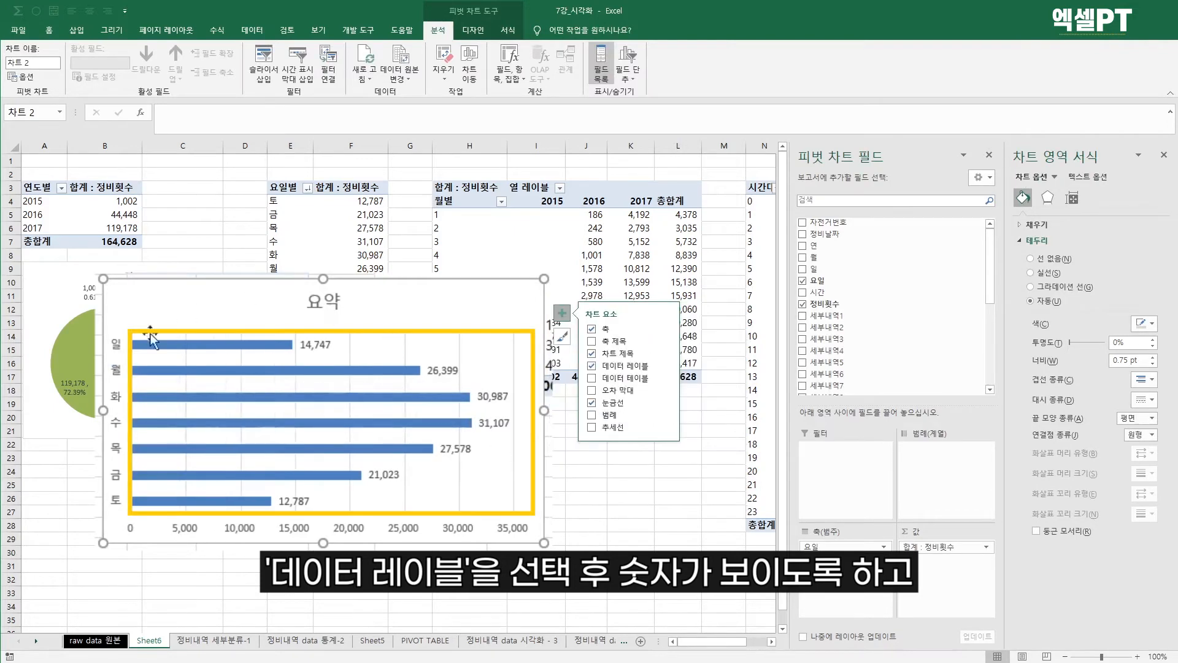
Step: Delete the vertical gridlines from the weekday bar chart
{"action": "left_click", "coordinate": [616, 504]}
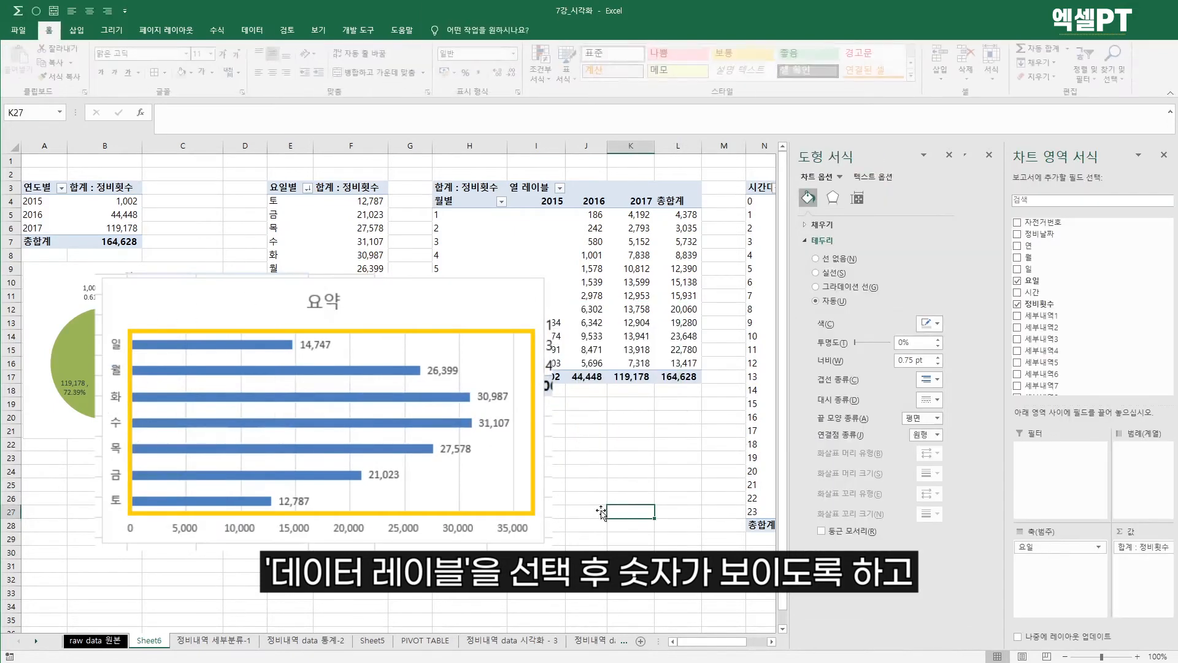
{"action": "left_click", "coordinate": [477, 490]}
{"action": "left_click", "coordinate": [462, 500]}
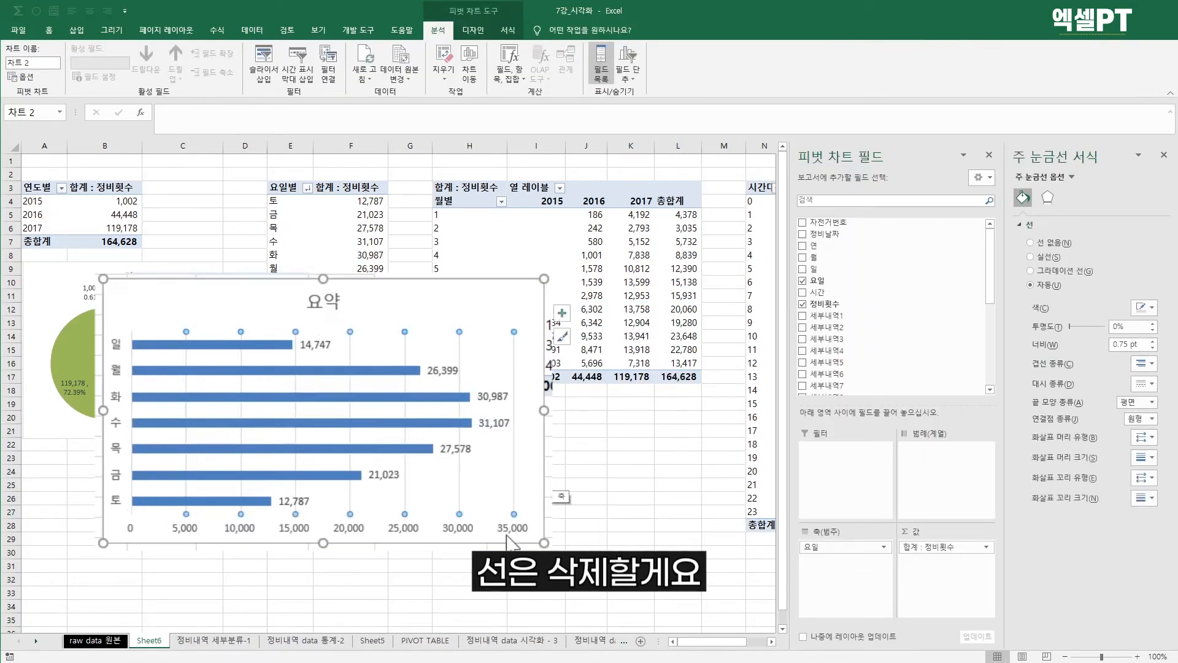
{"action": "key", "text": "Delete"}
Step: Title the weekday bar chart 요일별 정비횟수 and move it below the weekday pivot table
{"action": "left_click", "coordinate": [331, 302]}
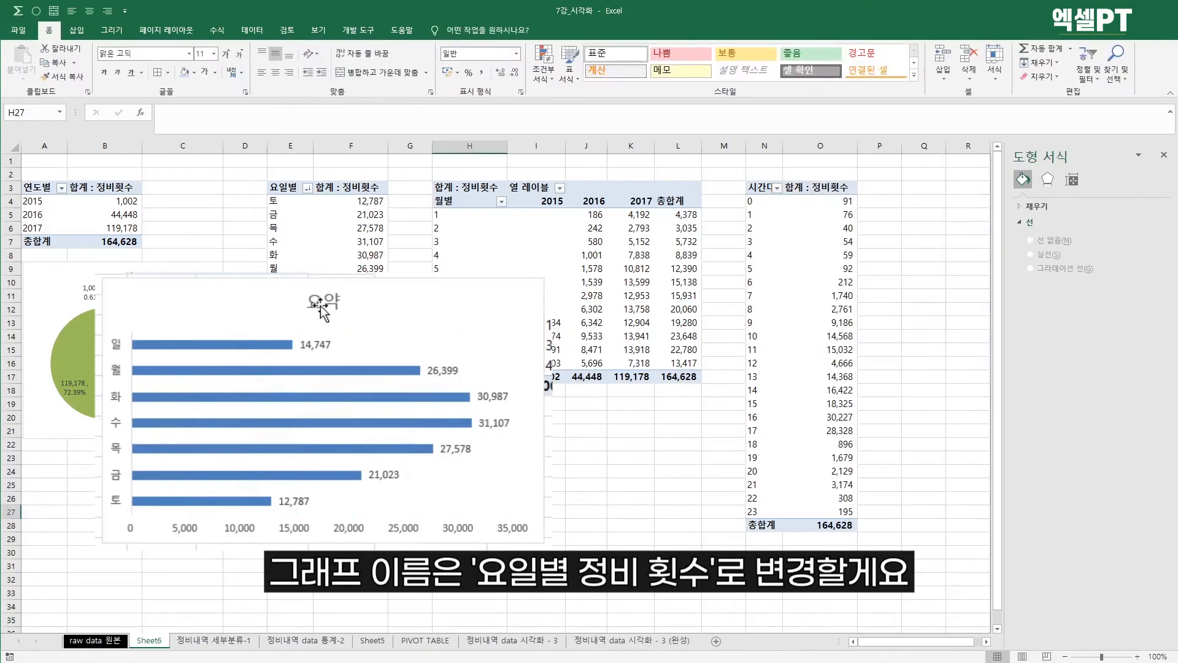
{"action": "double_click", "coordinate": [336, 305]}
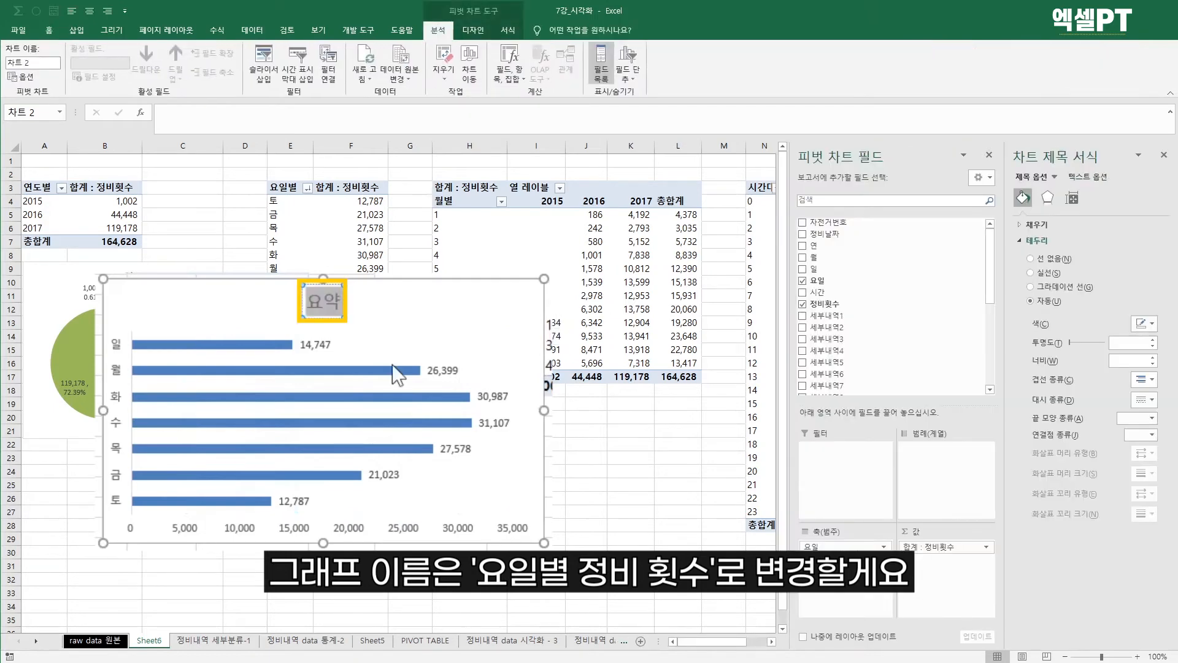
{"action": "type", "text": "요일별"}
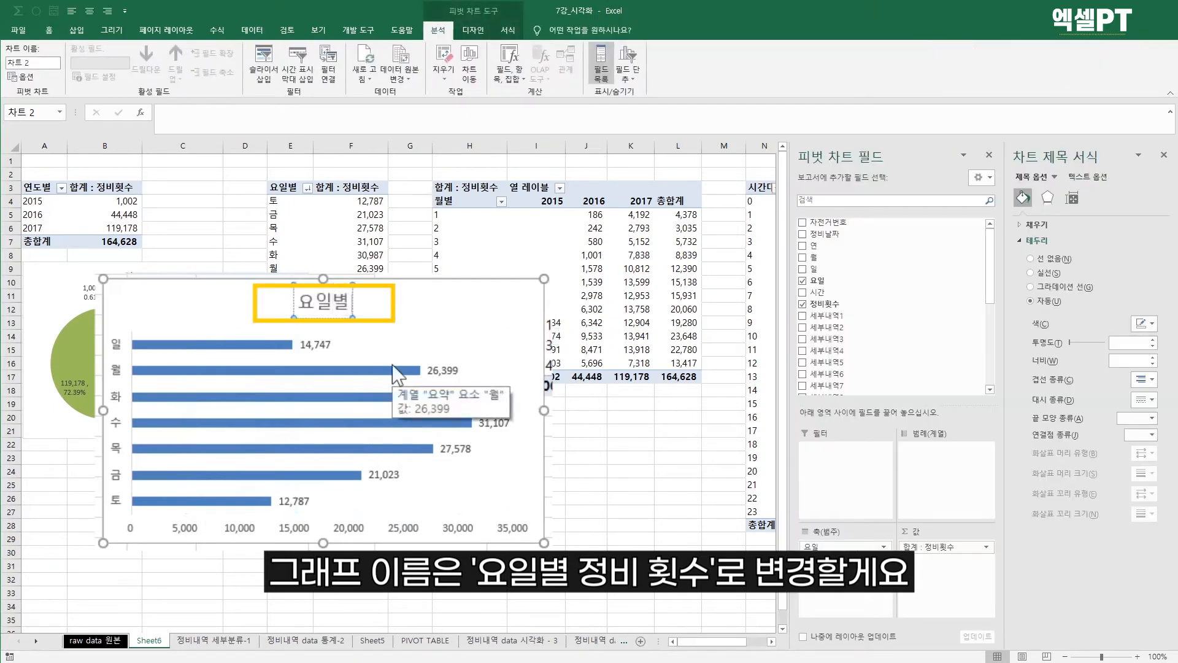
{"action": "type", "text": " 정비횟수"}
{"action": "key", "text": "Return"}
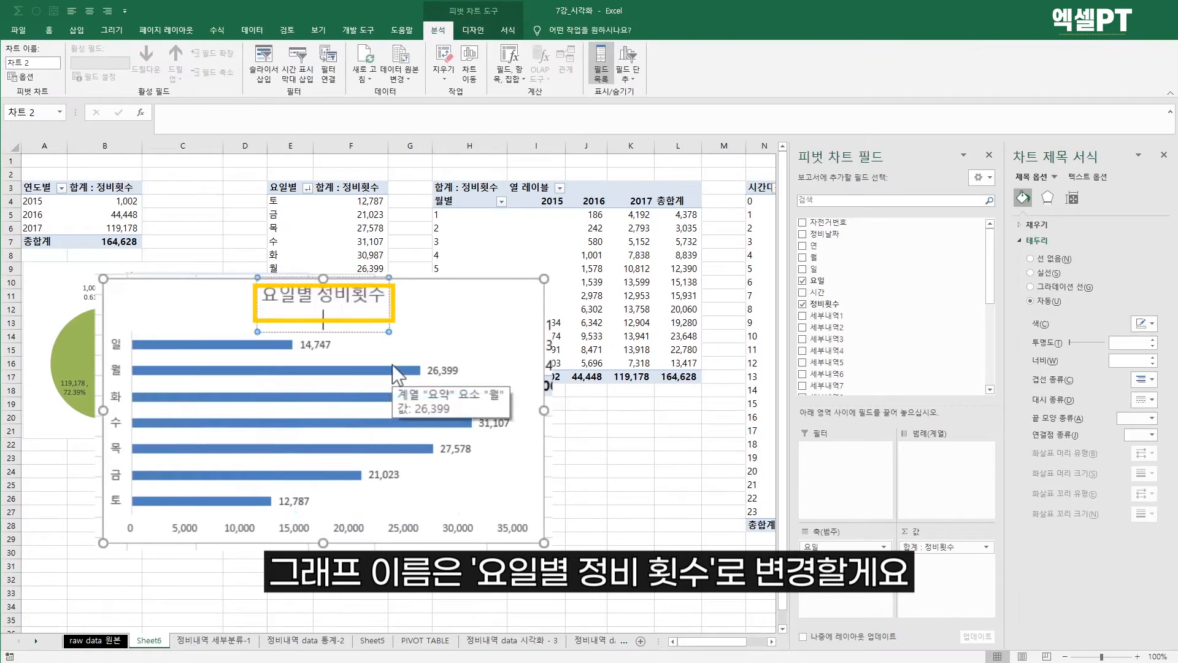
{"action": "key", "text": "BackSpace"}
{"action": "left_click", "coordinate": [391, 364]}
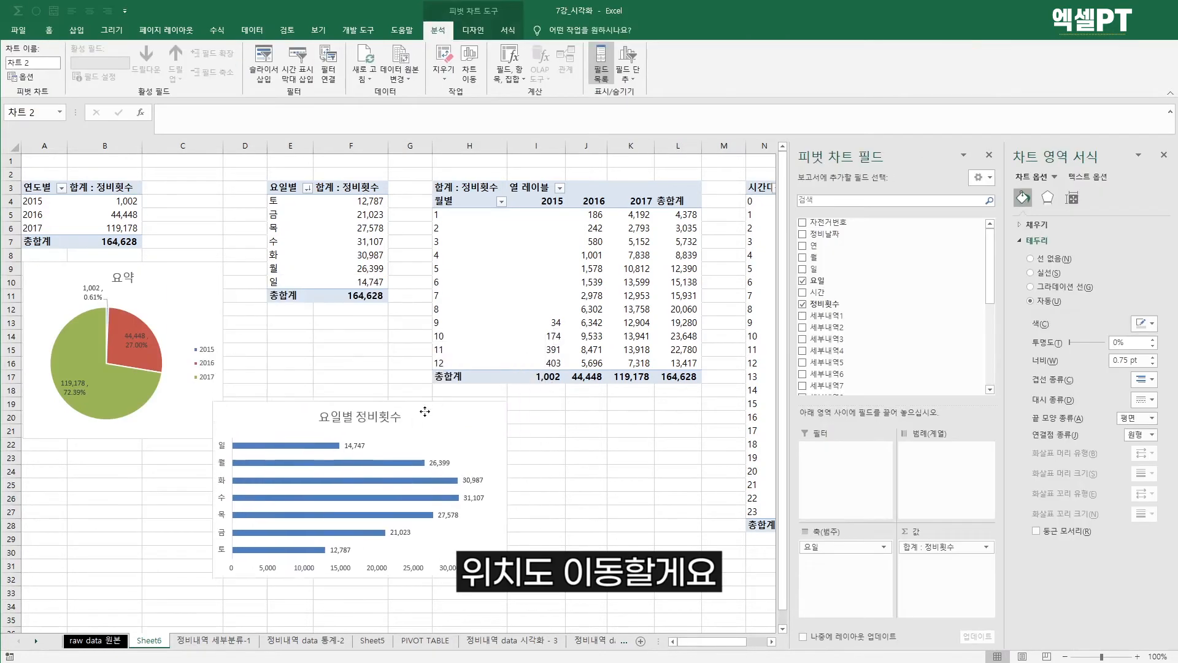
{"action": "left_click_drag", "start_coordinate": [424, 411], "coordinate": [301, 372]}
{"action": "left_click", "coordinate": [304, 392]}
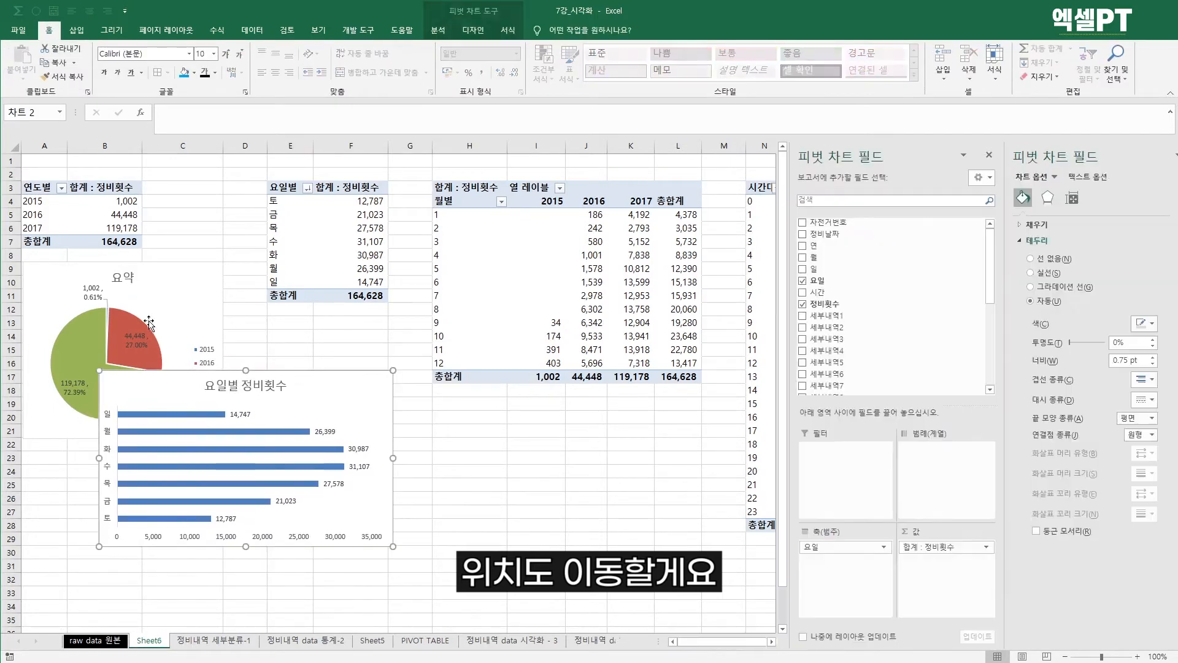
Step: Change the yearly pie chart's title to 연도별 정비횟수
{"action": "left_click", "coordinate": [122, 276]}
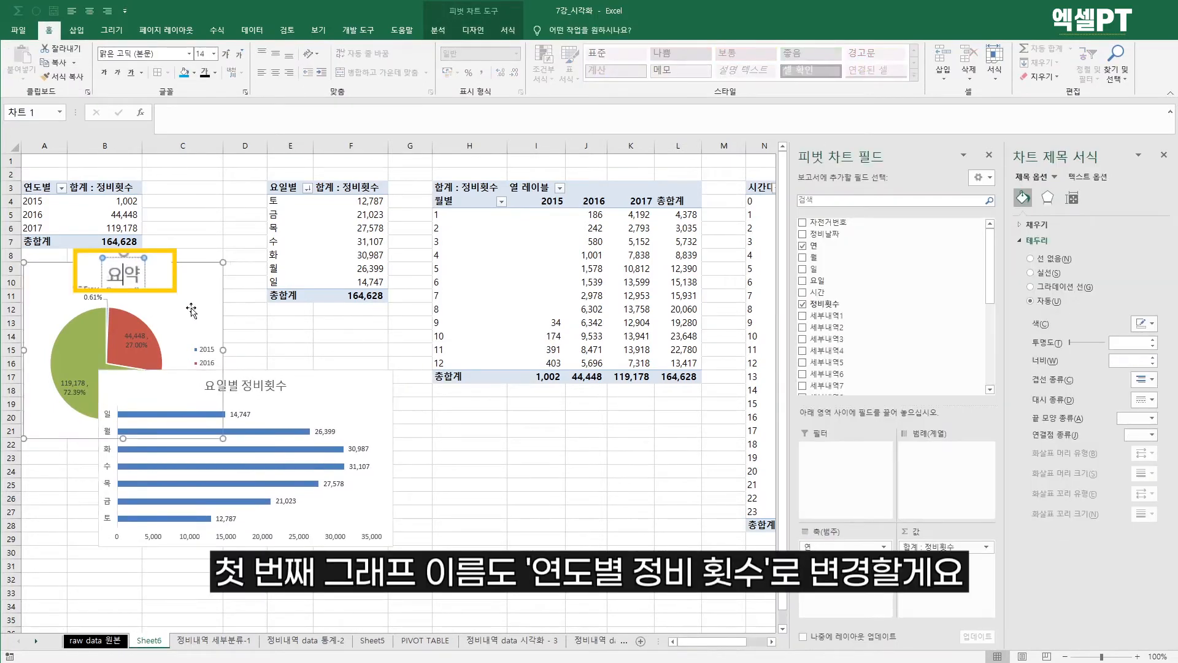
{"action": "type", "text": "연"}
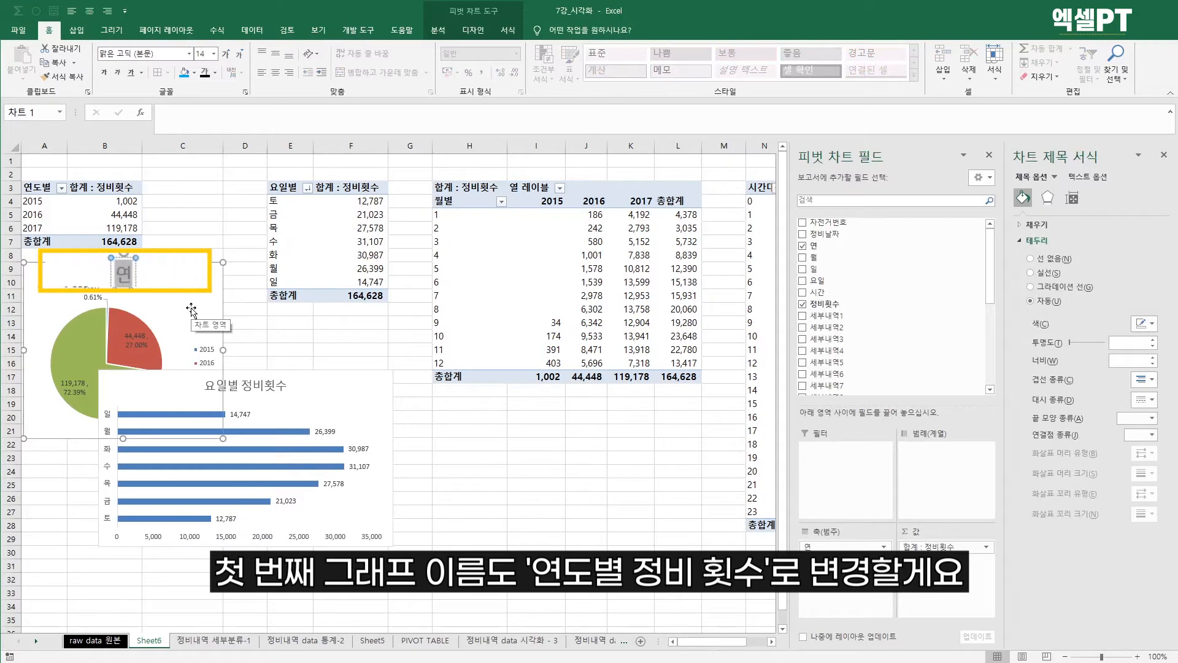
{"action": "type", "text": "도별 정ㅂ비횟수"}
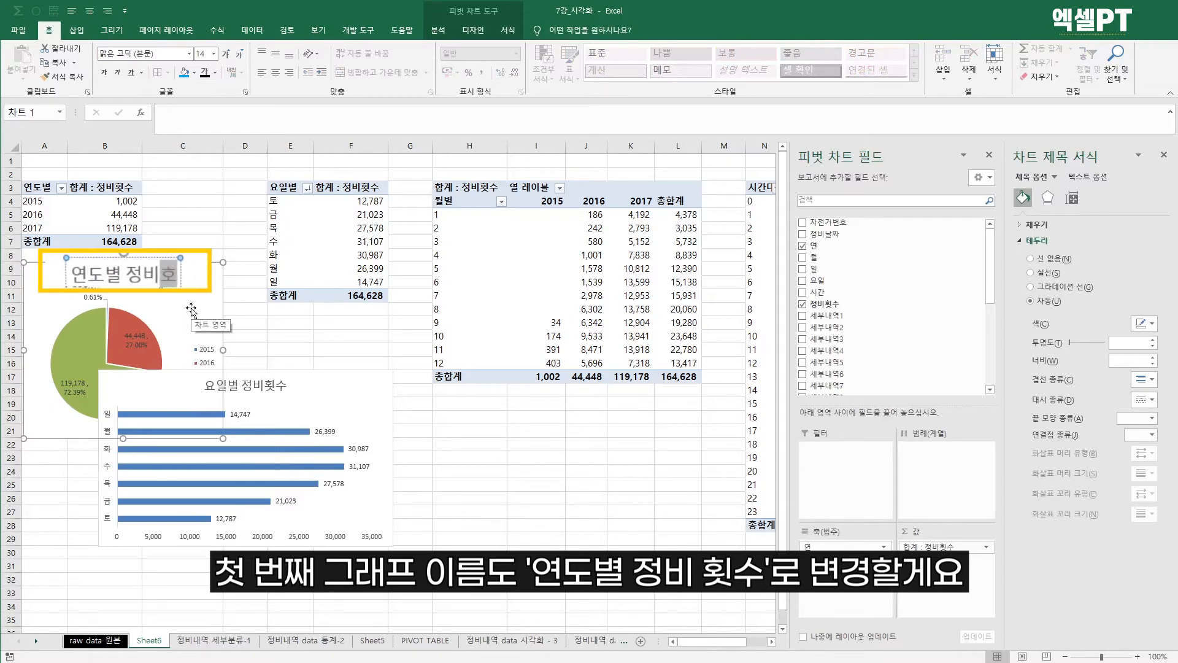
{"action": "left_click", "coordinate": [206, 310]}
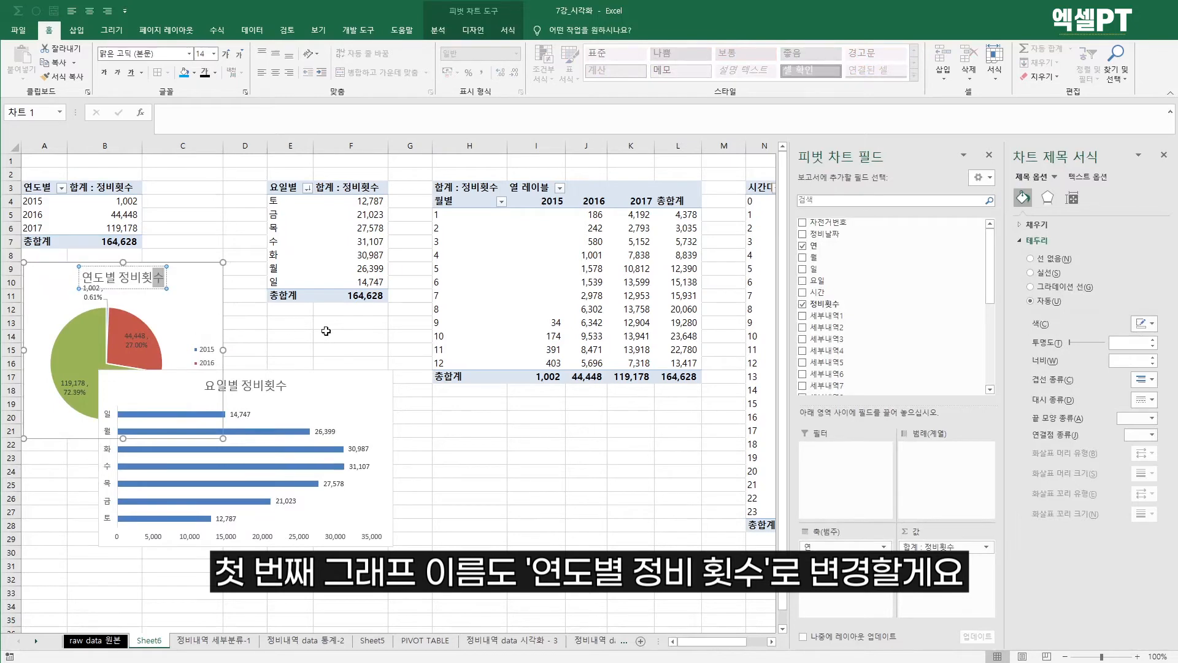
Step: Cut both pivot charts from Sheet6 and paste them into the 정비내역 data 시각화 - 3 sheet
{"action": "left_click", "coordinate": [347, 379]}
{"action": "key", "text": "ctrl+x"}
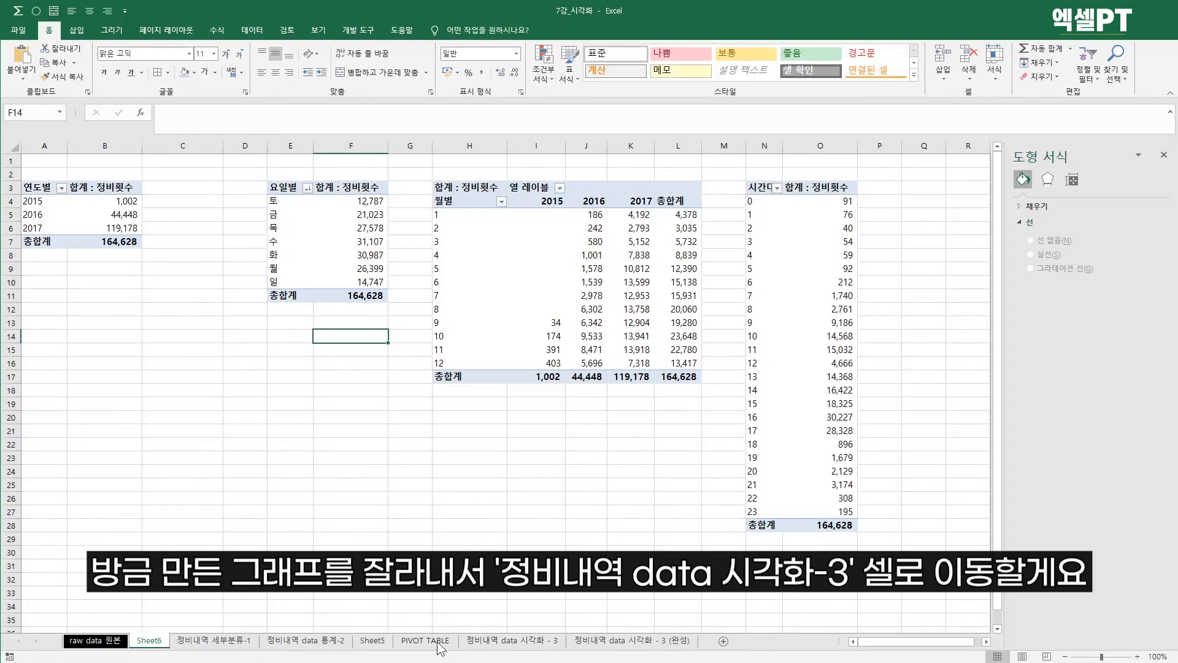
{"action": "left_click", "coordinate": [512, 641]}
{"action": "key", "text": "ctrl+v"}
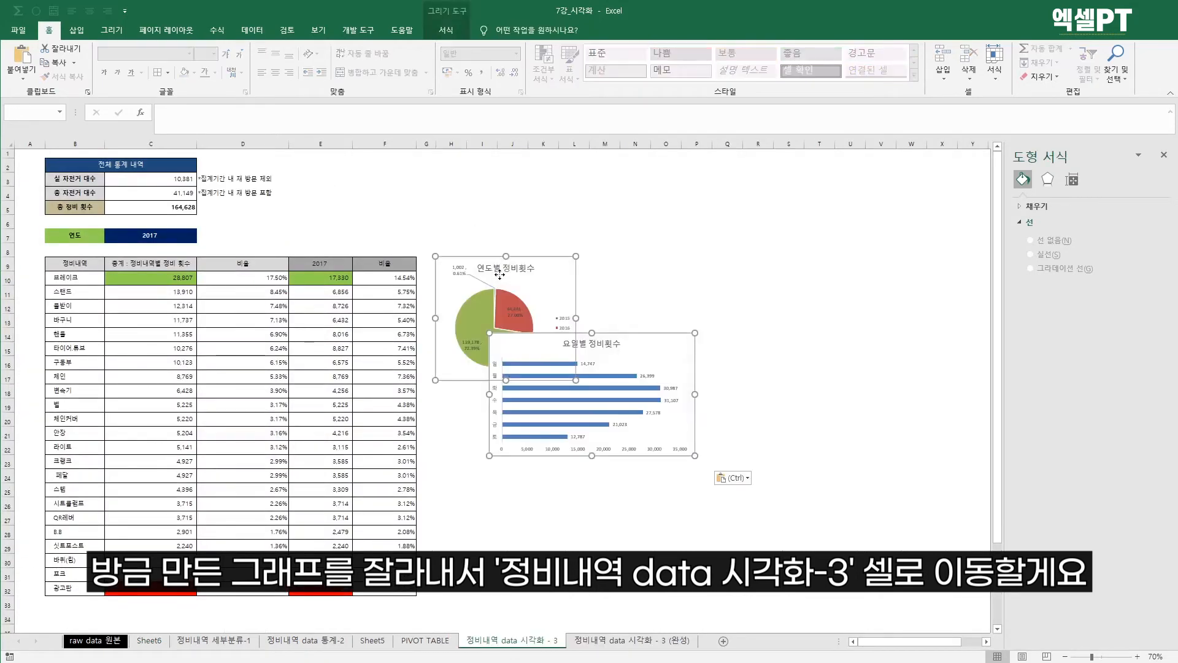
Step: Move the weekday bar chart below the yearly pie chart, starting at H20 with their left edges aligned
{"action": "left_click", "coordinate": [663, 253]}
{"action": "left_click", "coordinate": [660, 348]}
{"action": "left_click_drag", "start_coordinate": [660, 347], "coordinate": [609, 426]}
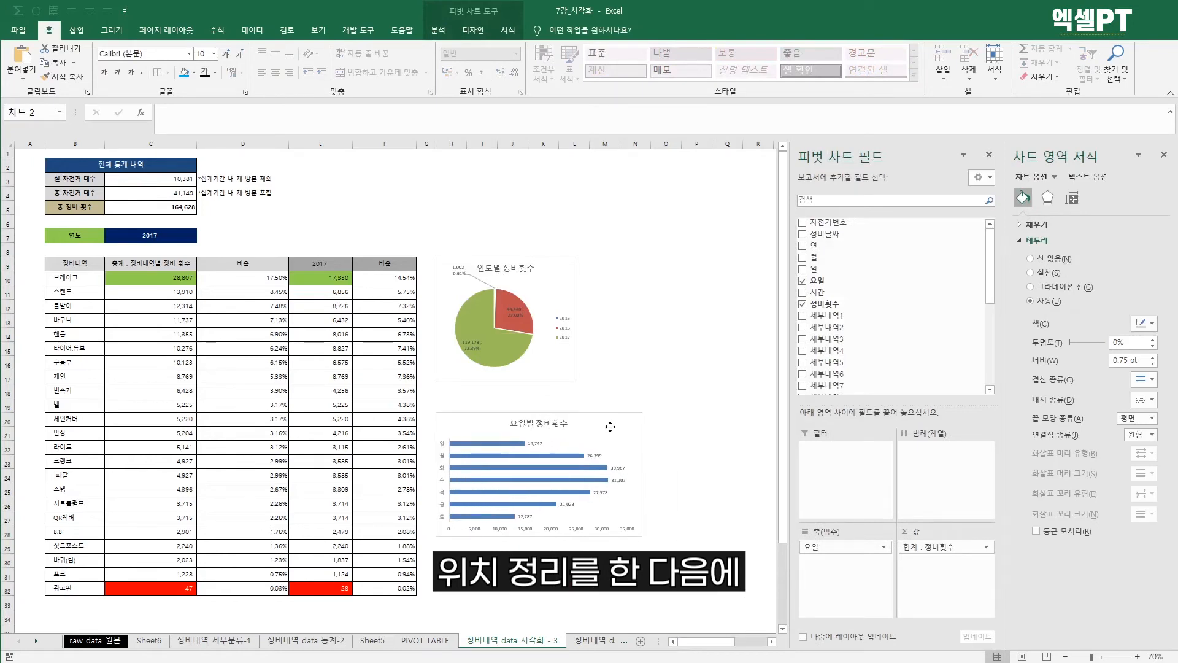
{"action": "left_click", "coordinate": [666, 307]}
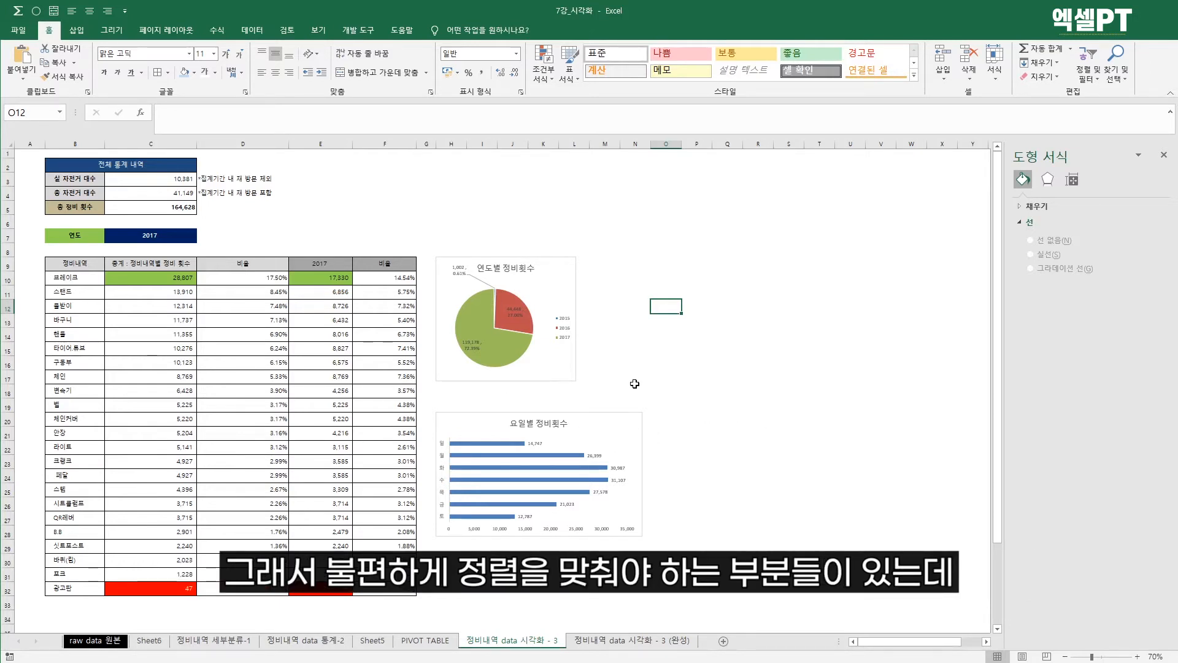
Step: Turn on the 눈금에 맞춤 (snap to grid) alignment option with the weekday bar chart selected
{"action": "left_click", "coordinate": [638, 419]}
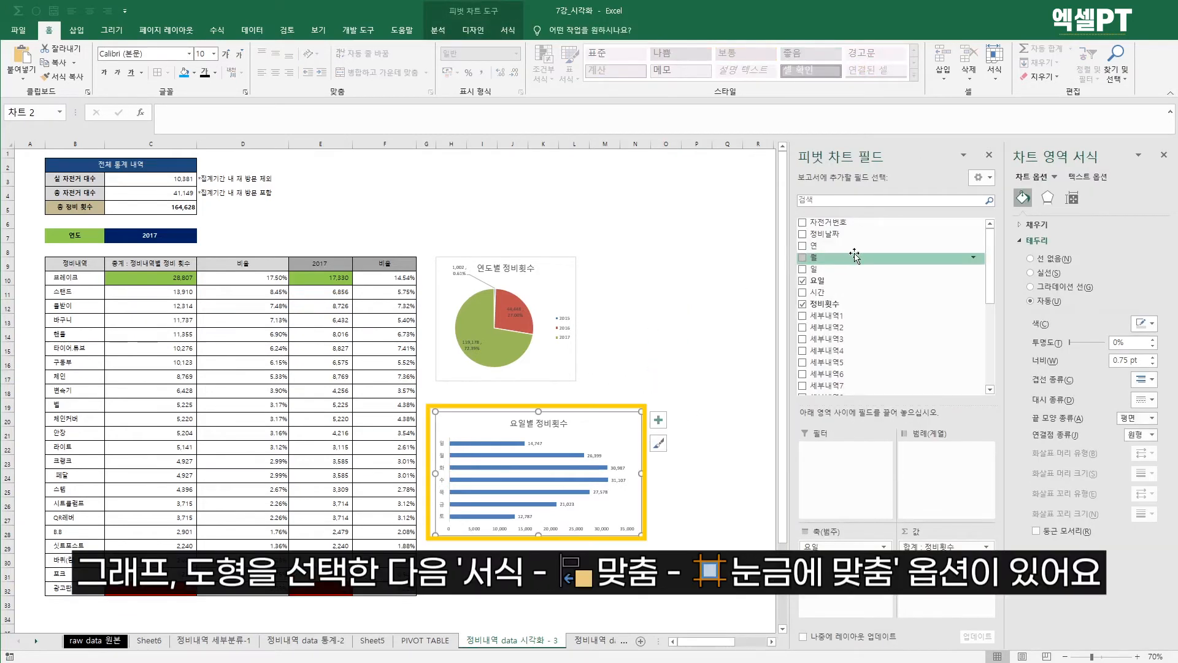
{"action": "left_click", "coordinate": [511, 34]}
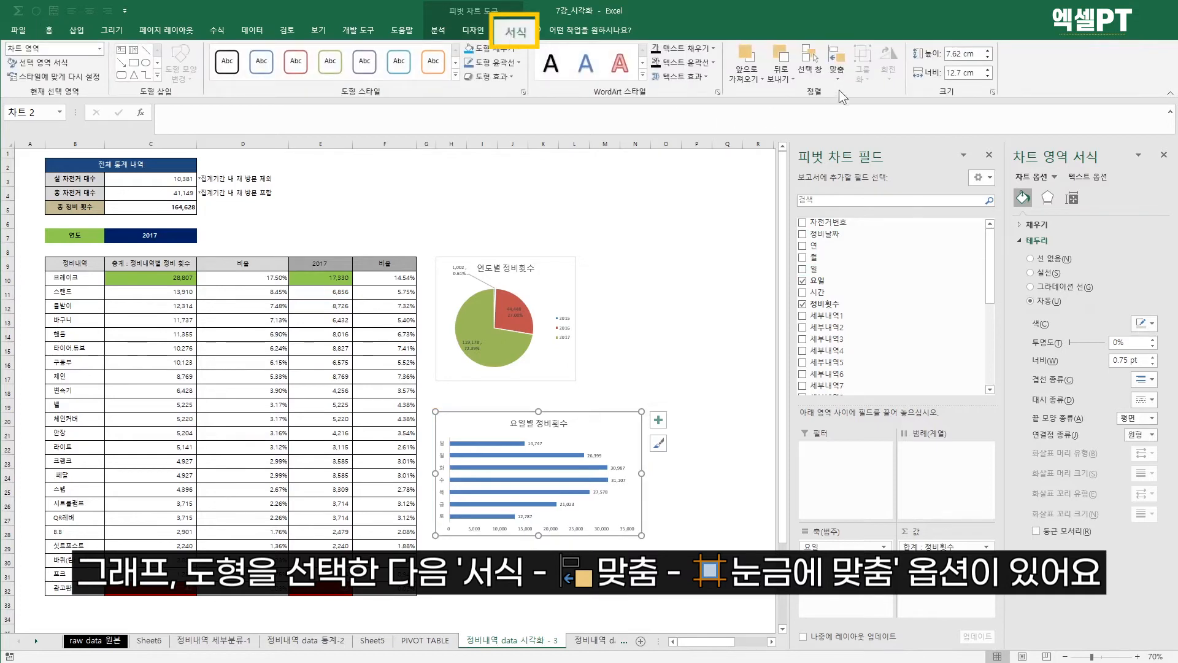
{"action": "left_click", "coordinate": [838, 69]}
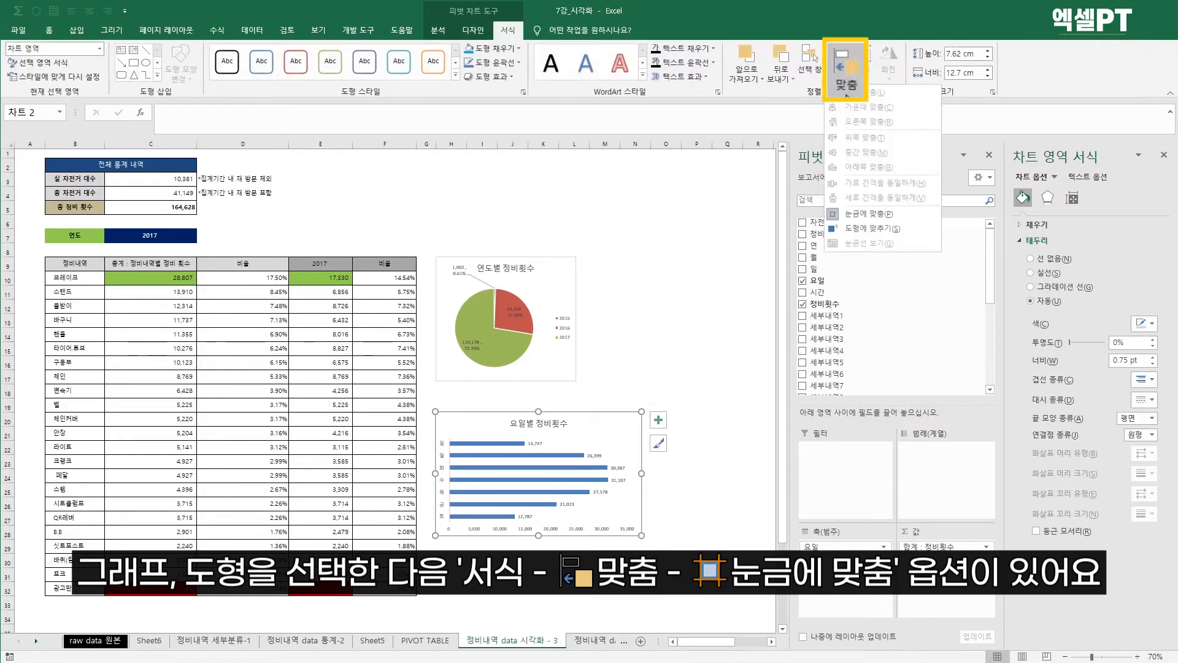
{"action": "left_click", "coordinate": [924, 206]}
{"action": "left_click", "coordinate": [707, 307]}
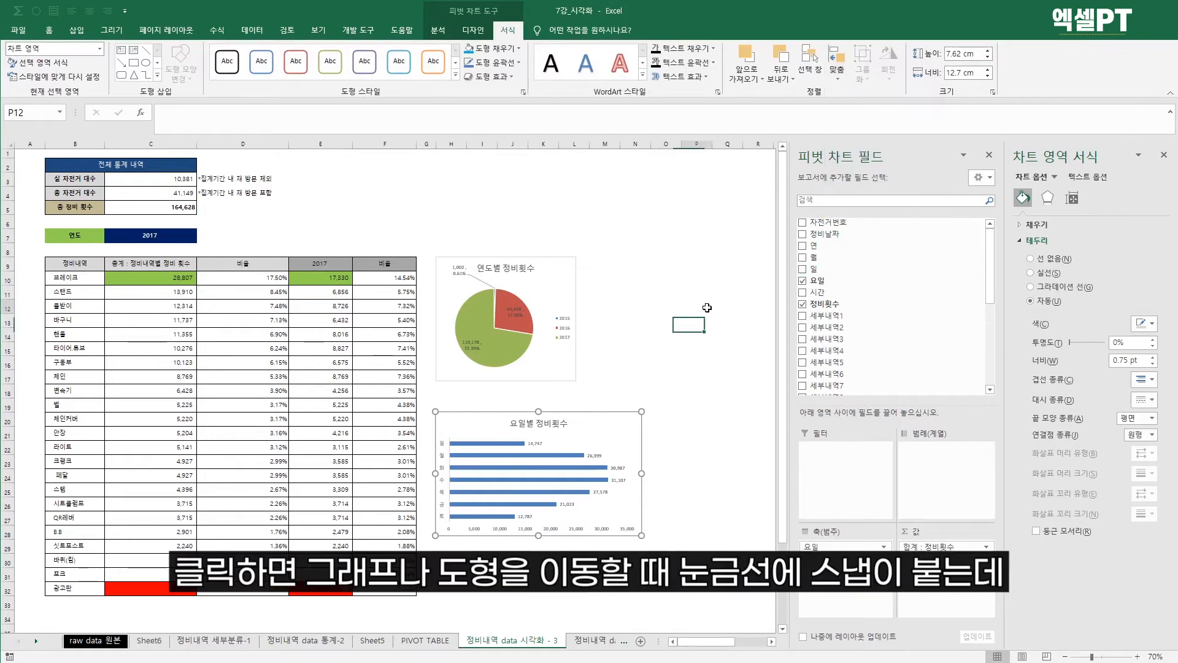
Step: Move the yearly pie chart up to L3 and show the worksheet gridlines
{"action": "left_click", "coordinate": [553, 258]}
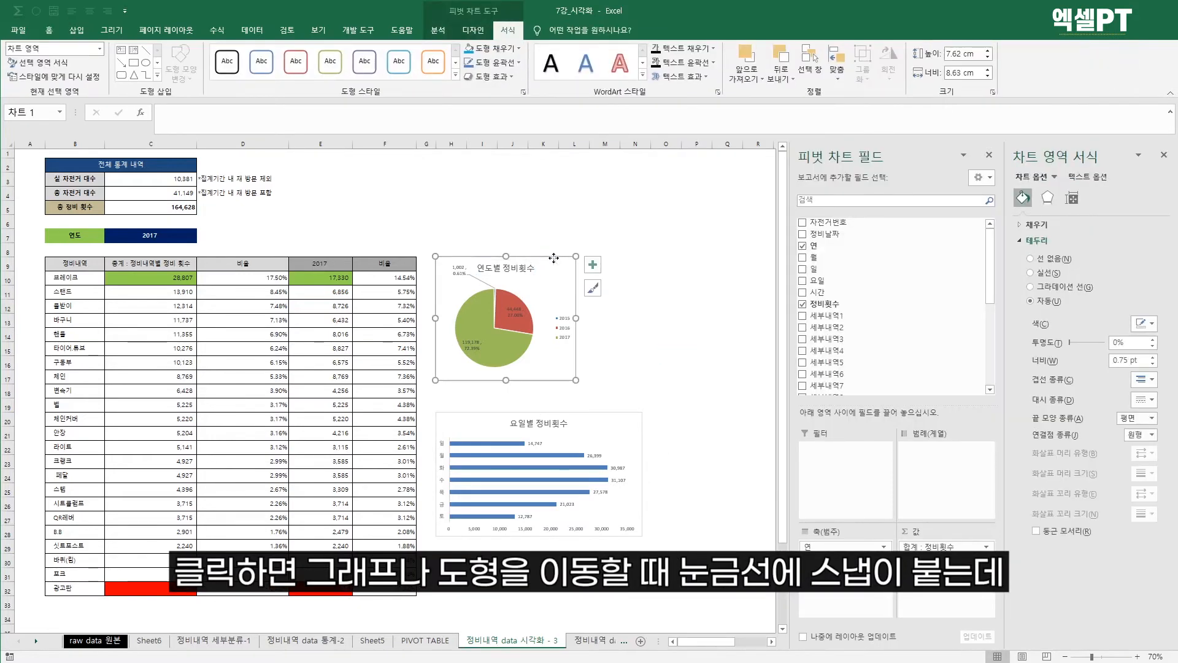
{"action": "left_click_drag", "start_coordinate": [554, 258], "coordinate": [674, 170]}
{"action": "left_click", "coordinate": [319, 30]}
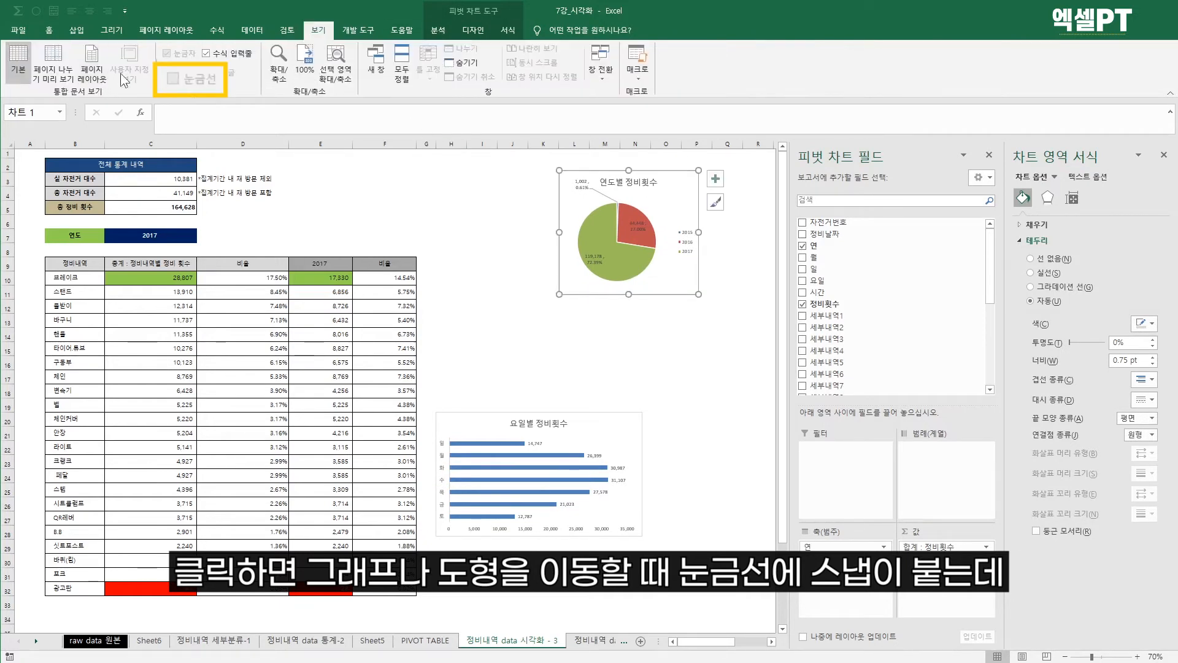
{"action": "left_click", "coordinate": [511, 250]}
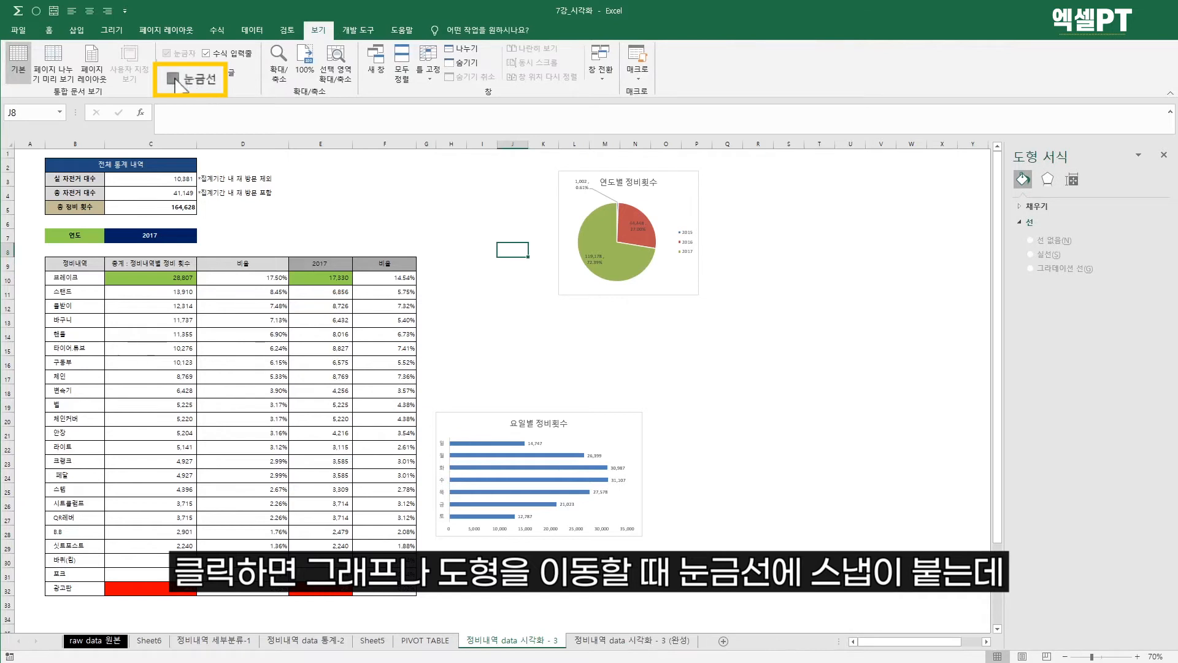
{"action": "left_click", "coordinate": [174, 80]}
Step: Resize the yearly pie chart along the gridlines to about 6.96 cm high and 9.45 cm wide, and place it at H9
{"action": "left_click", "coordinate": [617, 182]}
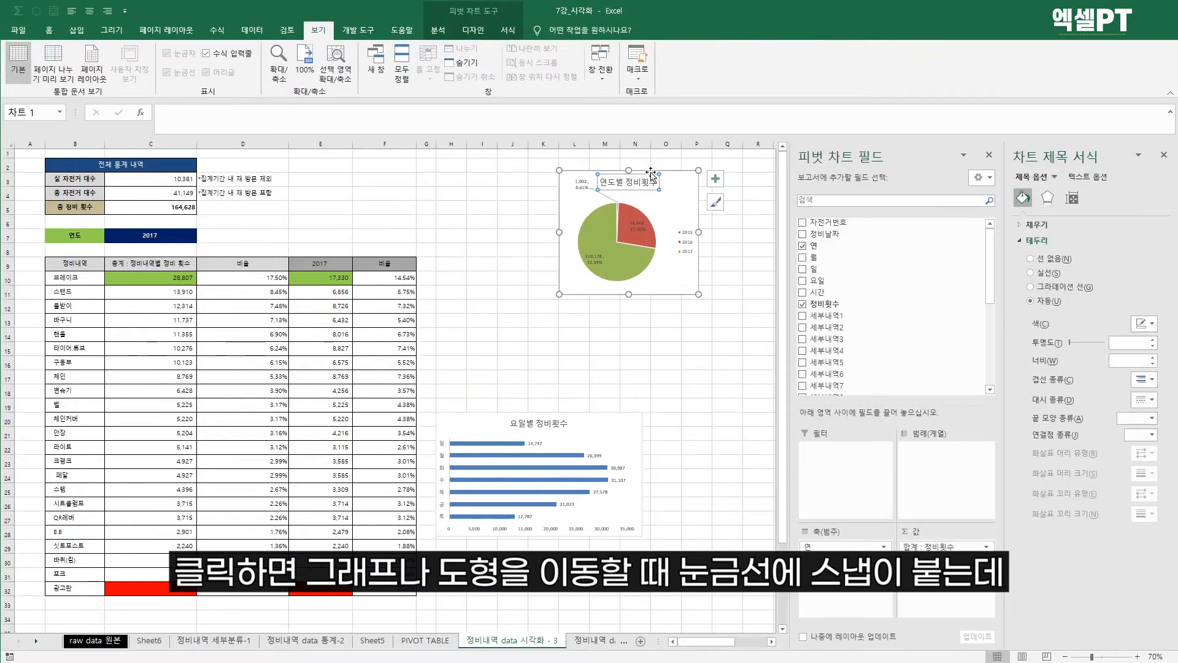
{"action": "left_click_drag", "start_coordinate": [650, 171], "coordinate": [585, 246]}
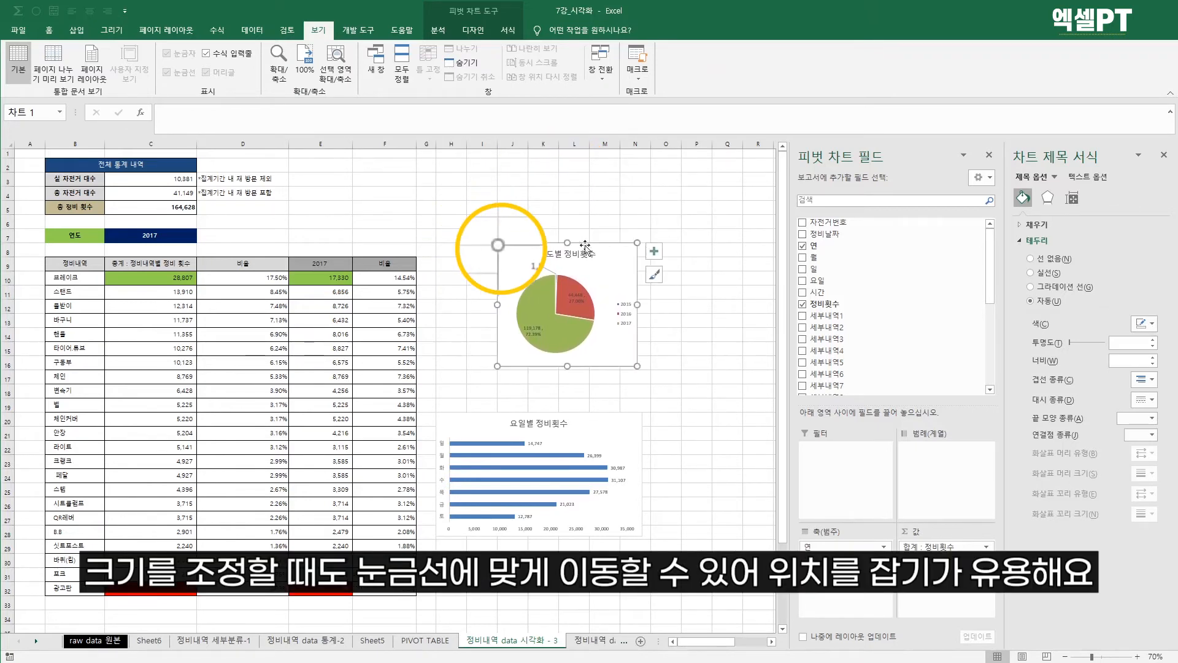
{"action": "left_click_drag", "start_coordinate": [568, 366], "coordinate": [568, 356]}
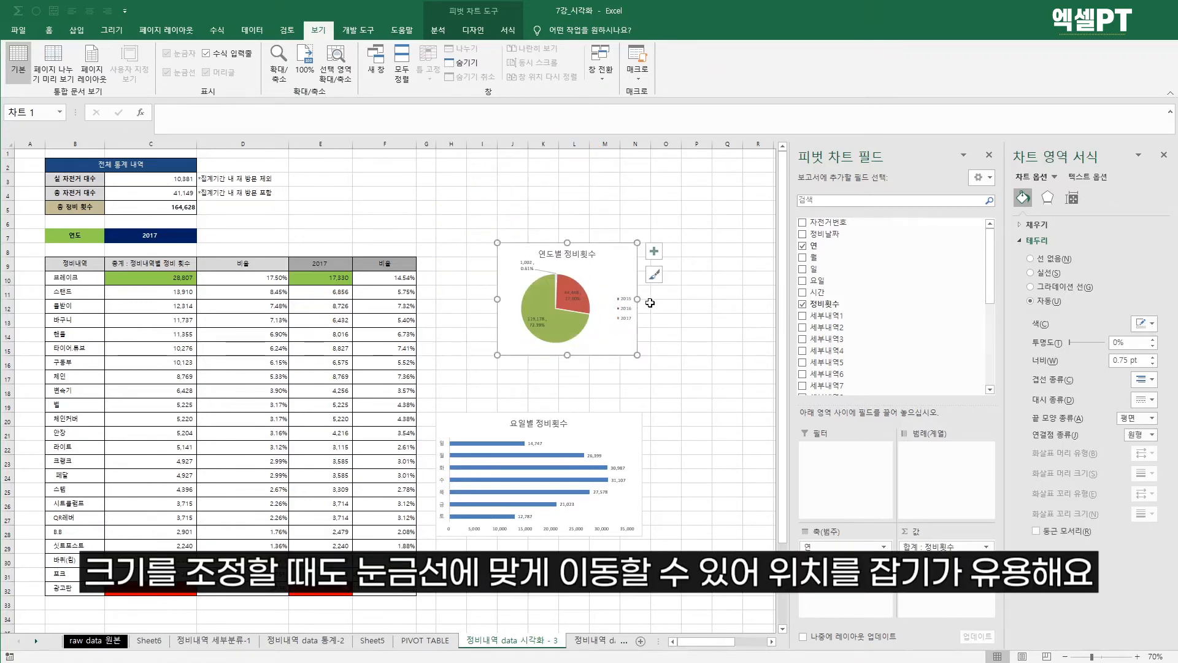
{"action": "left_click_drag", "start_coordinate": [637, 300], "coordinate": [649, 300]}
{"action": "left_click_drag", "start_coordinate": [607, 243], "coordinate": [548, 265]}
Step: Check the 눈금에 맞춤 setting in the yearly pie chart's alignment options
{"action": "left_click", "coordinate": [506, 32]}
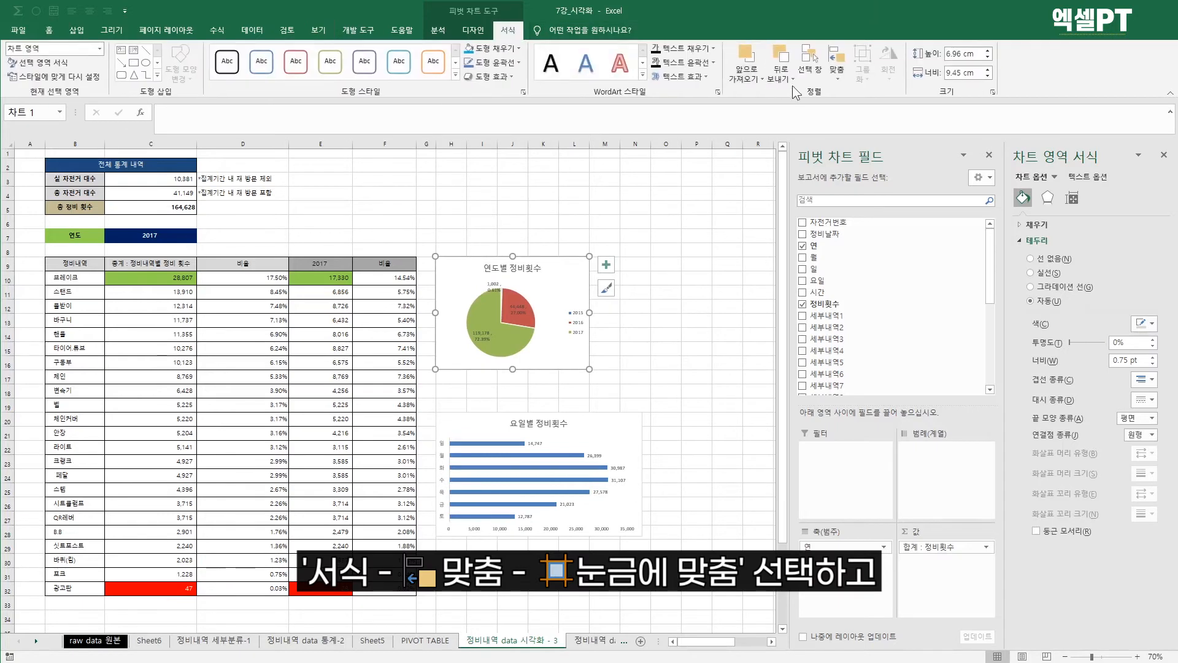
{"action": "left_click", "coordinate": [844, 79]}
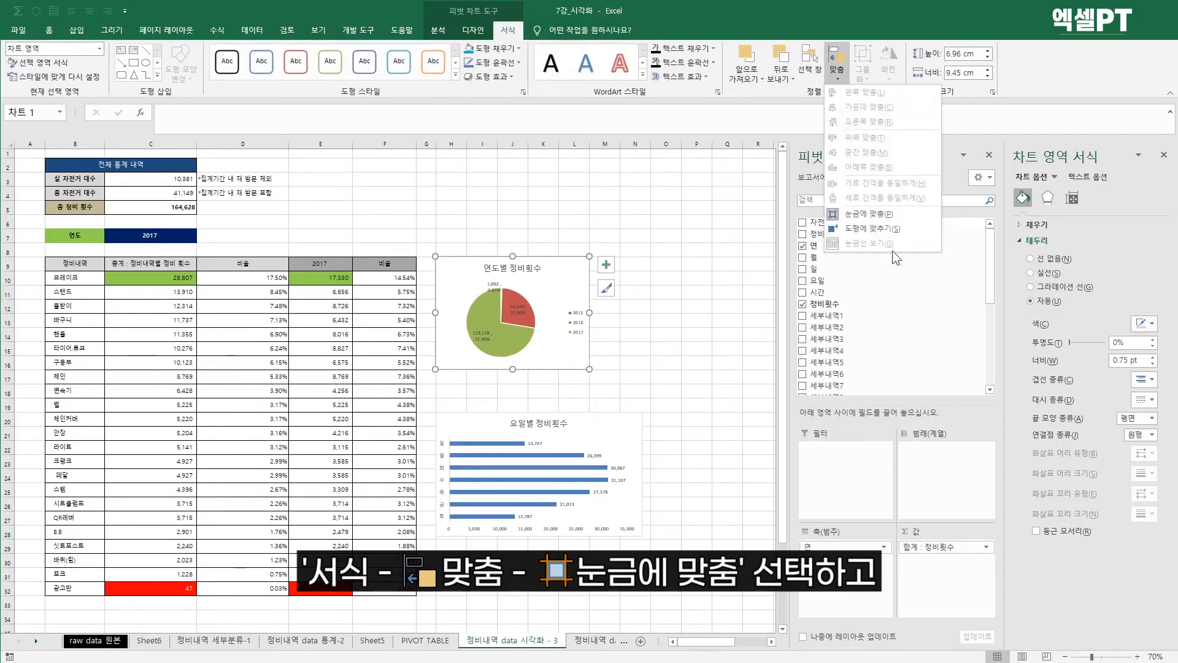
{"action": "left_click", "coordinate": [691, 290]}
{"action": "left_click", "coordinate": [687, 281]}
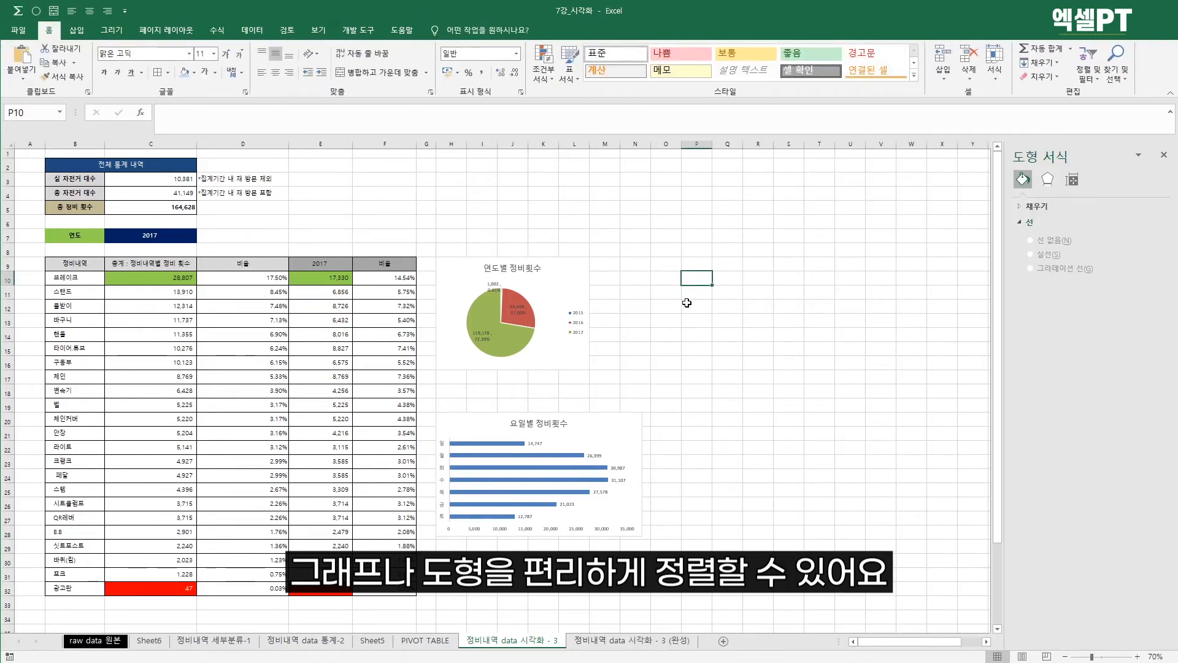
{"action": "left_click", "coordinate": [652, 246]}
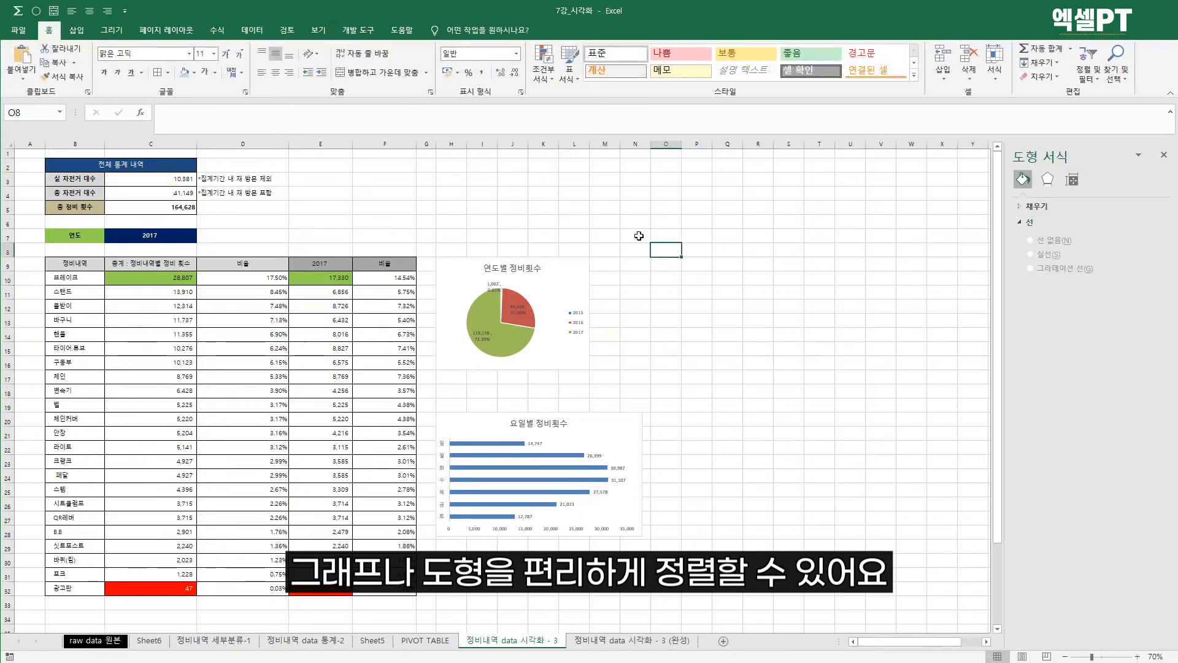
Step: Hide the worksheet gridlines and move the weekday bar chart up to H18, just below the yearly pie chart
{"action": "left_click", "coordinate": [323, 29]}
{"action": "left_click", "coordinate": [176, 72]}
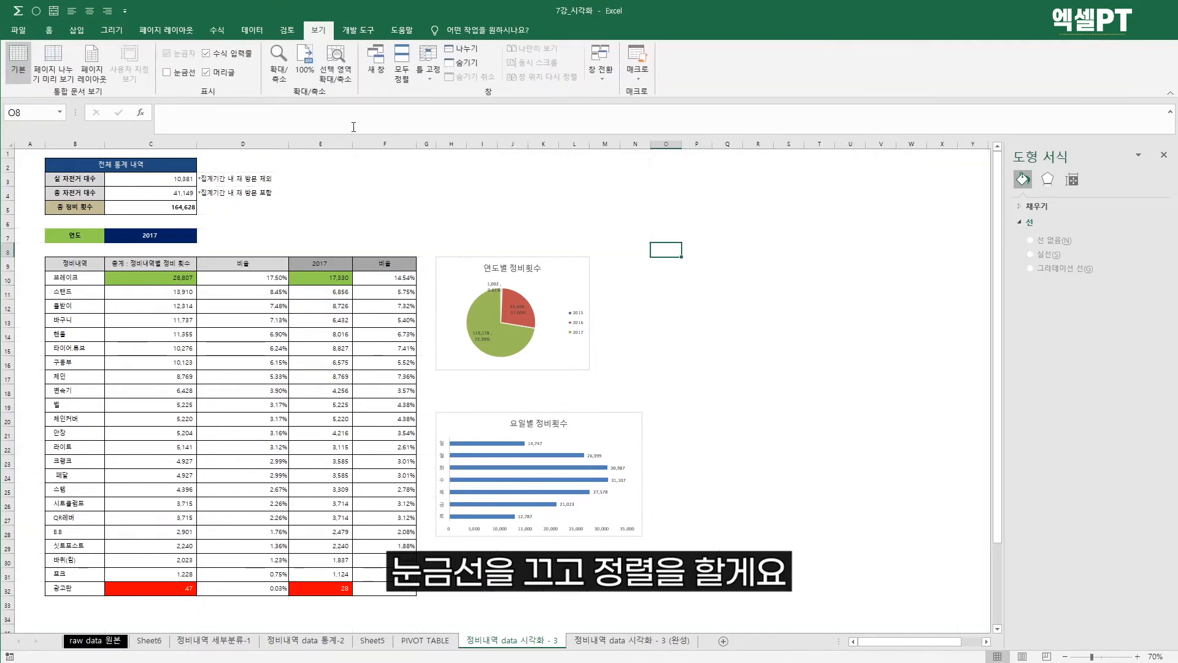
{"action": "left_click", "coordinate": [581, 415]}
{"action": "left_click_drag", "start_coordinate": [582, 414], "coordinate": [581, 389]}
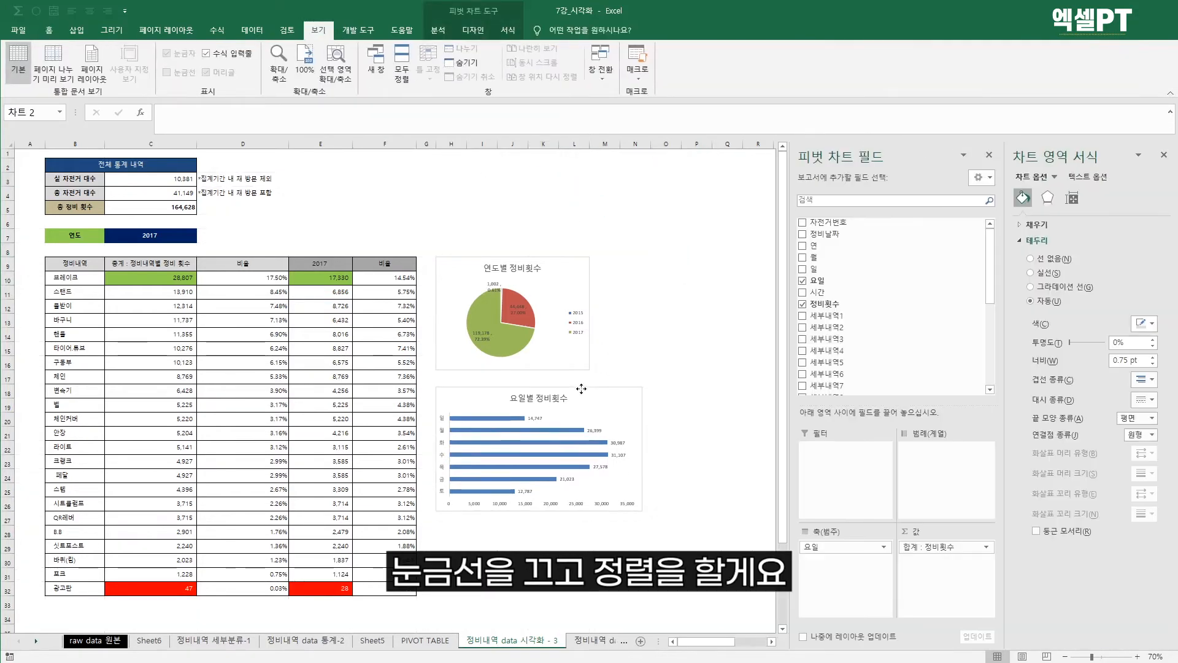
Step: Insert a stacked column pivot chart (누적 세로 막대형) from the 월별 by year pivot table on Sheet6 and move it below the tables
{"action": "left_click", "coordinate": [666, 305]}
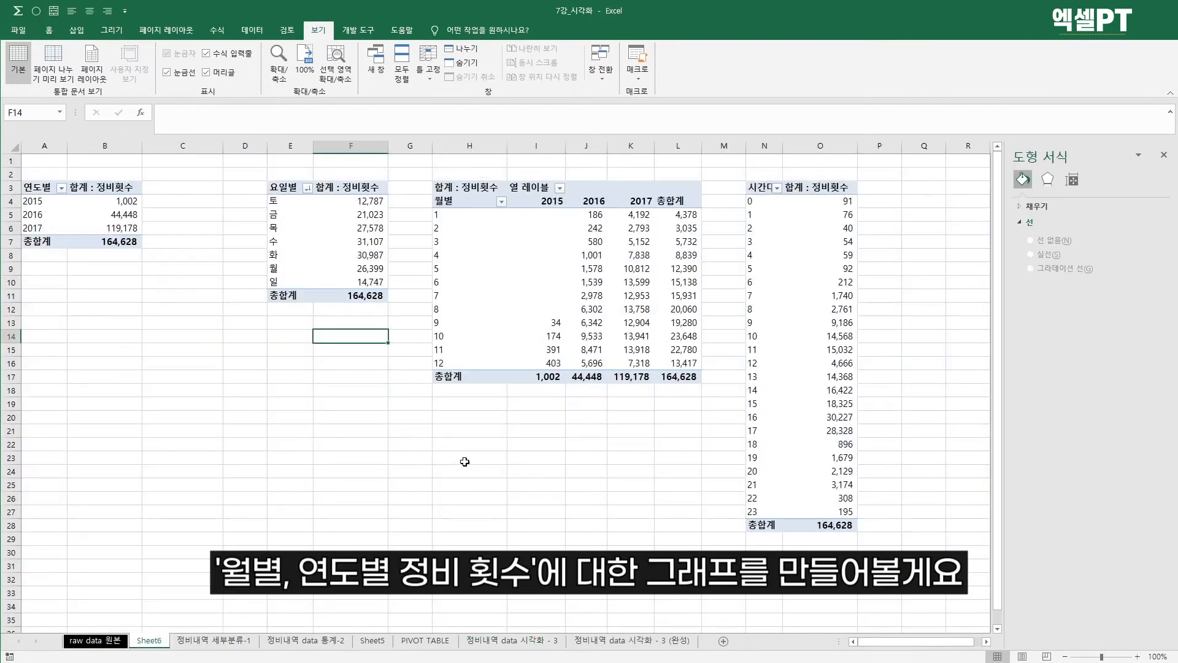
{"action": "left_click", "coordinate": [521, 268]}
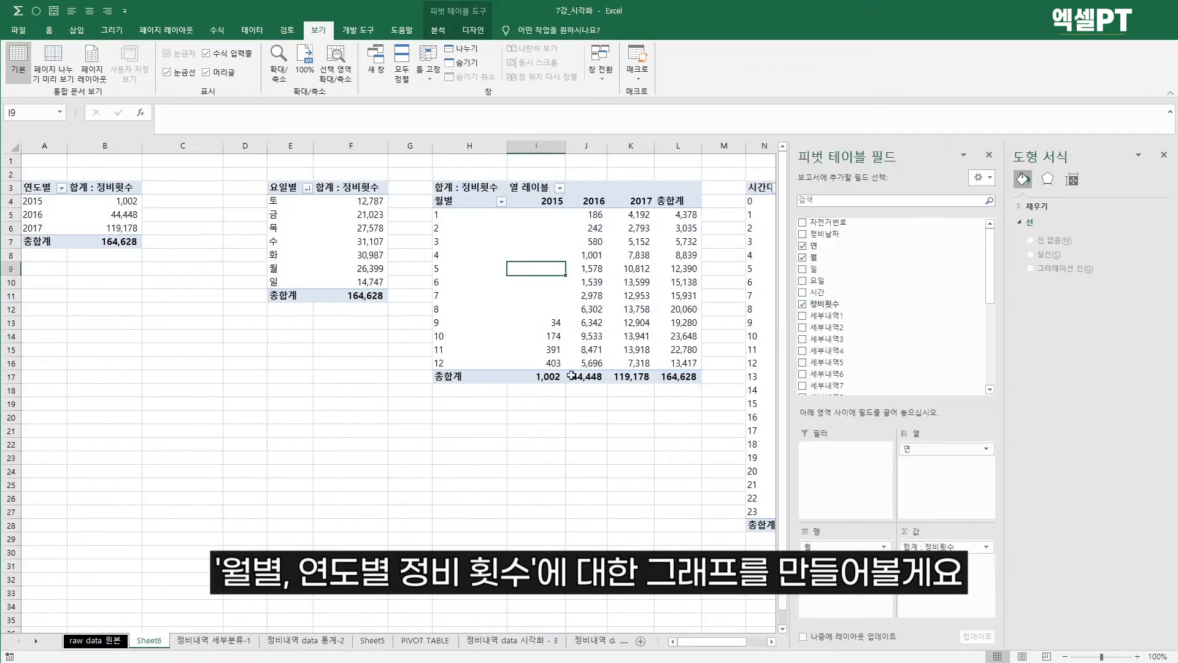
{"action": "left_click", "coordinate": [587, 271]}
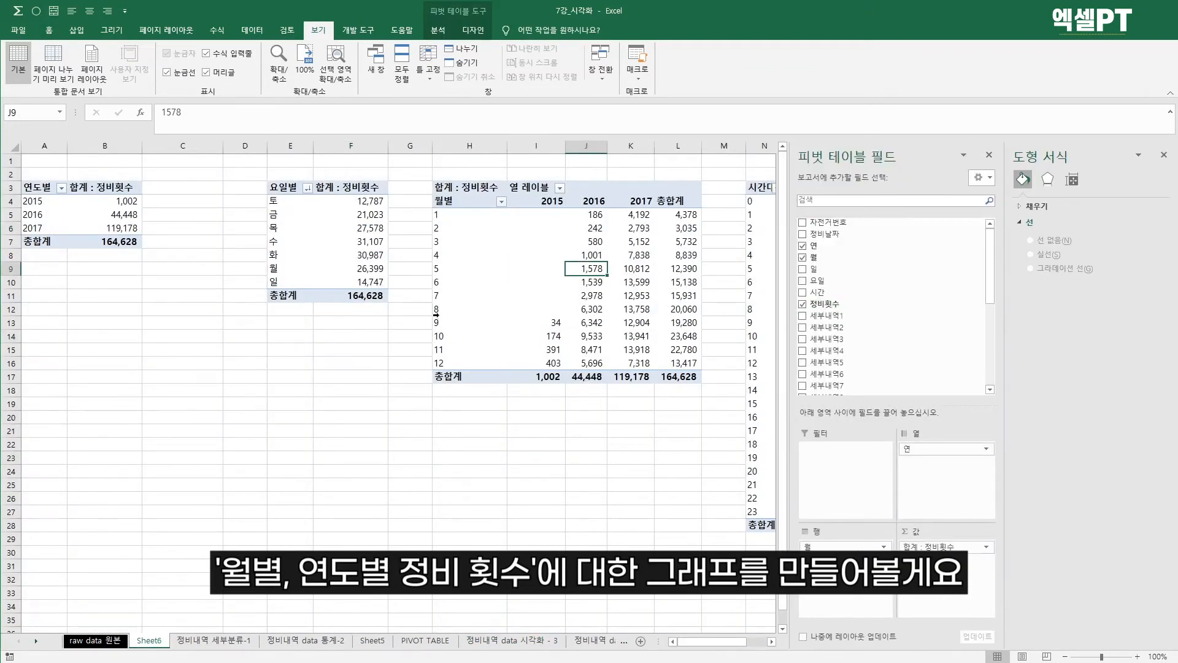
{"action": "left_click", "coordinate": [649, 284]}
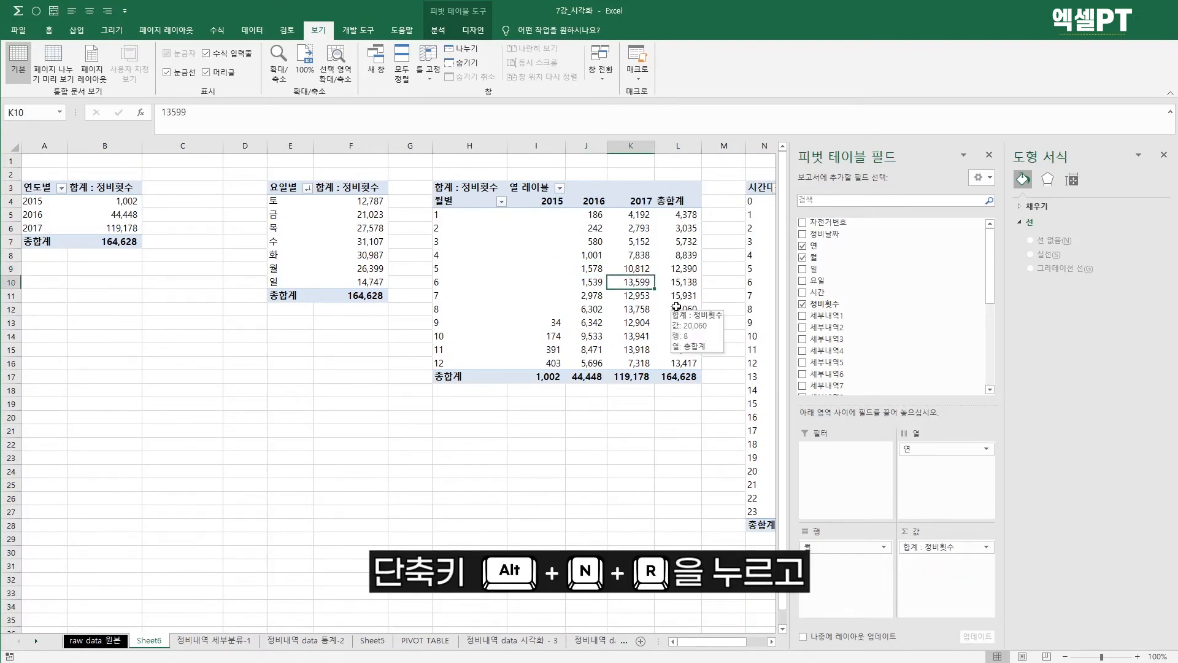
{"action": "key", "text": "alt"}
{"action": "key", "text": "n"}
{"action": "key", "text": "r"}
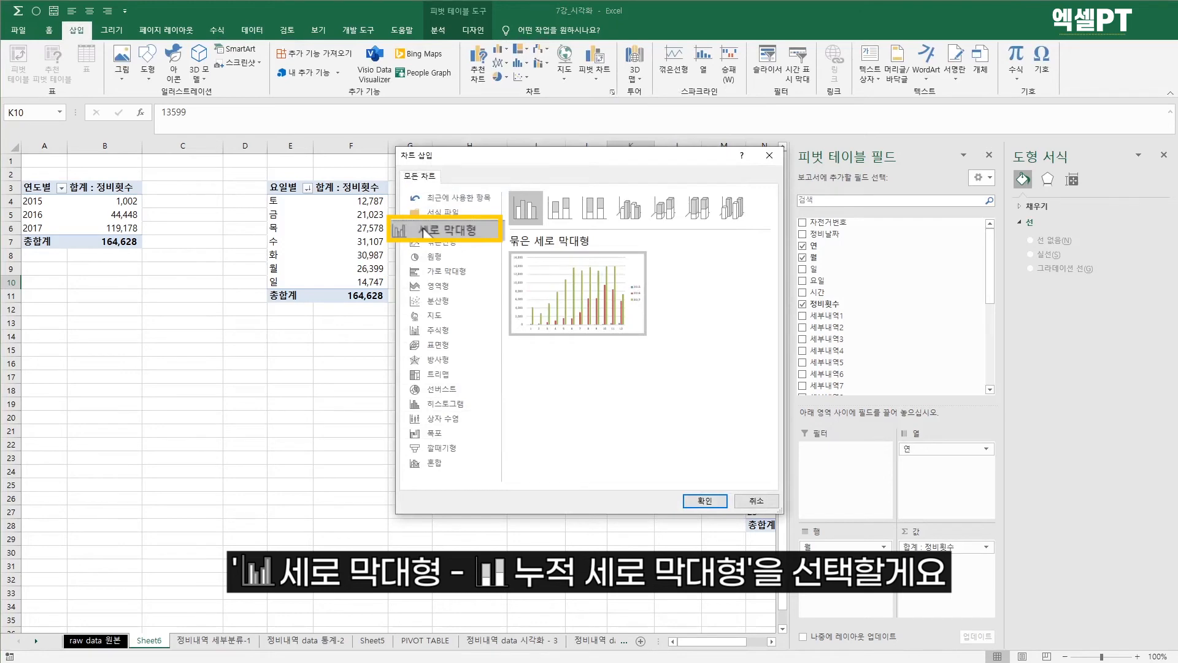
{"action": "left_click", "coordinate": [560, 203]}
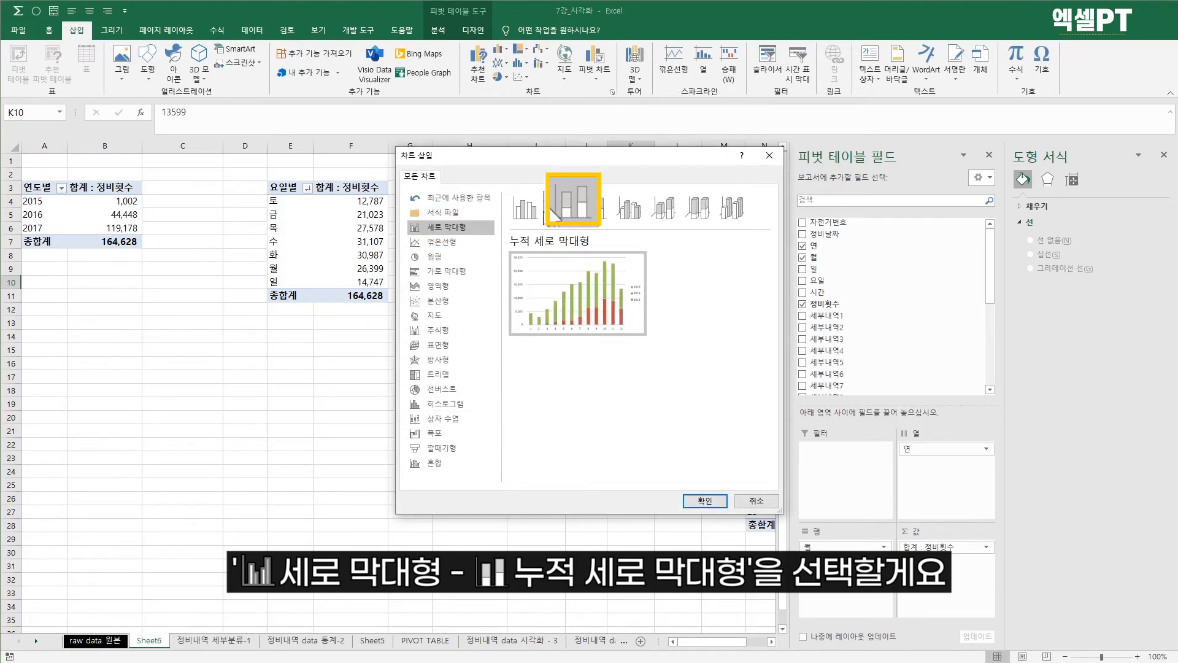
{"action": "left_click", "coordinate": [724, 502]}
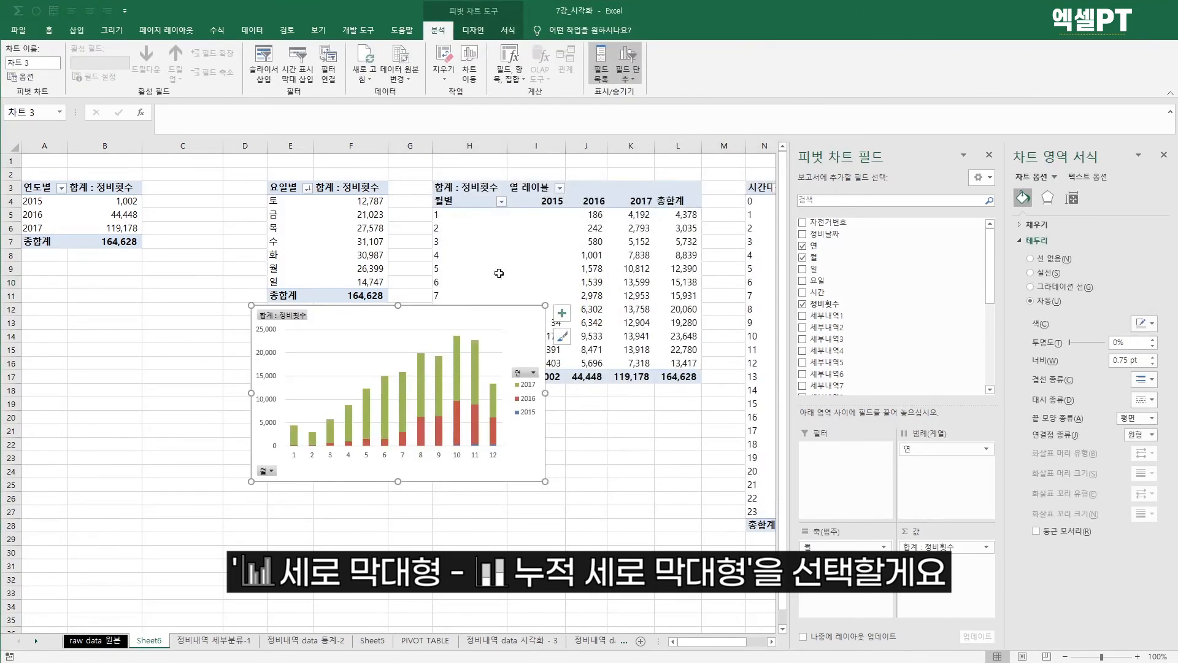
{"action": "left_click_drag", "start_coordinate": [545, 395], "coordinate": [507, 461]}
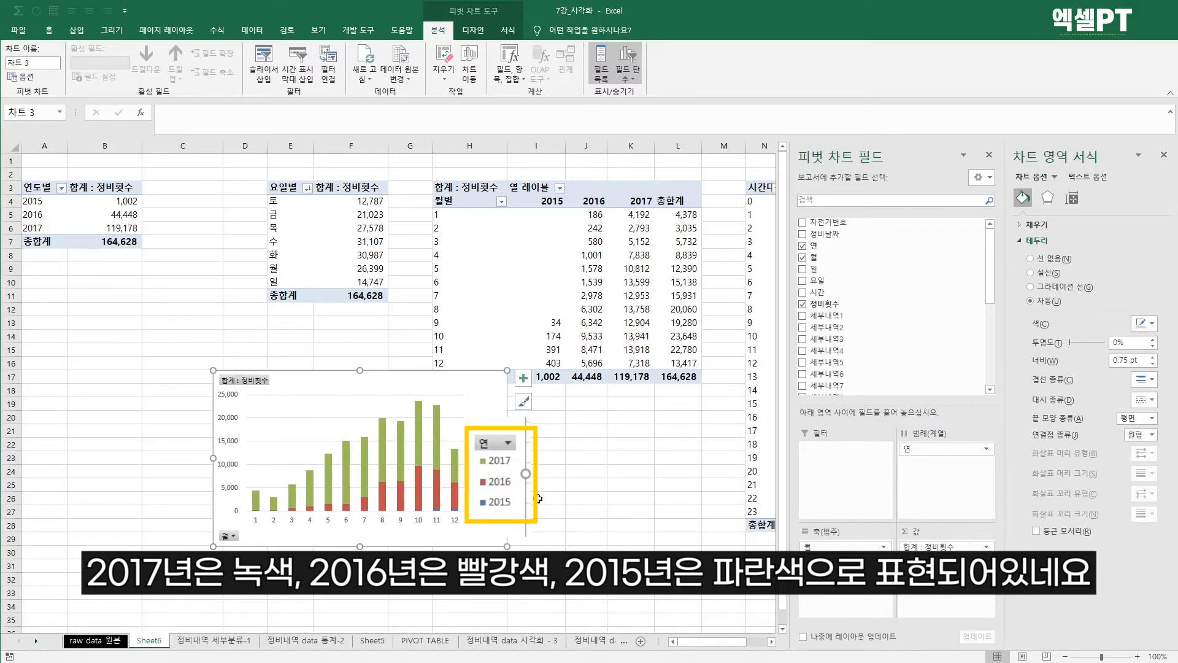
Step: Recolour the 2016 series of the monthly chart to standard orange through its legend entry
{"action": "left_click", "coordinate": [493, 466]}
{"action": "left_click", "coordinate": [491, 464]}
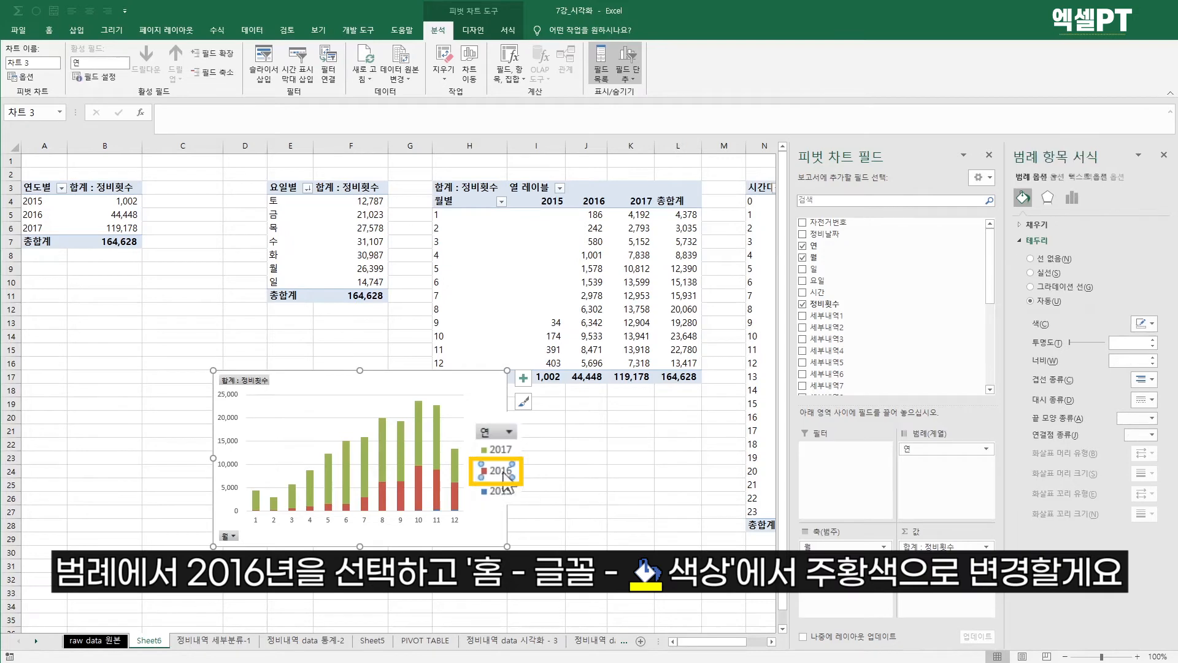
{"action": "left_click", "coordinate": [49, 30]}
{"action": "left_click", "coordinate": [195, 78]}
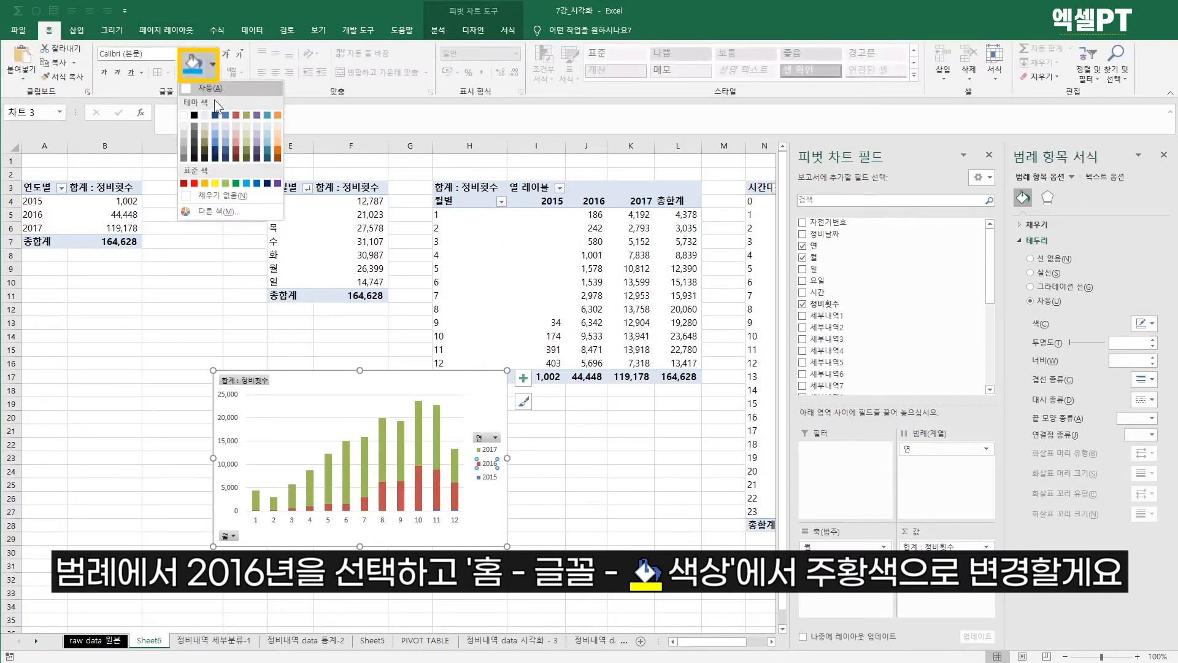
{"action": "left_click", "coordinate": [190, 179]}
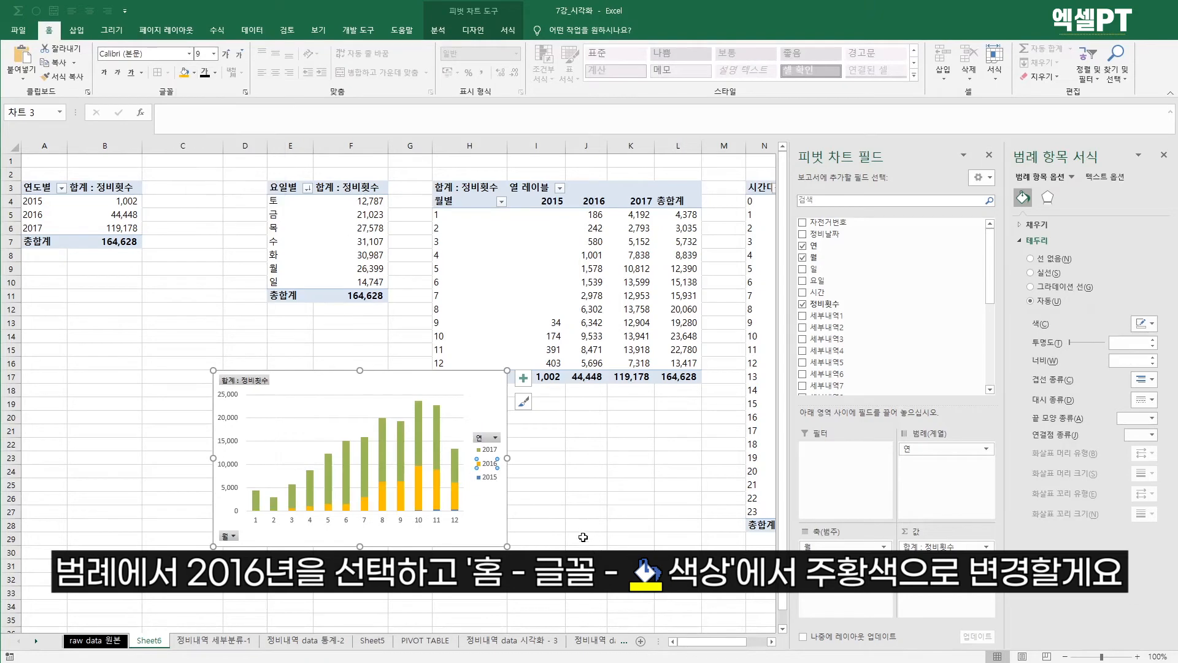
Step: Recolour the 2015 series of the monthly chart to standard blue through its legend entry
{"action": "left_click", "coordinate": [552, 498]}
{"action": "left_click", "coordinate": [488, 478]}
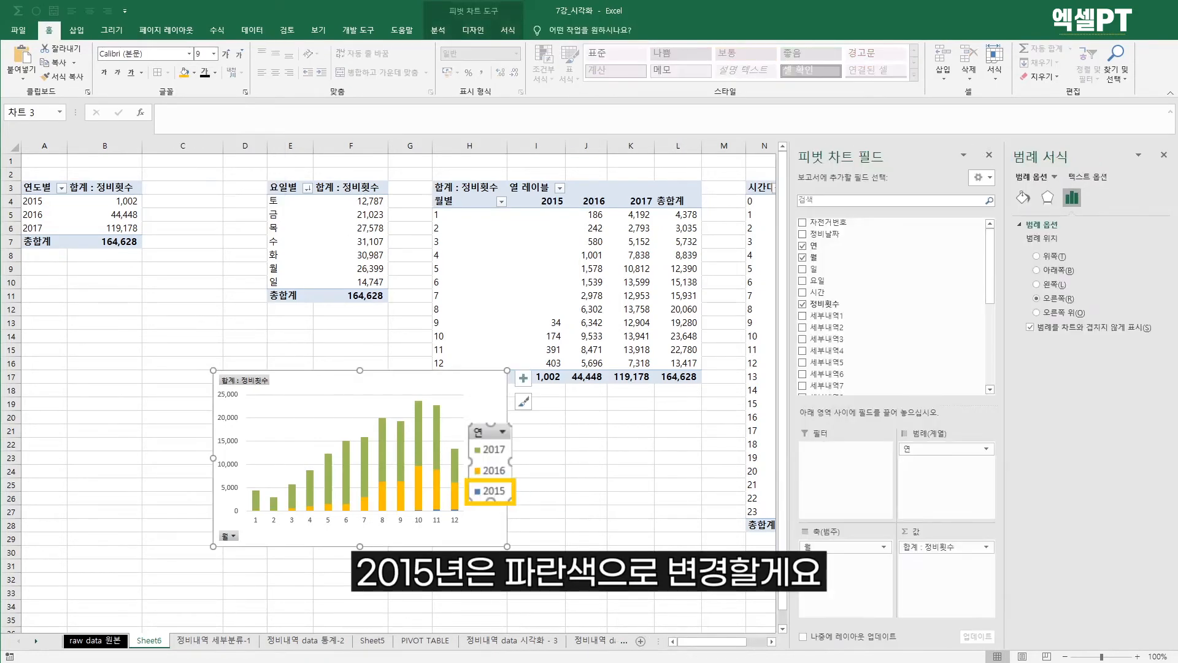
{"action": "left_click", "coordinate": [493, 479]}
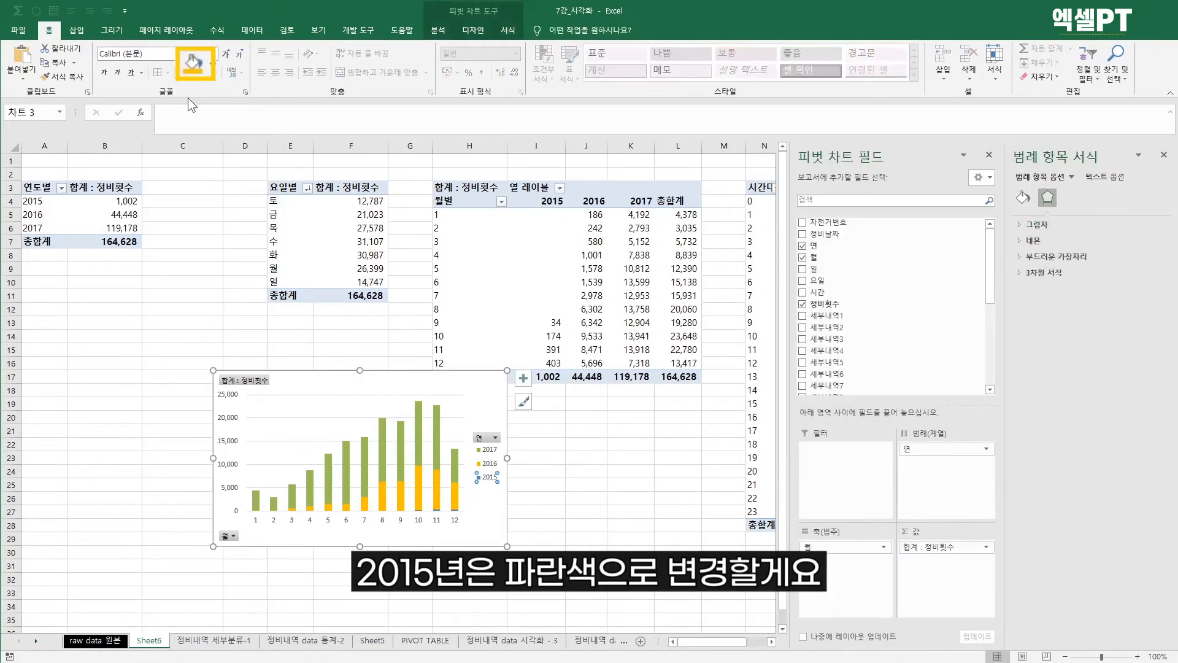
{"action": "left_click", "coordinate": [194, 73]}
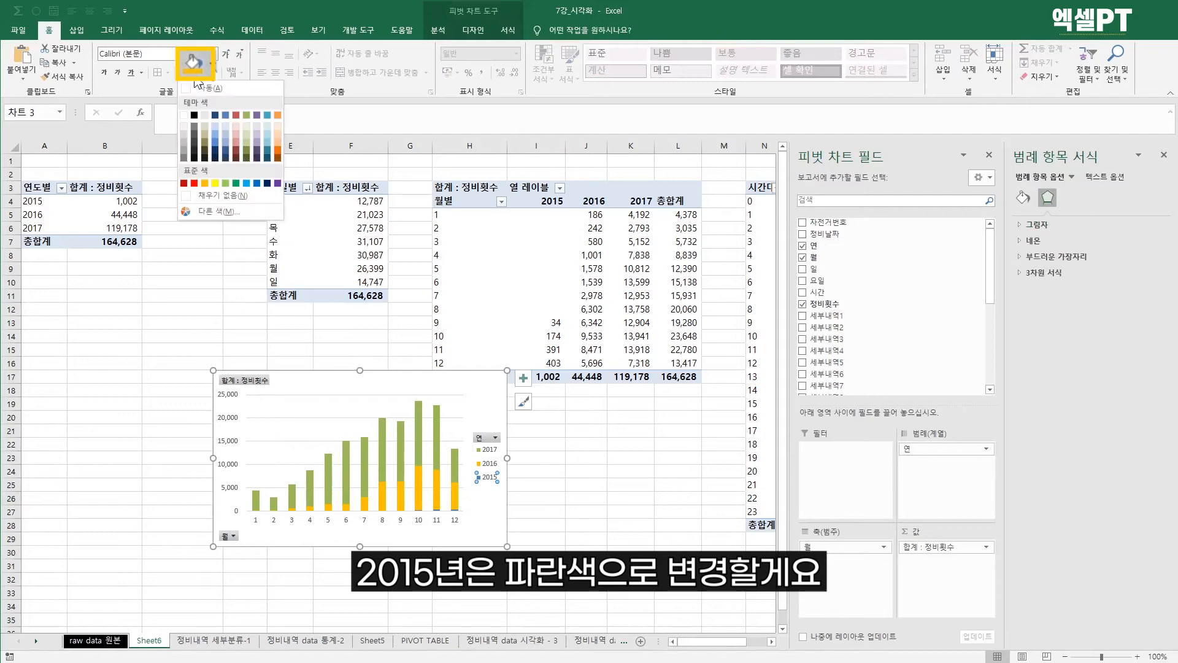
{"action": "left_click", "coordinate": [256, 183]}
{"action": "left_click", "coordinate": [564, 500]}
{"action": "left_click", "coordinate": [588, 444]}
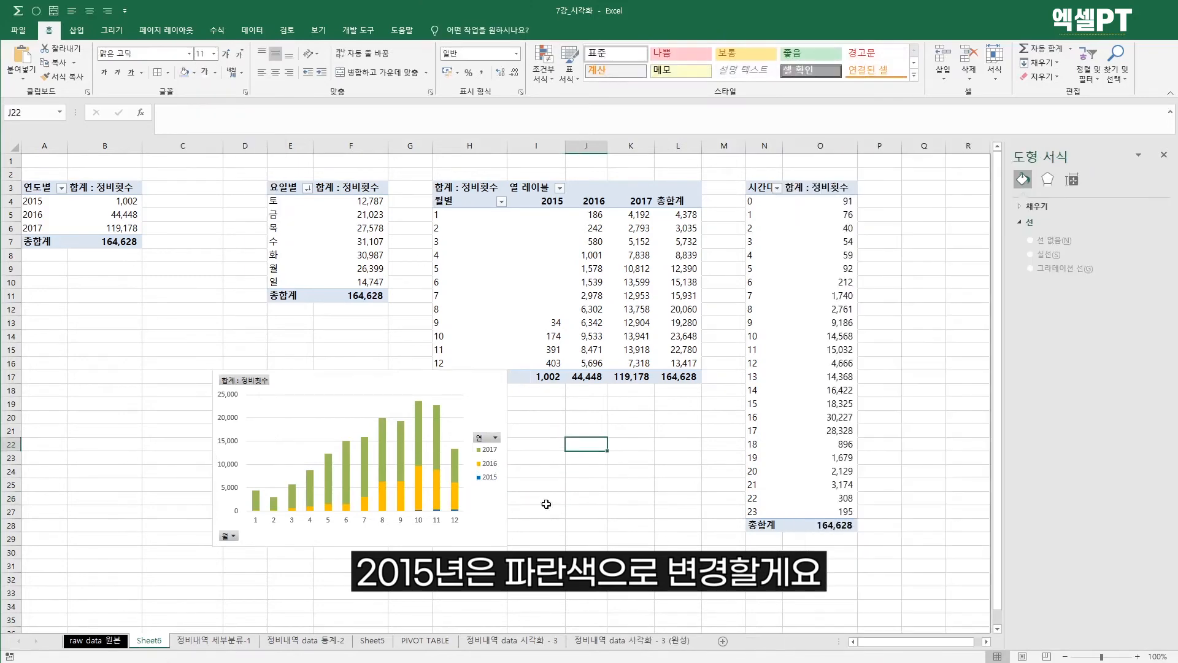
Step: Add data labels to the monthly chart and hide all of its pivot field buttons
{"action": "left_click", "coordinate": [477, 392]}
{"action": "left_click", "coordinate": [523, 378]}
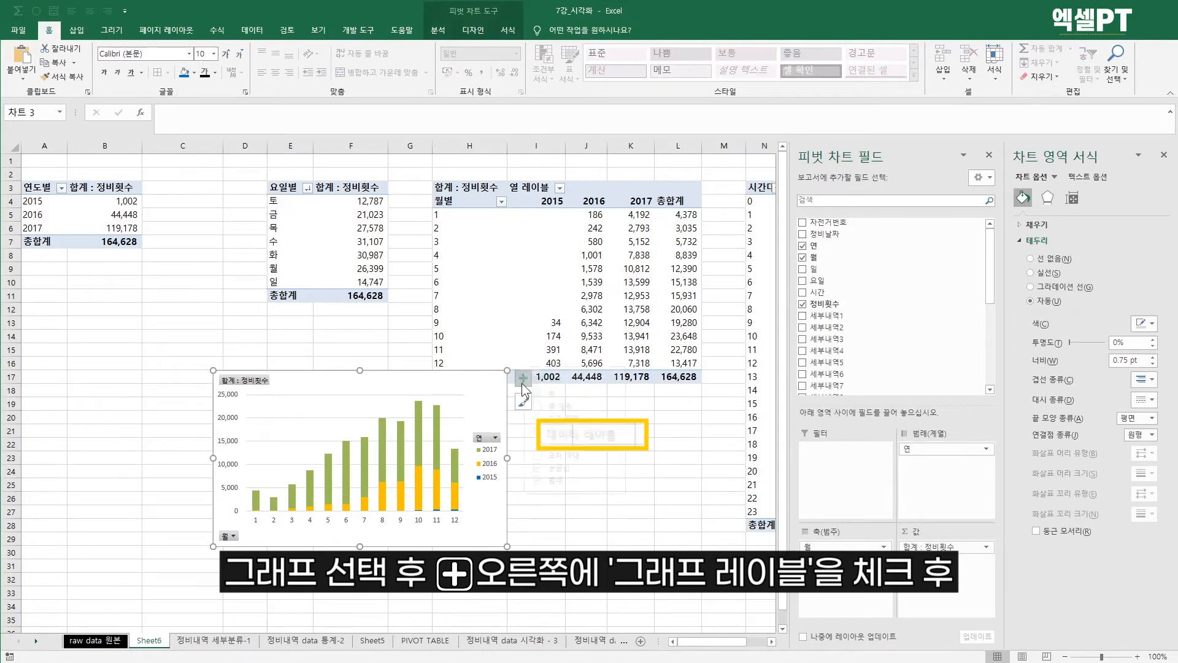
{"action": "left_click", "coordinate": [553, 431]}
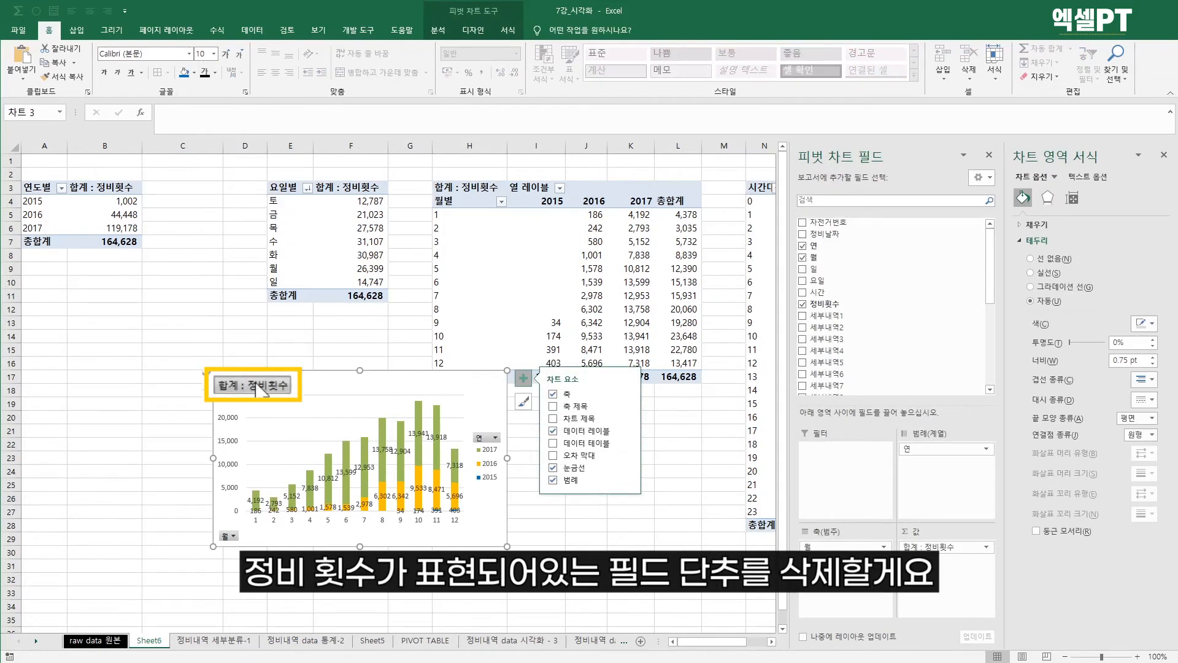
{"action": "right_click", "coordinate": [245, 382]}
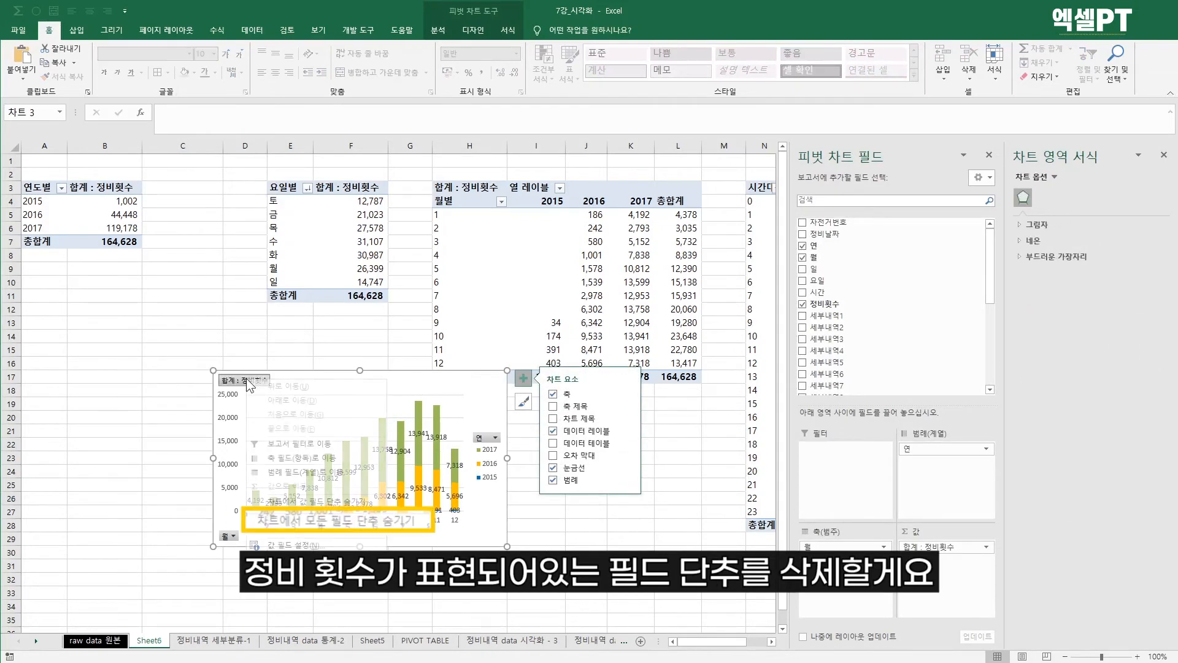
{"action": "left_click", "coordinate": [313, 522]}
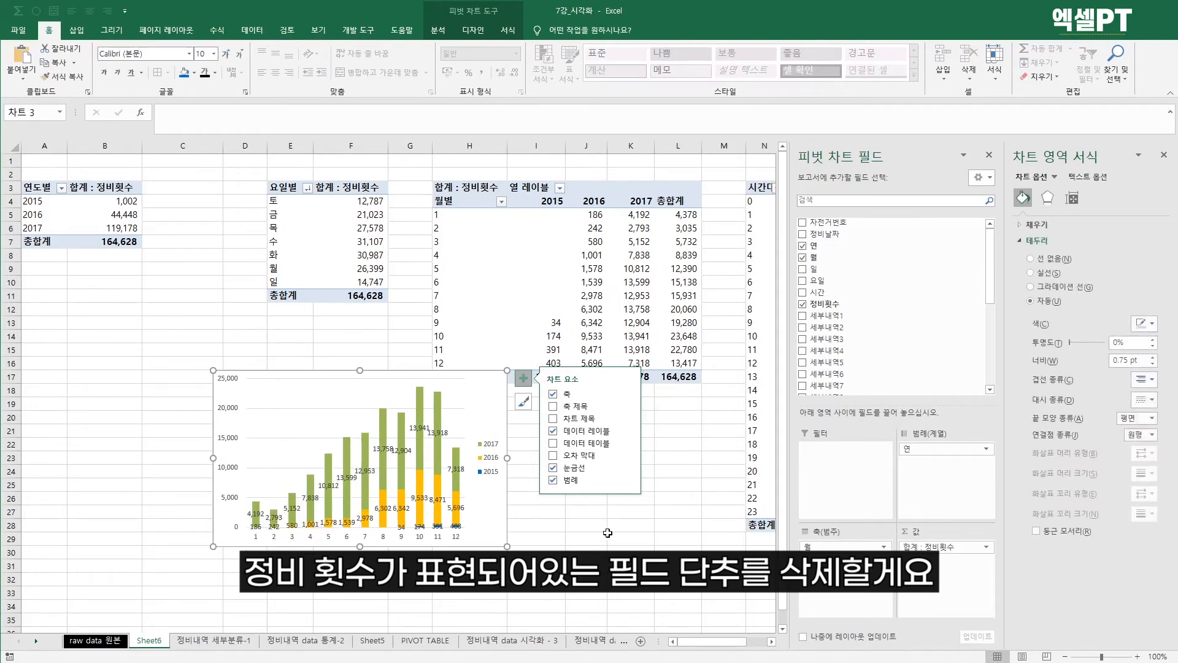
{"action": "left_click", "coordinate": [586, 551]}
Step: Widen the monthly chart to about the end of column K and set its series gap width (간격 너비) to 39%
{"action": "left_click", "coordinate": [420, 428]}
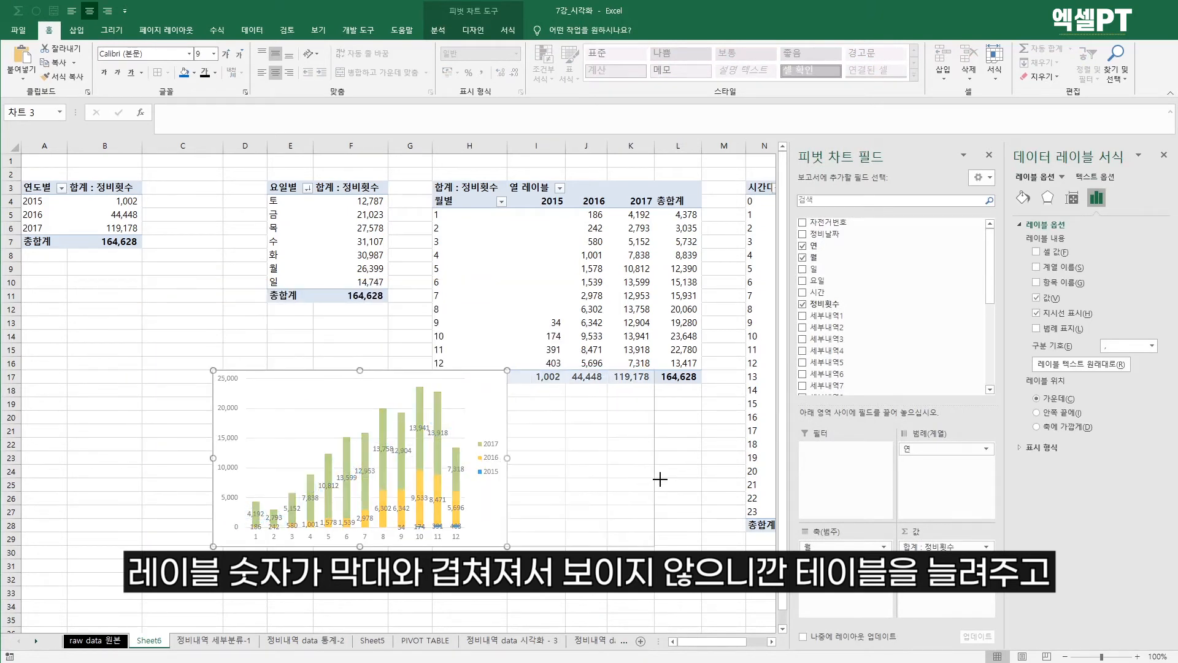
{"action": "left_click_drag", "start_coordinate": [660, 479], "coordinate": [658, 478]}
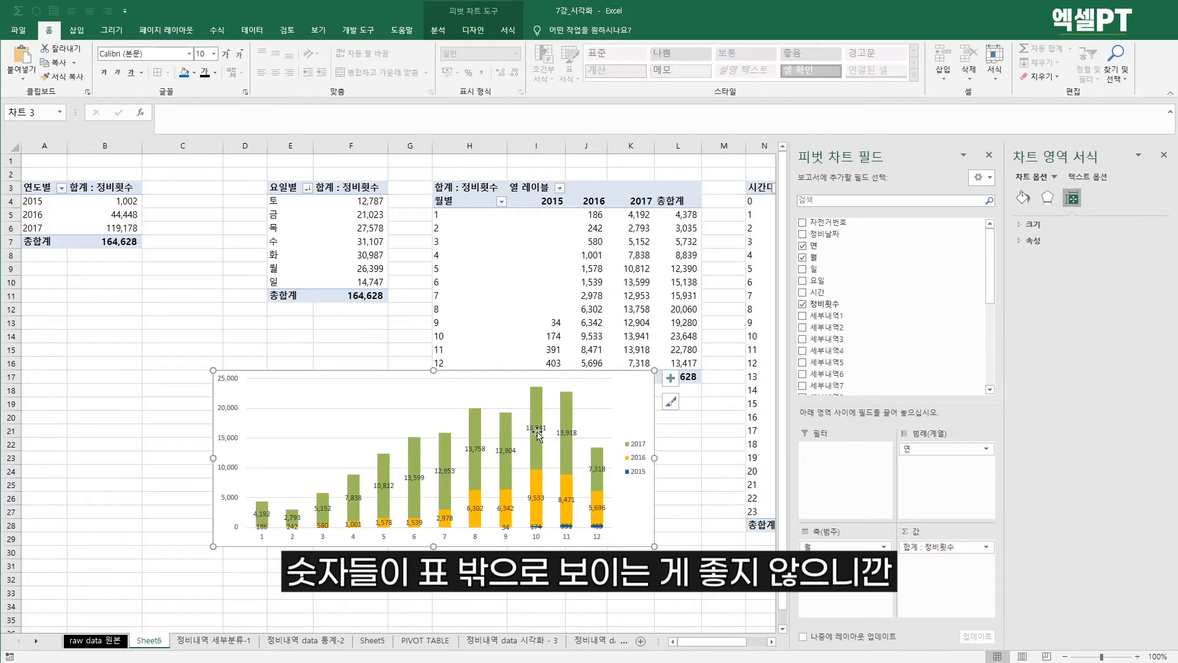
{"action": "left_click", "coordinate": [537, 408]}
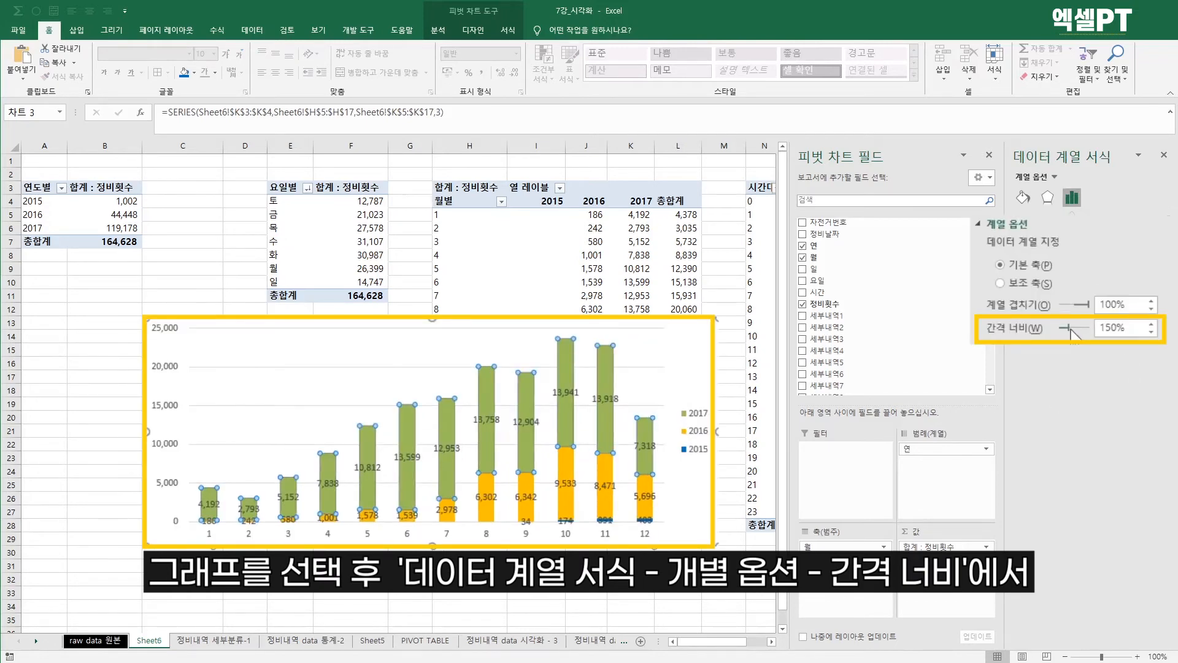
{"action": "mouse_move", "coordinate": [1069, 331]}
{"action": "left_mouse_down"}
{"action": "mouse_move", "coordinate": [1083, 333]}
{"action": "mouse_move", "coordinate": [1063, 330]}
{"action": "left_mouse_up"}
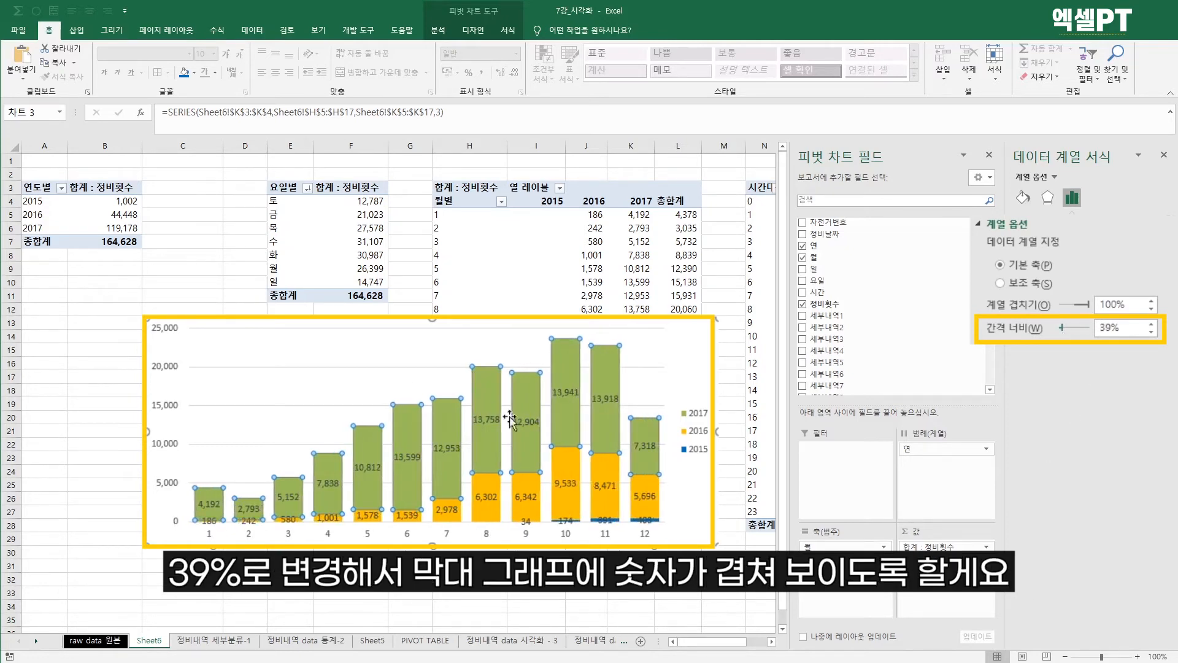
{"action": "mouse_move", "coordinate": [563, 429]}
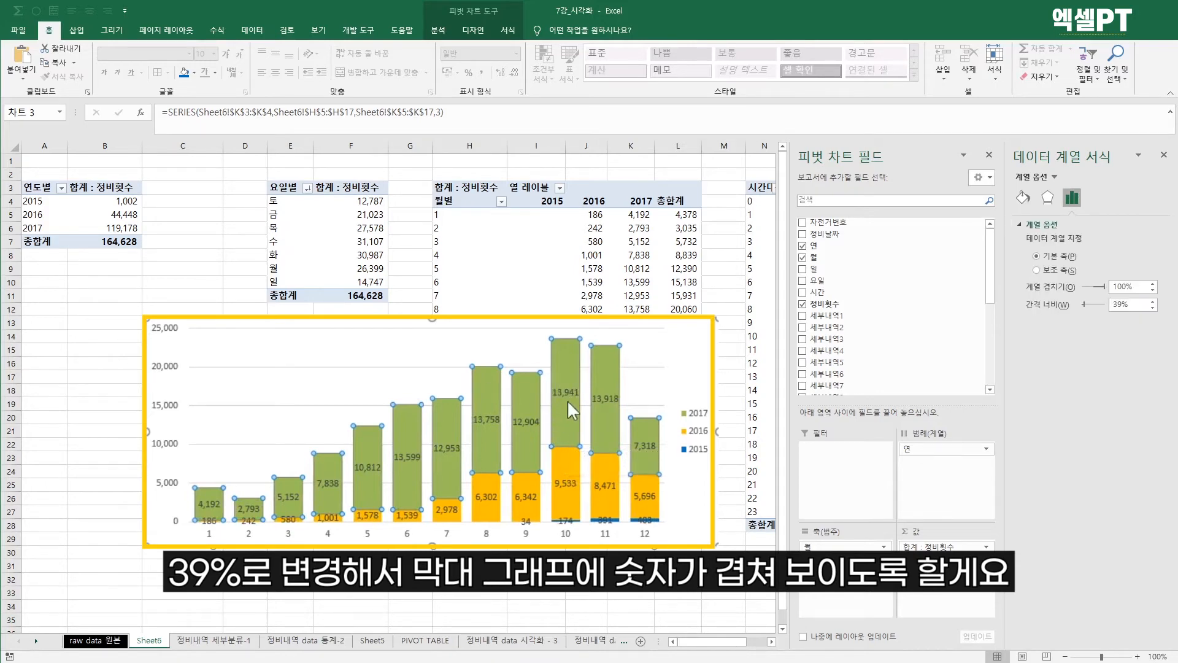
{"action": "left_click", "coordinate": [631, 581]}
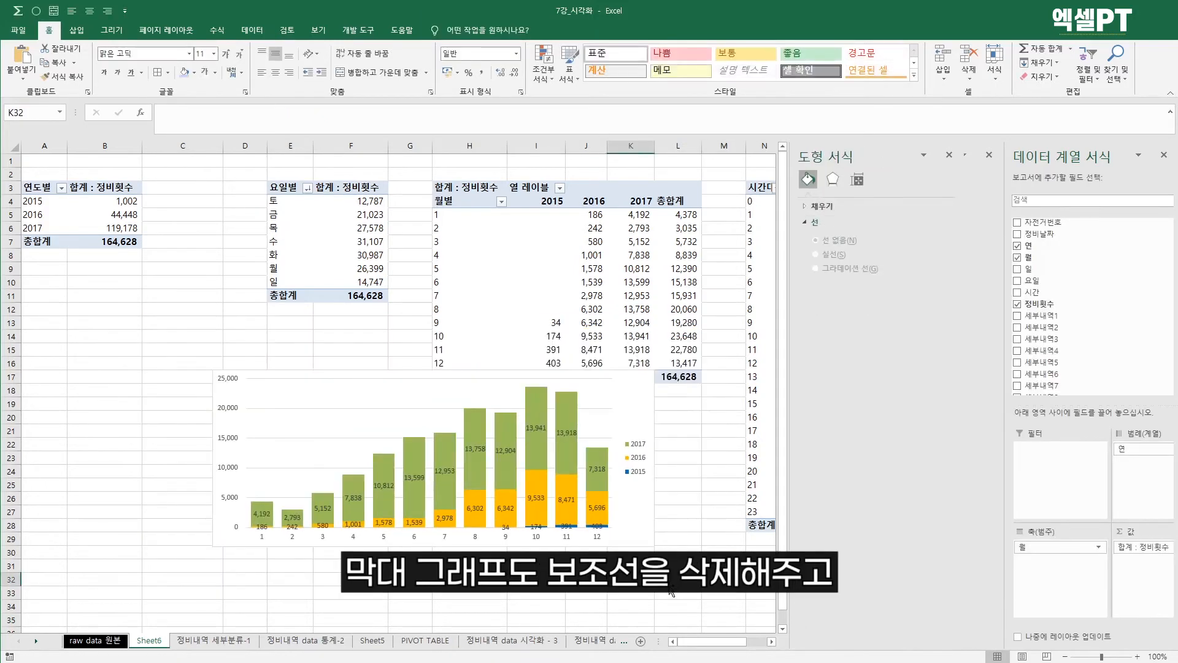
Step: Delete the major gridlines from the monthly stacked column chart
{"action": "left_click", "coordinate": [687, 522]}
{"action": "left_click", "coordinate": [648, 410]}
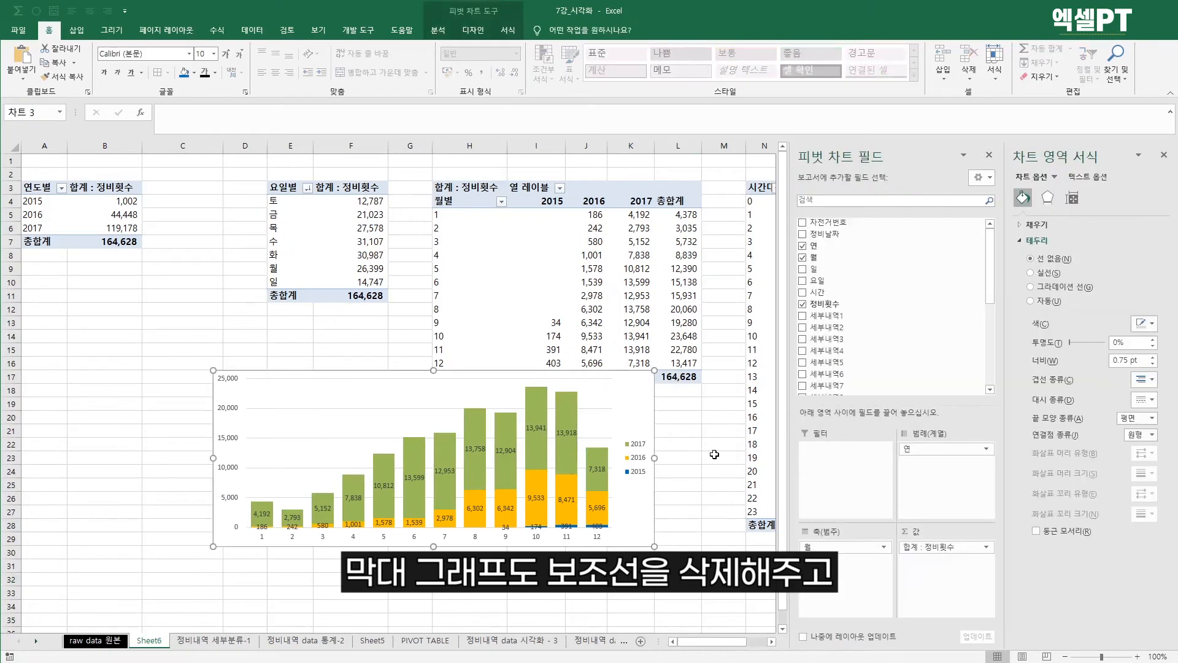
{"action": "left_click", "coordinate": [607, 407]}
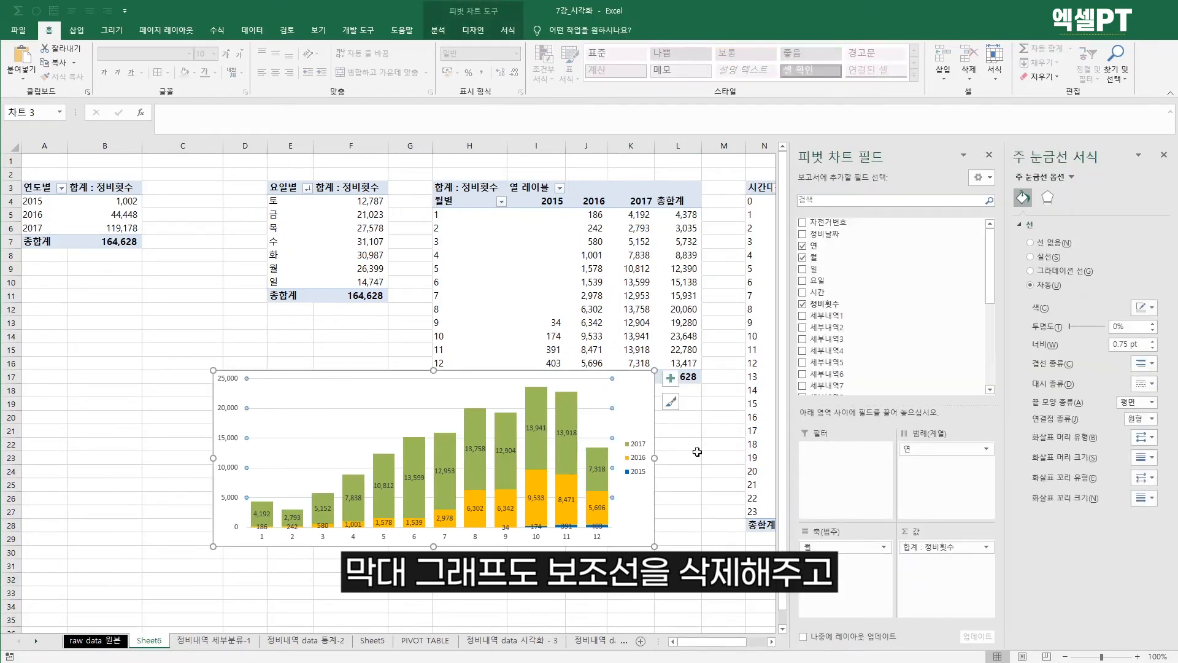
{"action": "key", "text": "Delete"}
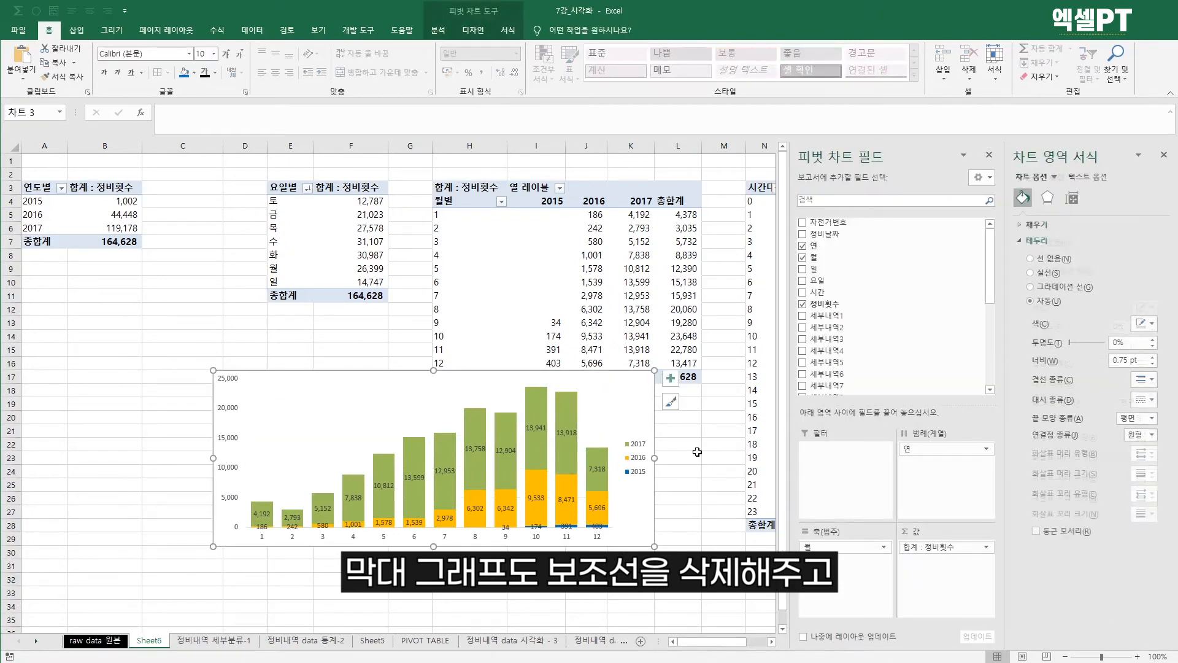
Step: Cut the monthly chart, paste it onto the 정비내역 data 시각화 - 3 sheet and place it beside the weekday bar chart
{"action": "left_click", "coordinate": [648, 414]}
{"action": "key", "text": "ctrl+x"}
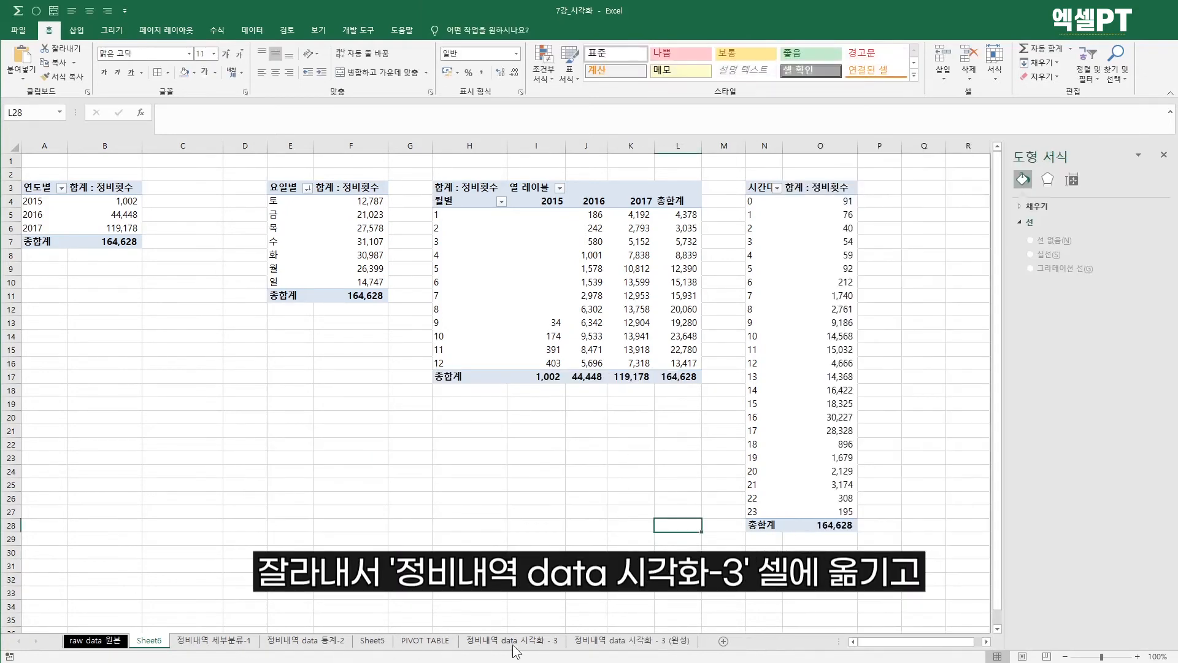
{"action": "left_click", "coordinate": [516, 641]}
{"action": "left_click", "coordinate": [733, 367]}
{"action": "key", "text": "ctrl+v"}
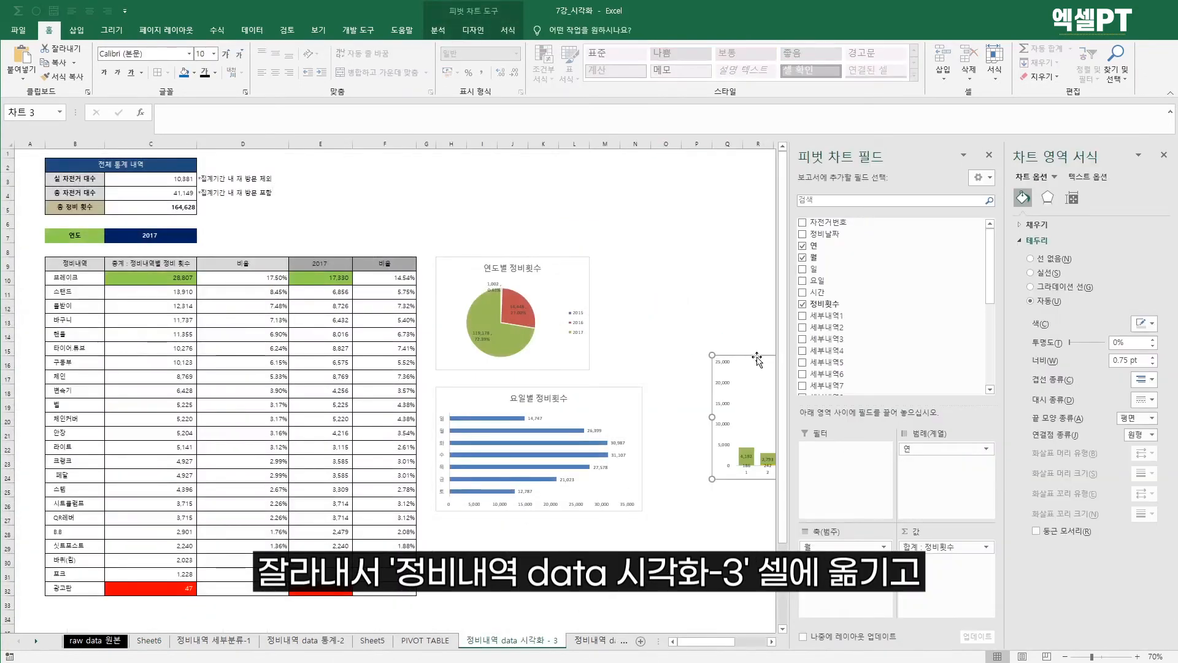
{"action": "left_click_drag", "start_coordinate": [758, 358], "coordinate": [697, 392]}
{"action": "left_click_drag", "start_coordinate": [701, 642], "coordinate": [712, 648]}
Step: Widen the yearly pie chart and the weekday bar chart so both end at the right edge of column N
{"action": "left_click", "coordinate": [250, 305]}
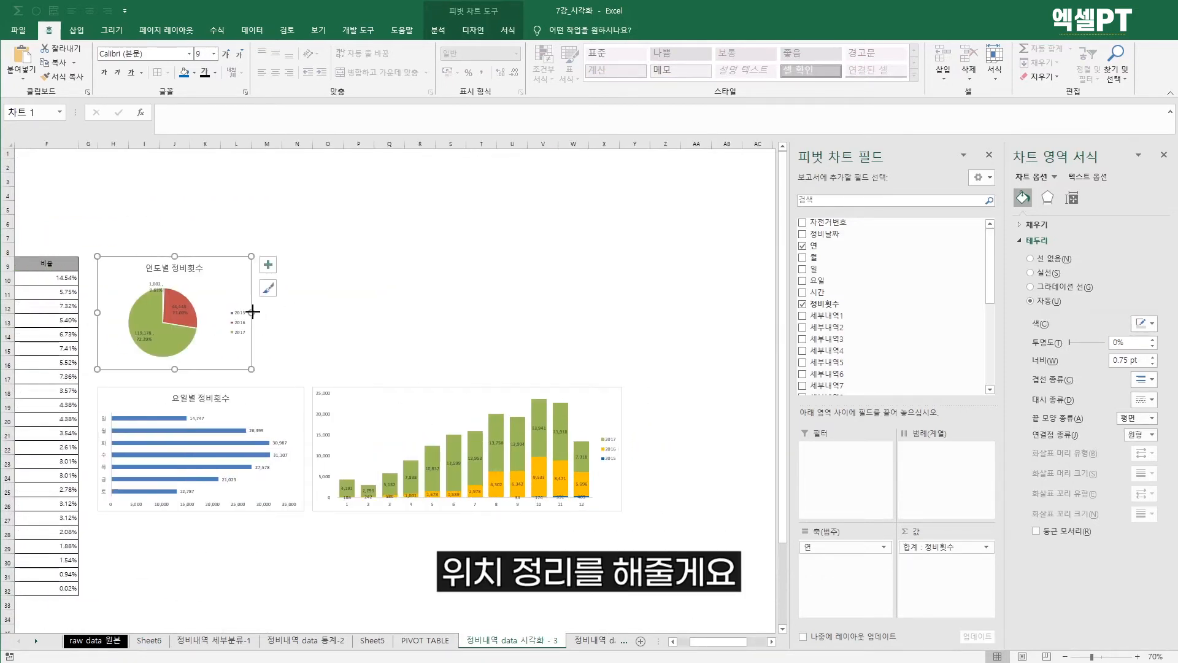
{"action": "left_click_drag", "start_coordinate": [253, 312], "coordinate": [312, 313]}
{"action": "left_click", "coordinate": [301, 316]}
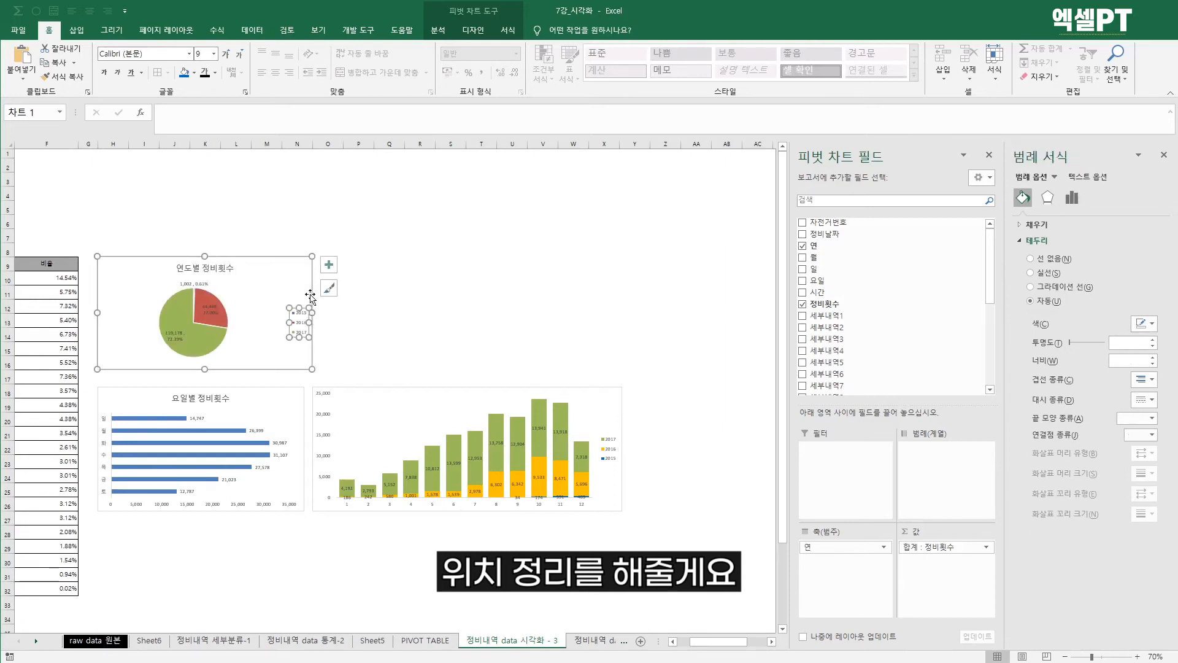
{"action": "left_click", "coordinate": [305, 394]}
{"action": "left_click_drag", "start_coordinate": [304, 448], "coordinate": [312, 448]}
Step: Move the monthly chart over to P18 and narrow column O to a slim gap between it and the weekday chart
{"action": "left_click_drag", "start_coordinate": [373, 387], "coordinate": [398, 390]}
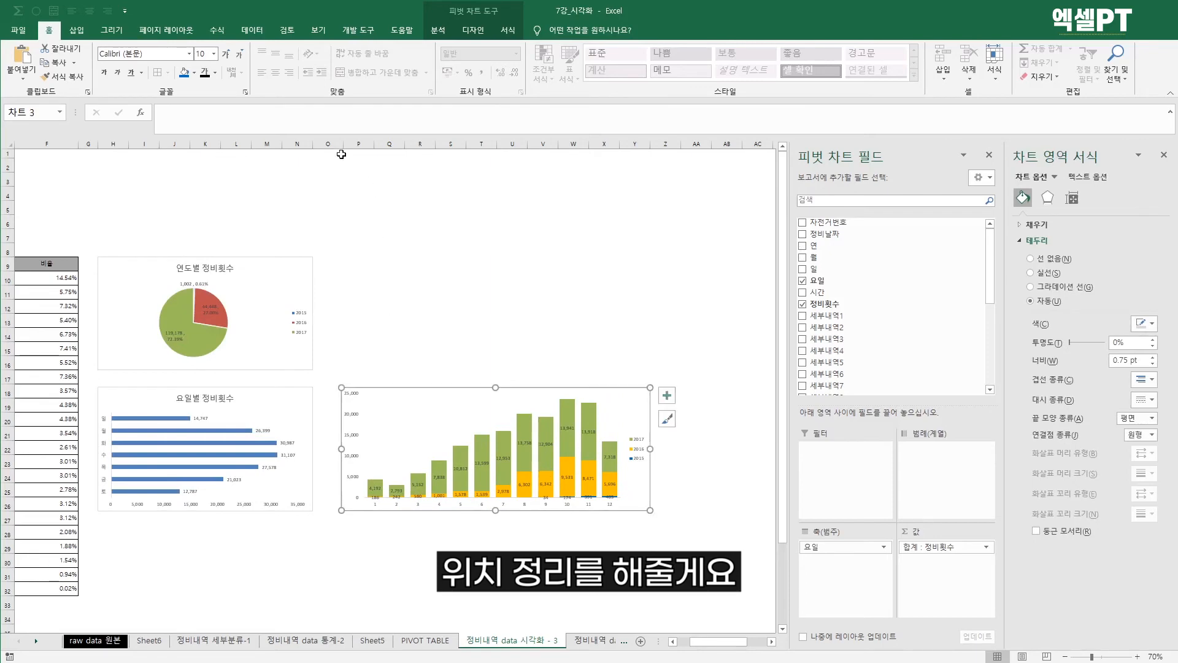
{"action": "left_click_drag", "start_coordinate": [343, 145], "coordinate": [326, 147]}
{"action": "left_click", "coordinate": [402, 236]}
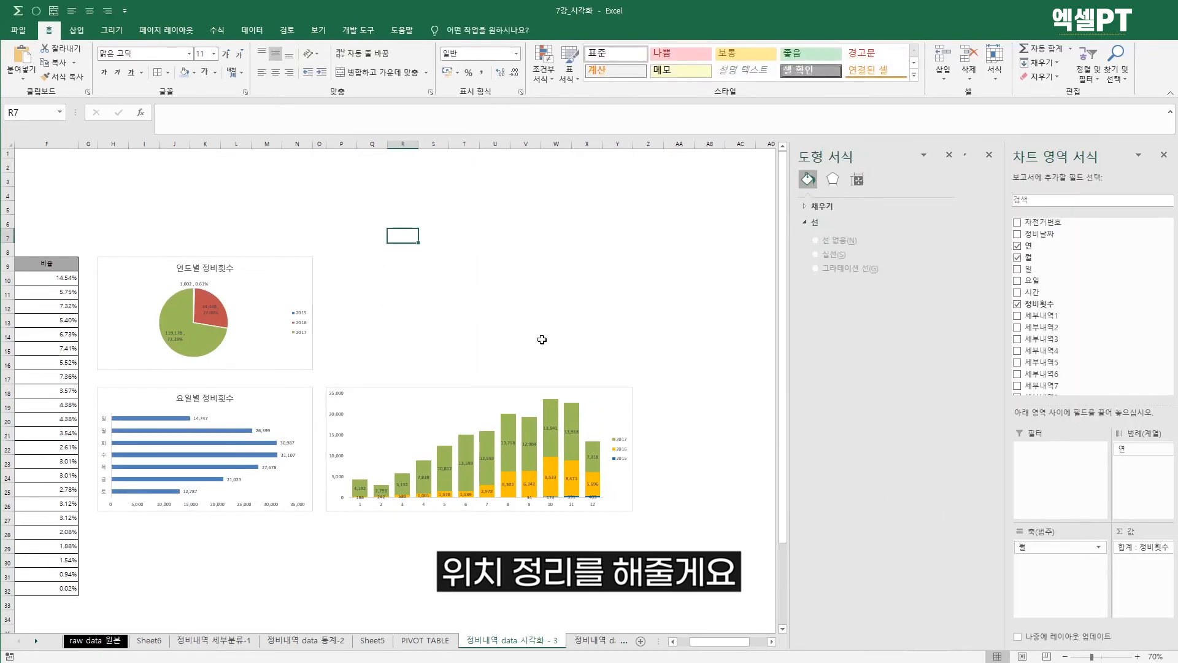
Step: Insert a line chart (꺾은선형) from the hourly 정비횟수 pivot table on Sheet6
{"action": "left_click", "coordinate": [152, 641]}
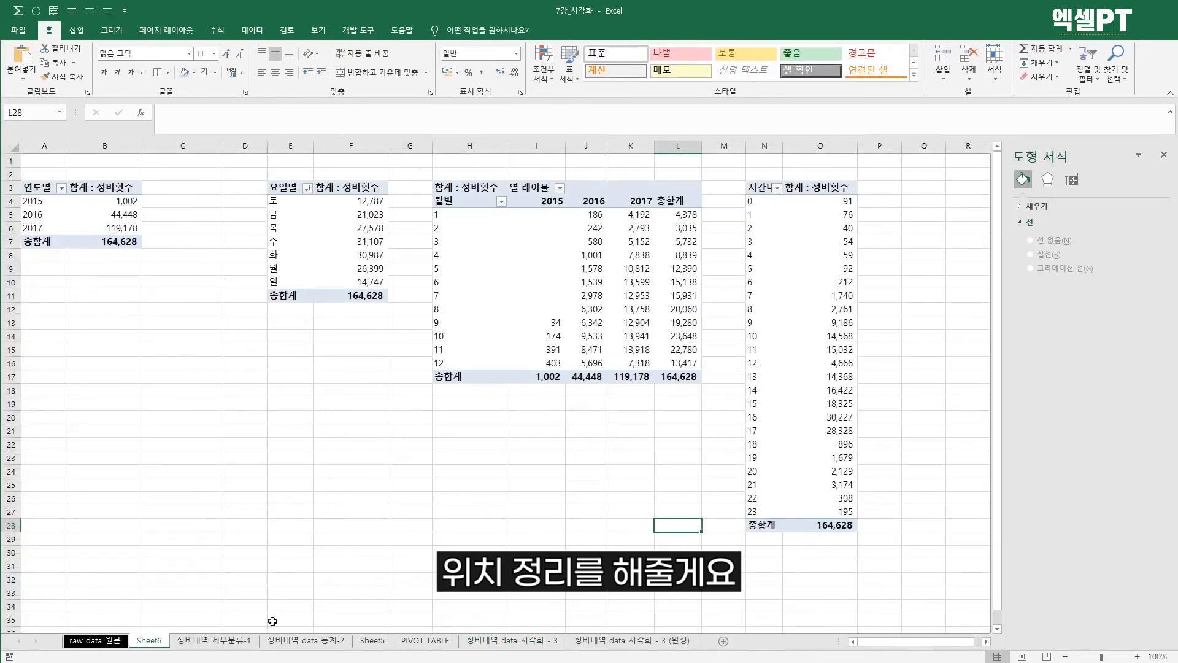
{"action": "left_click", "coordinate": [797, 295]}
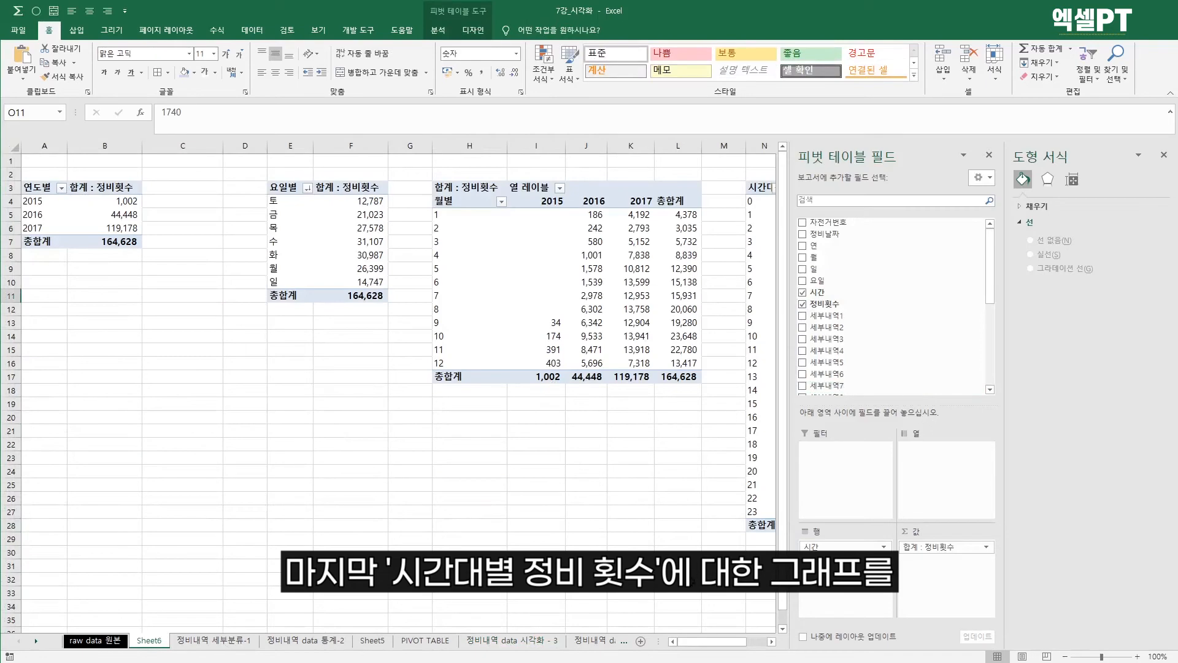
{"action": "left_click_drag", "start_coordinate": [712, 641], "coordinate": [732, 642]}
{"action": "left_click", "coordinate": [581, 318]}
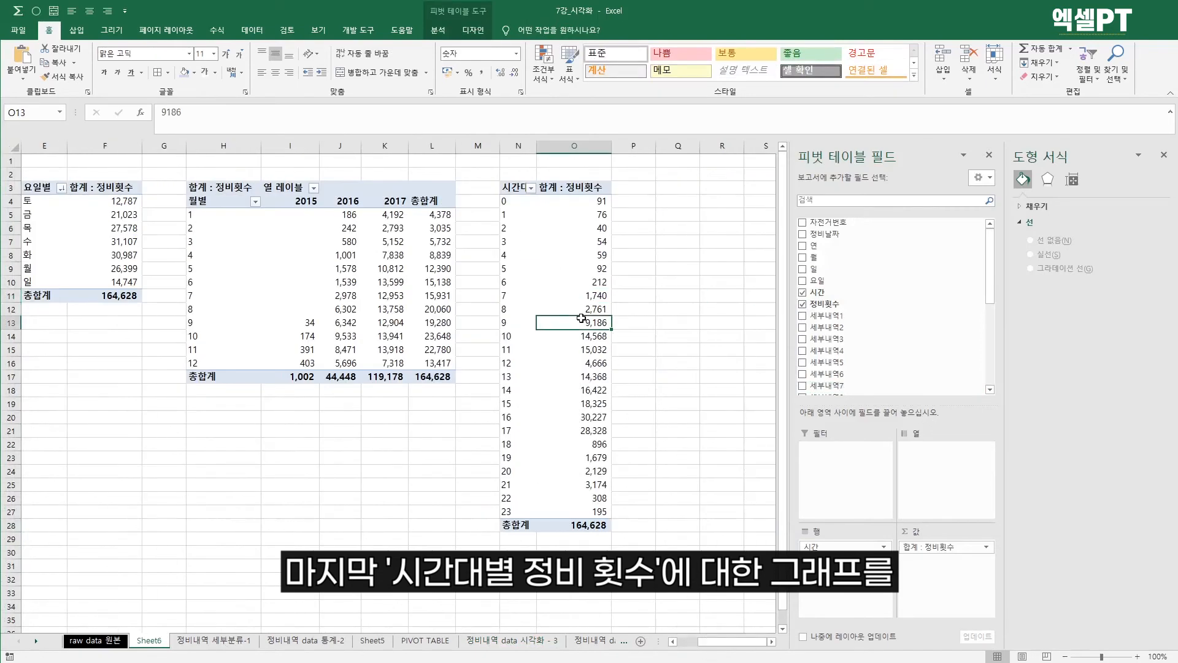
{"action": "key", "text": "alt"}
{"action": "key", "text": "n"}
{"action": "key", "text": "r"}
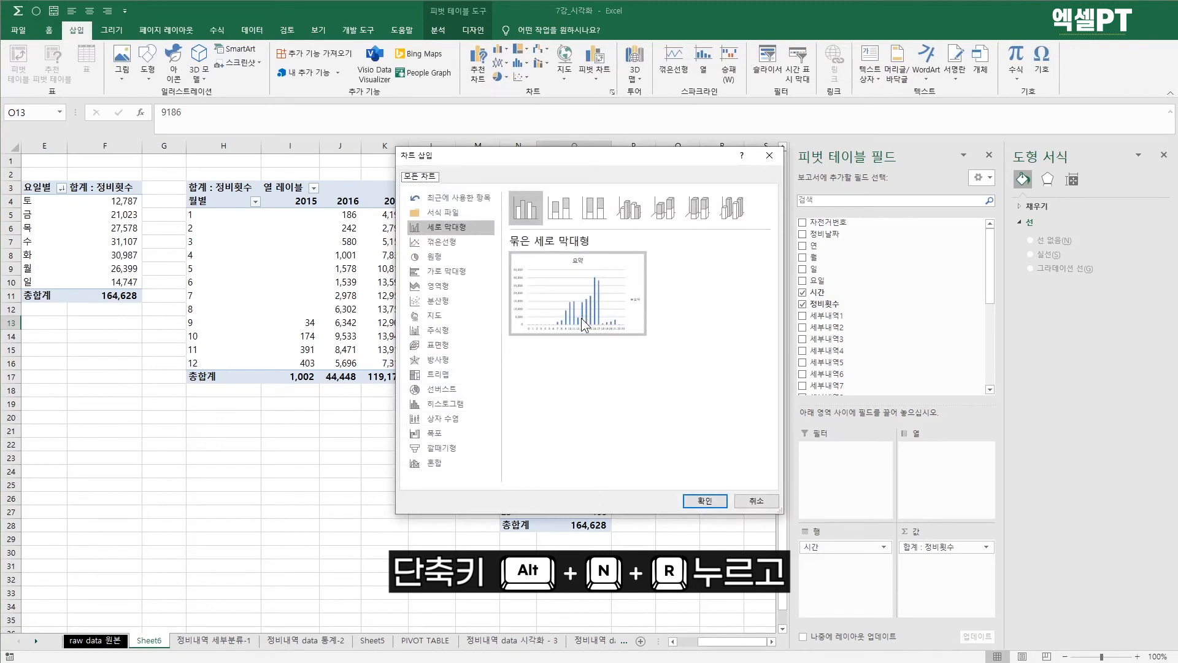
{"action": "mouse_move", "coordinate": [581, 323]}
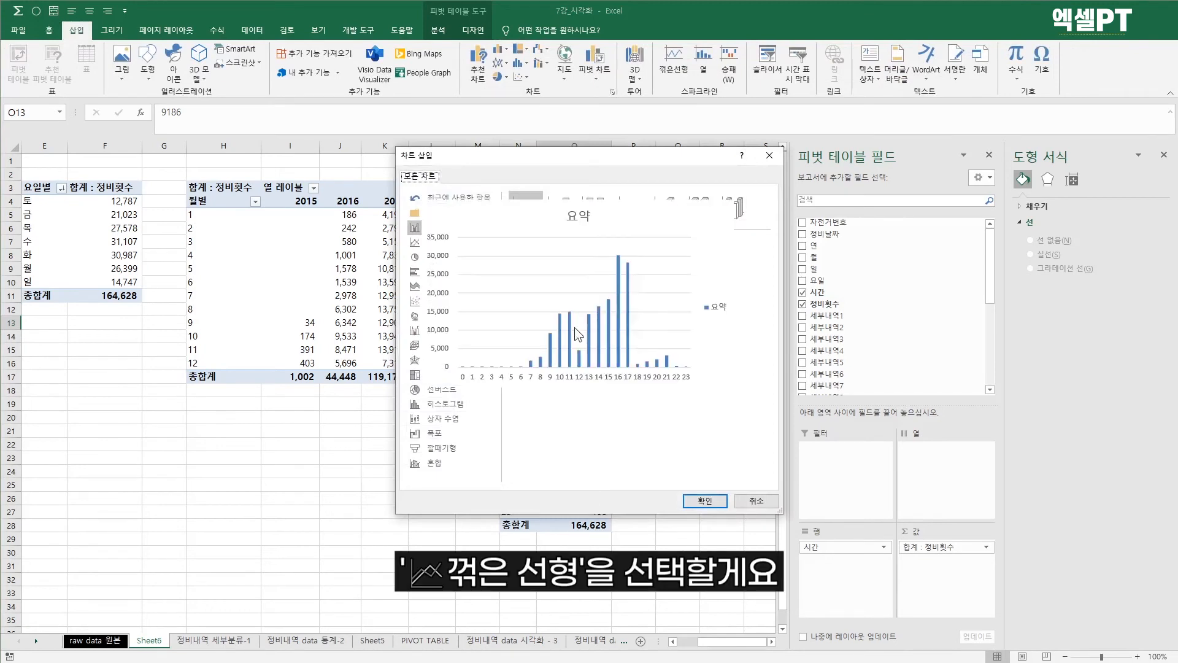
{"action": "left_click", "coordinate": [448, 241]}
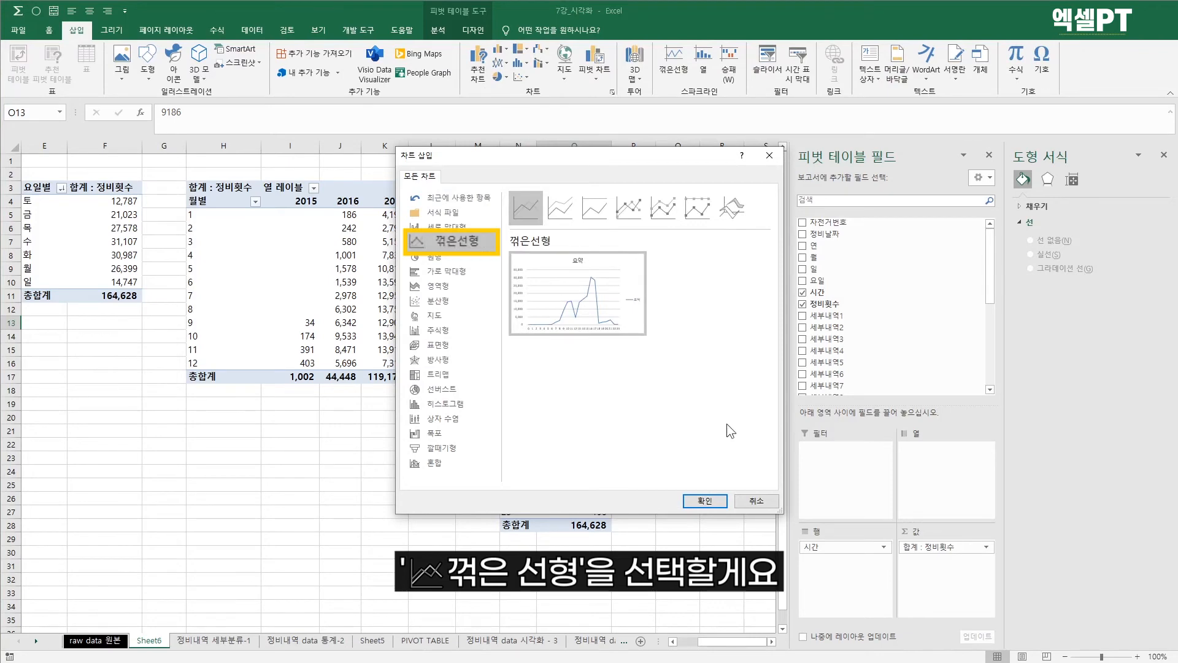
{"action": "left_click", "coordinate": [704, 501]}
Step: Hide all field buttons on the hourly line chart and delete its legend
{"action": "right_click", "coordinate": [289, 309]}
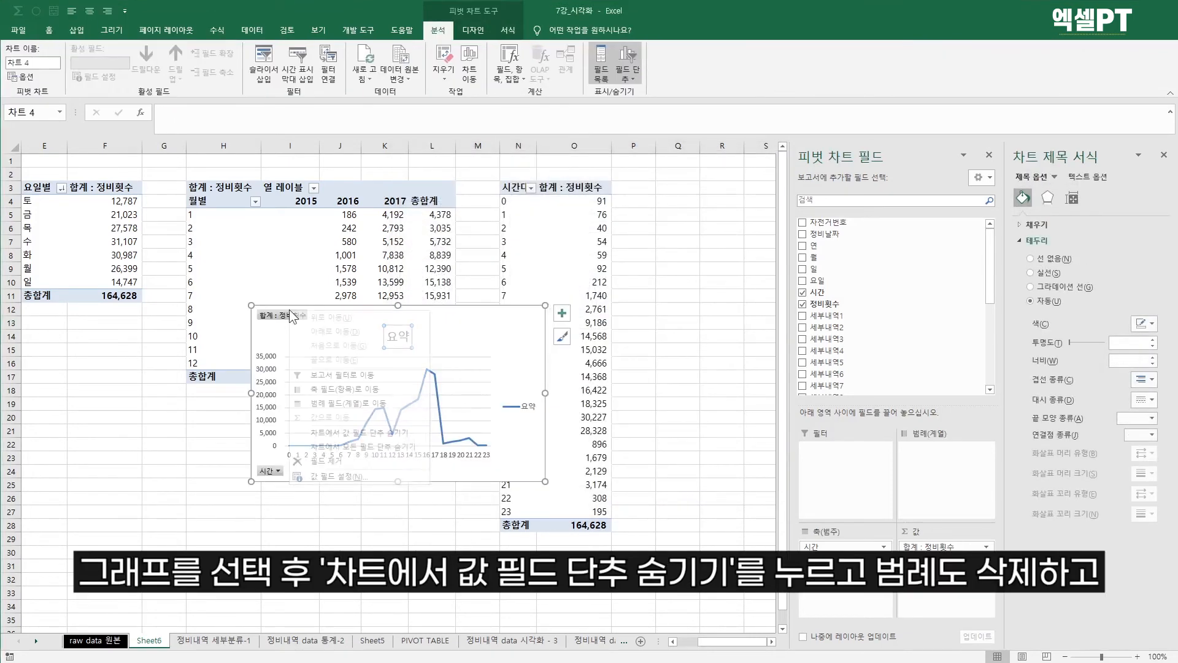
{"action": "left_click", "coordinate": [315, 447]}
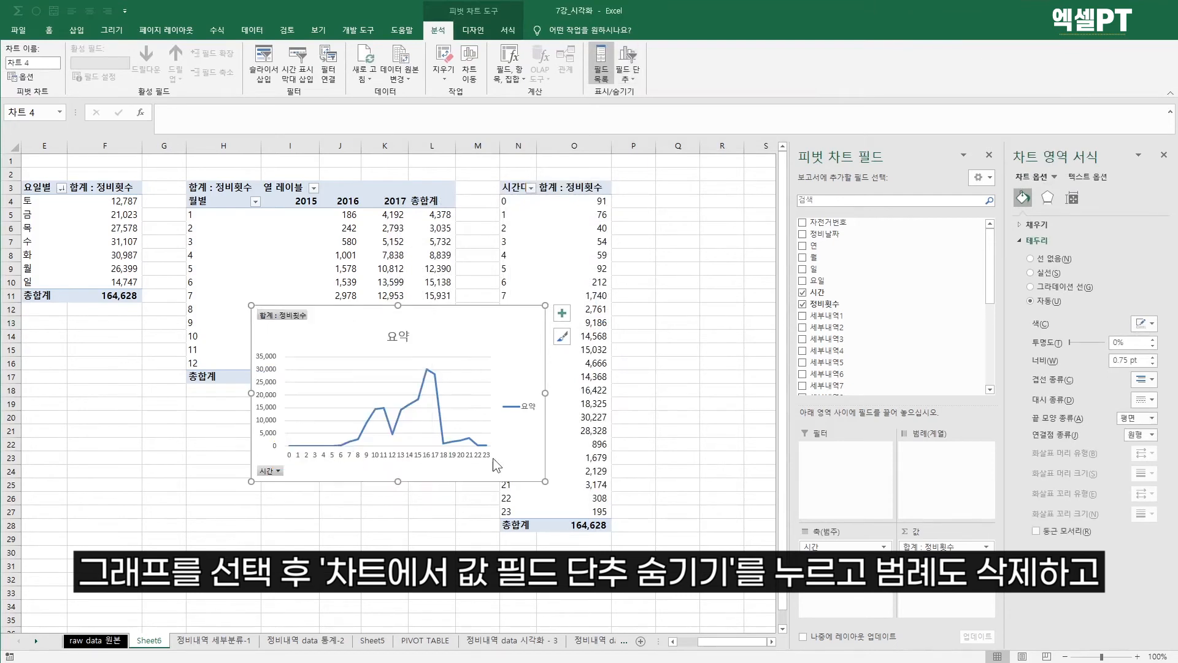
{"action": "left_click", "coordinate": [515, 408]}
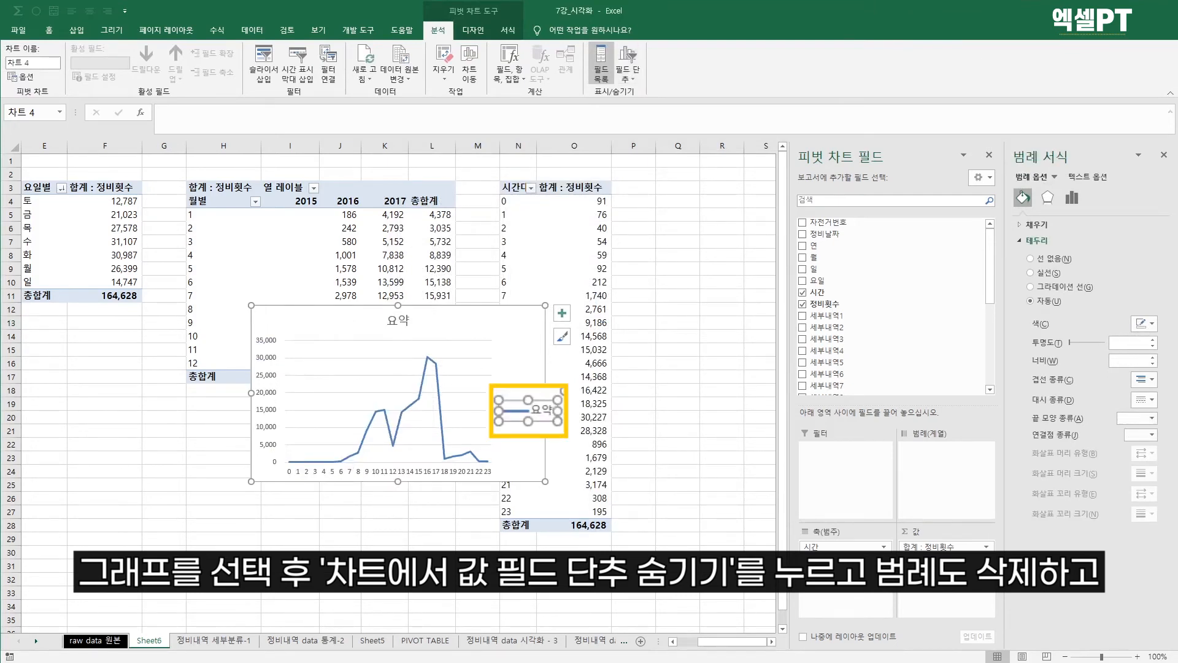
{"action": "key", "text": "Delete"}
Step: Change the hourly line chart's title to 시간대별 정비횟수
{"action": "left_click", "coordinate": [392, 318]}
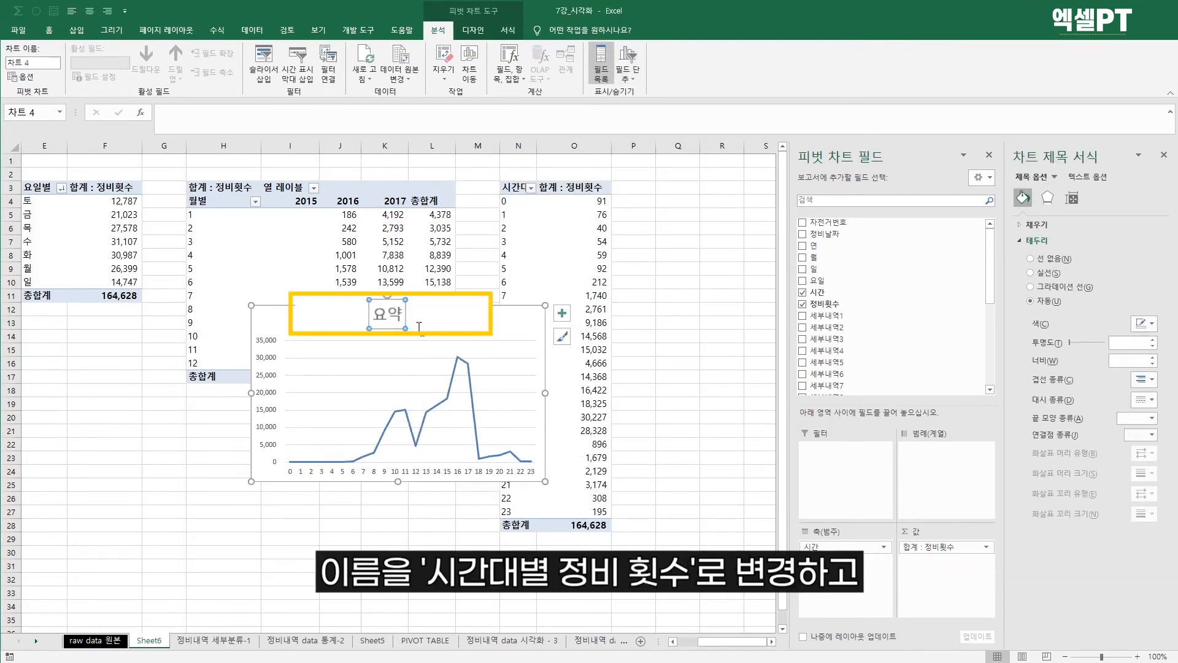
{"action": "key", "text": "ctrl+a"}
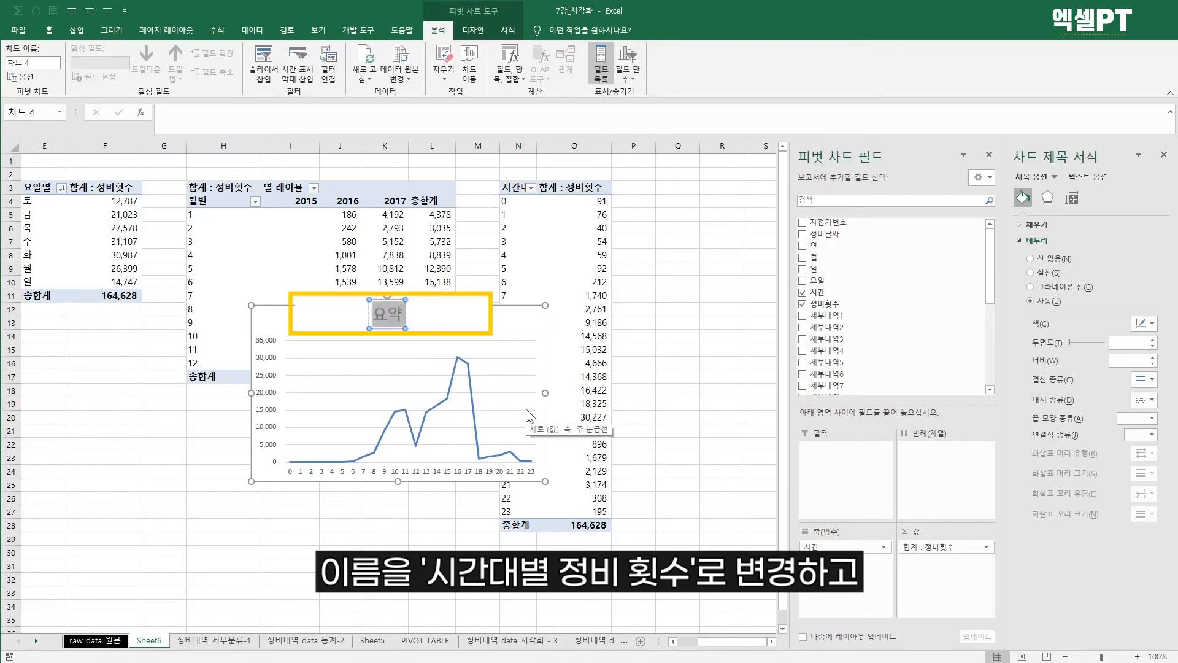
{"action": "type", "text": "시간대별 정비"}
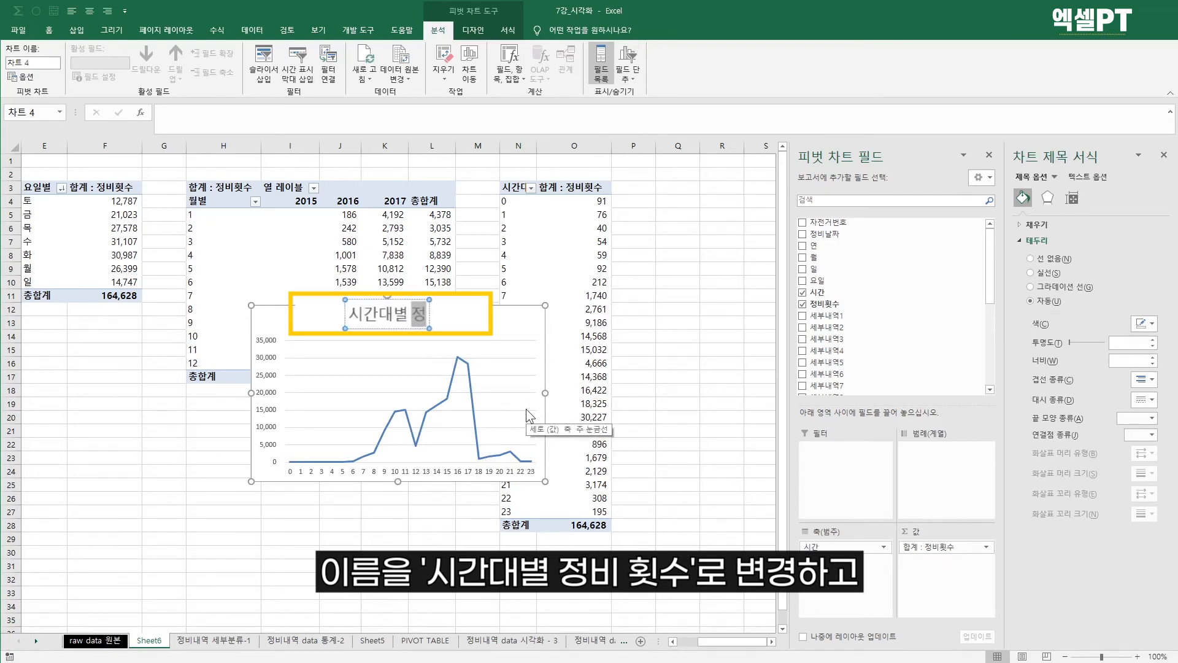
{"action": "type", "text": "횟수"}
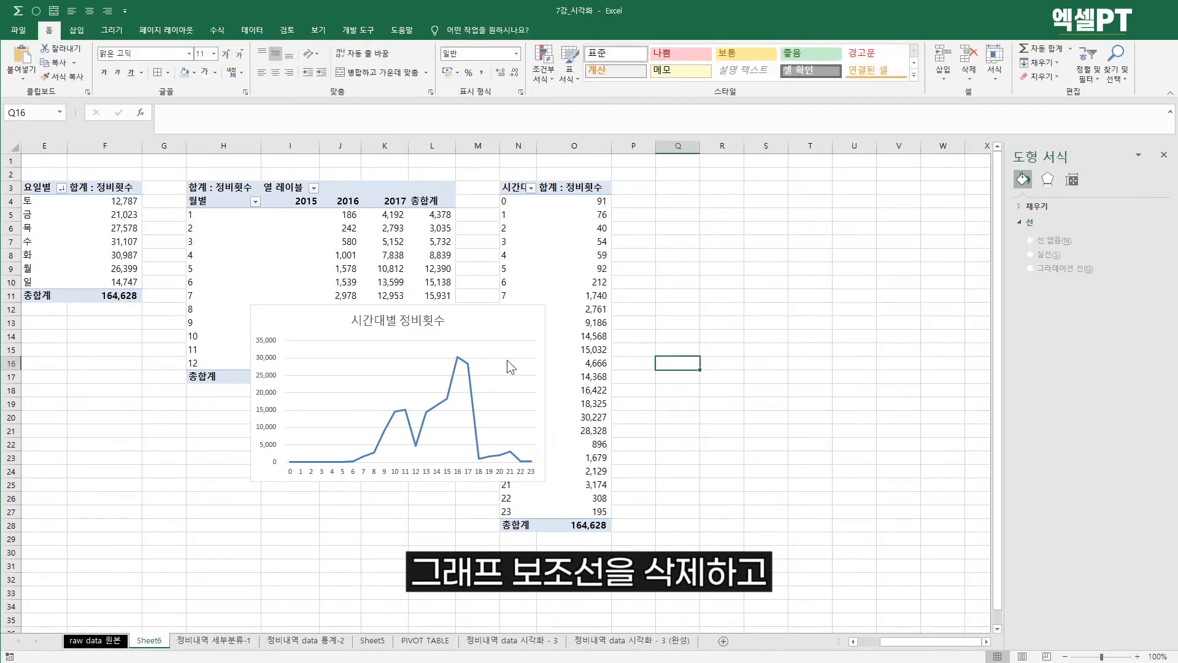
Step: Replace the hourly line chart's horizontal gridlines with primary major vertical gridlines (기본 주 세로)
{"action": "double_click", "coordinate": [507, 360]}
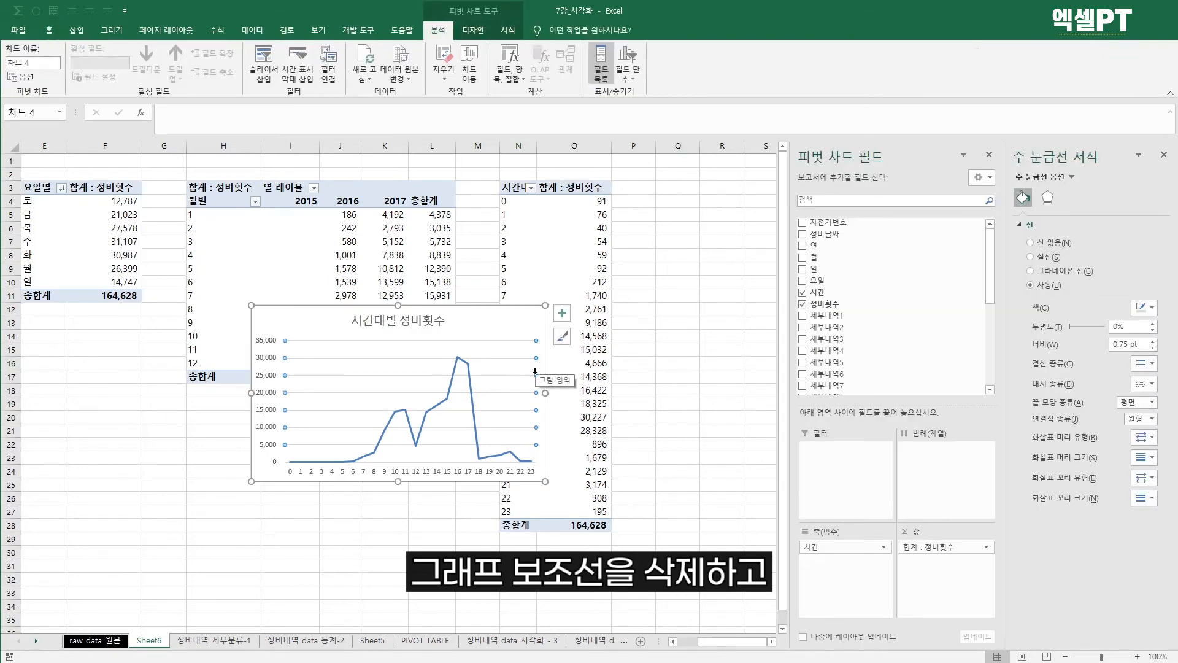
{"action": "left_click", "coordinate": [563, 313]}
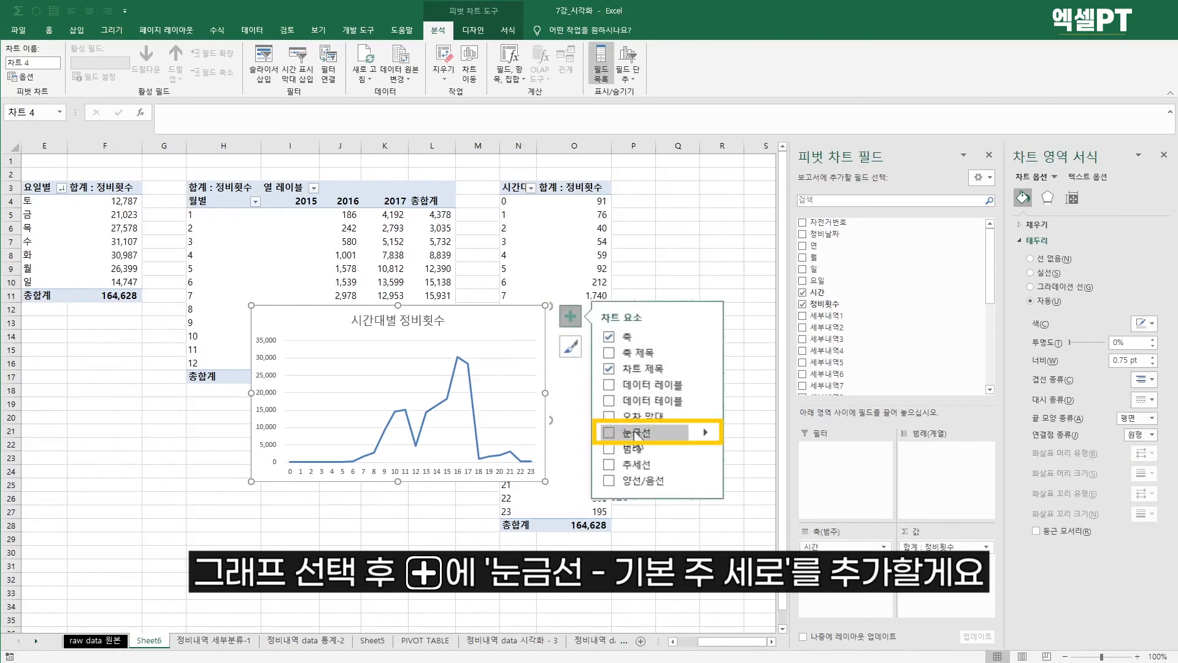
{"action": "left_click", "coordinate": [665, 403]}
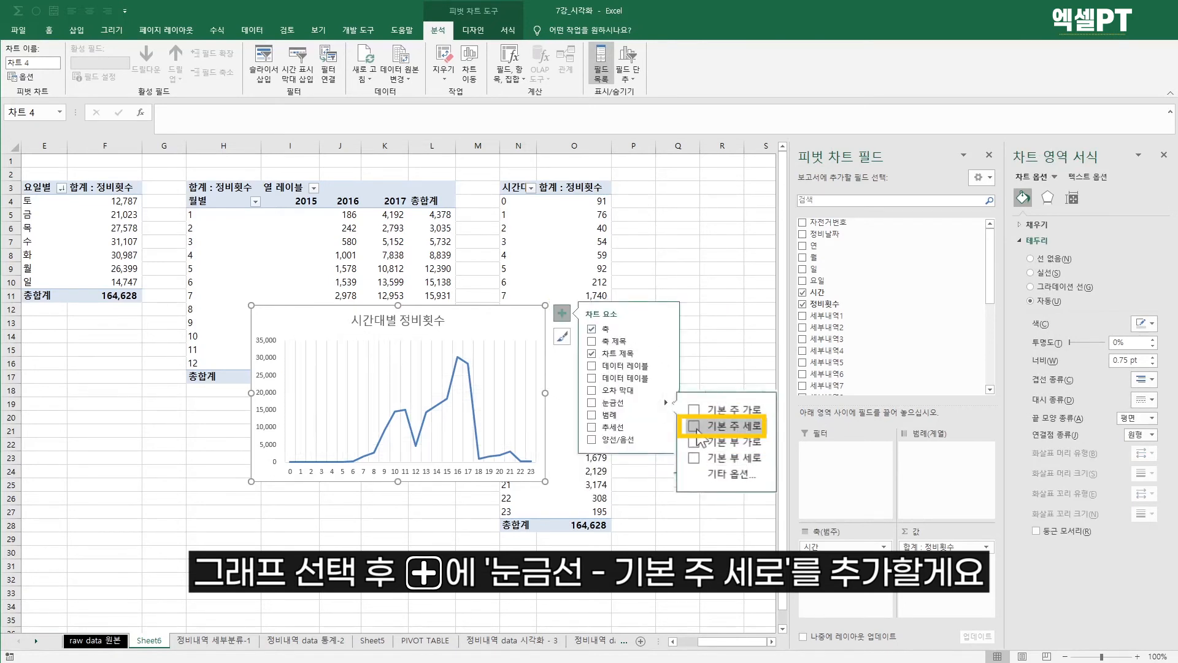
{"action": "left_click", "coordinate": [722, 539]}
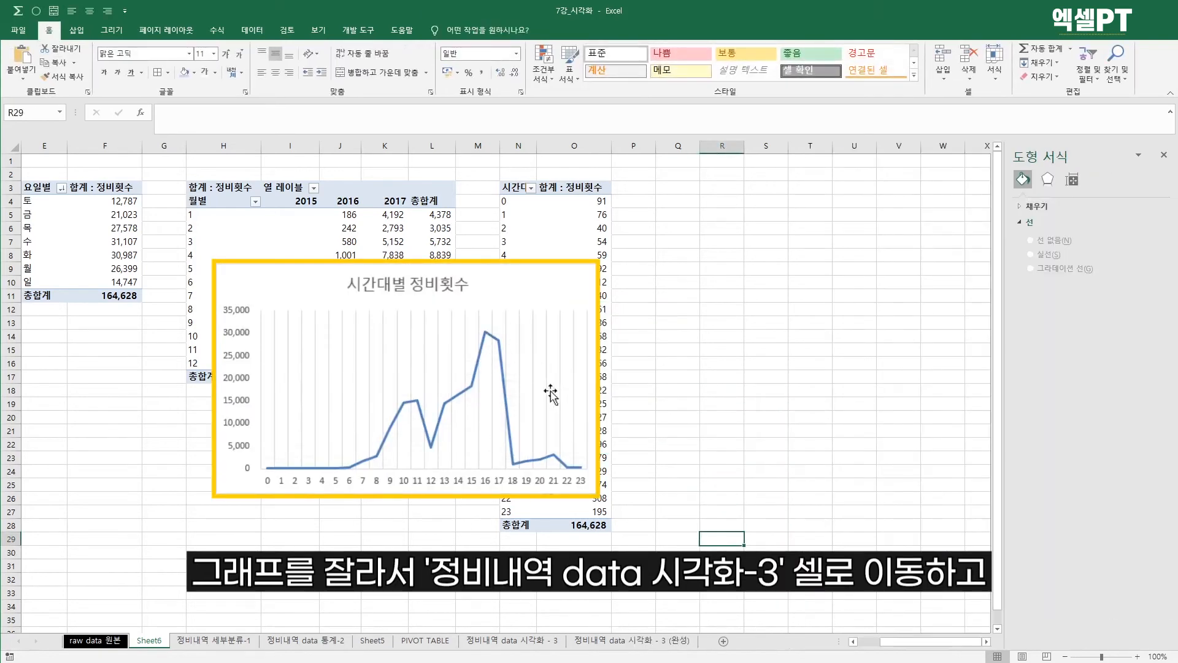
Step: Cut the hourly line chart and paste it onto the 정비내역 data 시각화 - 3 sheet
{"action": "left_click", "coordinate": [561, 265]}
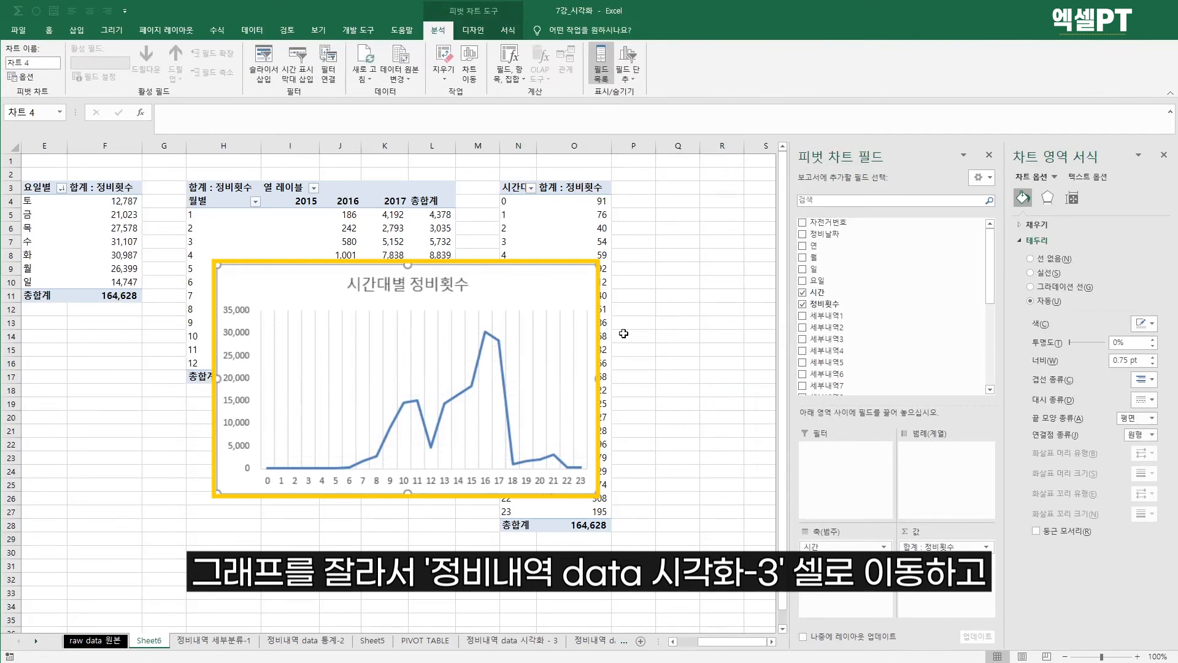
{"action": "key", "text": "ctrl+x"}
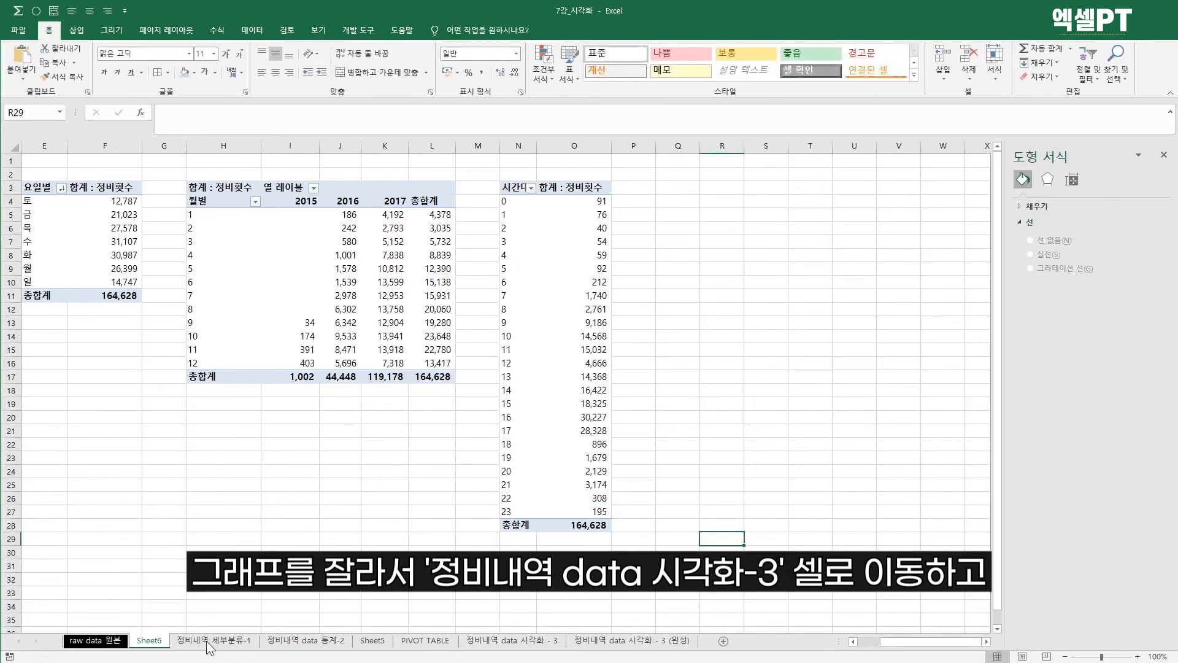
{"action": "left_click", "coordinate": [488, 642]}
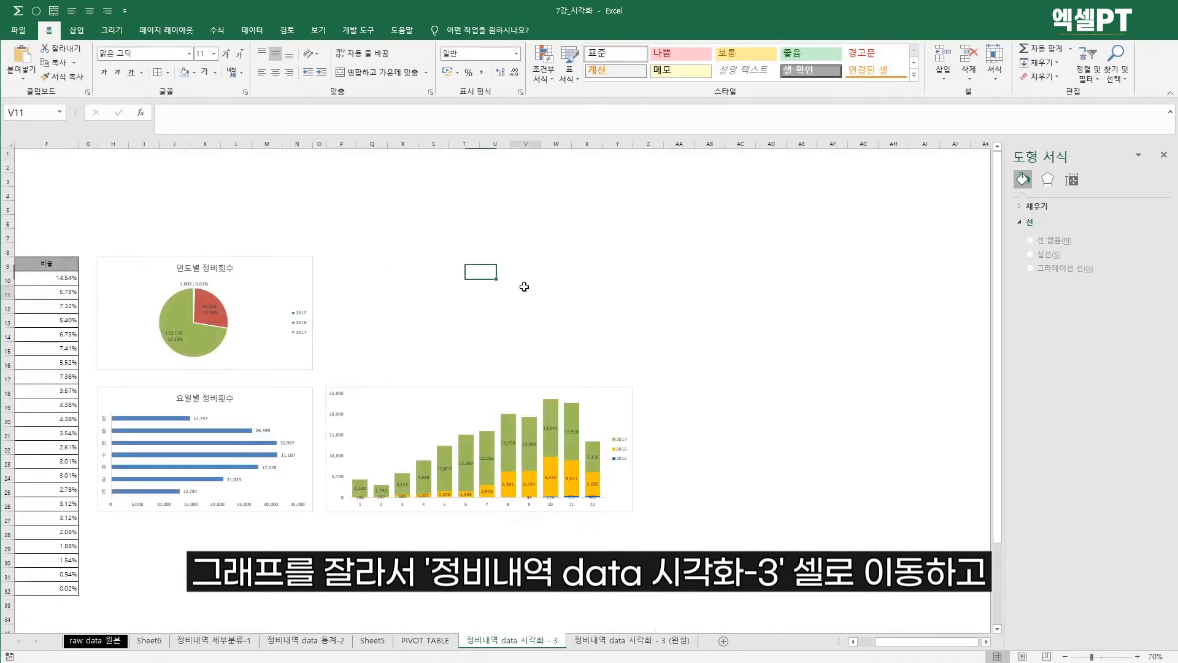
{"action": "left_click", "coordinate": [524, 286]}
{"action": "key", "text": "ctrl+v"}
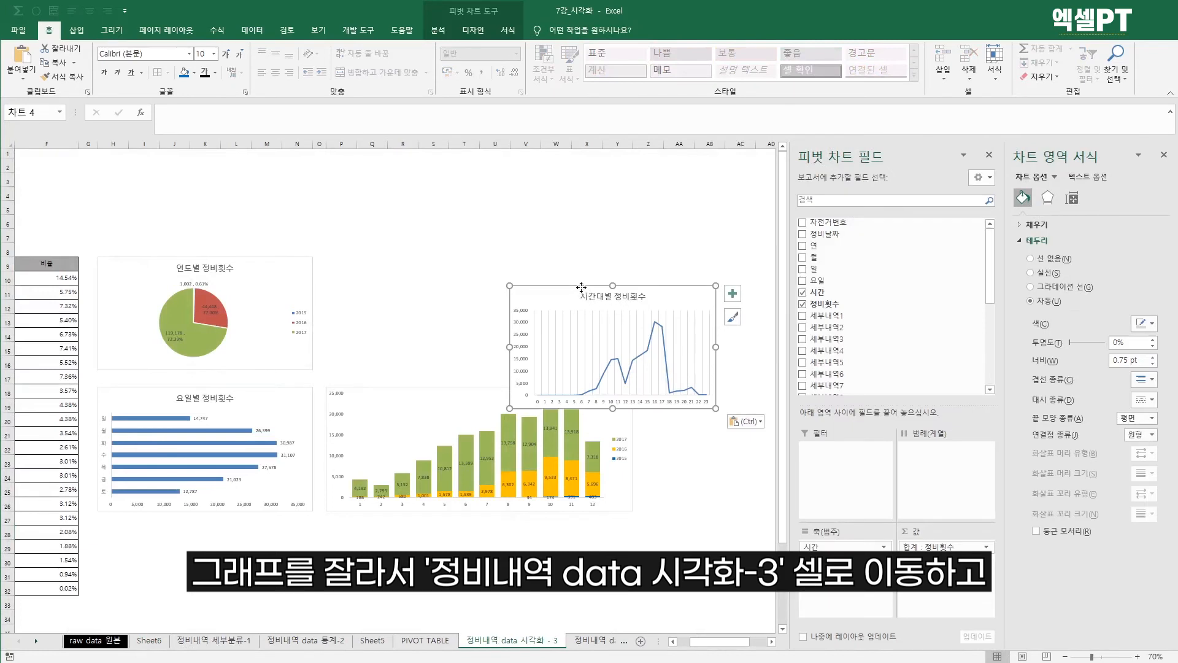
Step: Place the hourly chart beside the yearly pie, match its height to the pie and its width to the monthly chart below, and close the field list
{"action": "left_click_drag", "start_coordinate": [582, 288], "coordinate": [393, 259]}
{"action": "left_click_drag", "start_coordinate": [429, 380], "coordinate": [429, 369]}
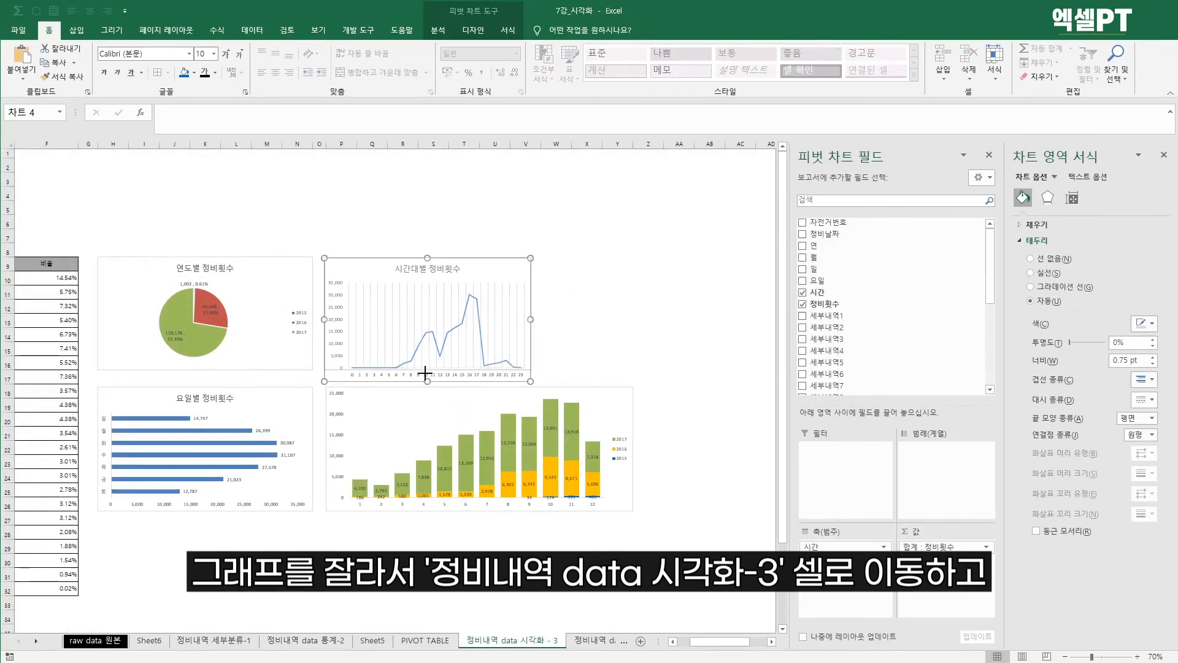
{"action": "left_click_drag", "start_coordinate": [533, 314], "coordinate": [632, 313]}
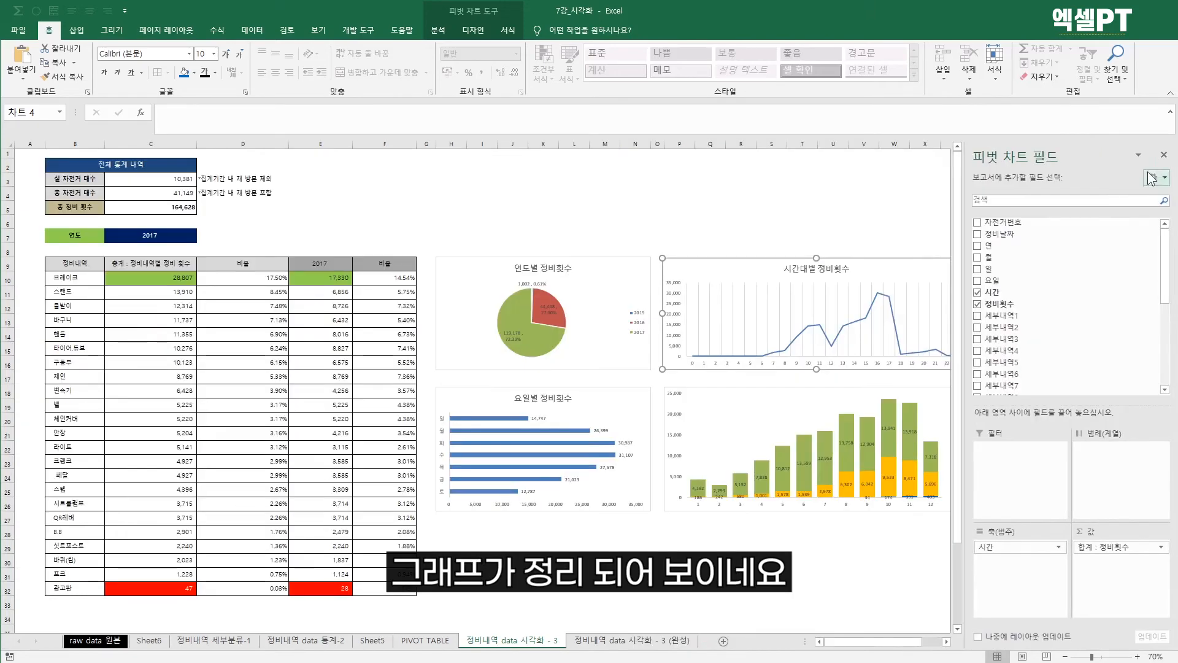
{"action": "left_click", "coordinate": [1168, 155]}
{"action": "left_click", "coordinate": [1059, 305]}
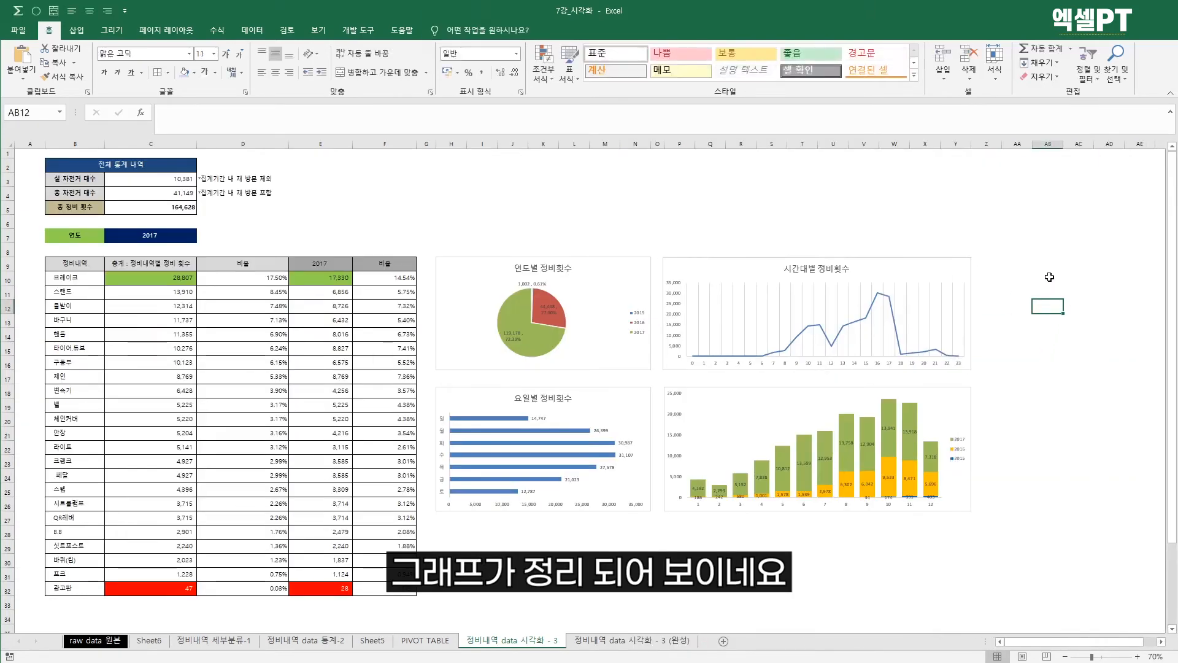
{"action": "left_click", "coordinate": [153, 236]}
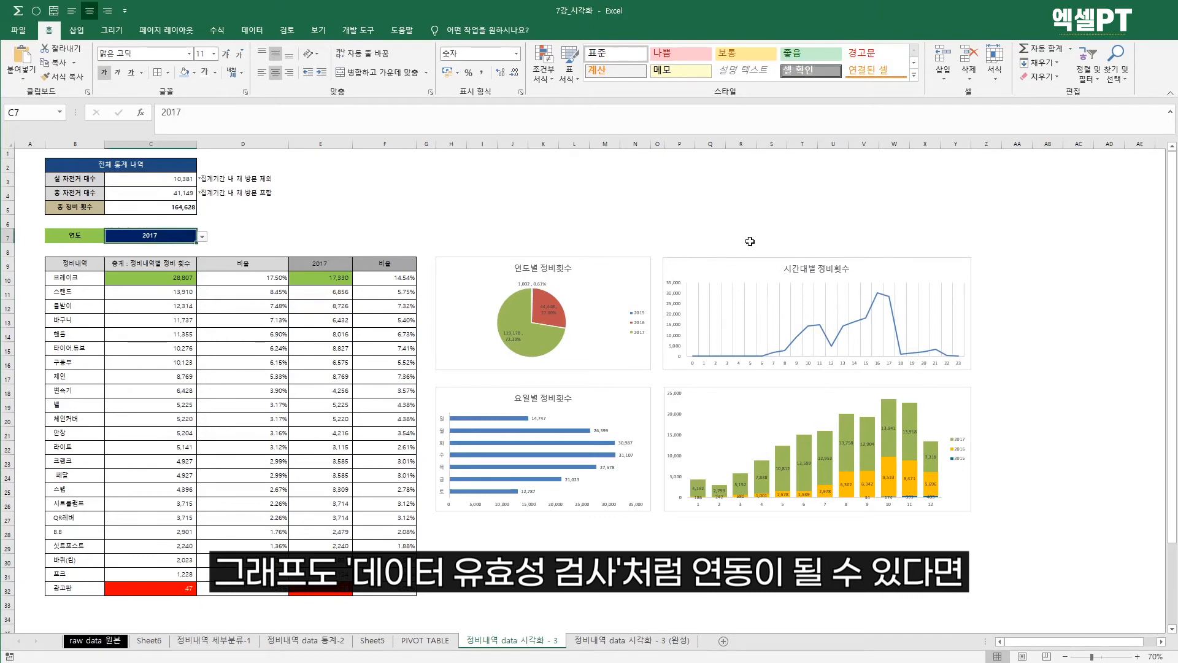
{"action": "left_click", "coordinate": [799, 208]}
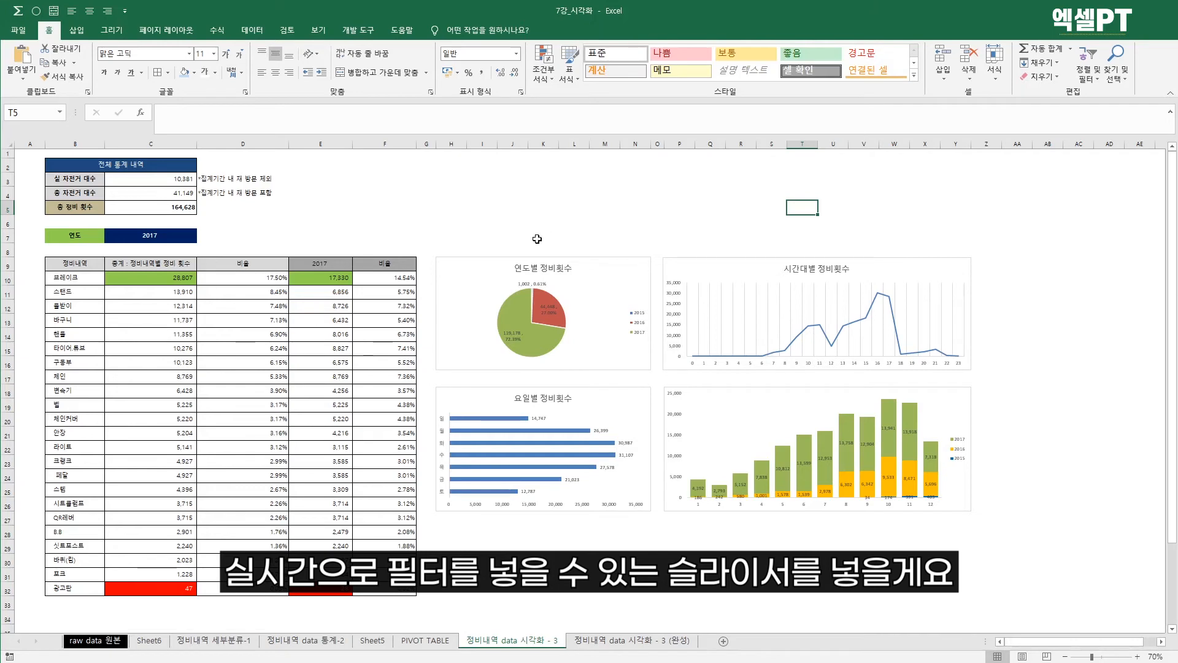
Step: Insert a slicer for the 연 field from the yearly pie chart
{"action": "left_click", "coordinate": [472, 294]}
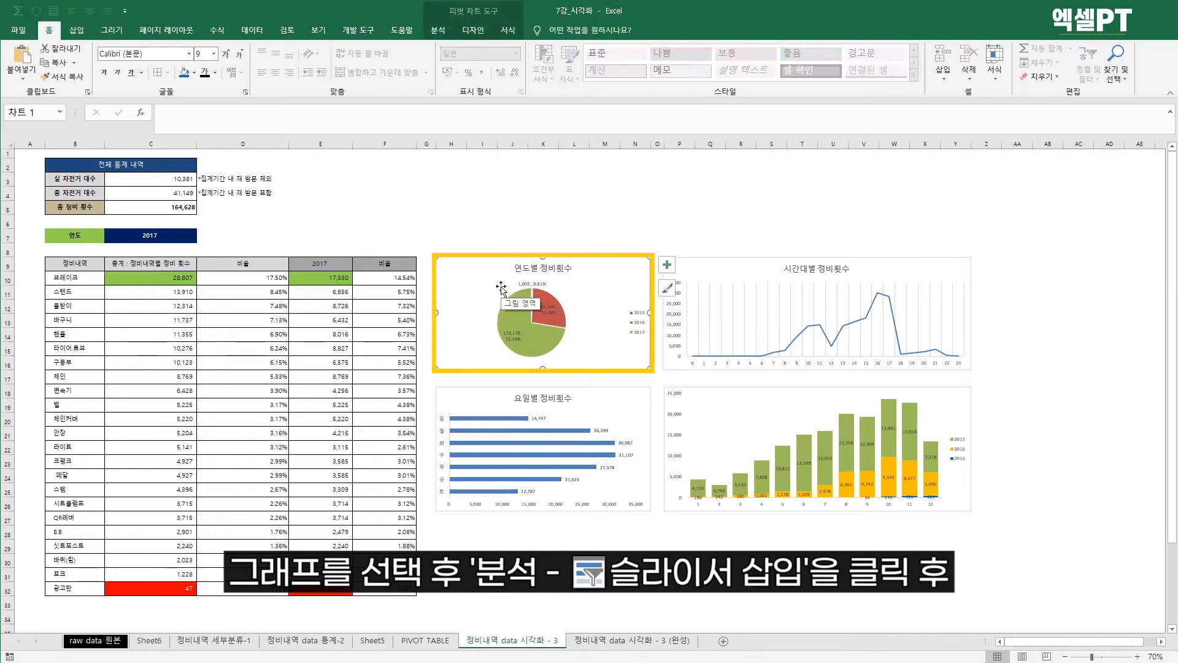
{"action": "left_click", "coordinate": [437, 31]}
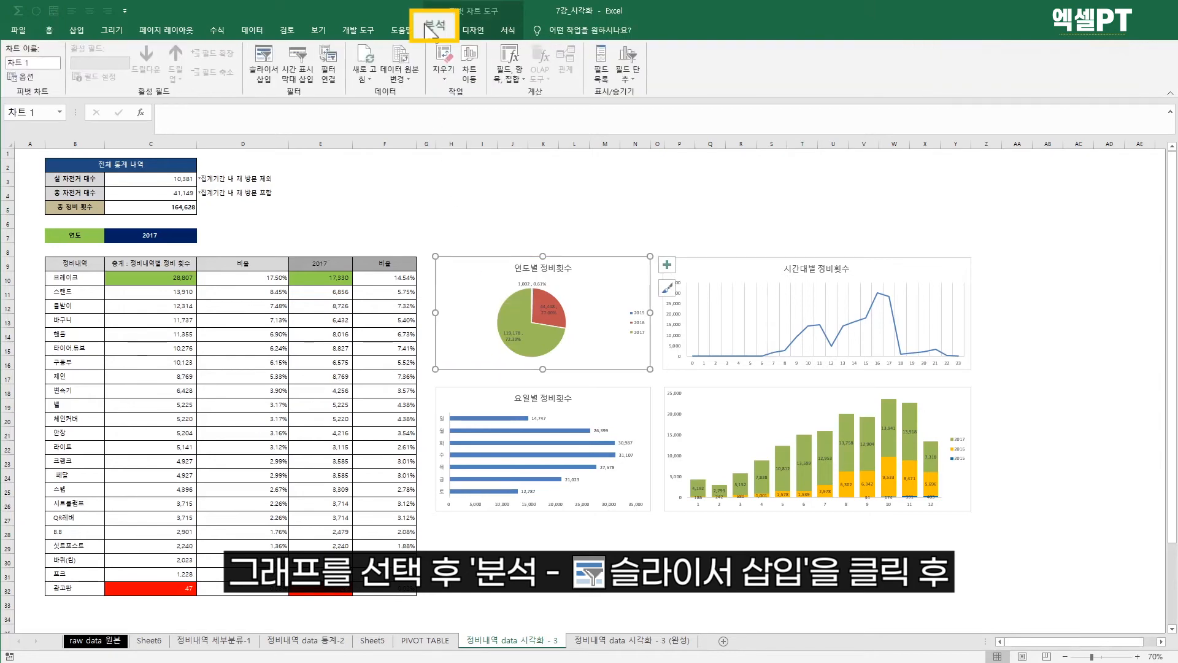
{"action": "left_click", "coordinate": [260, 91]}
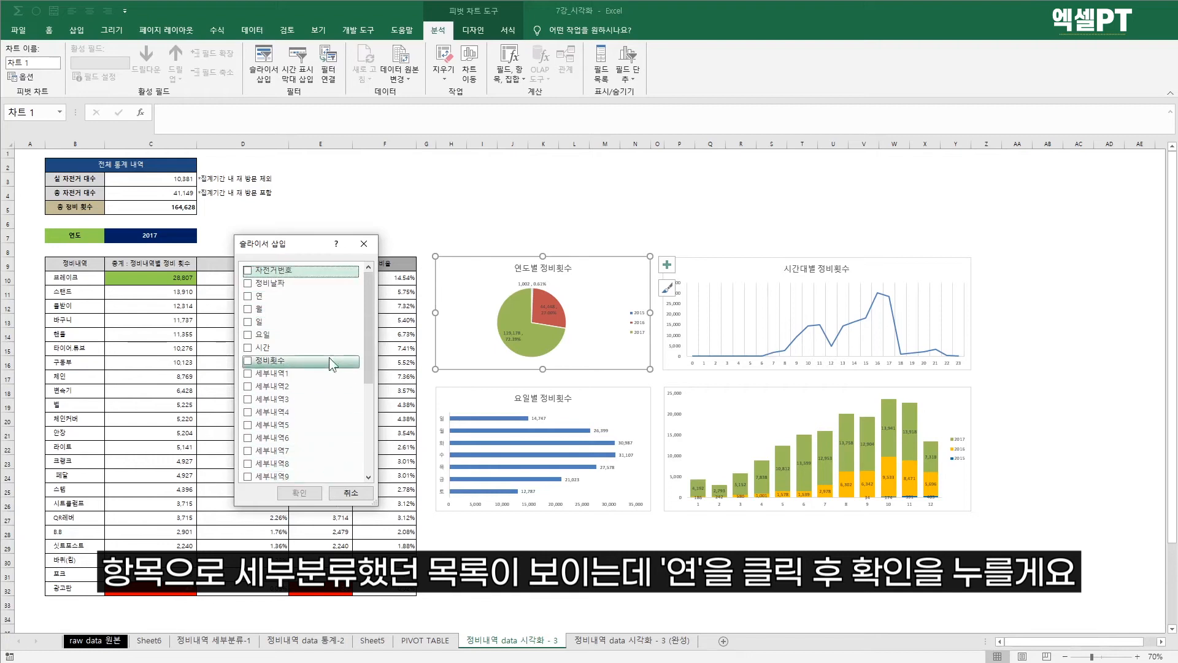
{"action": "left_click", "coordinate": [248, 296]}
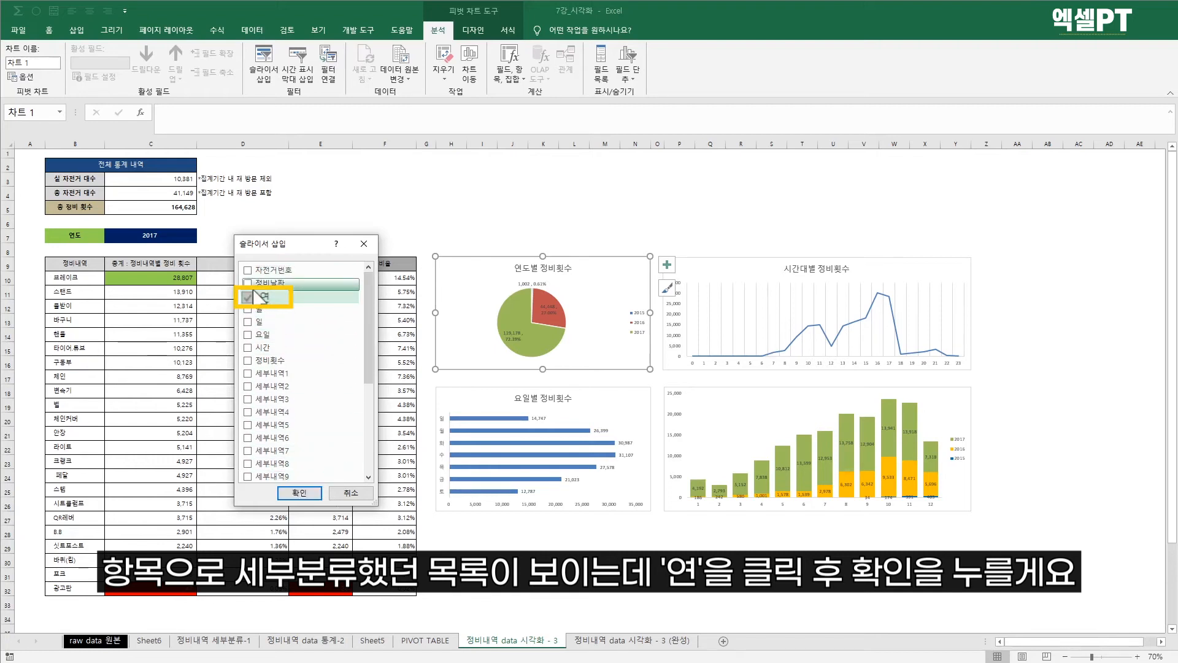
{"action": "left_click", "coordinate": [304, 498]}
Step: Move the 연 slicer above the yearly pie chart, shorten it to 3.35 cm and set its button height to 0.6 cm
{"action": "left_click_drag", "start_coordinate": [581, 342], "coordinate": [462, 196]}
{"action": "left_click_drag", "start_coordinate": [477, 315], "coordinate": [478, 242]}
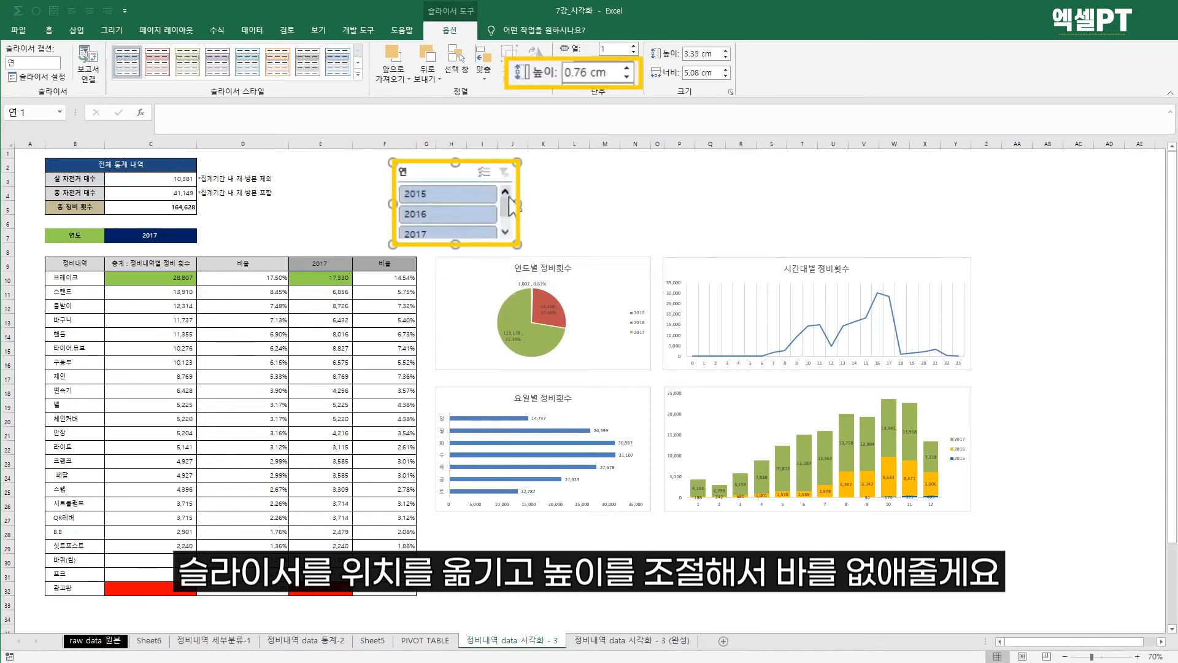
{"action": "left_click", "coordinate": [627, 77]}
{"action": "left_click", "coordinate": [628, 77]}
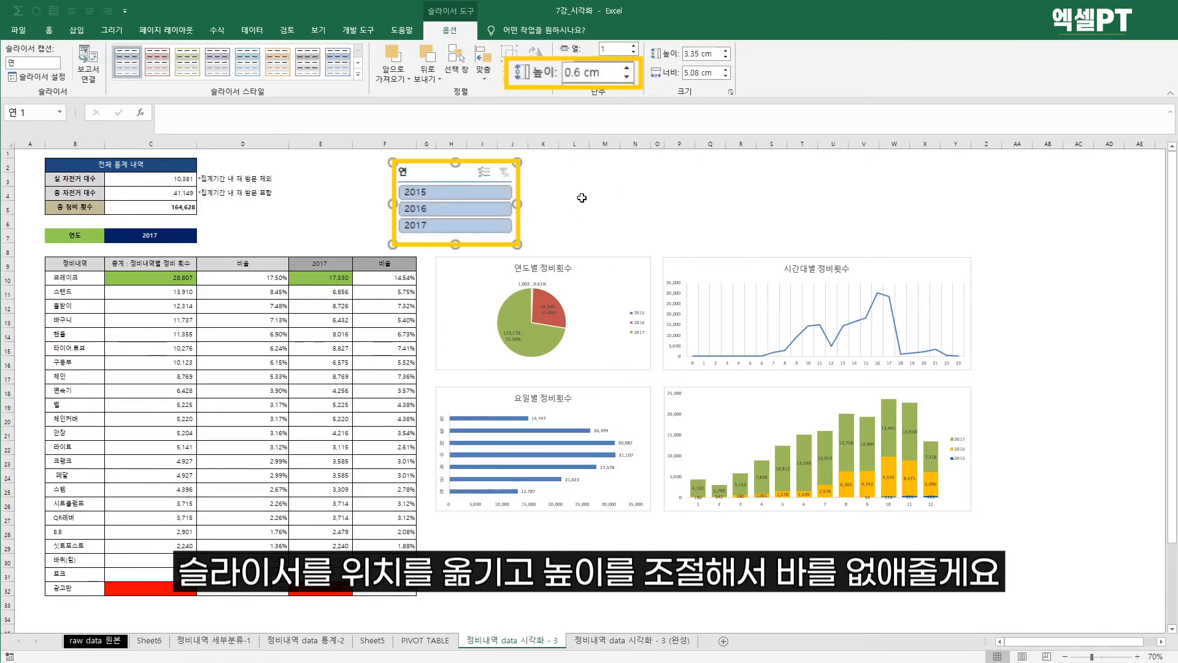
Step: Filter the yearly pie chart with the 연 slicer by 2015, 2016 and 2017 in turn
{"action": "left_click", "coordinate": [475, 188]}
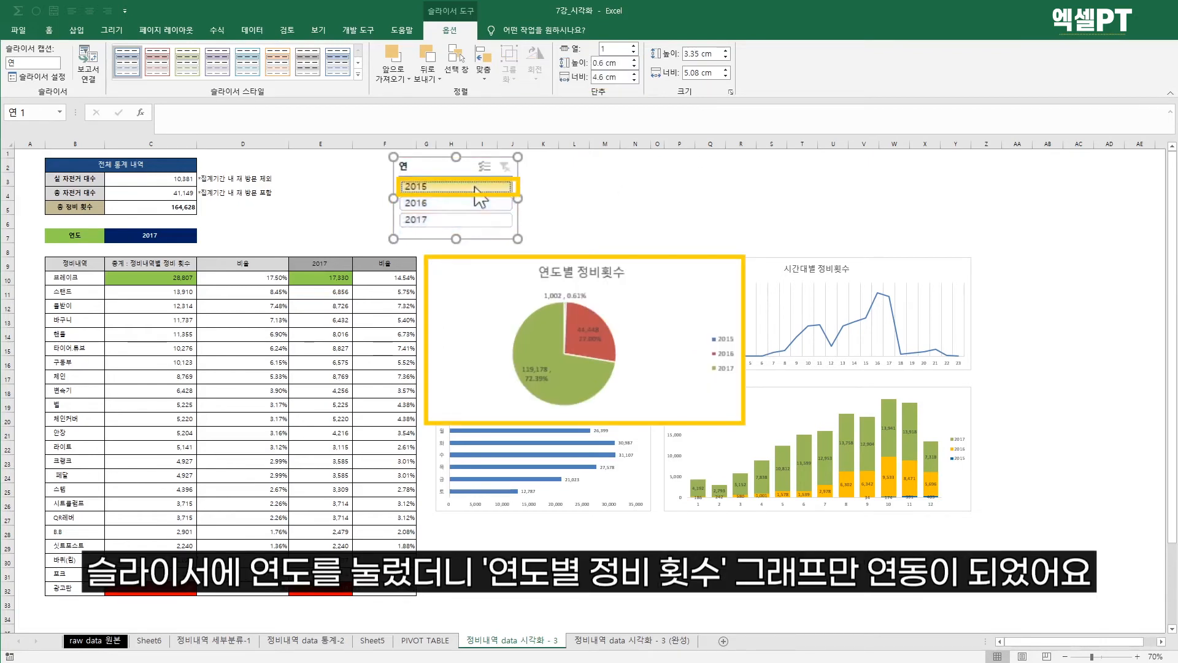
{"action": "left_click", "coordinate": [470, 202]}
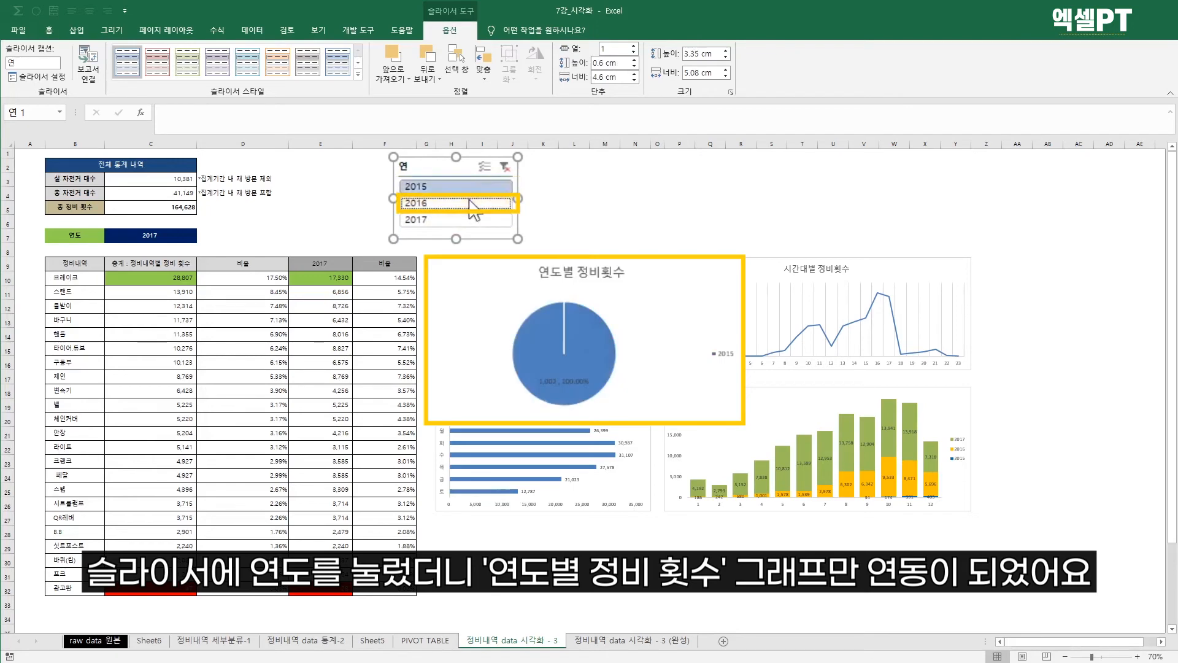
{"action": "left_click", "coordinate": [488, 293]}
{"action": "left_click", "coordinate": [445, 221]}
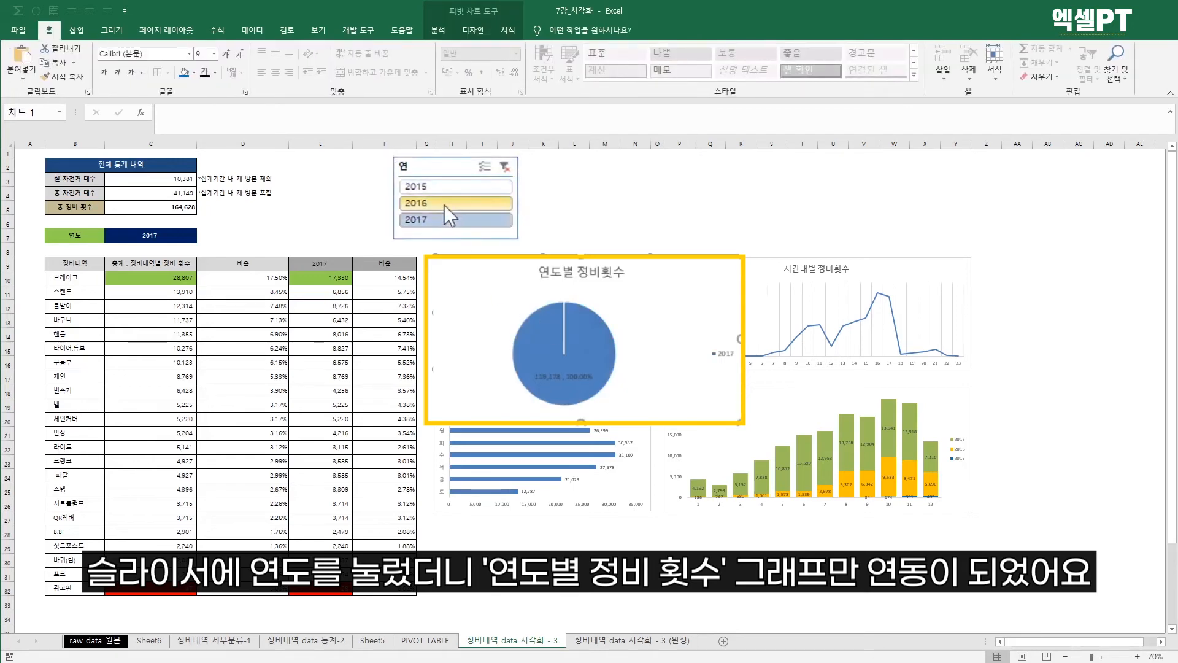
Step: Switch the 연 slicer between 2016 and 2015 again and finish on 2017
{"action": "left_click", "coordinate": [443, 204]}
{"action": "left_click", "coordinate": [445, 191]}
{"action": "left_click", "coordinate": [447, 204]}
{"action": "left_click", "coordinate": [453, 220]}
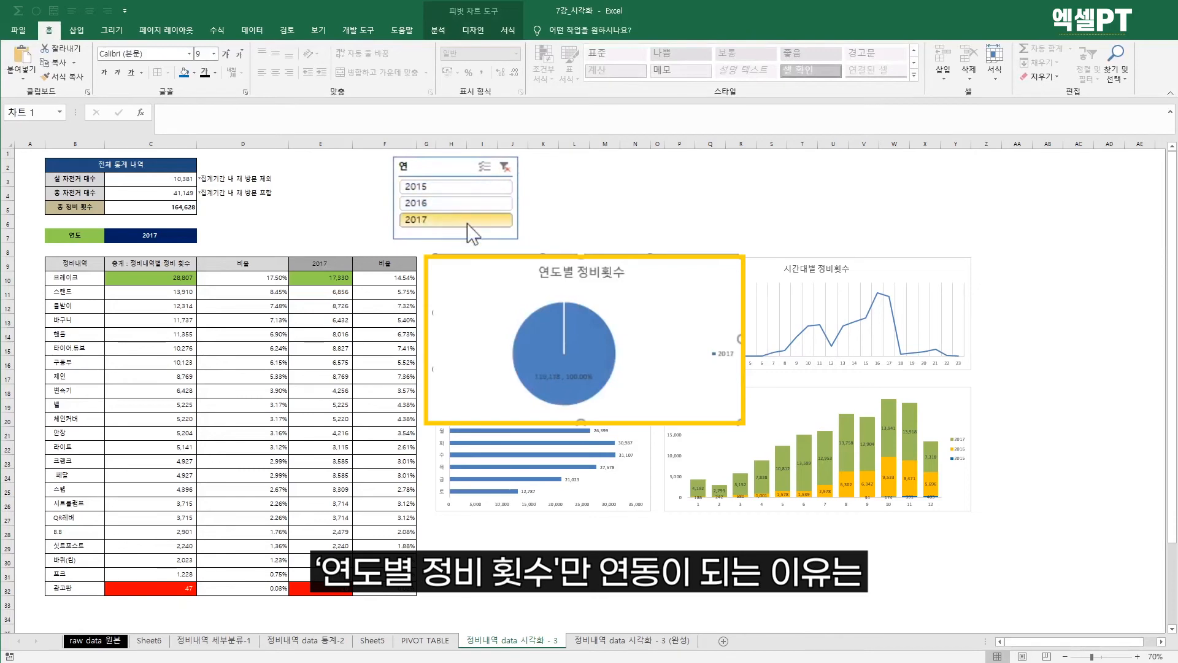
Step: Connect the 연 slicer to 피벗 테이블11, 피벗 테이블12 and 피벗 테이블13 on Sheet6 through its report connections
{"action": "right_click", "coordinate": [471, 198]}
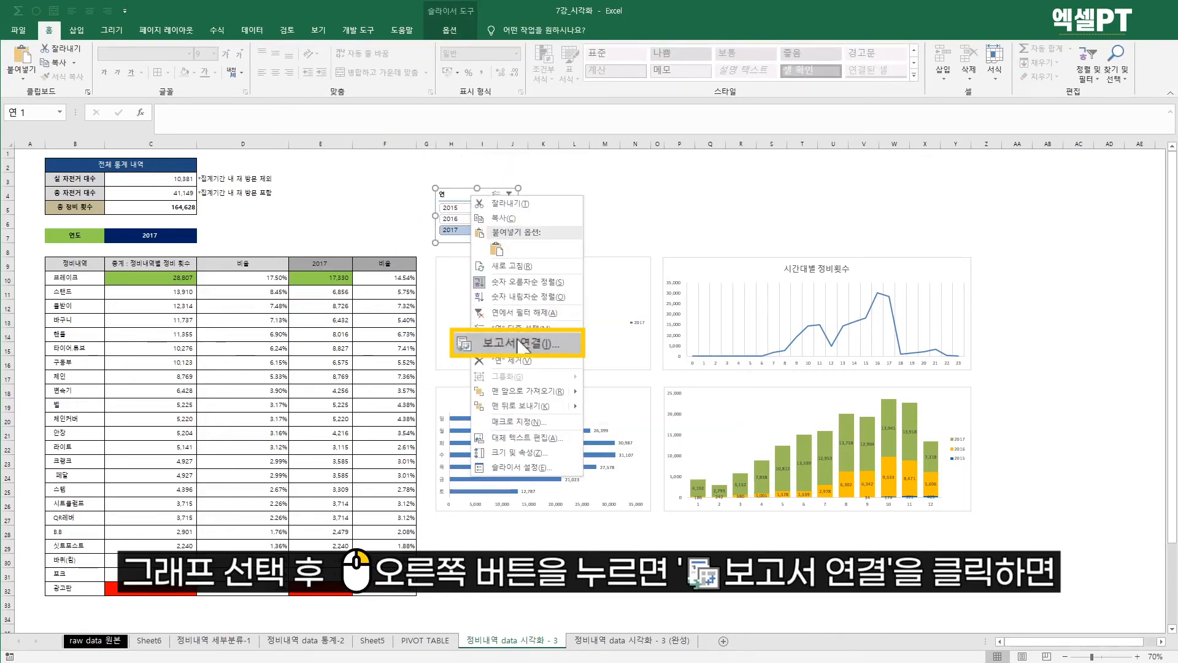
{"action": "left_click", "coordinate": [516, 344]}
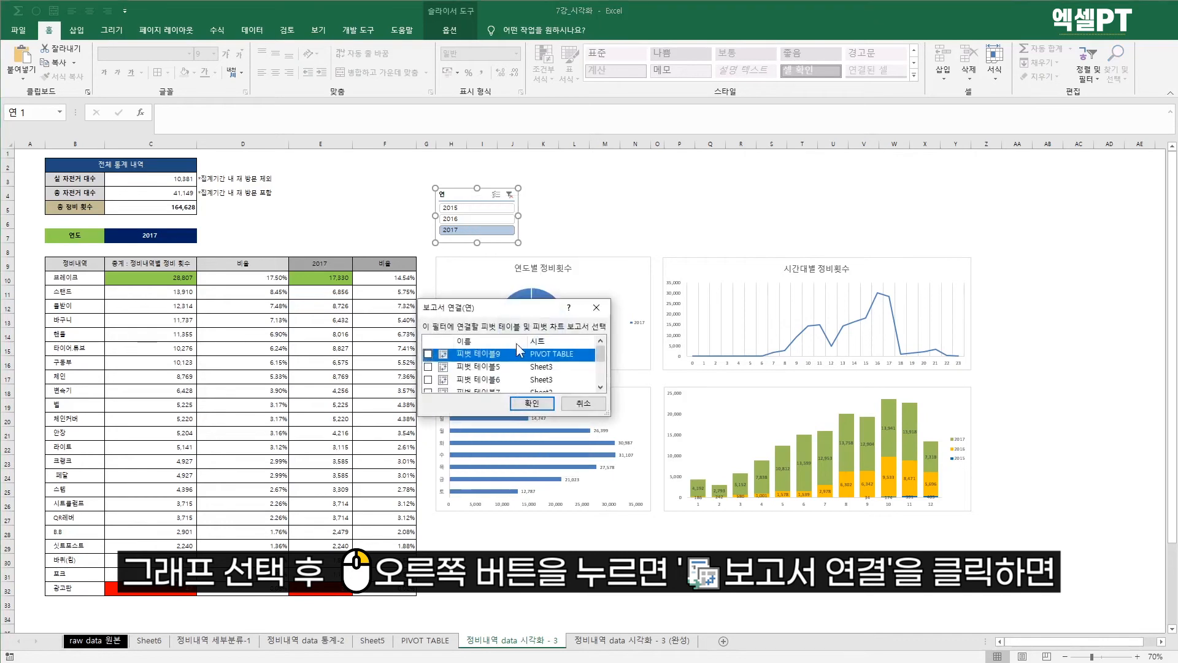
{"action": "left_click_drag", "start_coordinate": [614, 415], "coordinate": [628, 548]}
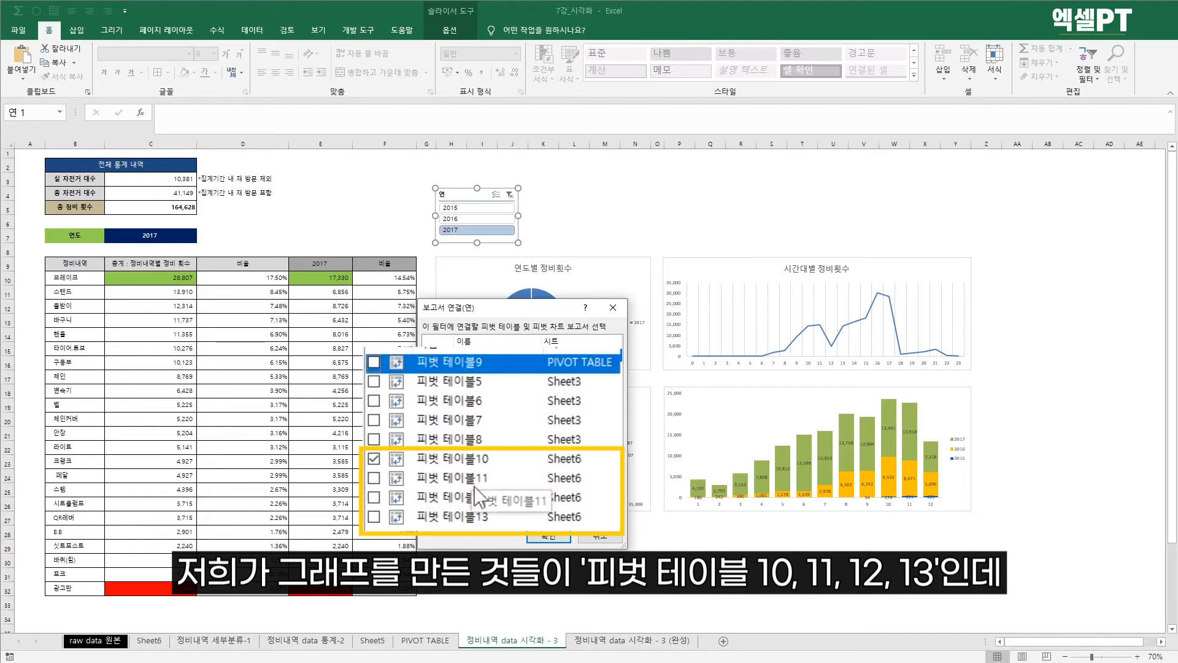
{"action": "left_click", "coordinate": [374, 478]}
{"action": "left_click", "coordinate": [374, 497]}
{"action": "left_click", "coordinate": [374, 516]}
{"action": "left_click", "coordinate": [548, 537]}
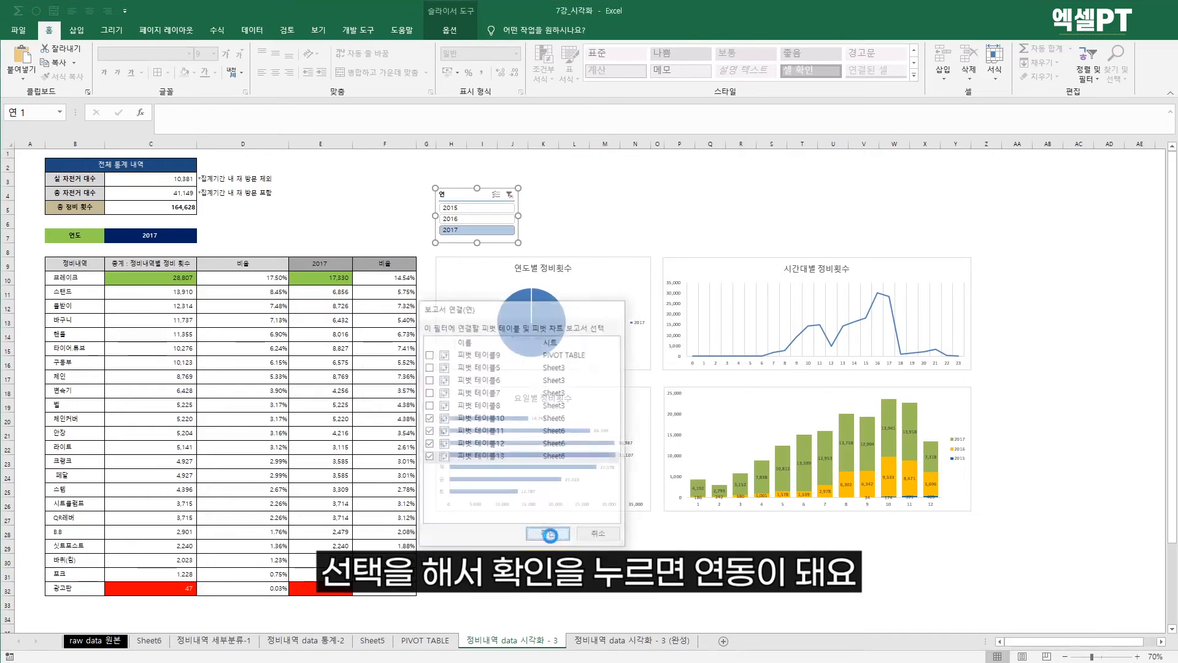
{"action": "left_click", "coordinate": [741, 574]}
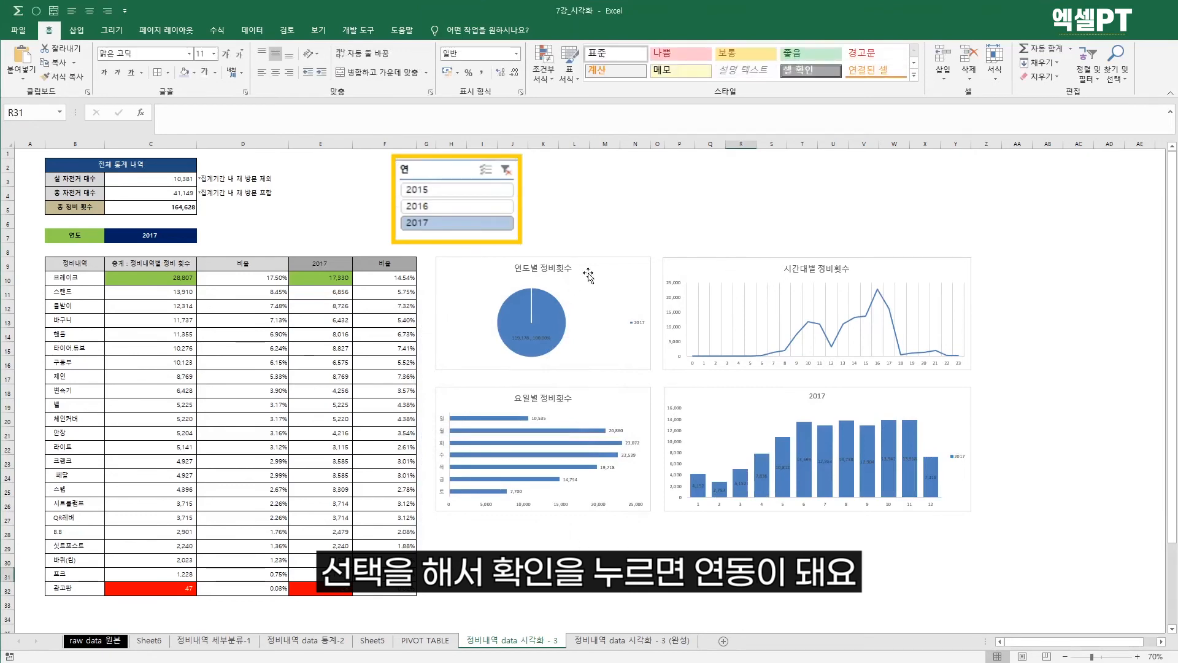
Step: Filter all four charts with the 연 slicer by single years, switching among 2015, 2016 and 2017
{"action": "left_click", "coordinate": [468, 207]}
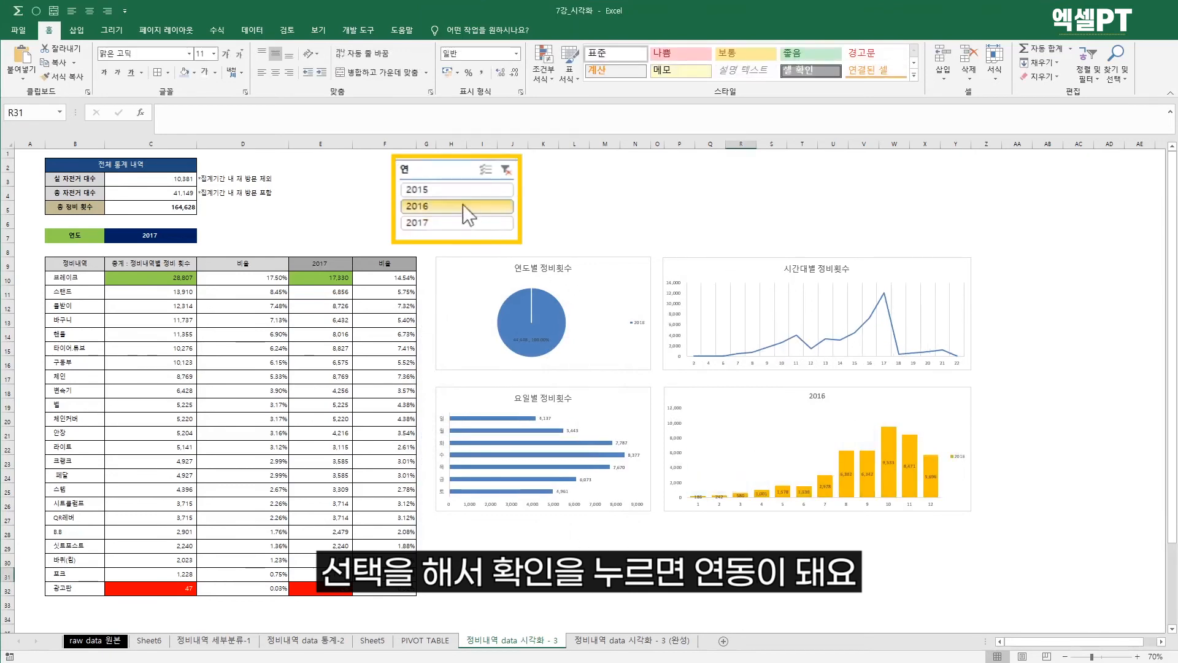
{"action": "left_click", "coordinate": [466, 221]}
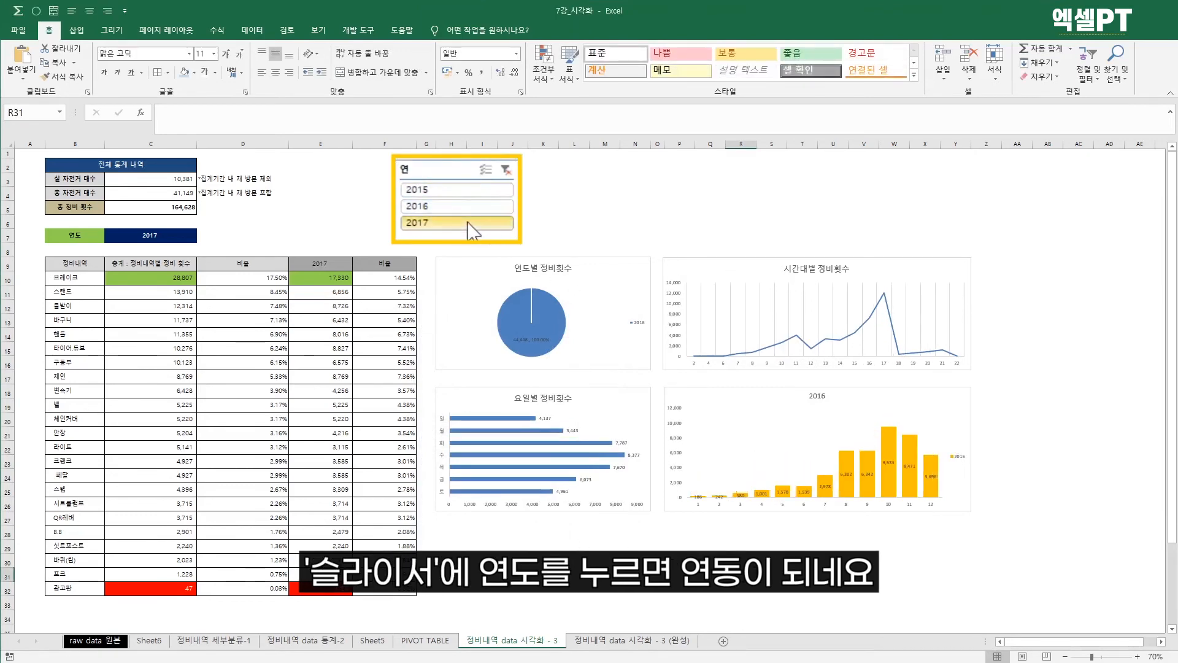
{"action": "left_click", "coordinate": [462, 205]}
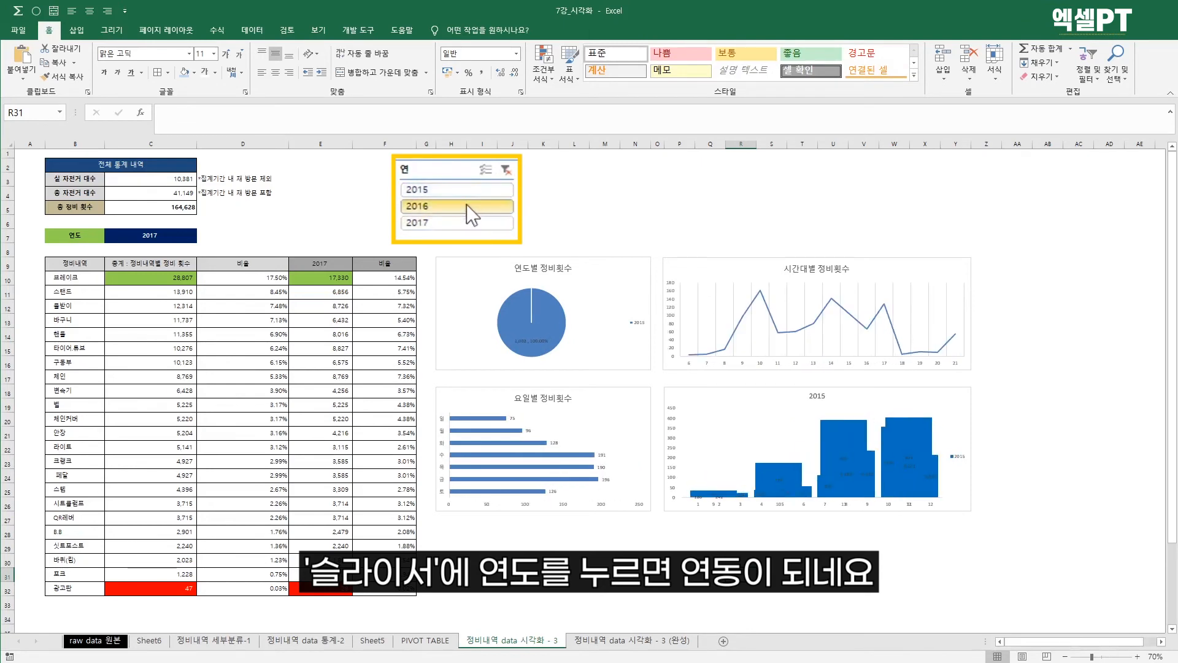
{"action": "left_click", "coordinate": [464, 221]}
{"action": "left_click", "coordinate": [474, 207]}
{"action": "left_click", "coordinate": [485, 219]}
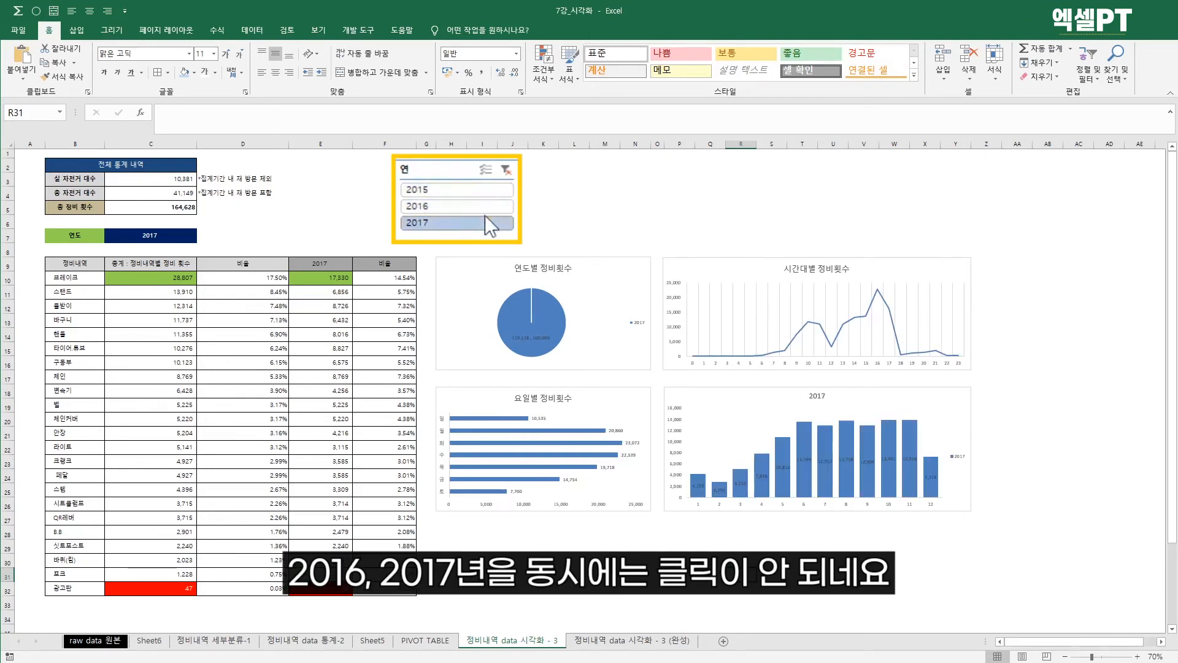
Step: Try to select 2016 and 2017 together in the 연 slicer without multi-select, finishing on 2016
{"action": "left_click", "coordinate": [485, 205]}
{"action": "left_click", "coordinate": [491, 219]}
{"action": "left_click", "coordinate": [491, 203]}
{"action": "left_click", "coordinate": [491, 220]}
{"action": "left_click", "coordinate": [491, 207]}
{"action": "left_click", "coordinate": [491, 220]}
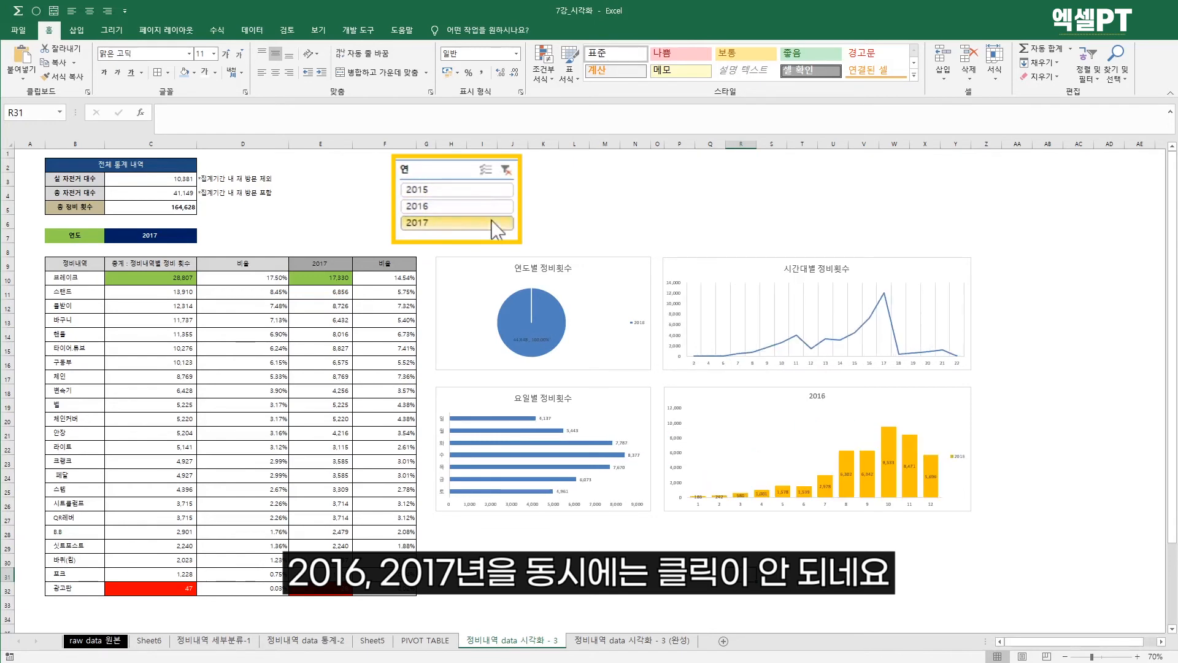
{"action": "left_click", "coordinate": [495, 207]}
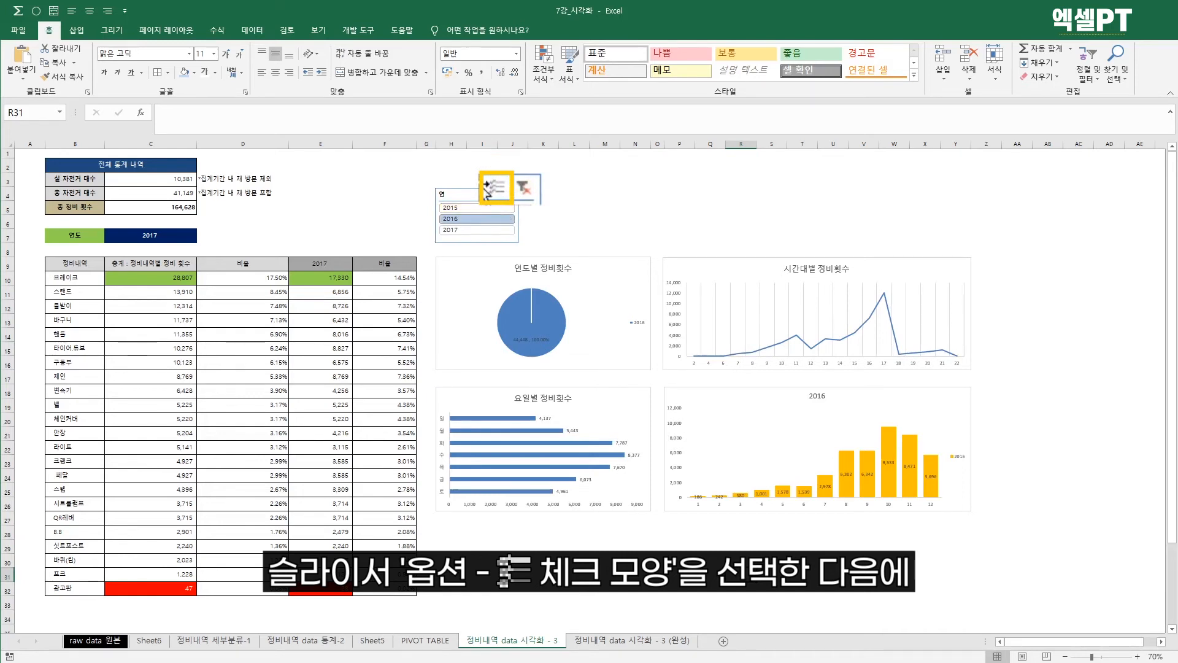
Step: Turn on multi-select for the 연 slicer and add 2017 and 2015 to the selected years
{"action": "left_click", "coordinate": [495, 187]}
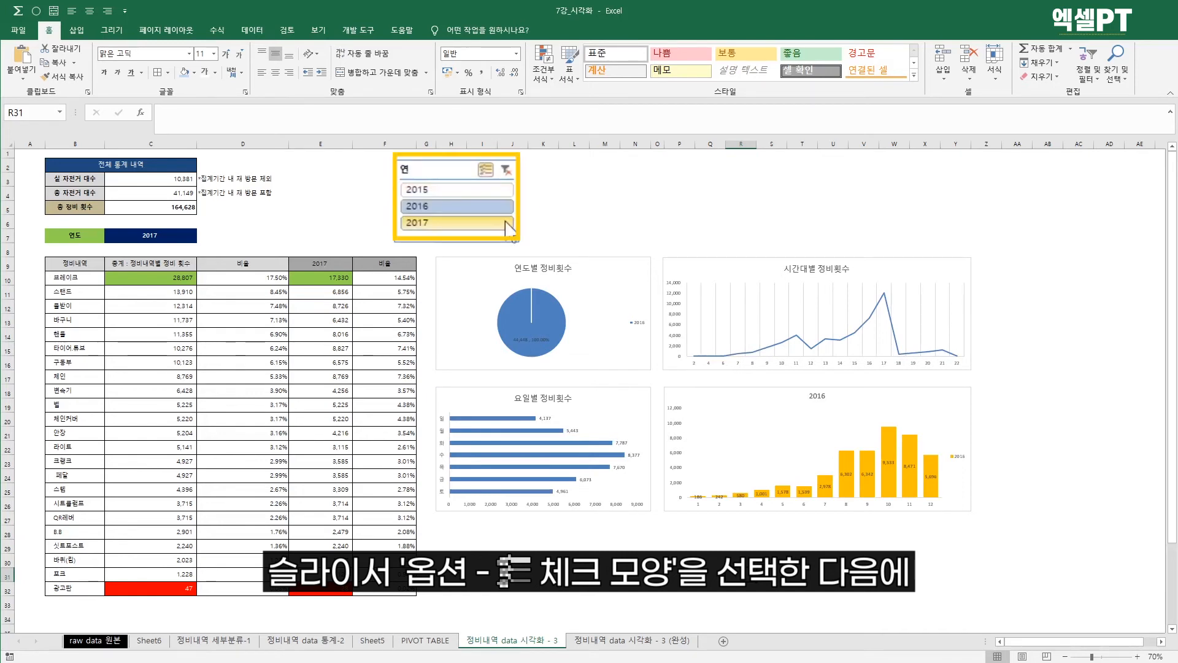
{"action": "left_click", "coordinate": [506, 229]}
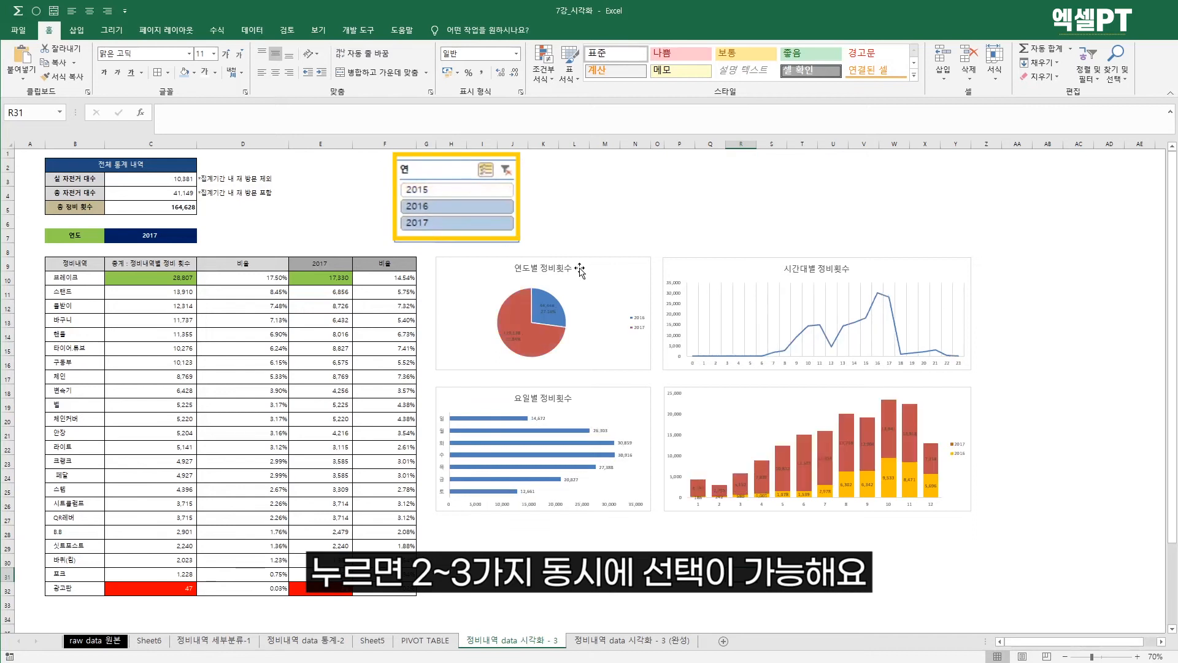
{"action": "left_click", "coordinate": [478, 190]}
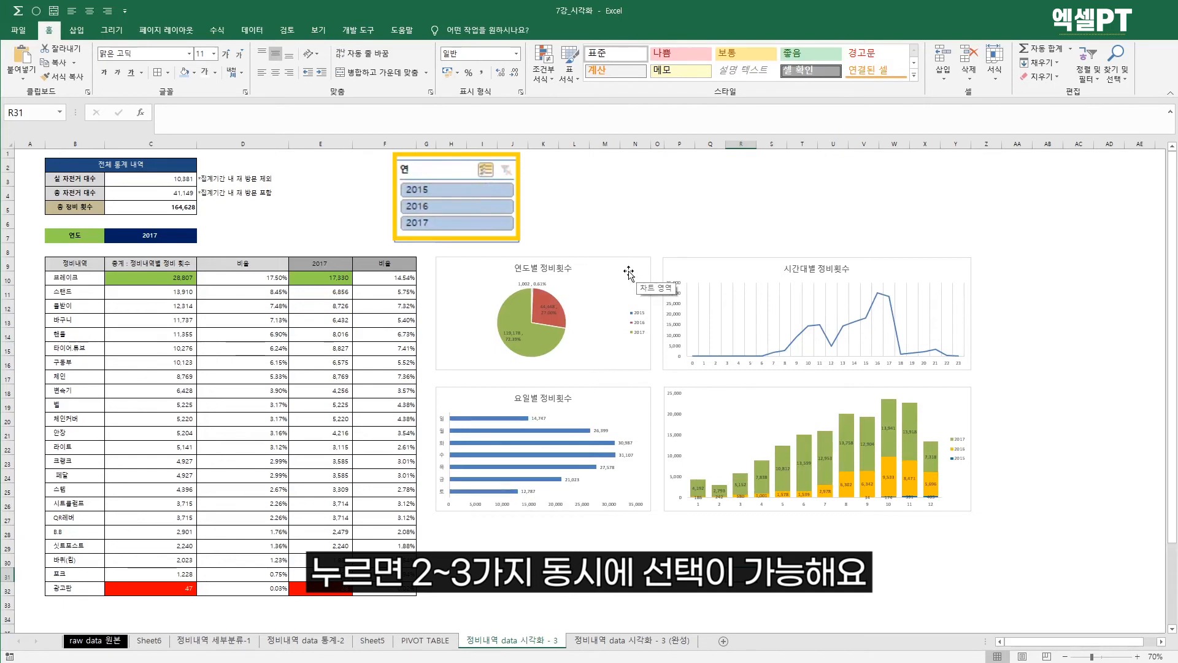
Step: Toggle off 2017, 2016 and 2015 one after another in the 연 slicer
{"action": "left_click", "coordinate": [465, 224]}
{"action": "left_click", "coordinate": [467, 206]}
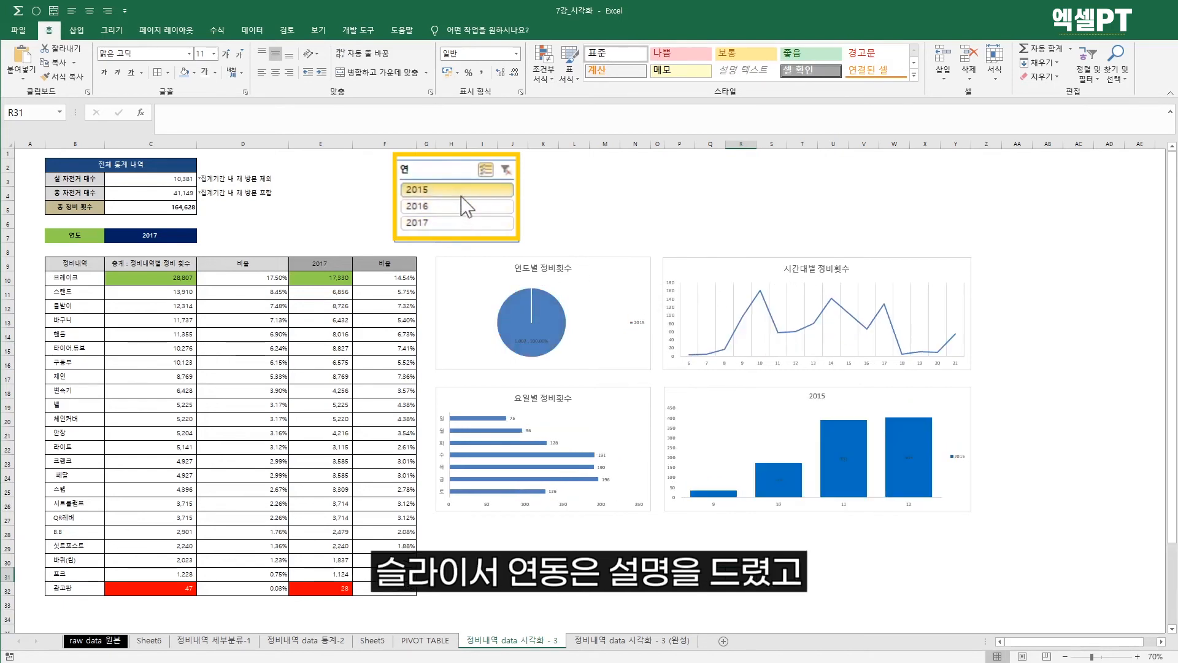
{"action": "left_click", "coordinate": [459, 195]}
Step: Extend the upper edge of the 연 slicer slightly upward
{"action": "left_click", "coordinate": [613, 220]}
{"action": "left_click", "coordinate": [606, 193]}
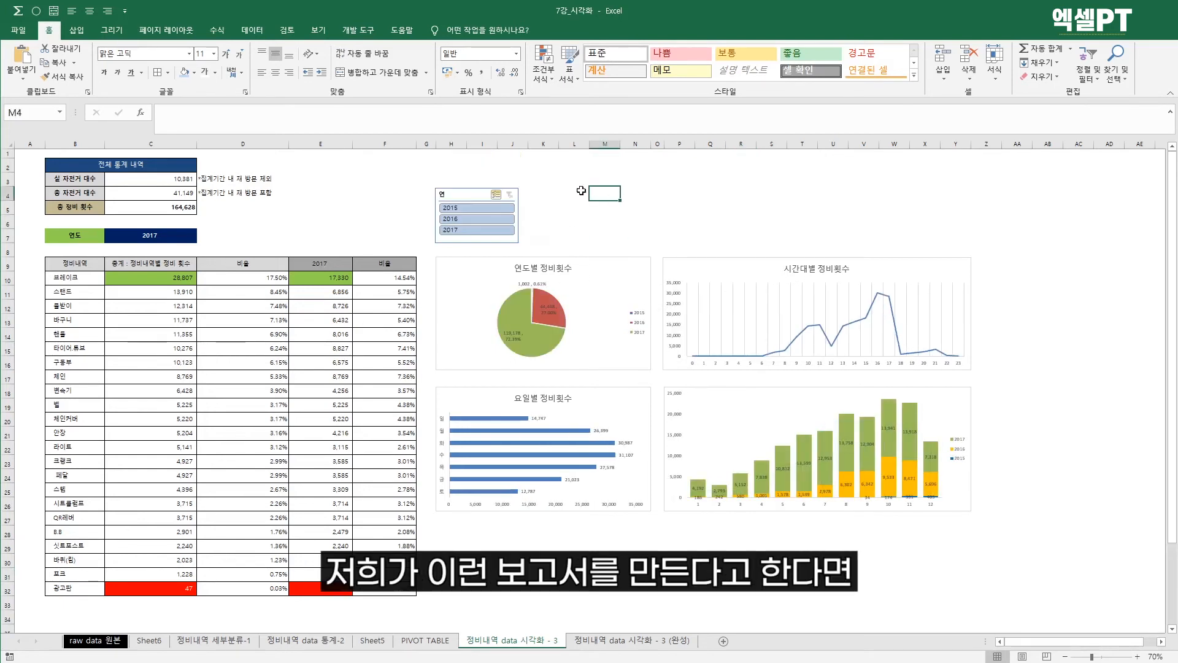
{"action": "left_click", "coordinate": [540, 193]}
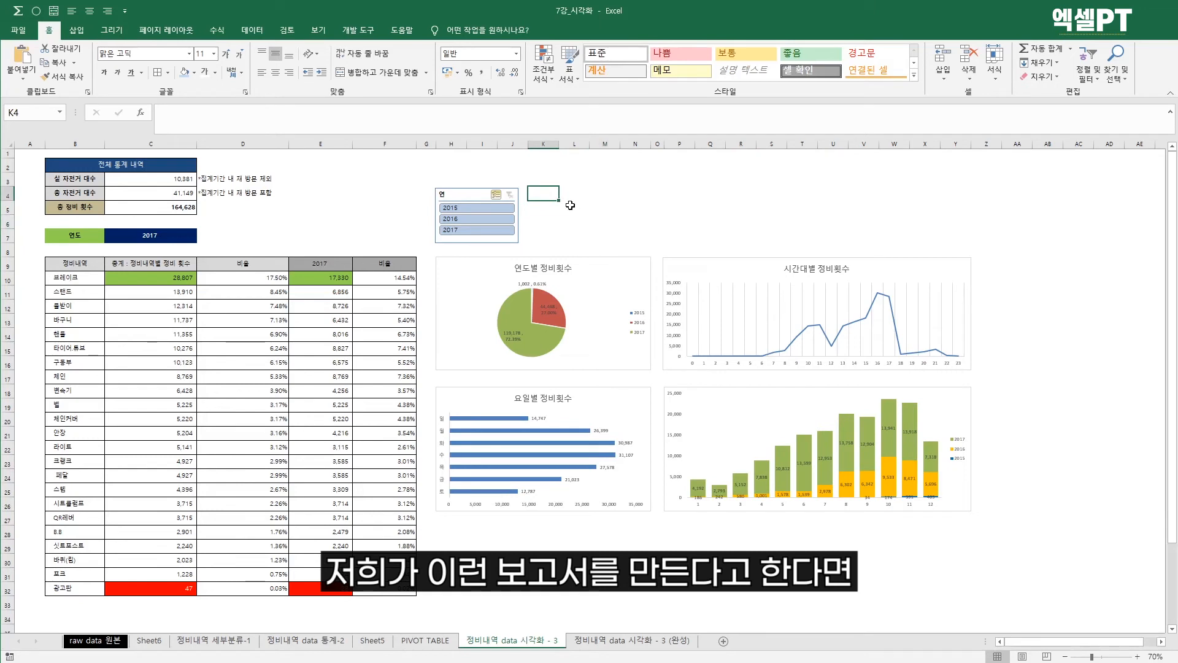
{"action": "left_click", "coordinate": [477, 191]}
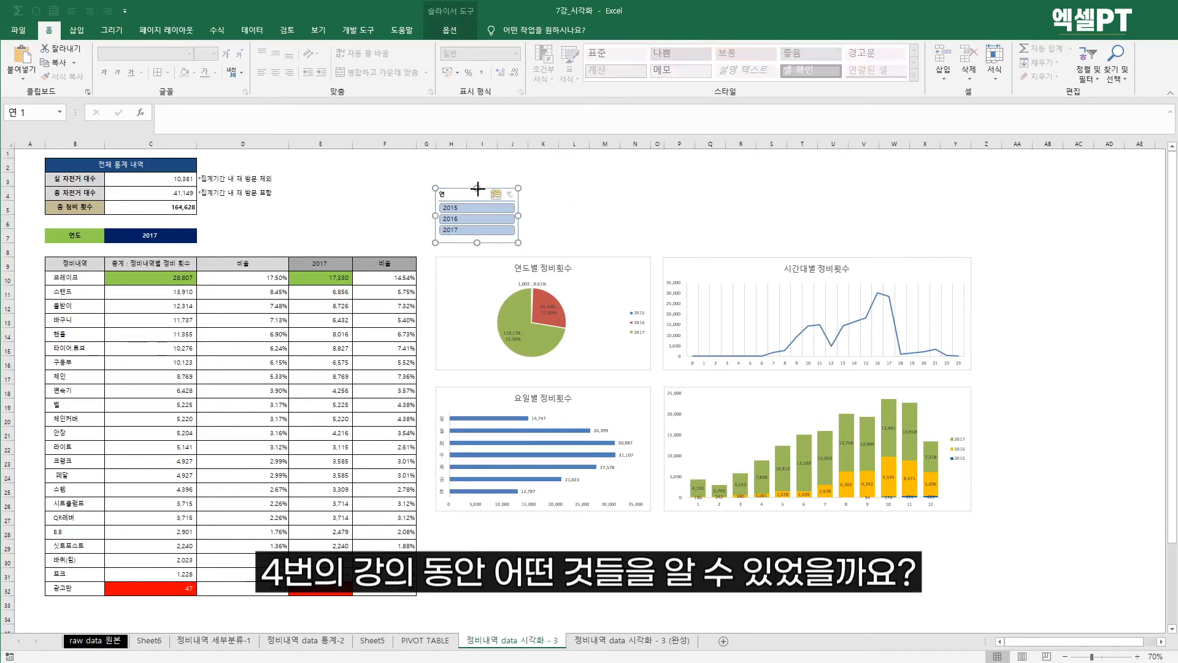
{"action": "left_click_drag", "start_coordinate": [477, 188], "coordinate": [477, 186]}
Step: Enter the first summary line "1. 2015년 이후 정비 방문자가 급증하고 있음" in cell K4, below the 통계요약 heading
{"action": "left_click", "coordinate": [543, 193]}
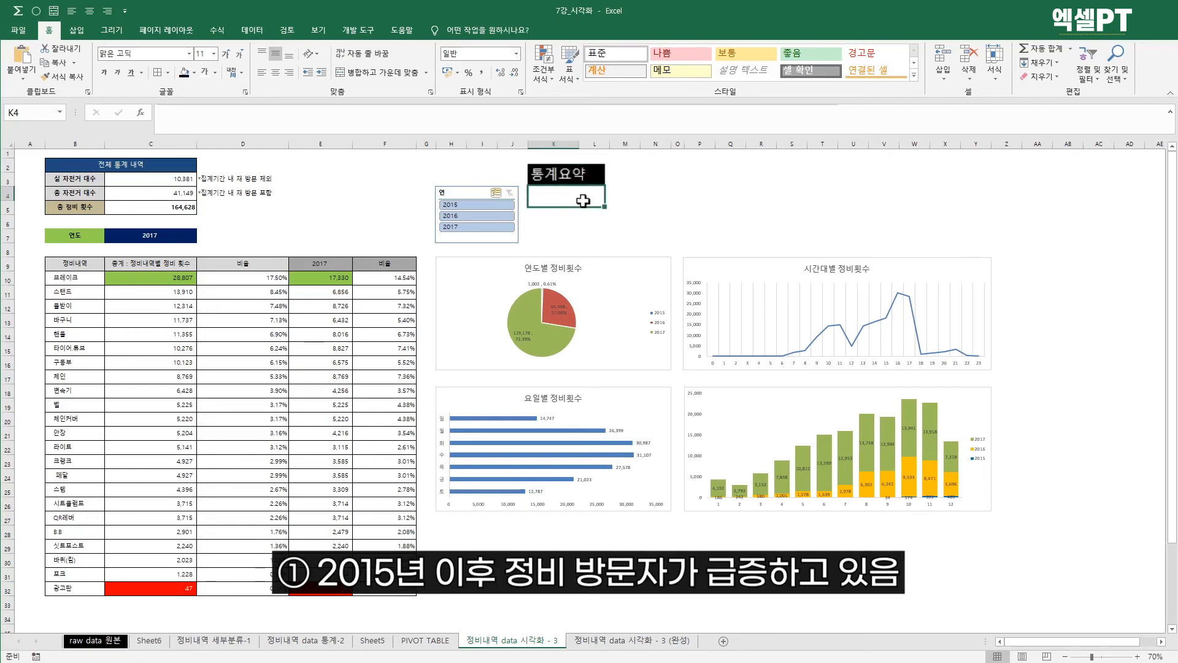
{"action": "type", "text": "1."}
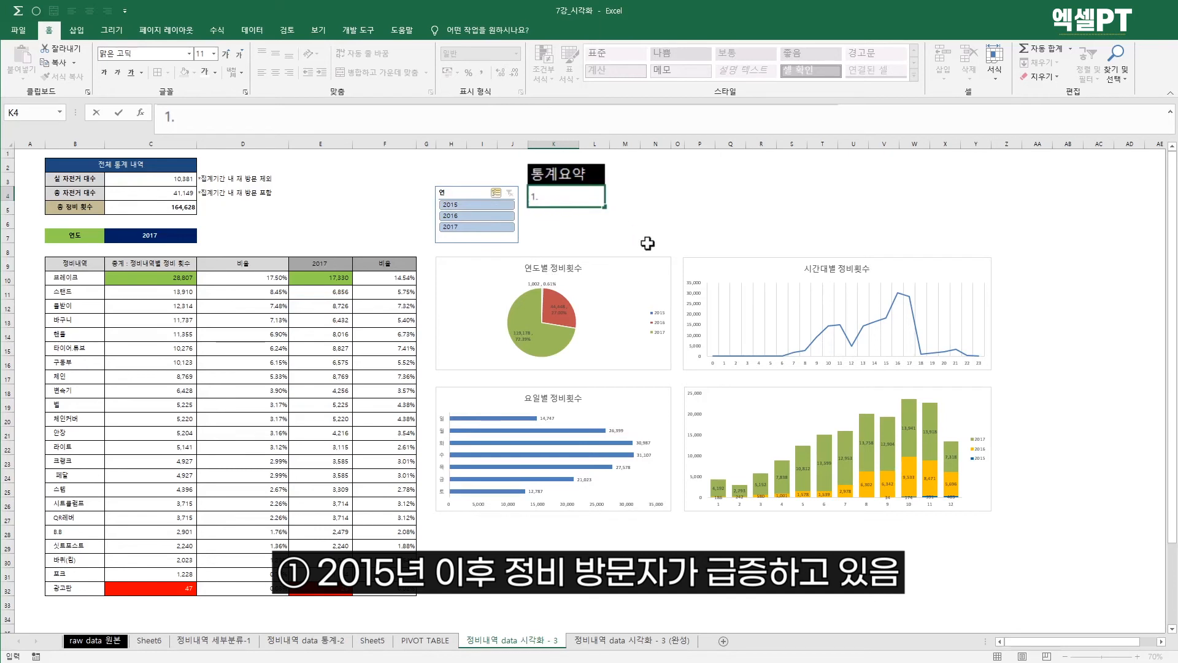
{"action": "type", "text": "2015년 이후"}
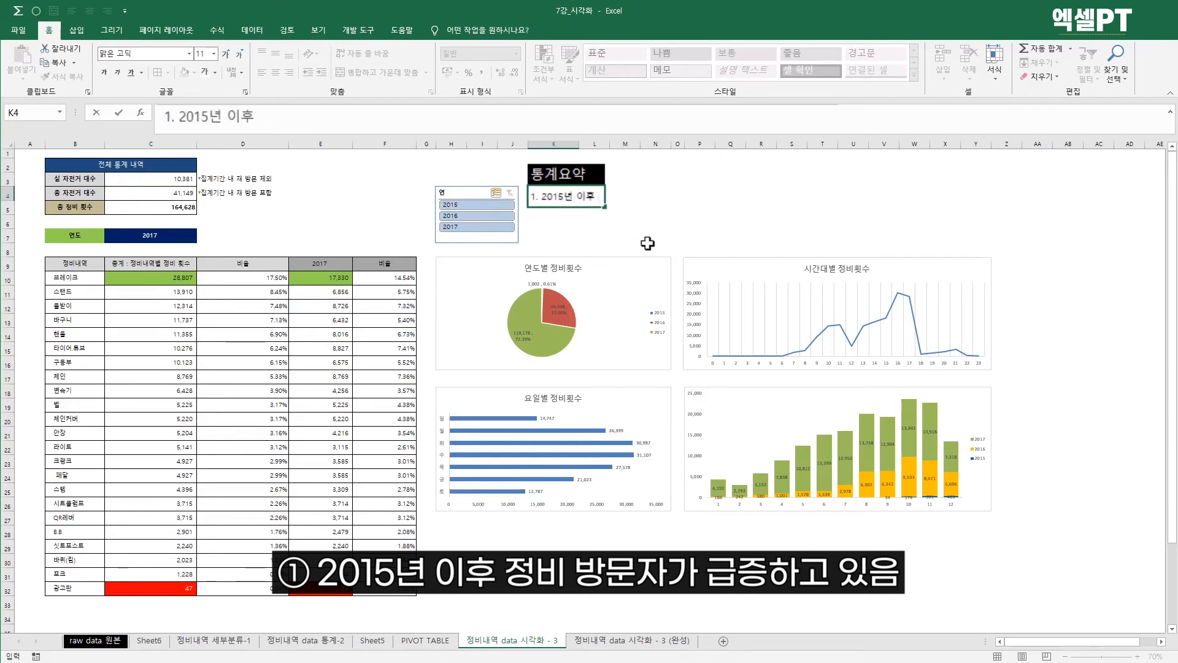
{"action": "type", "text": " 정비 방문자가 "}
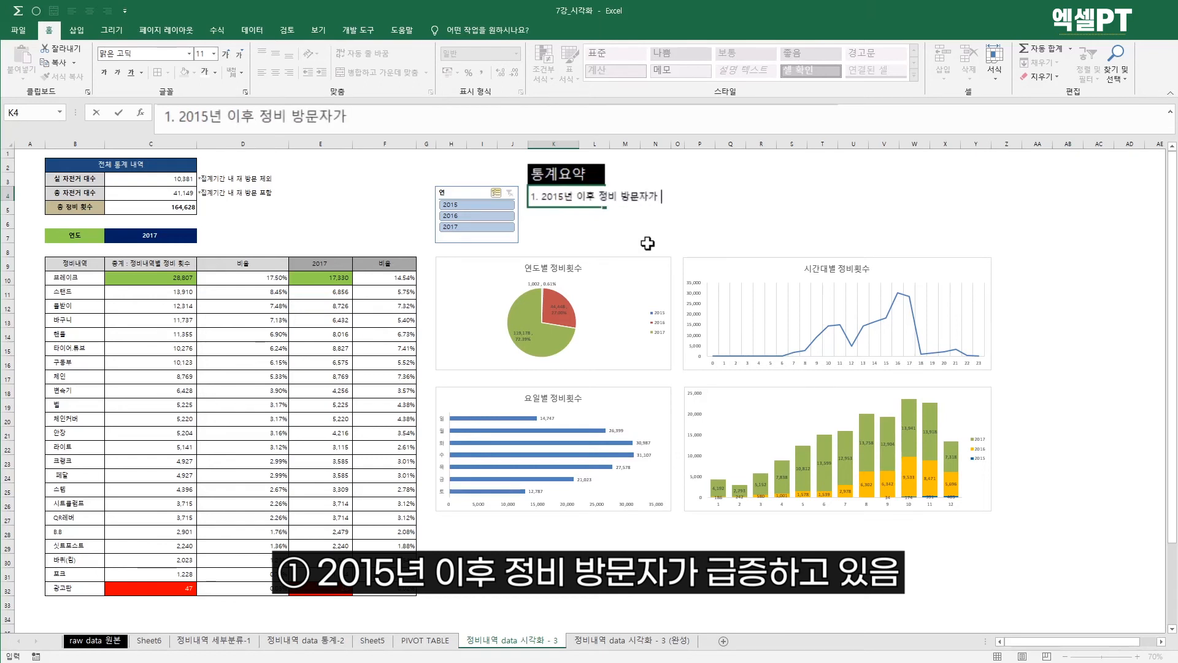
{"action": "type", "text": "급증하고"}
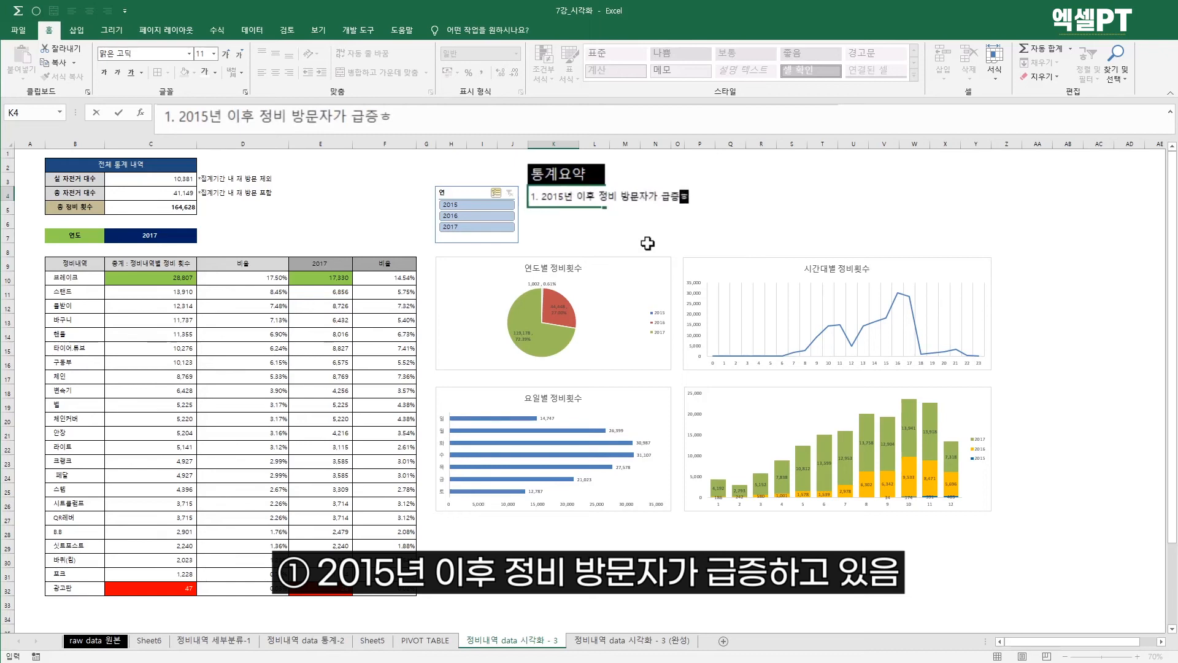
{"action": "type", "text": " 있으"}
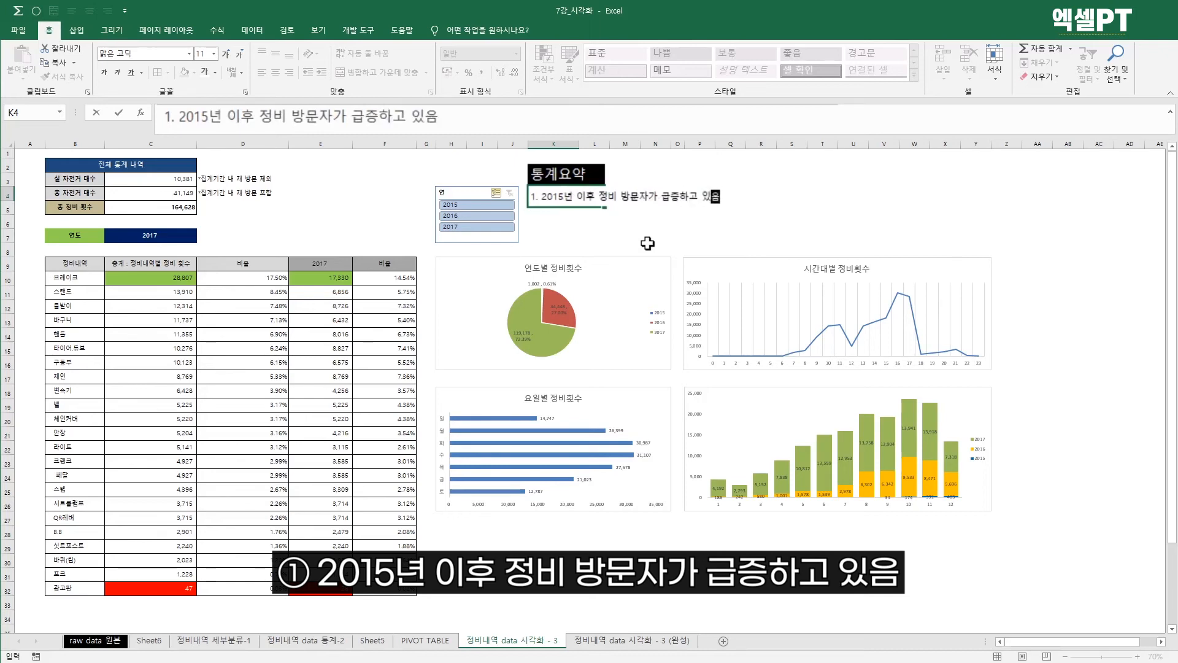
{"action": "key", "text": "Return"}
Step: Enter the second summary line "2. 15~17시 까지 가장 활발하게 정비가 이뤄짐" in cell K5
{"action": "type", "text": "2."}
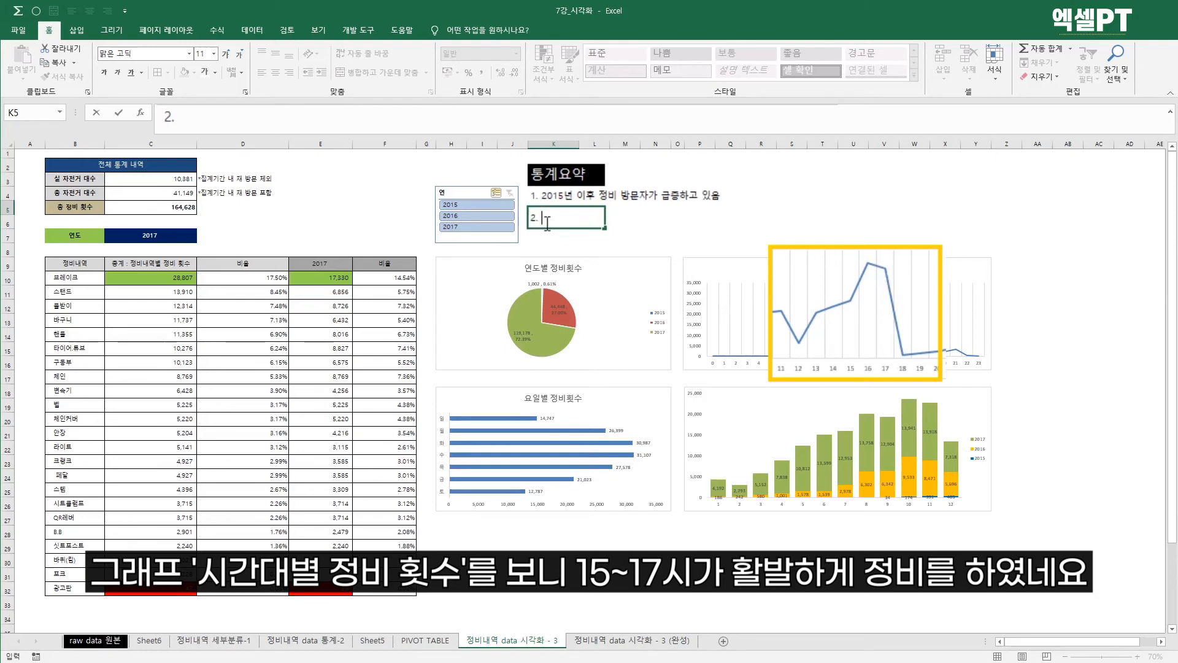
{"action": "left_click", "coordinate": [541, 217]}
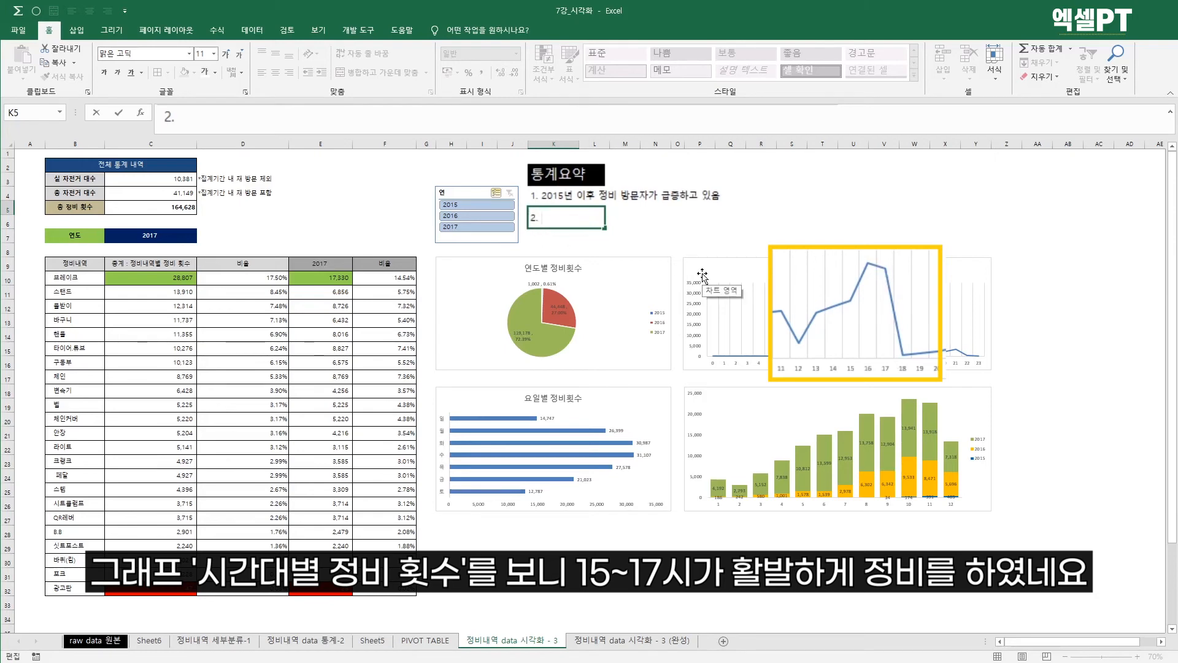
{"action": "type", "text": "15"}
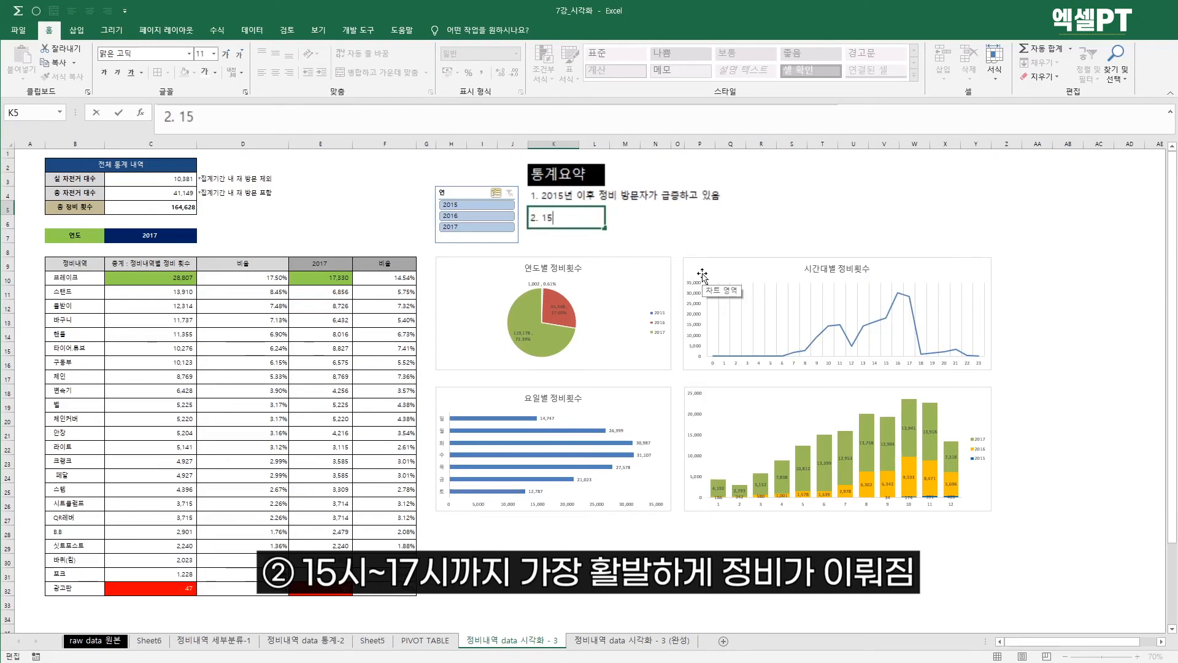
{"action": "type", "text": "~17"}
{"action": "type", "text": "시 까지"}
{"action": "type", "text": " 가장 화"}
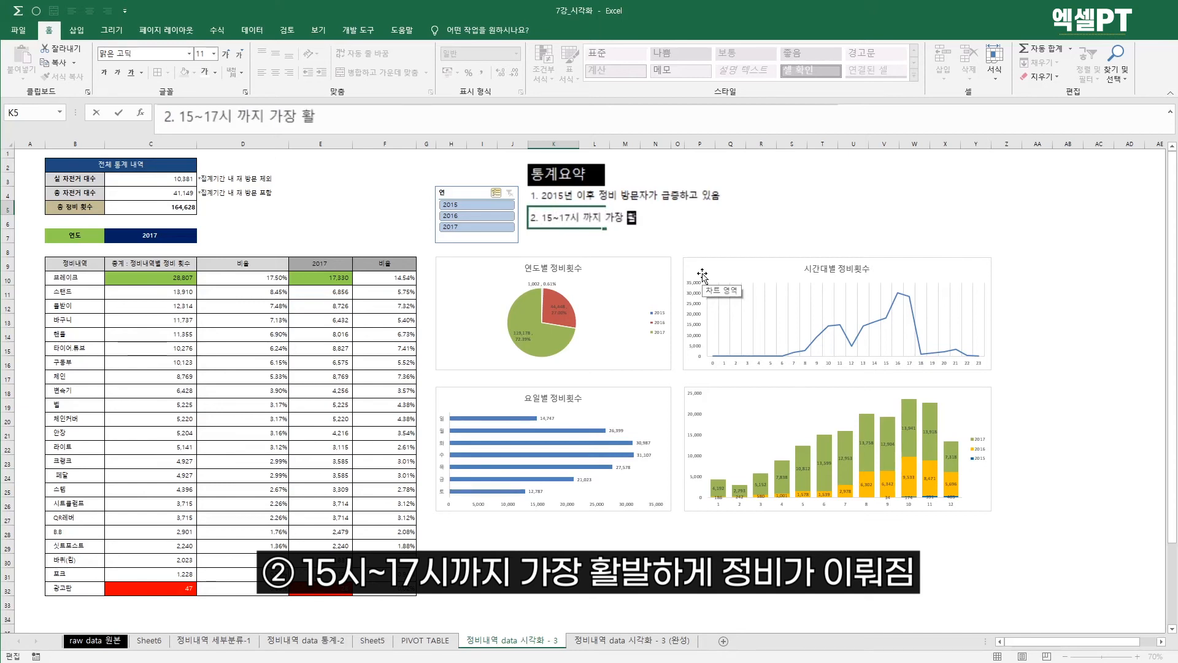
{"action": "type", "text": "발하게 정ㅂ"}
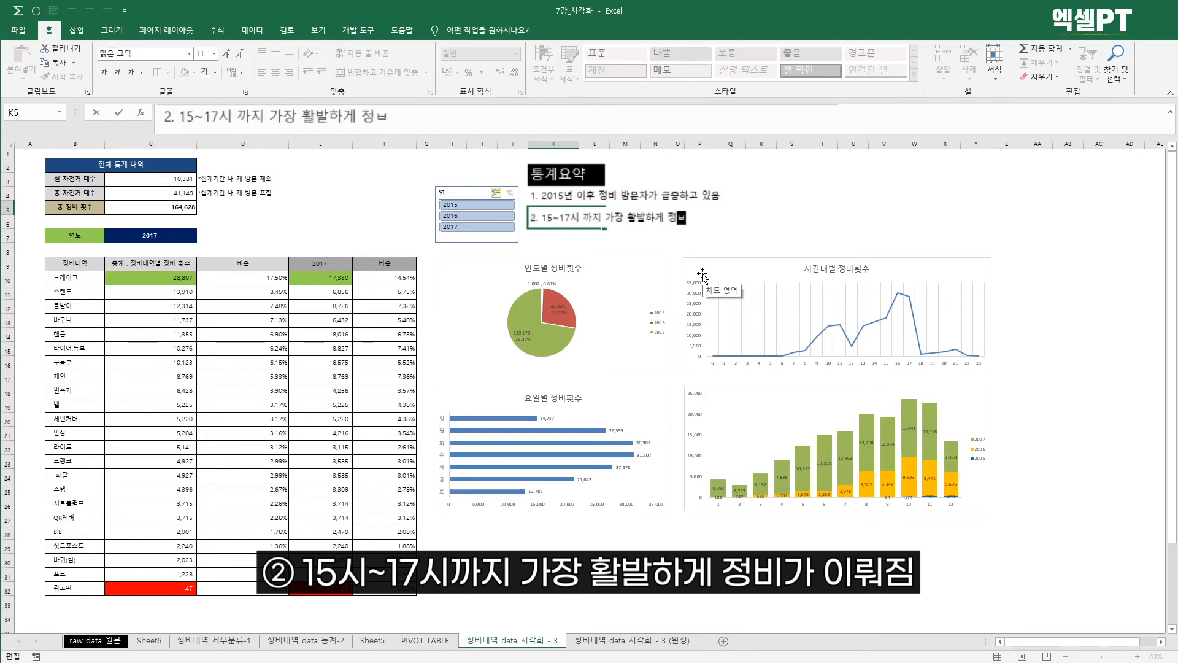
{"action": "type", "text": "비가 이뤄"}
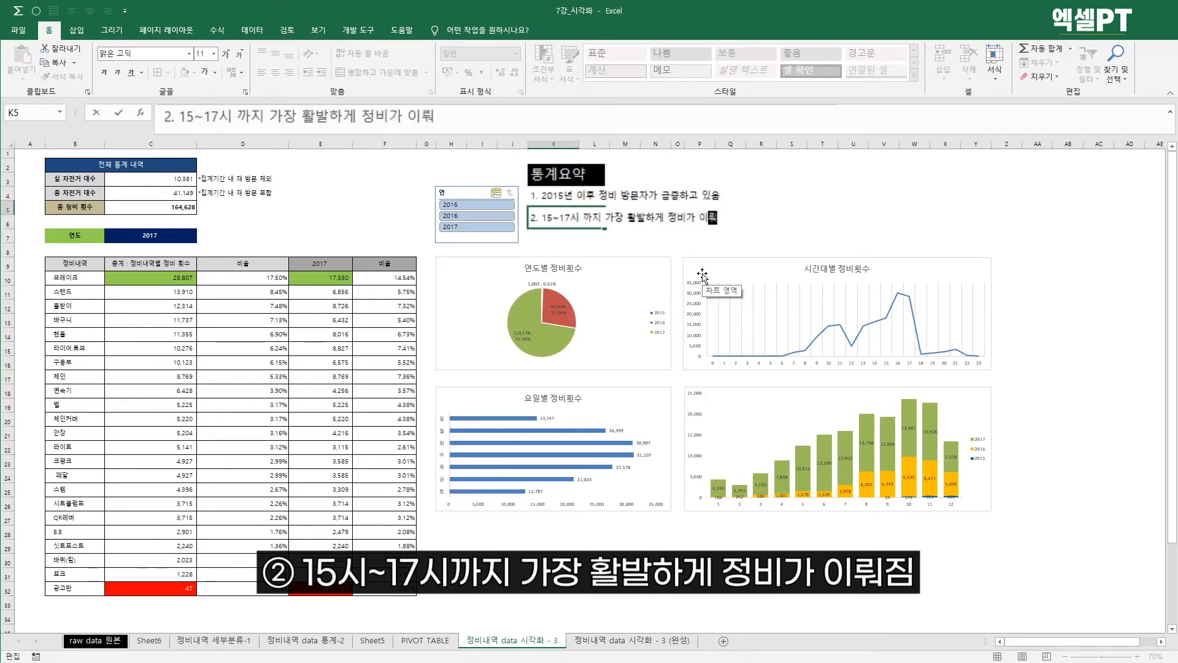
{"action": "type", "text": "짐"}
{"action": "key", "text": "Return"}
Step: Enter the third summary line "3. 주말보다 평일의 정비횟수가 높음" in cell K6
{"action": "type", "text": "3."}
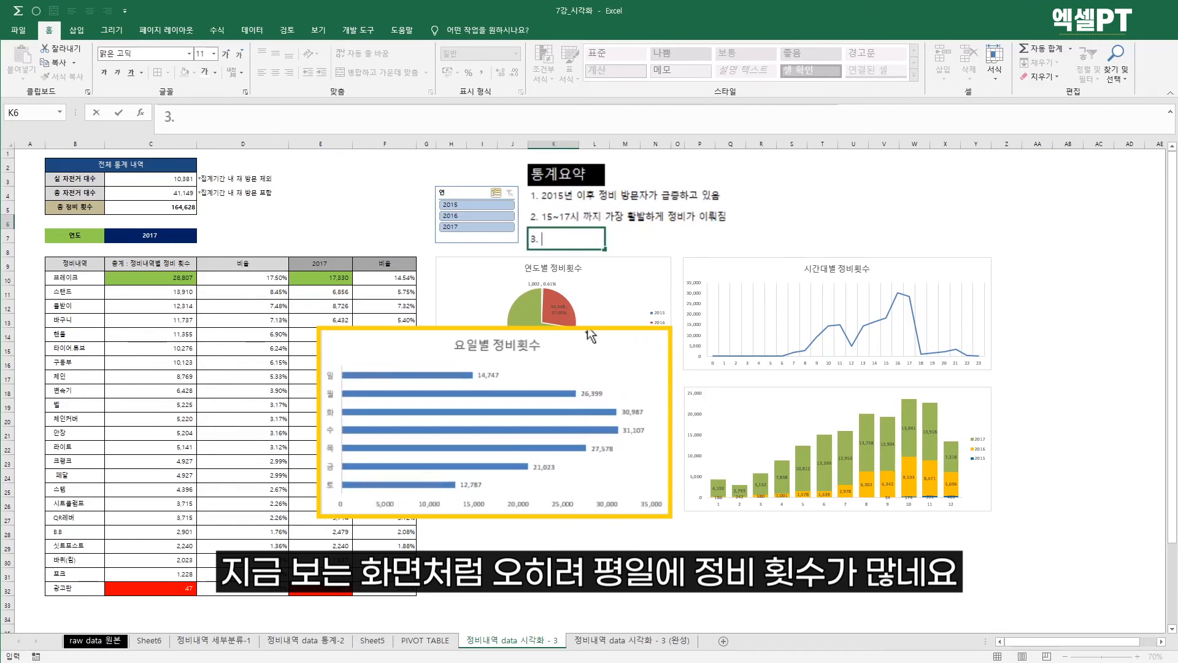
{"action": "left_click", "coordinate": [562, 241]}
{"action": "type", "text": "주말보다"}
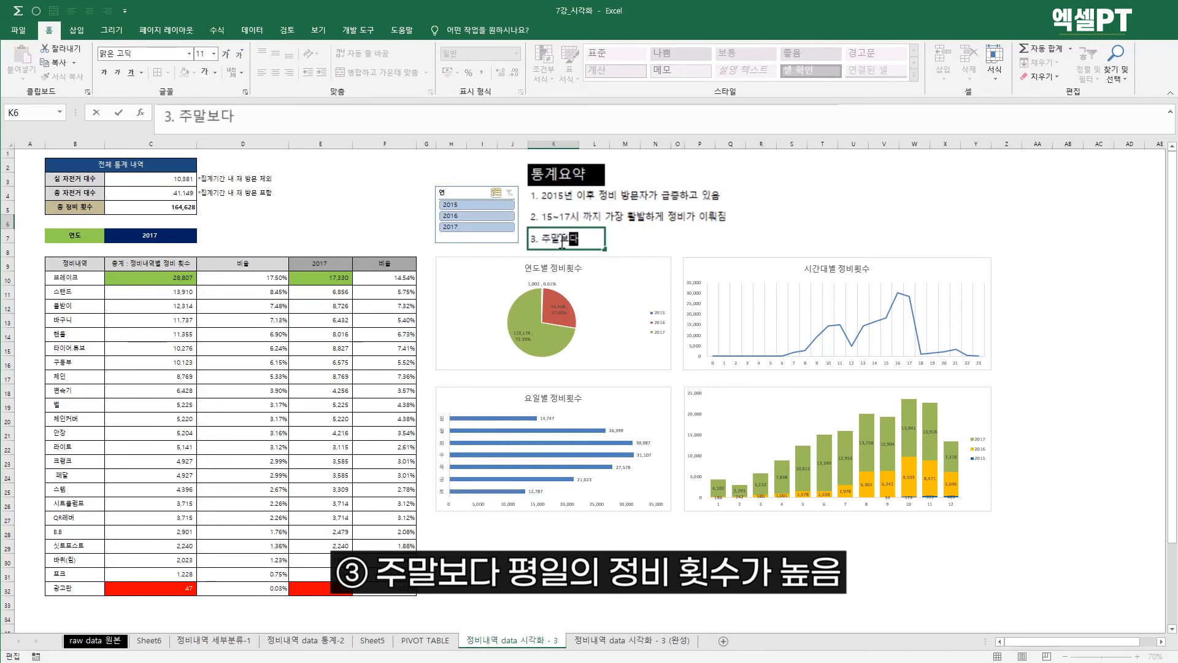
{"action": "type", "text": " 평일의"}
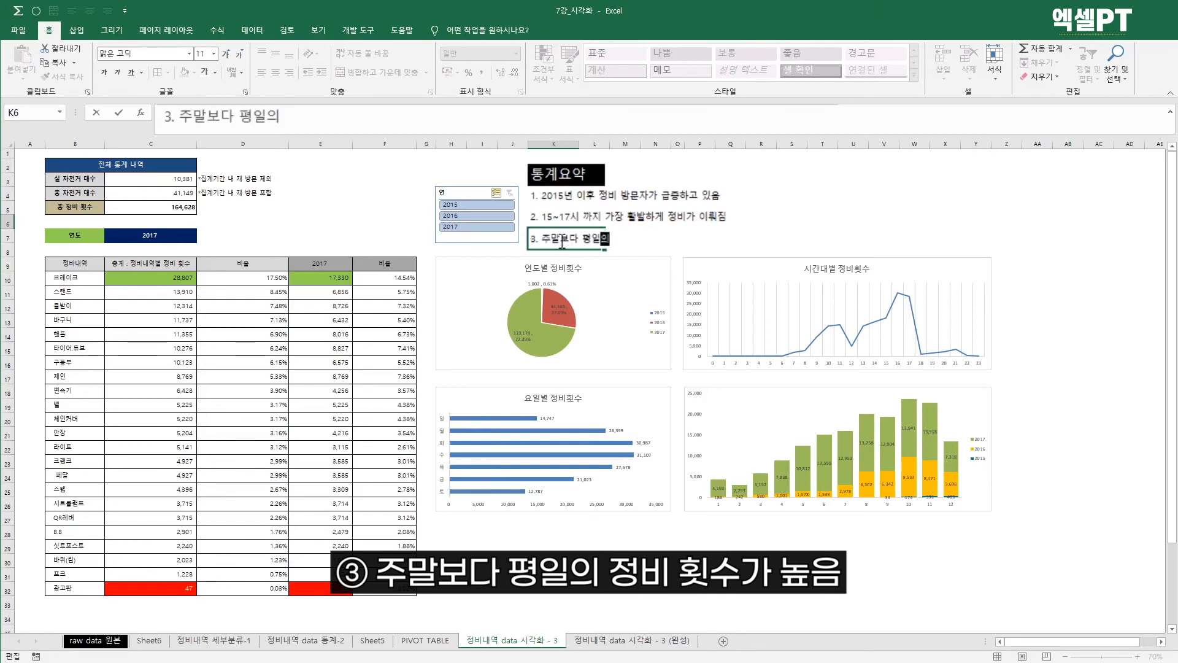
{"action": "type", "text": " 정빔횟수가 높음"}
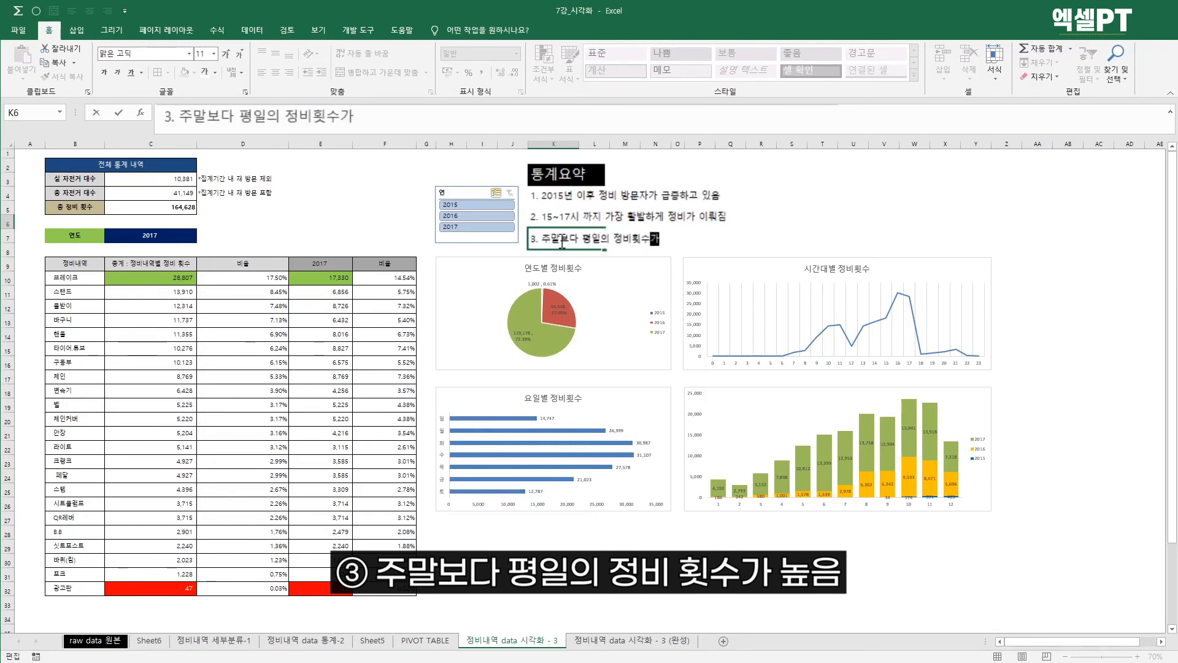
{"action": "key", "text": "Return"}
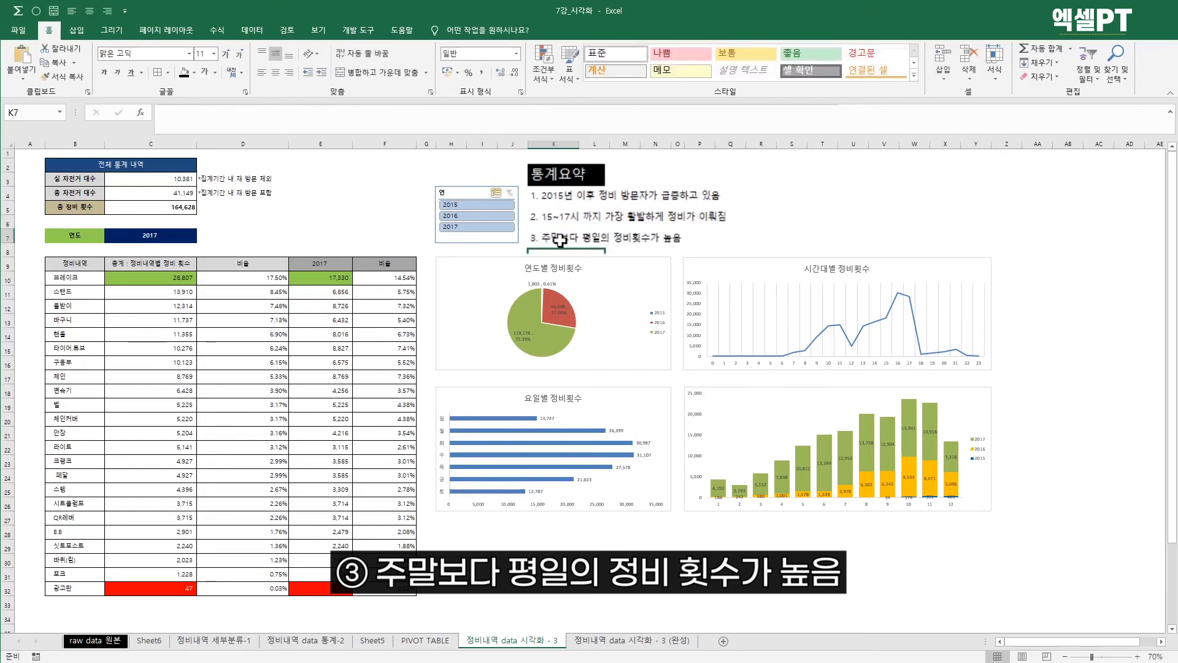
Step: Enter the fourth summary line "4. 정비내역은 좌측과 같이 브레이크 및 스텐드의 정비가 많음" in cell K7
{"action": "type", "text": "4."}
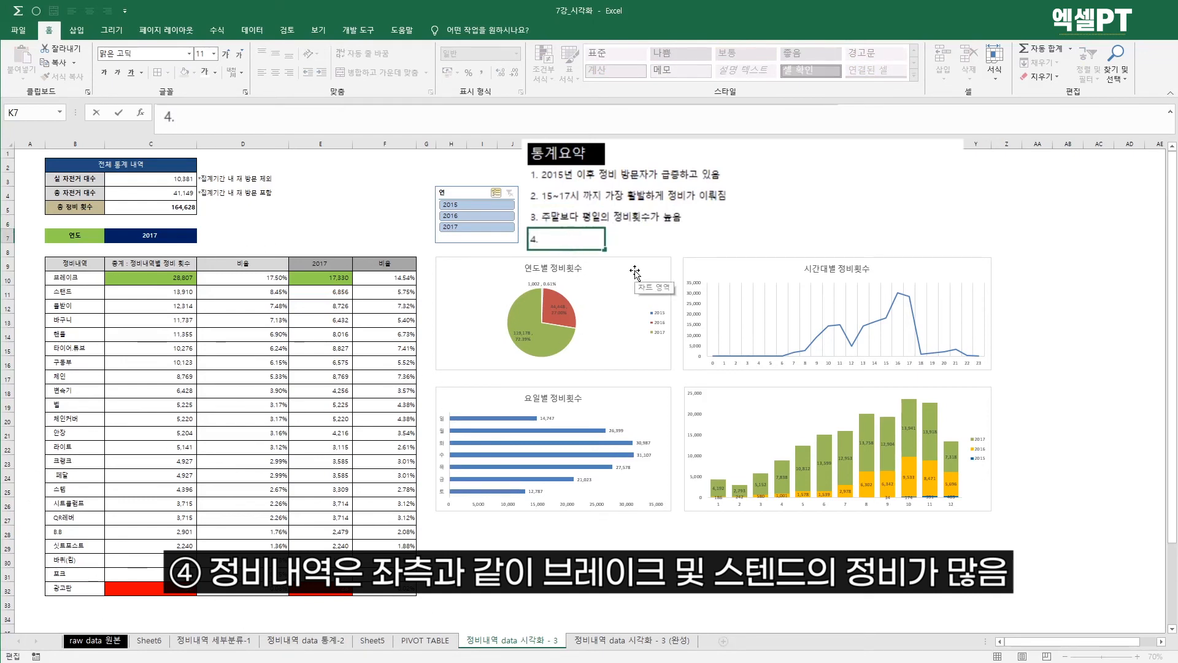
{"action": "type", "text": "정비"}
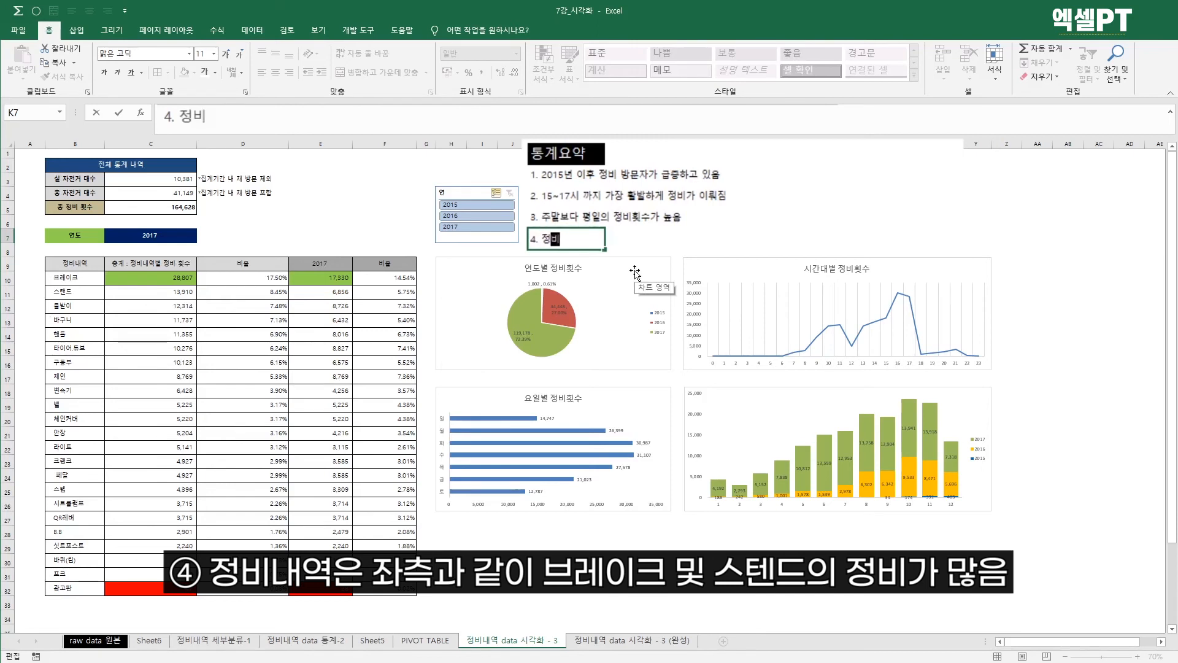
{"action": "type", "text": "내여"}
{"action": "type", "text": "은 좌측"}
{"action": "type", "text": "과"}
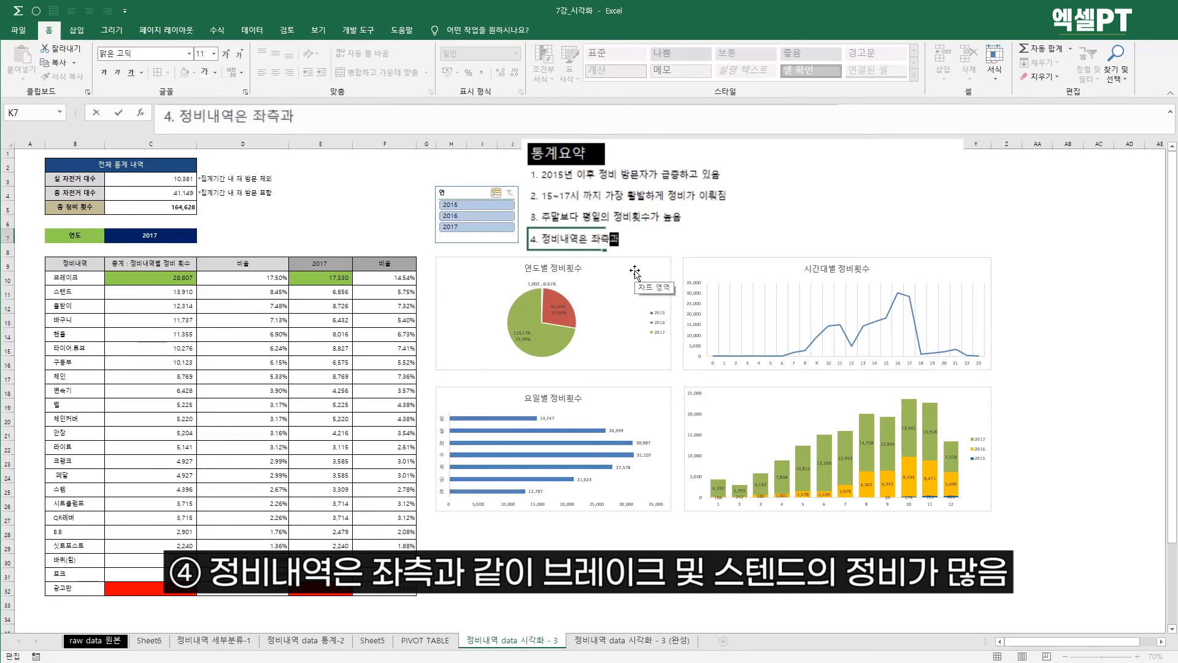
{"action": "type", "text": " 같이 브레익"}
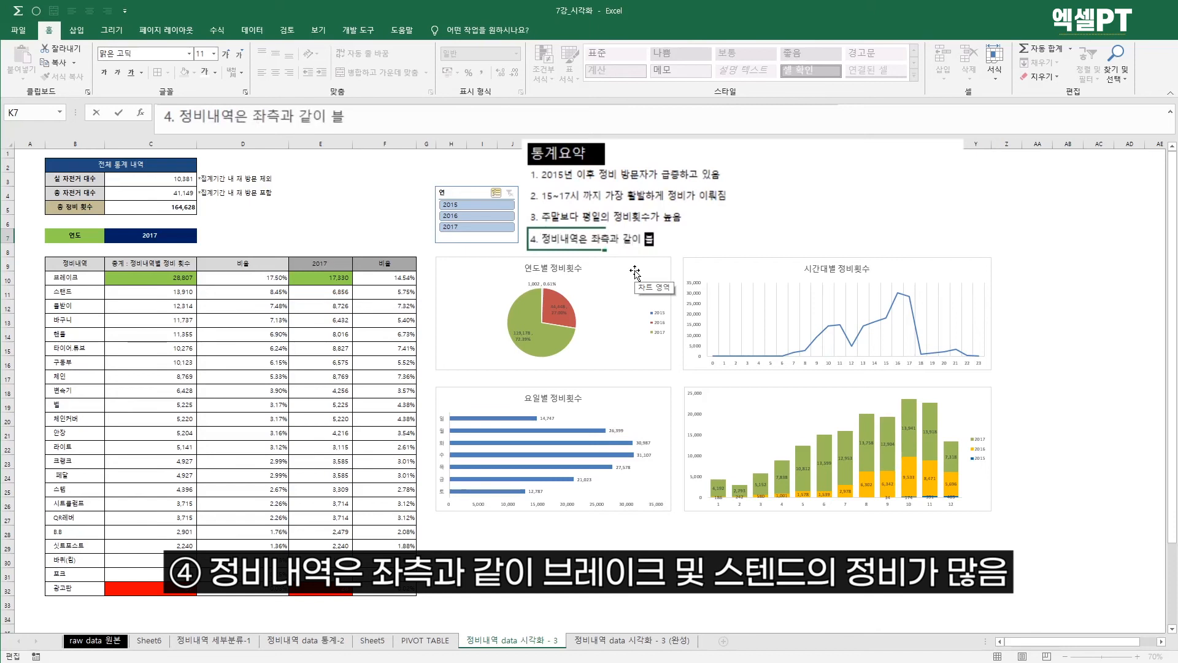
{"action": "type", "text": "크 및 "}
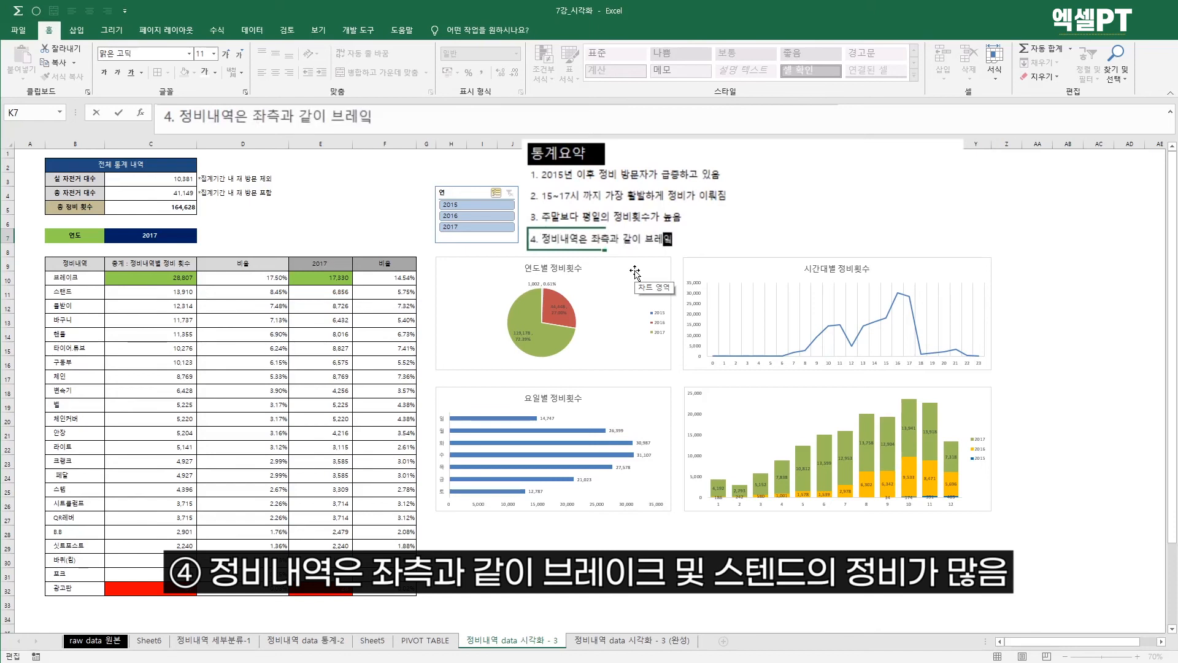
{"action": "type", "text": "스텐드의 "}
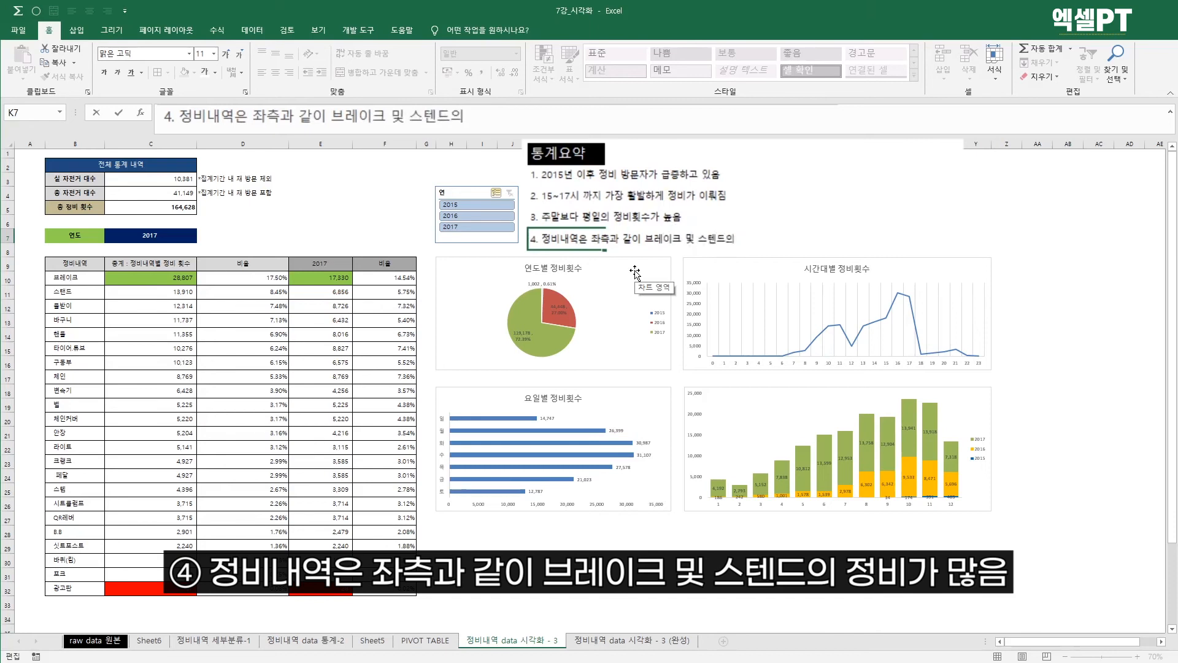
{"action": "type", "text": "정비가 많음"}
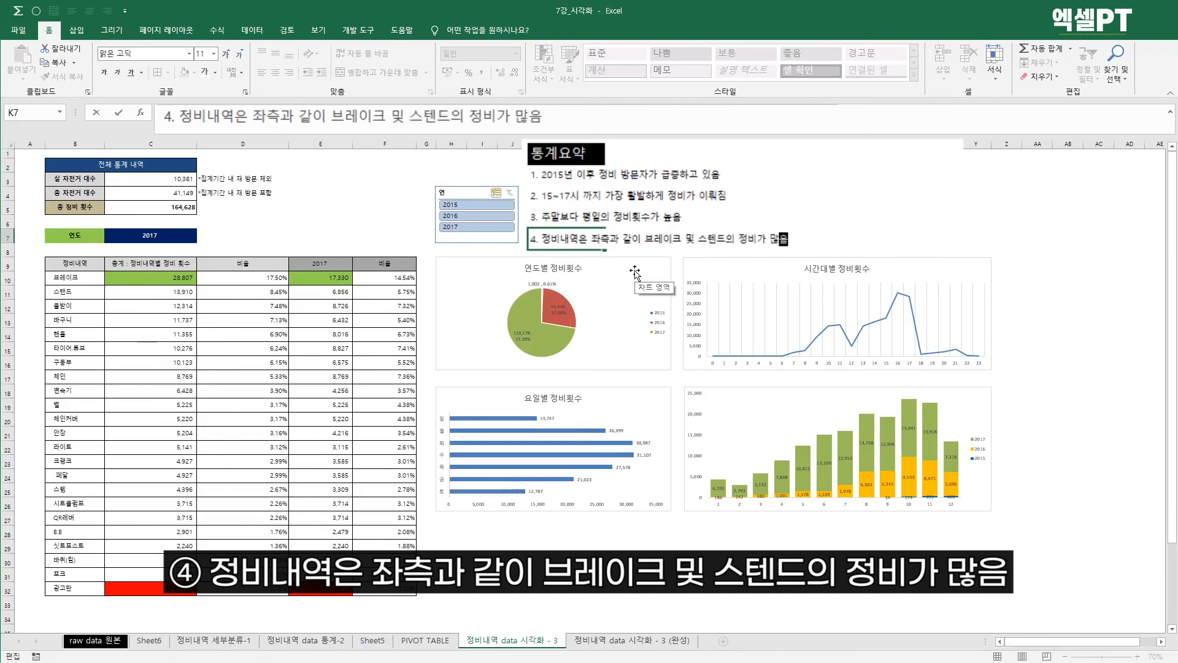
{"action": "key", "text": "Return"}
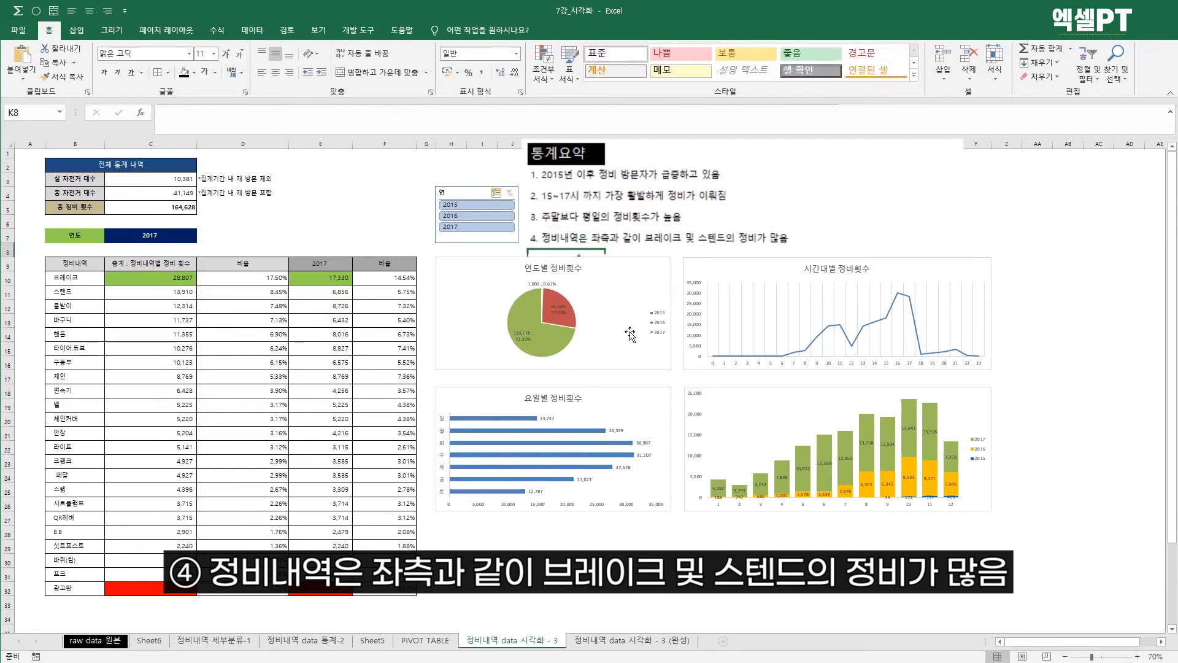
{"action": "left_click", "coordinate": [657, 217]}
{"action": "left_click", "coordinate": [576, 173]}
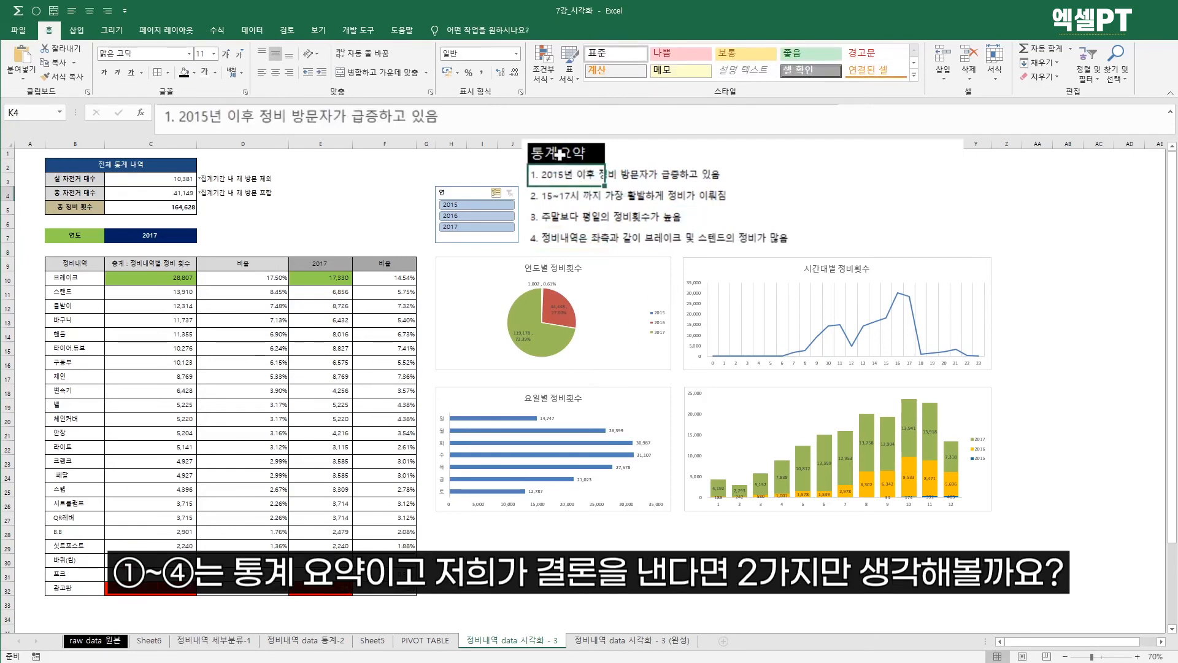
{"action": "left_click", "coordinate": [561, 154]}
{"action": "left_click", "coordinate": [566, 198]}
{"action": "left_click", "coordinate": [574, 234]}
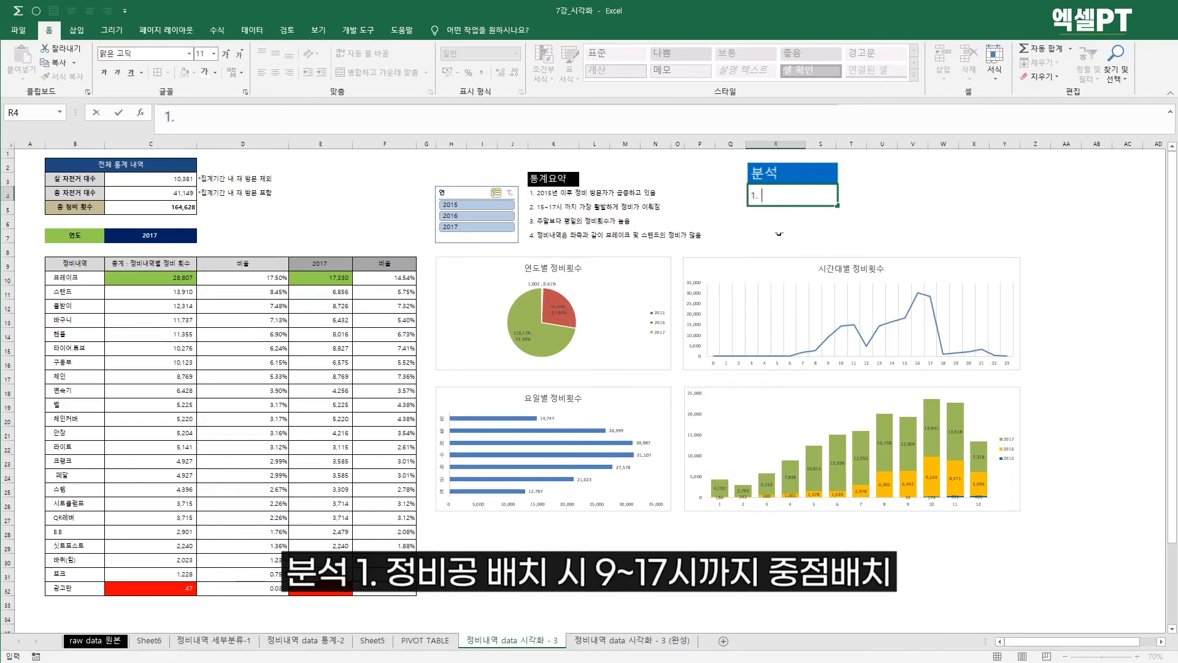
Step: Complete the first analysis line "1. 정비공 배치시 9~17시까지 중점 배치" in cell R4, below the 분석 heading
{"action": "type", "text": "정비공 배치시 "}
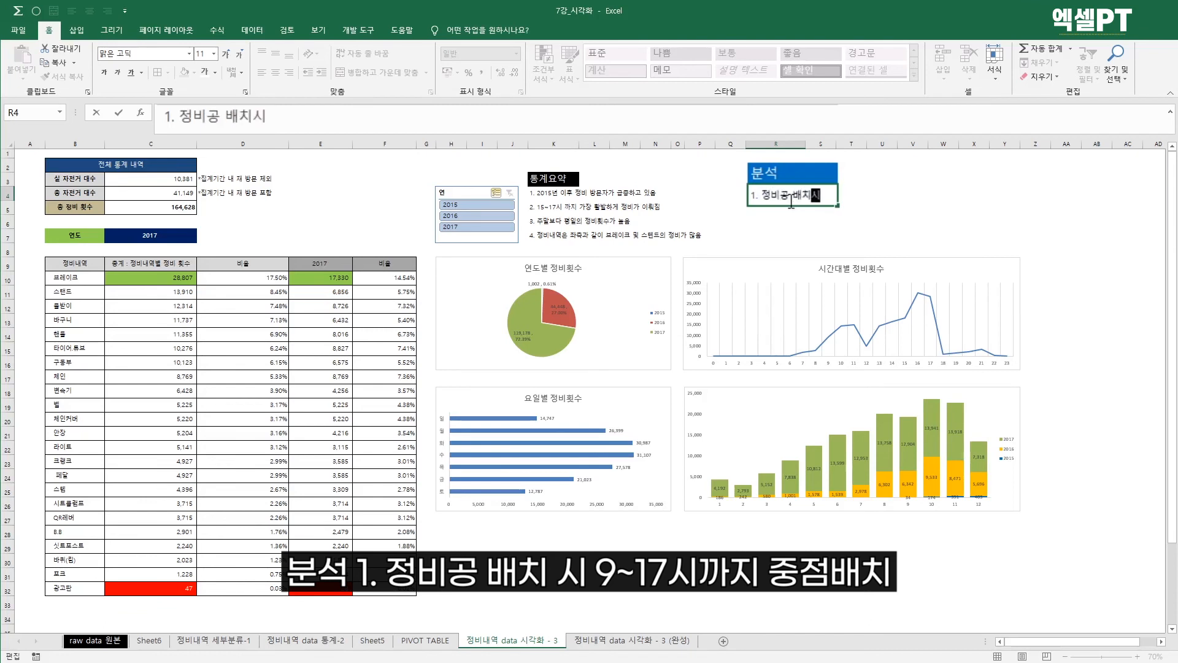
{"action": "type", "text": "9~17시까지 "}
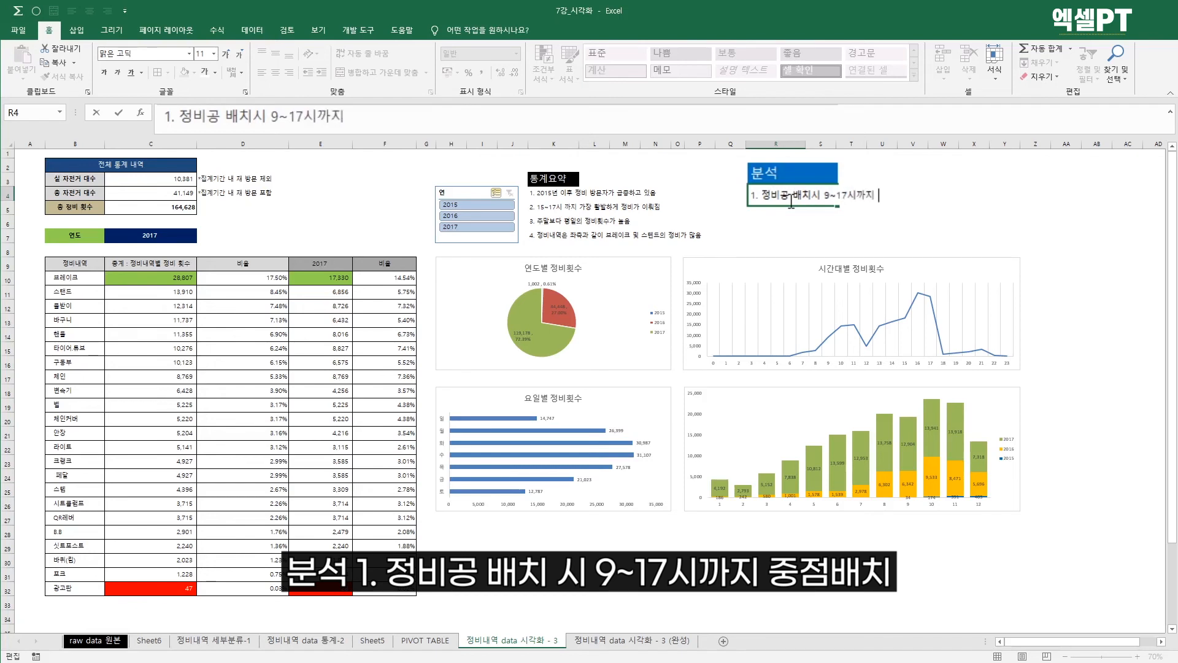
{"action": "type", "text": "중점 배치"}
{"action": "key", "text": "Return"}
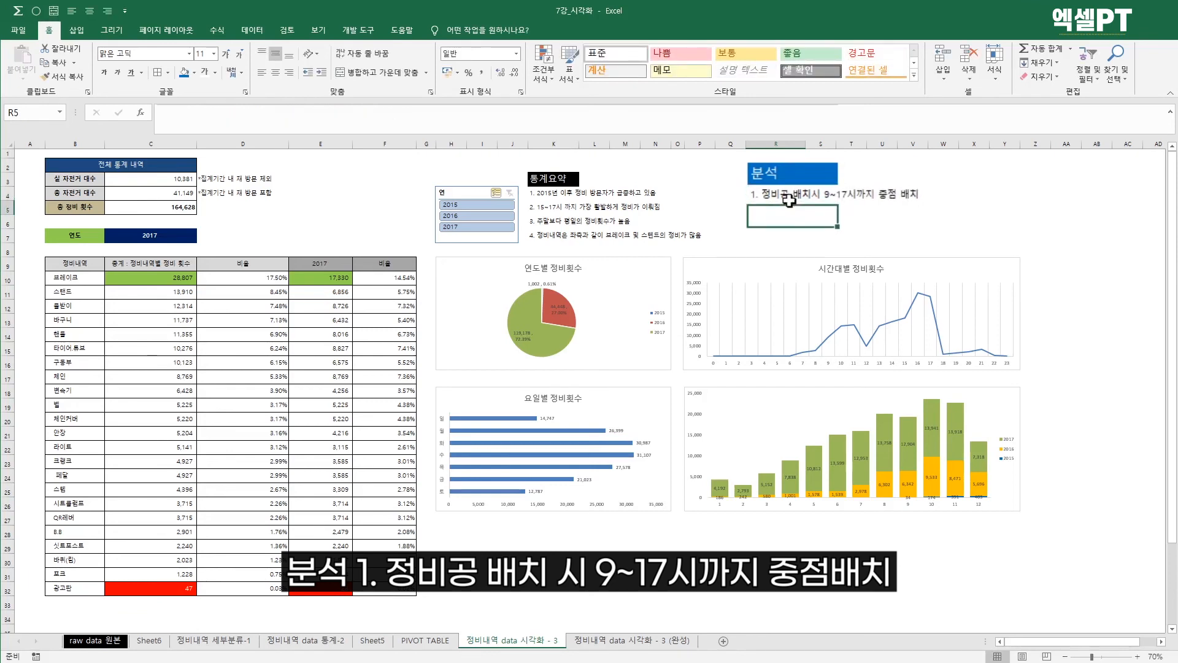
Step: Enter the second analysis line "2. 평일 화, 수요일에 중점 배치" in cell R5
{"action": "type", "text": "2."}
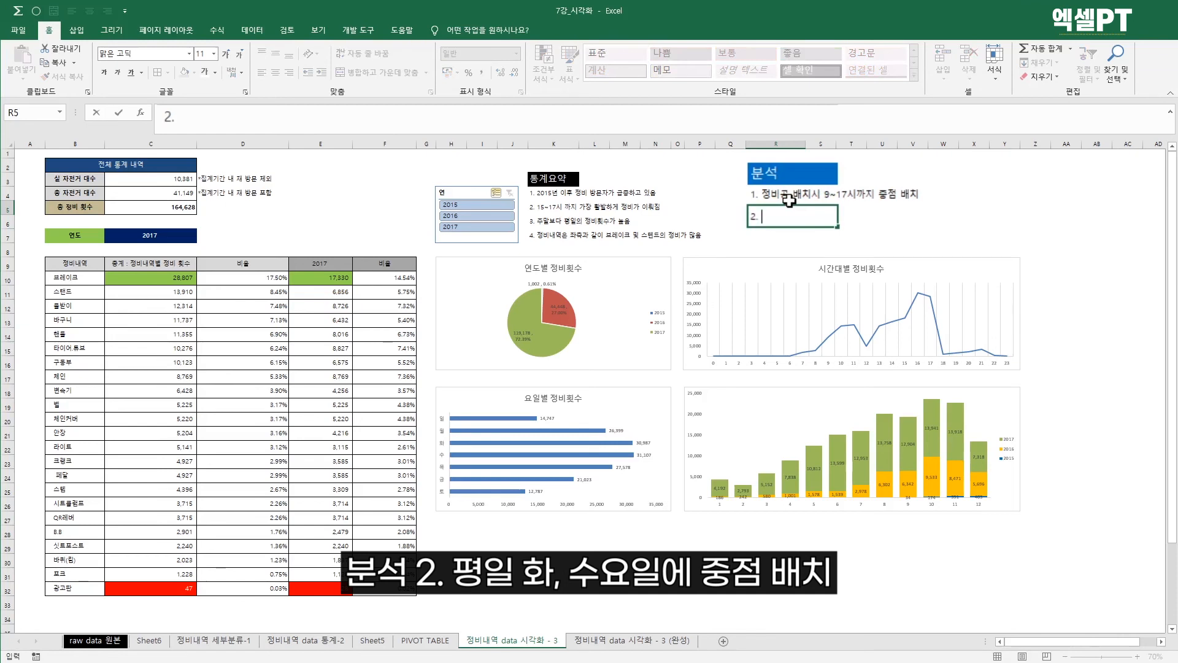
{"action": "type", "text": " 평일 호화"}
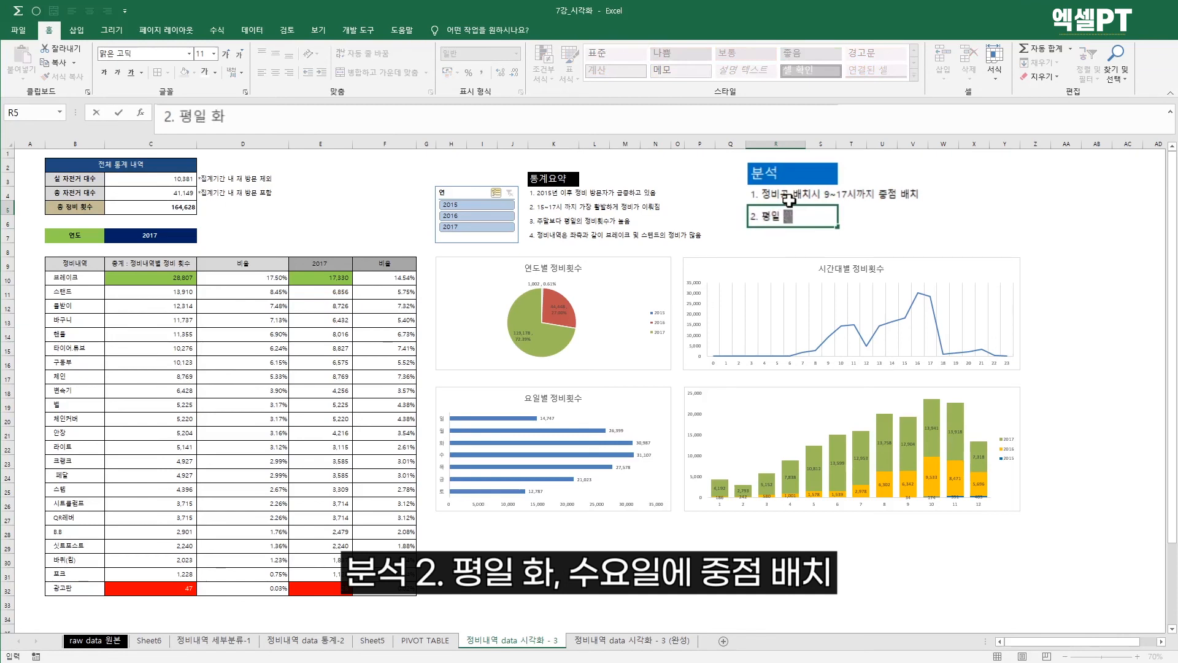
{"action": "type", "text": ", 수요이일에"}
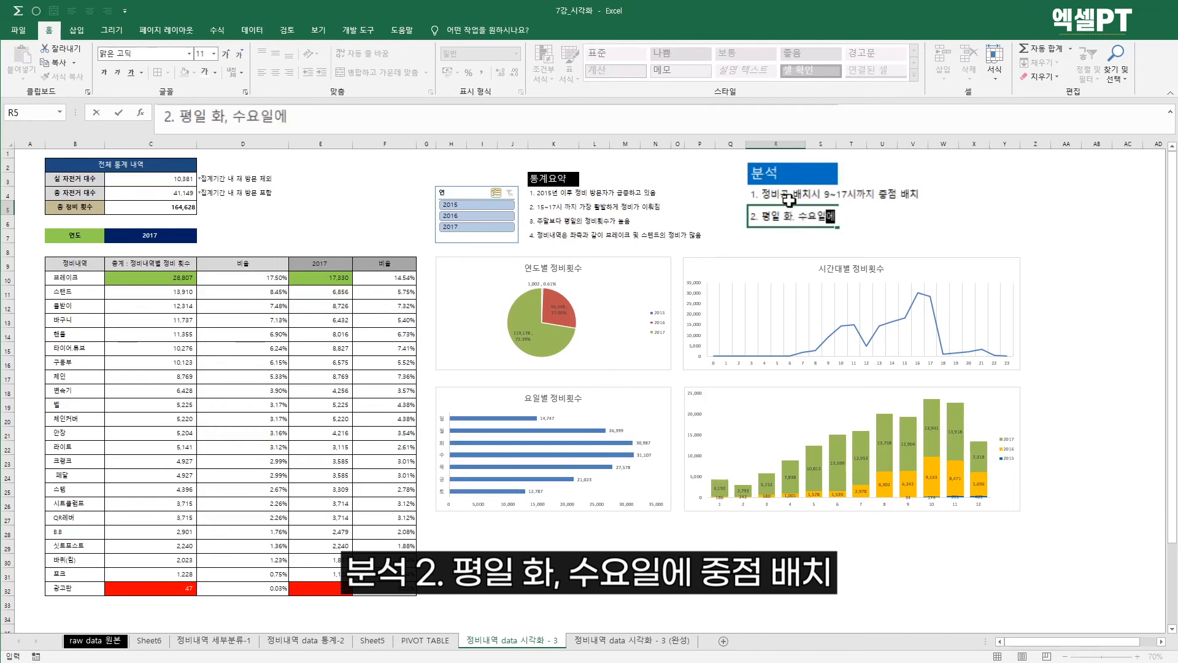
{"action": "type", "text": " 중점 배치"}
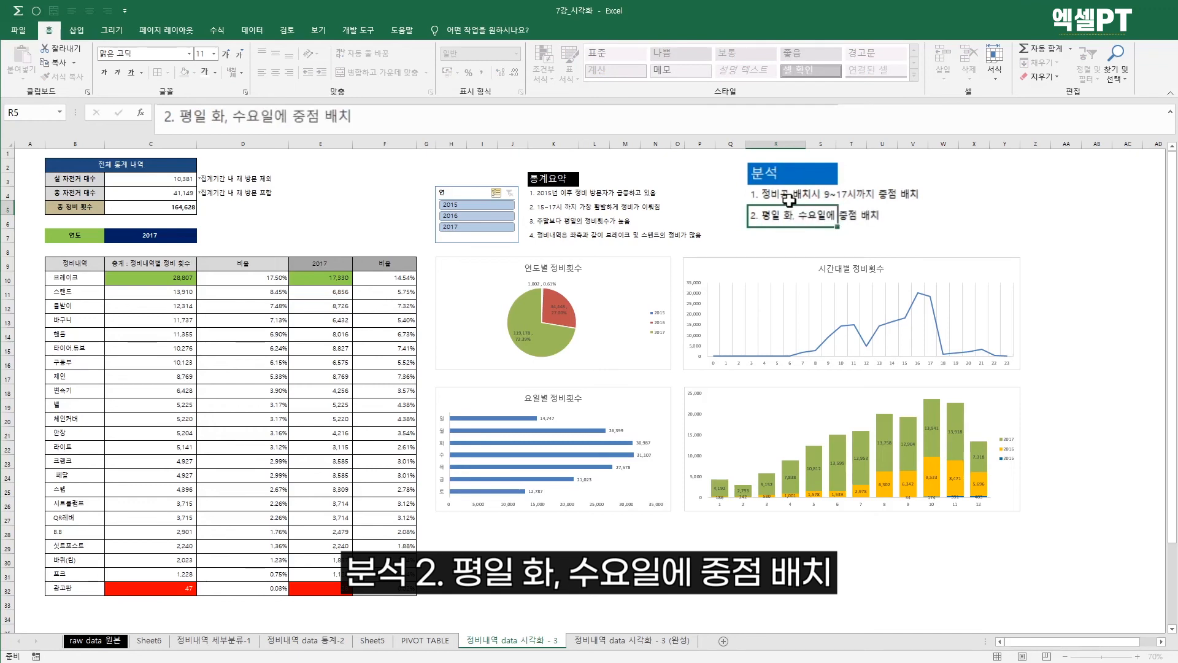
{"action": "key", "text": "Return"}
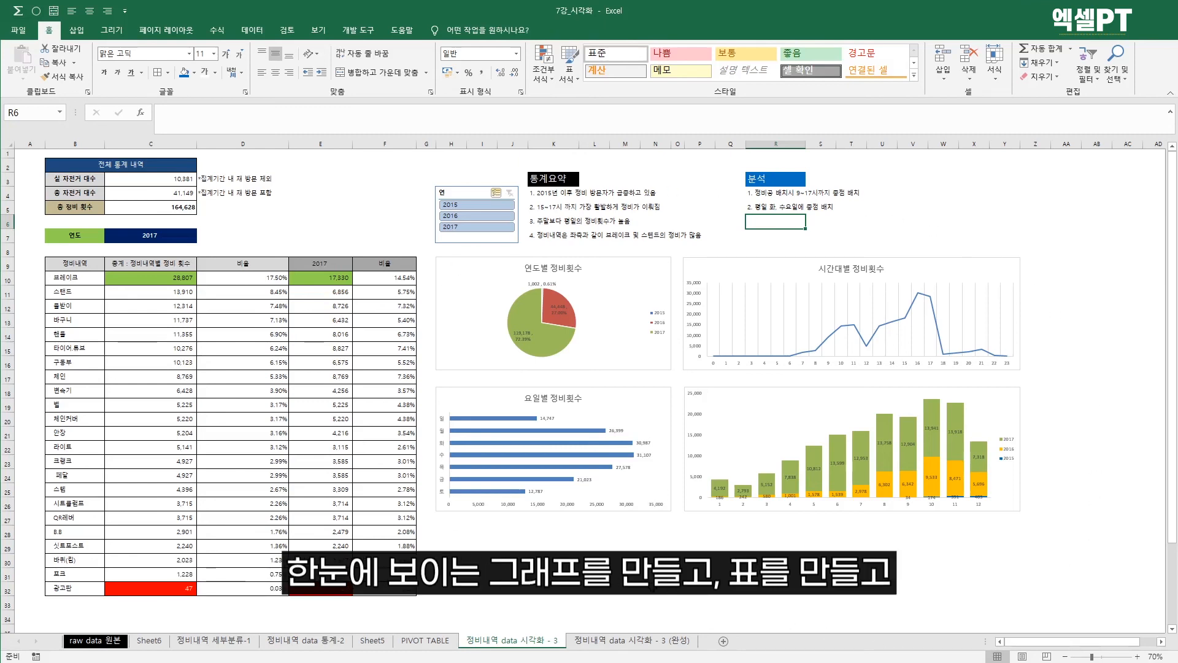
Step: Review the highlighted 정비횟수 cells and the 통계요약 lines in K4:K7, and compare them with the tables on the 정비내역 data 통계-2 sheet
{"action": "left_click", "coordinate": [186, 277]}
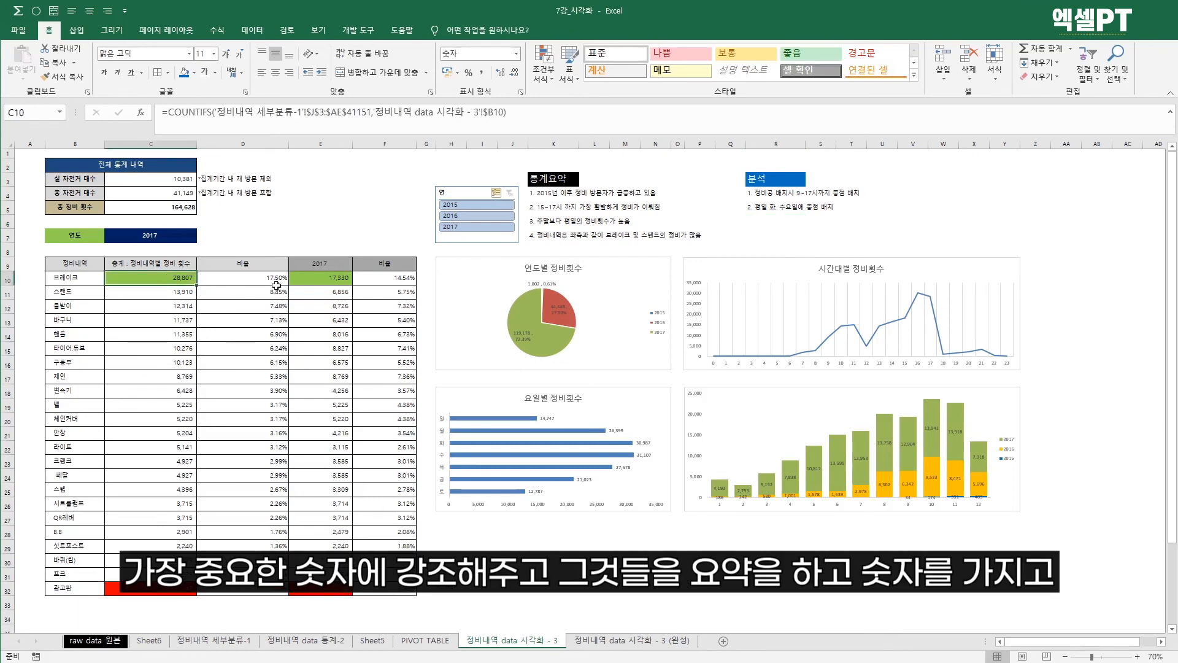
{"action": "left_click", "coordinate": [330, 278]}
{"action": "key", "text": "ctrl+Down"}
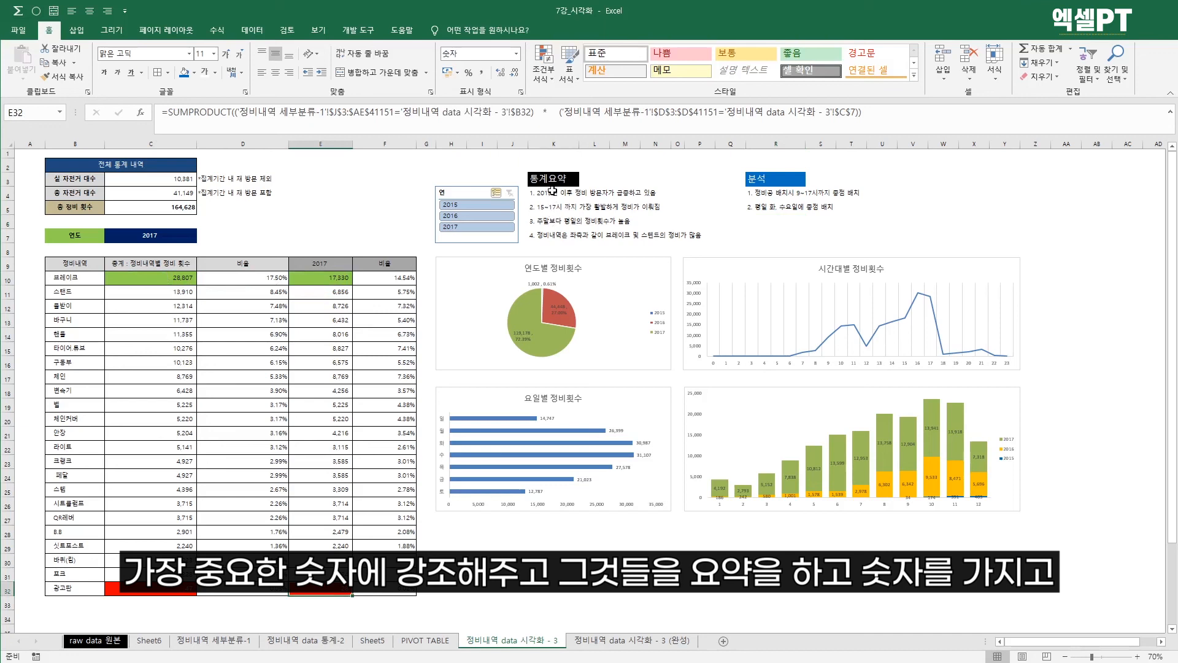
{"action": "left_click_drag", "start_coordinate": [552, 194], "coordinate": [552, 236]}
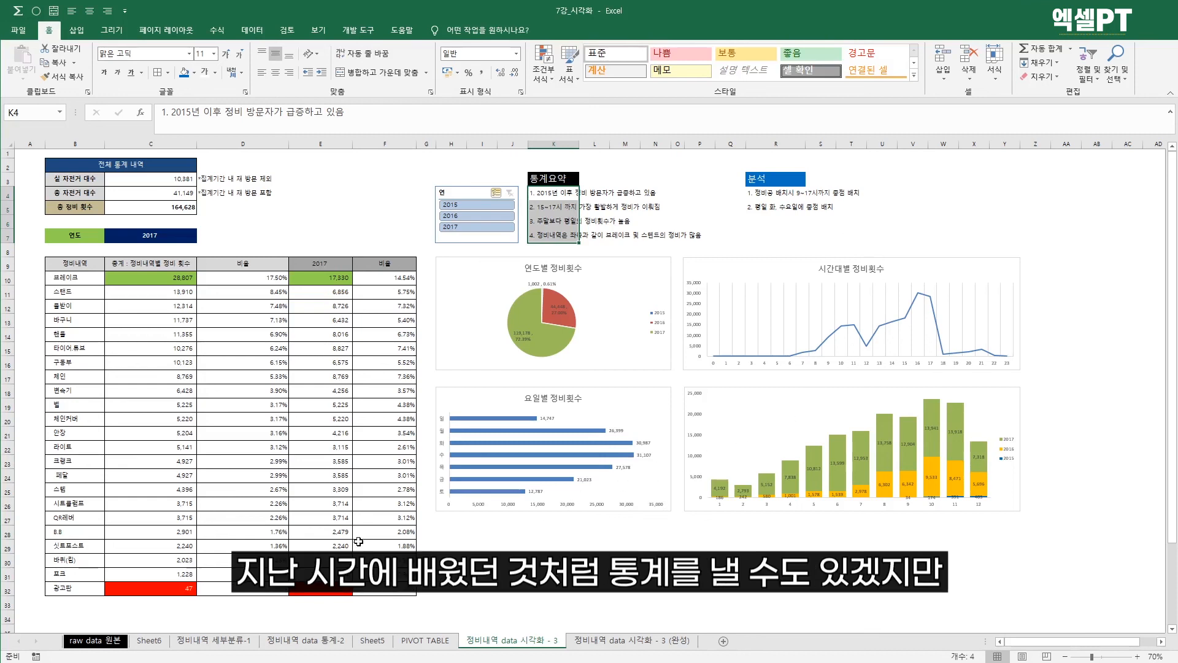
{"action": "left_click", "coordinate": [332, 643]}
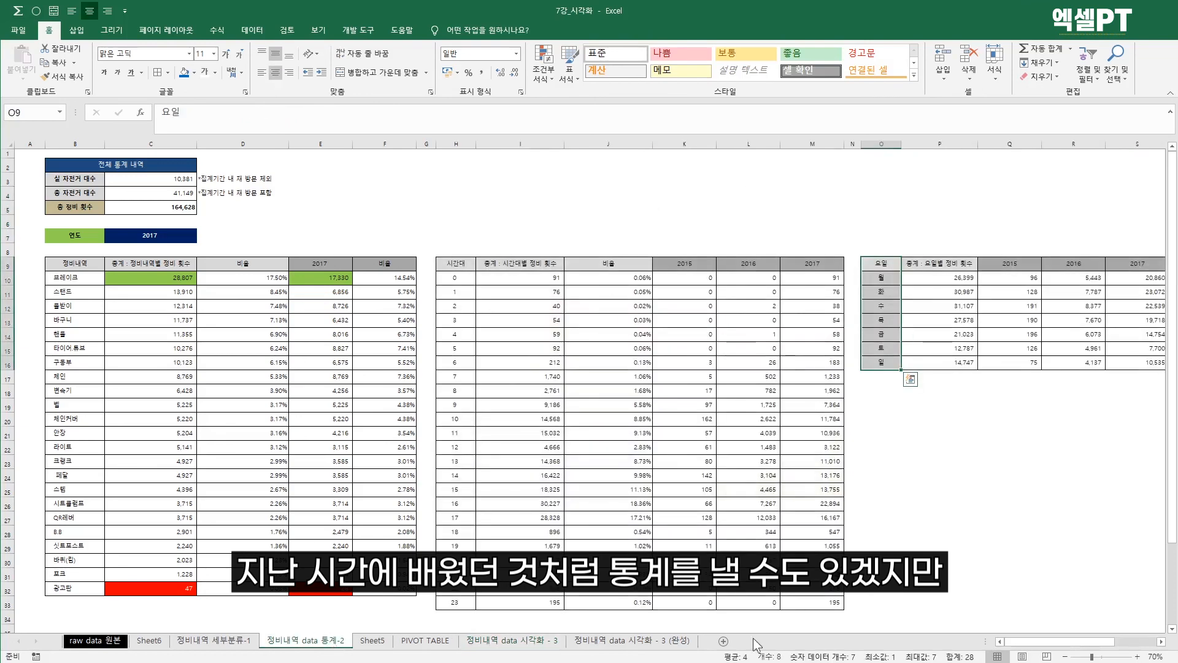
{"action": "left_click", "coordinate": [545, 641]}
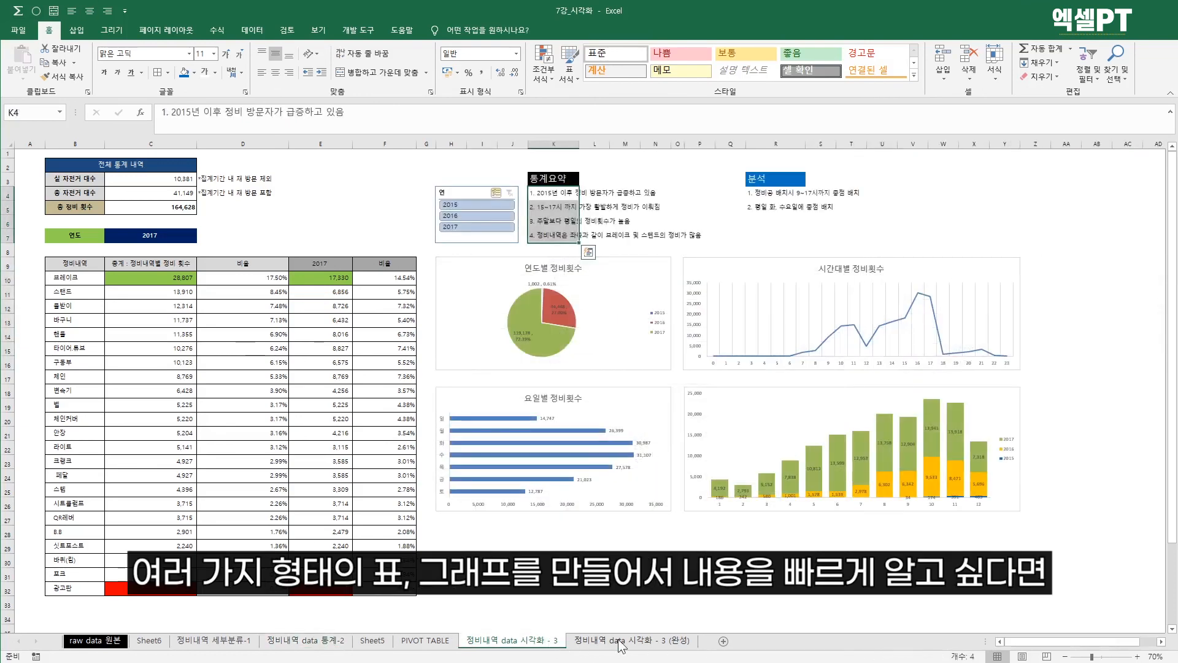
Step: Examine the 연도별, 요일별, 월별 and 시간대별 정비횟수 pivot tables on Sheet6
{"action": "left_click", "coordinate": [149, 641]}
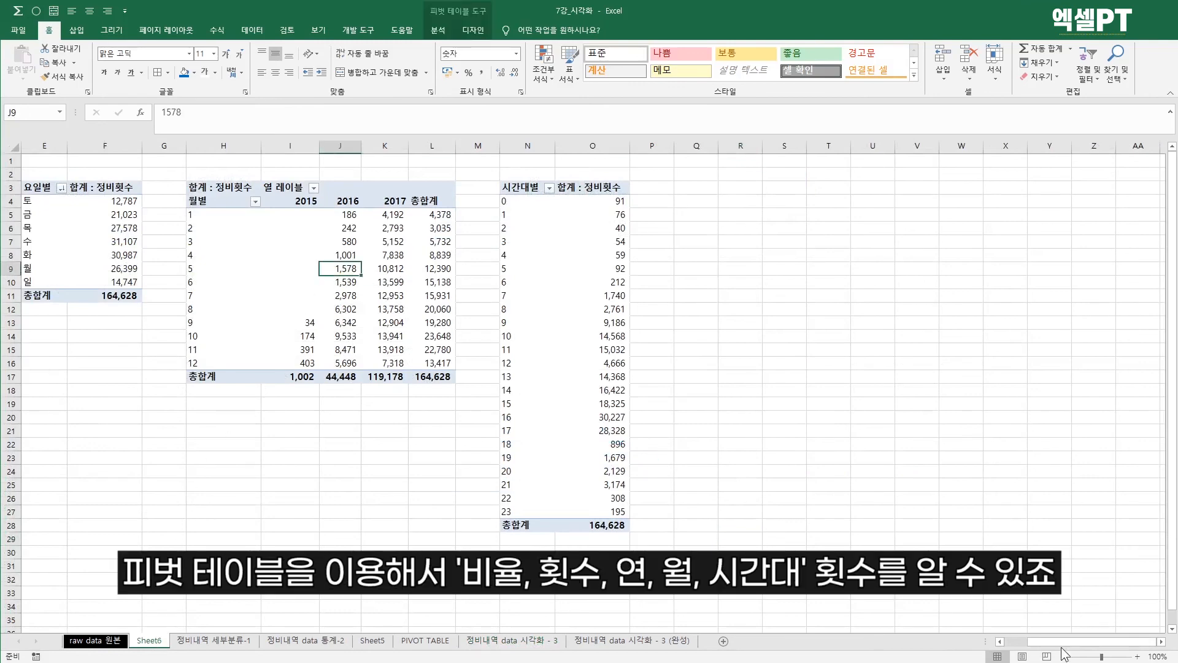
{"action": "scroll", "coordinate": [979, 635], "scroll_direction": "left", "scroll_amount": 2}
{"action": "left_click", "coordinate": [103, 199]}
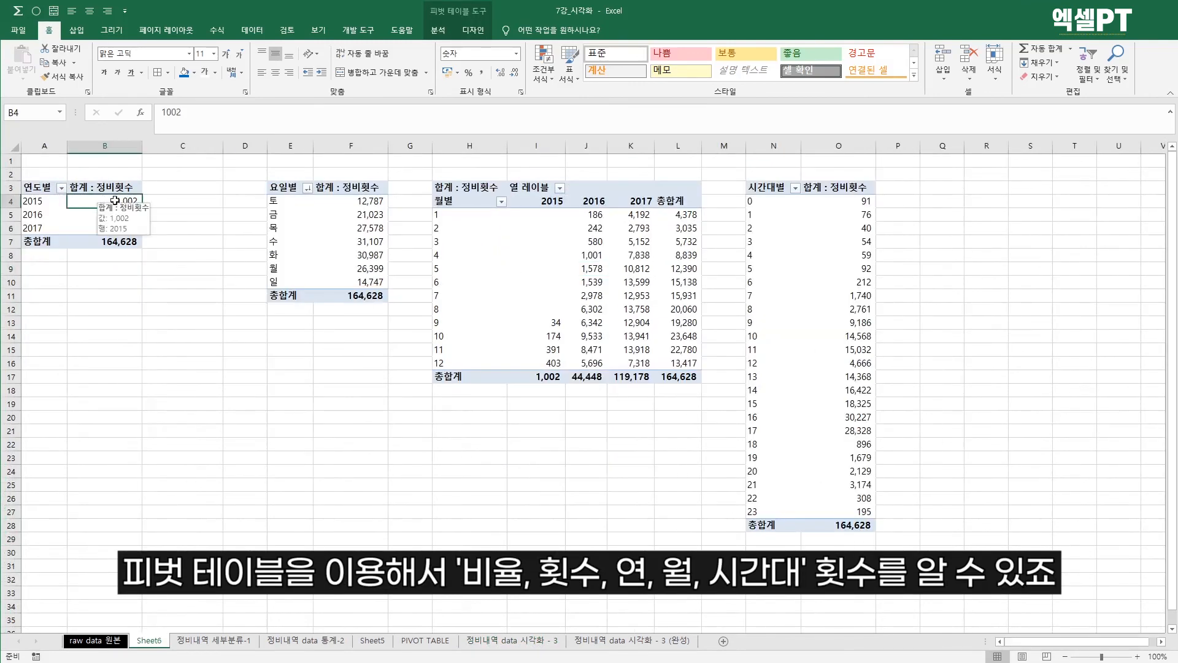
{"action": "left_click", "coordinate": [336, 226]}
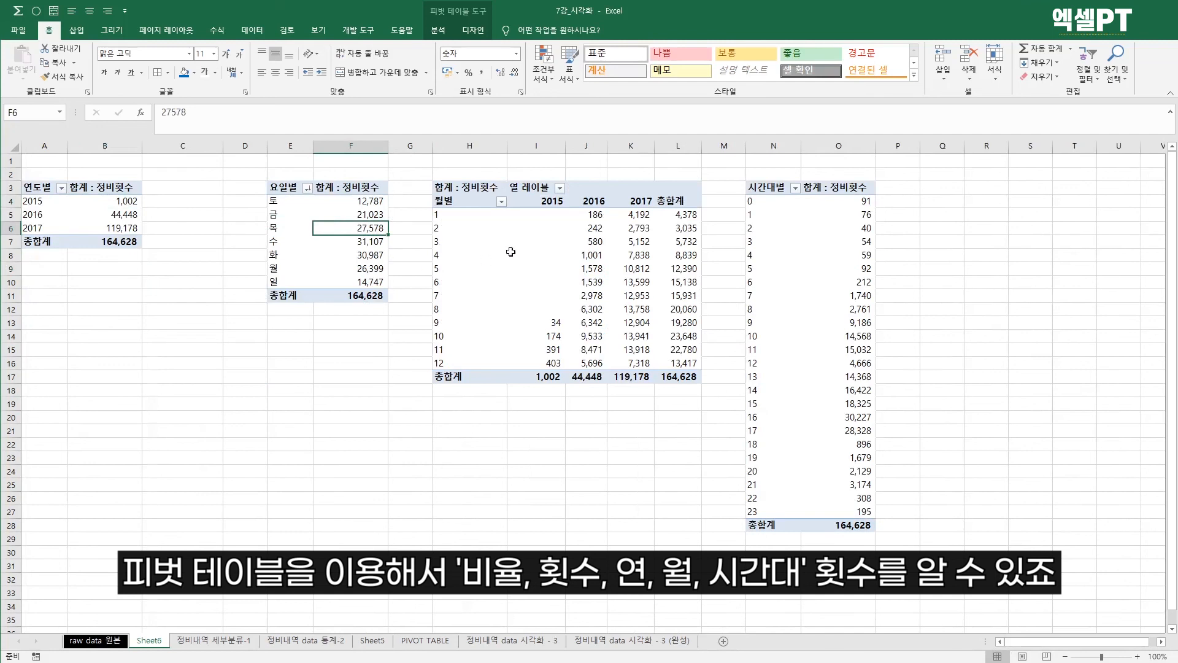
{"action": "left_click", "coordinate": [438, 254]}
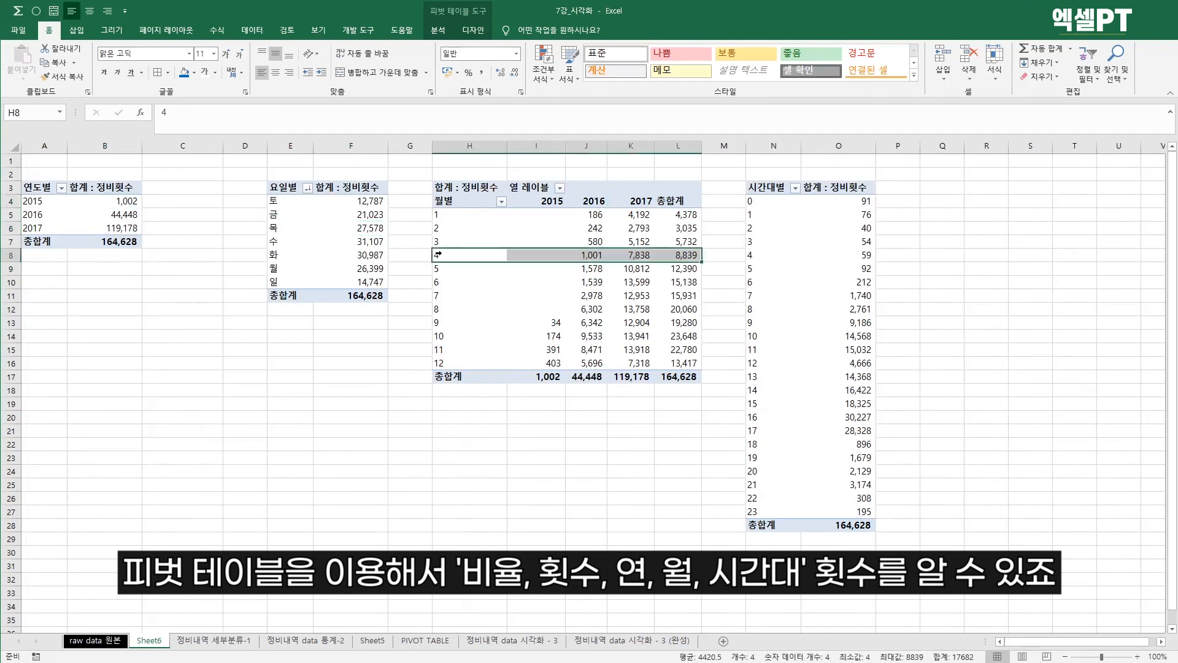
{"action": "left_click", "coordinate": [806, 283]}
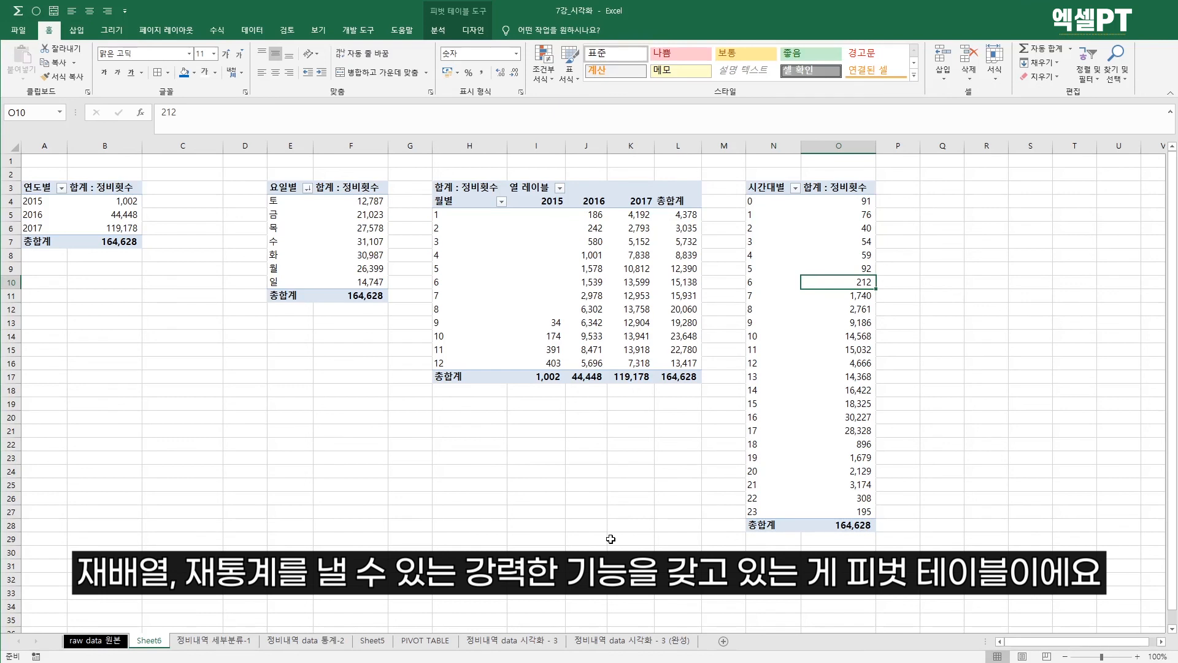
Step: Return to the 정비내역 data 시각화 - 3 sheet and select the 연 slicer
{"action": "left_click", "coordinate": [516, 640]}
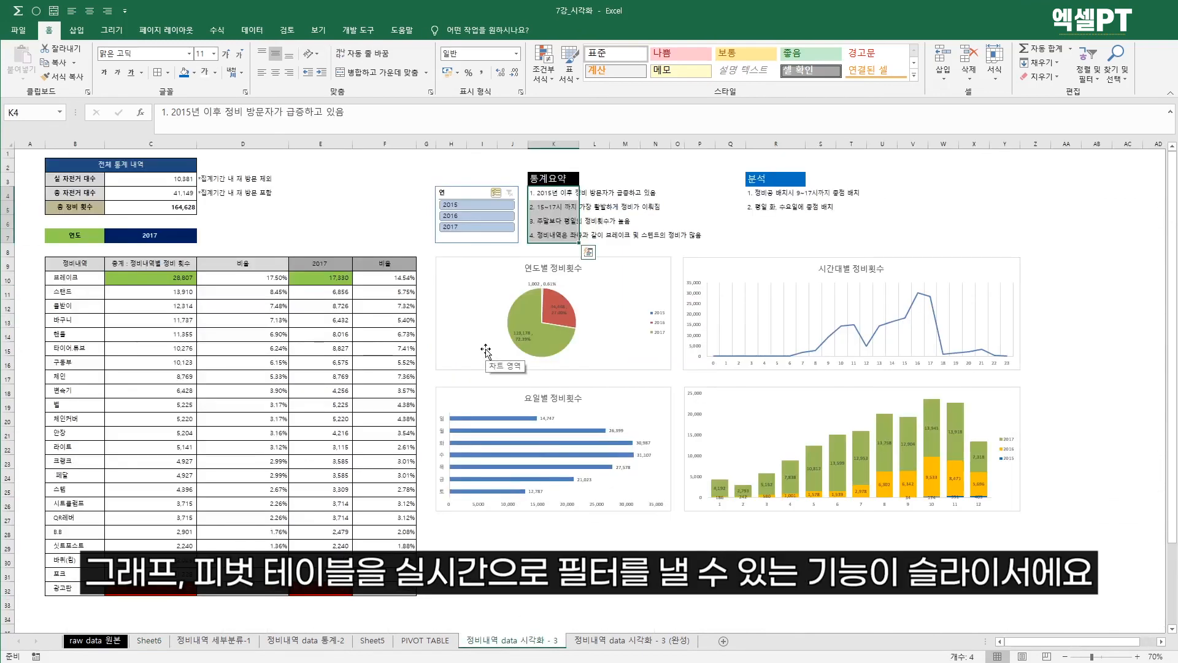
{"action": "left_click", "coordinate": [468, 193]}
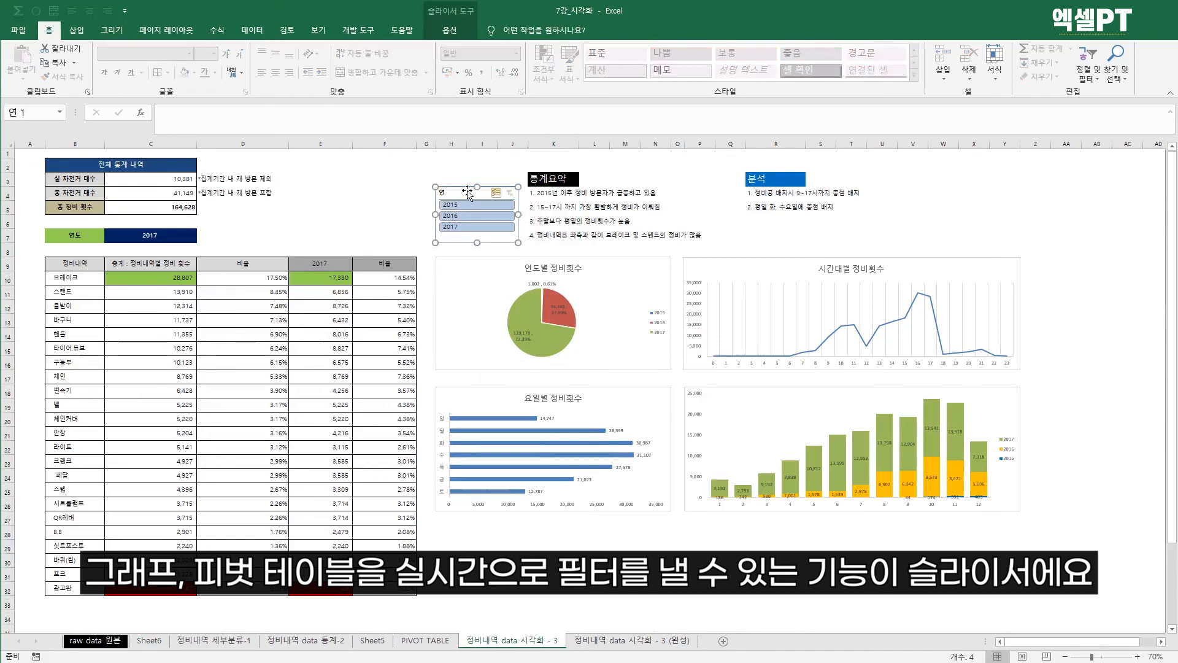